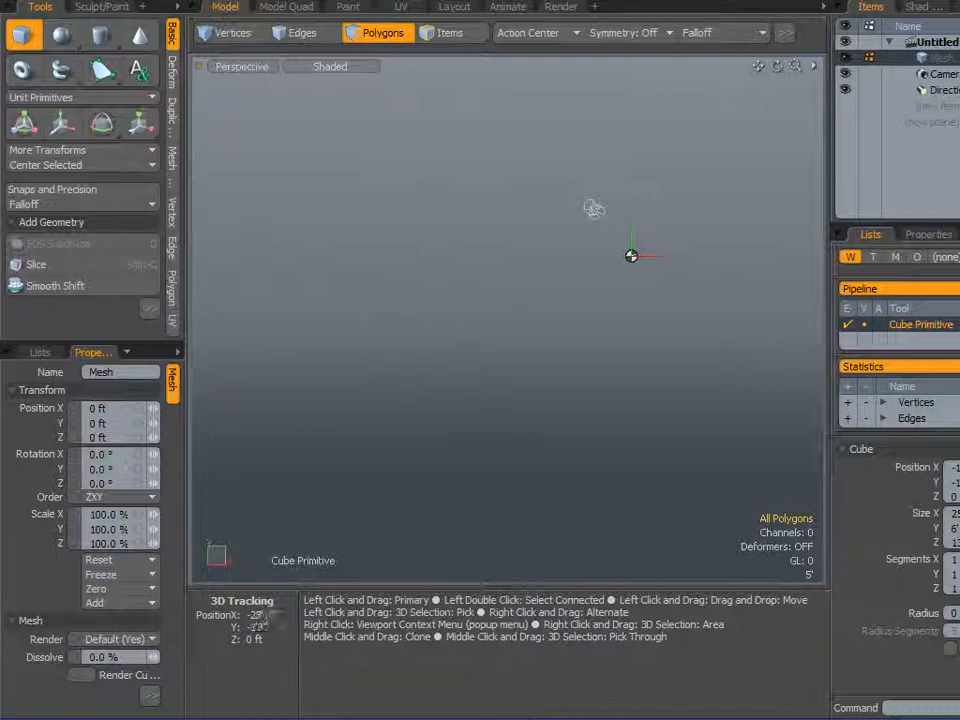
Draw a uniform cube primitive about 30' on each side.
key(ctrl)
ctrl+drag(480, 337, 578, 407)
alt+drag(390, 390, 422, 412)
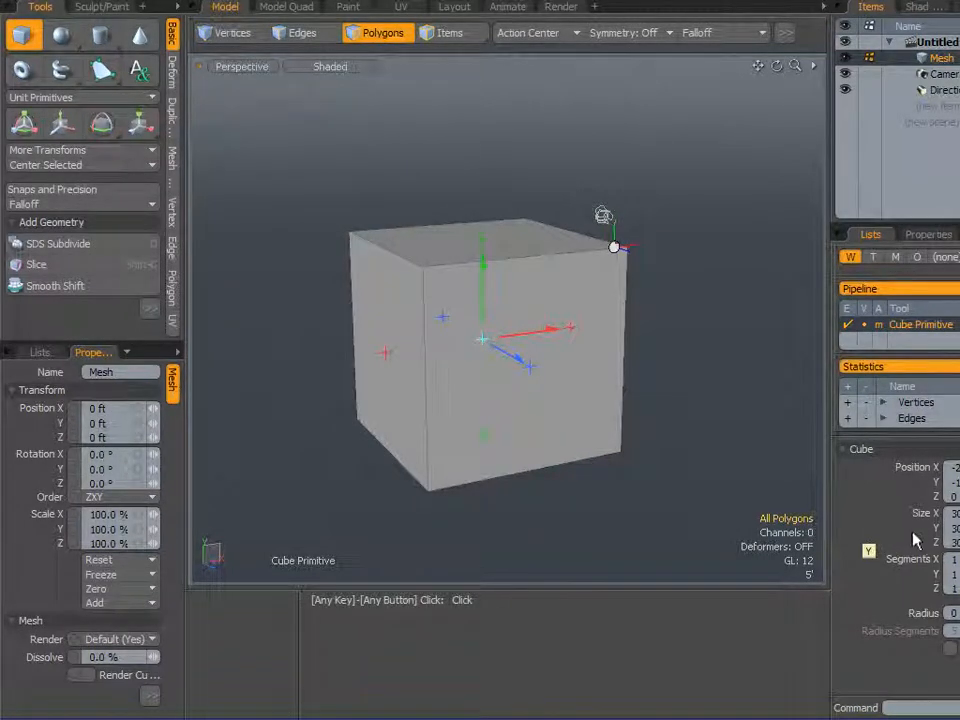
Set the cube's size to 25" in X and 6' in Y, reduce its Z depth to a shallow box, and finish the primitive.
drag(957, 514, 928, 518)
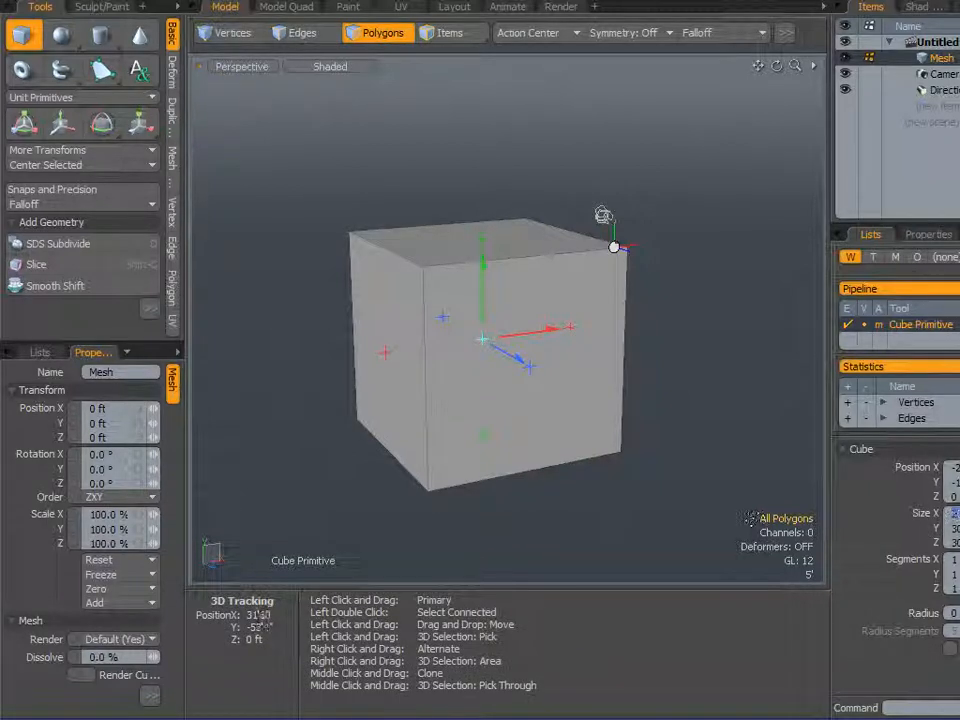
key(Return)
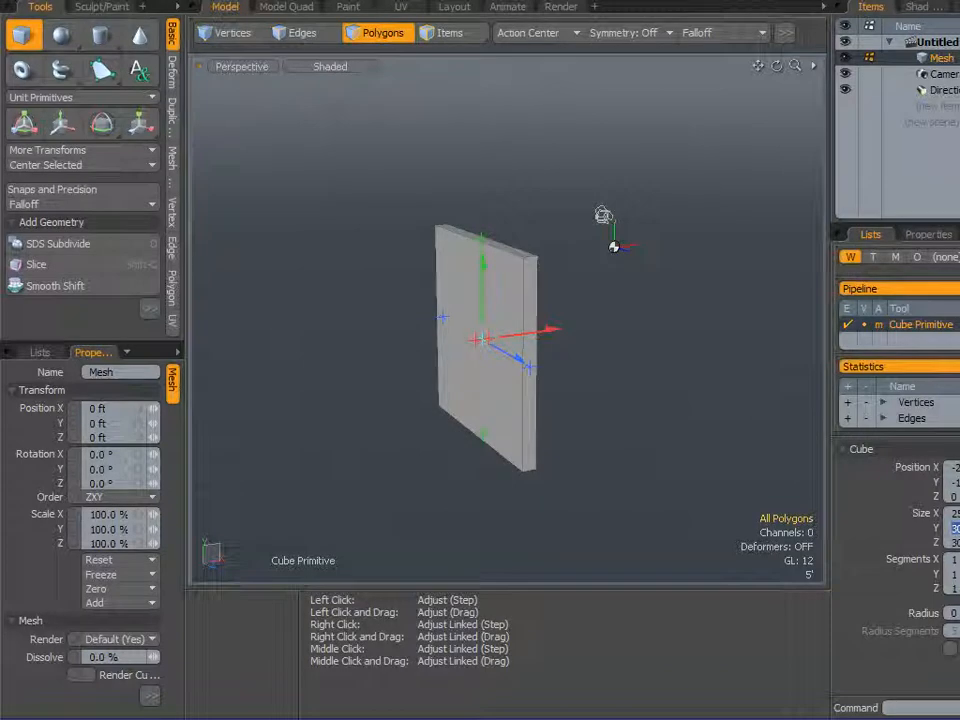
key(Return)
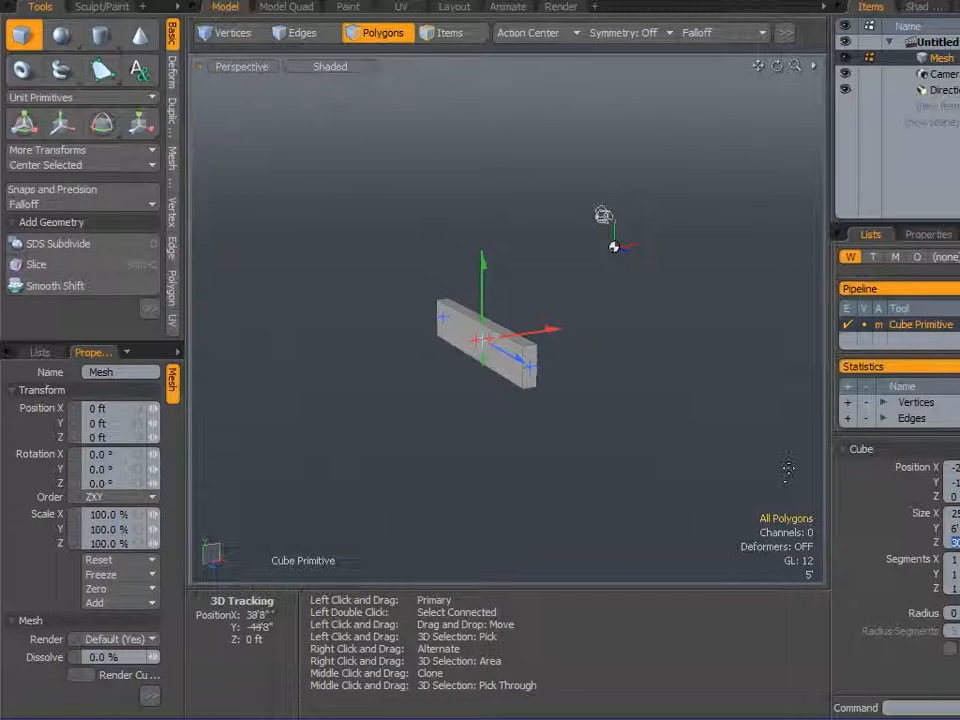
key(Return)
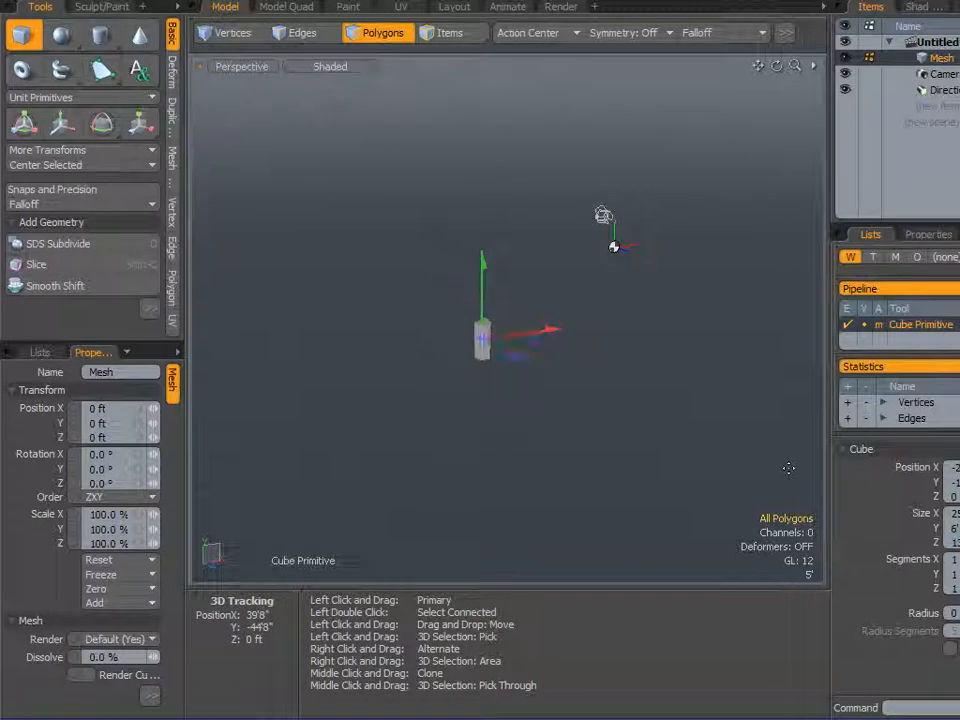
key(a)
scroll(480, 463, up, 4)
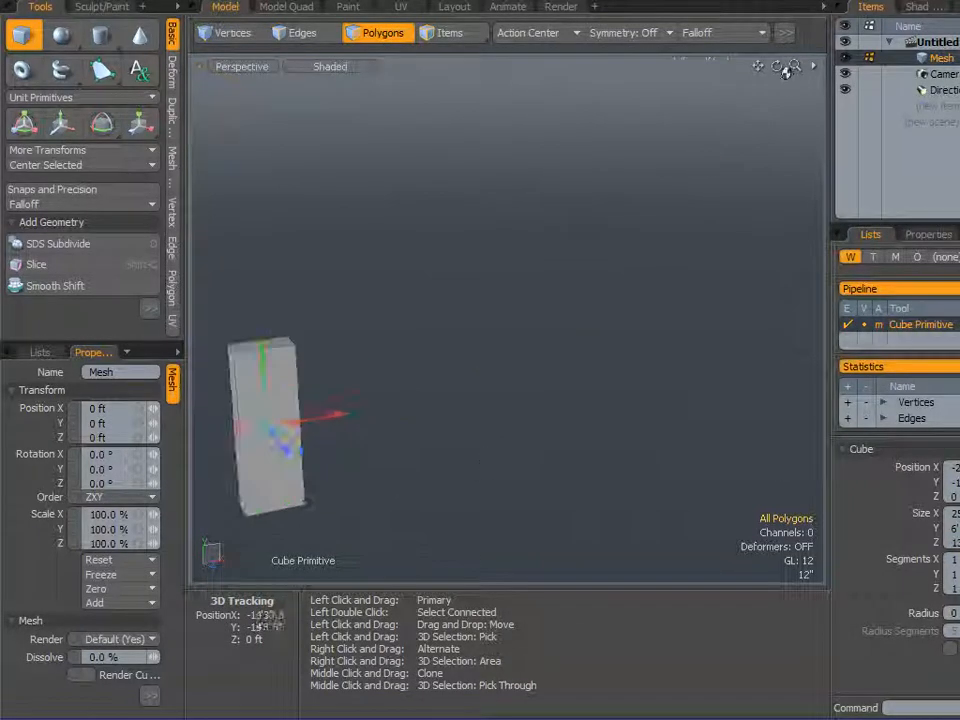
alt+shift+drag(497, 443, 757, 352)
scroll(504, 328, up, 5)
alt+shift+drag(591, 304, 745, 330)
key(q)
Inset the tall box's front polygon by about 1.225" with Polygon Bevel and delete the inner polygon to open the front.
alt+drag(313, 176, 538, 343)
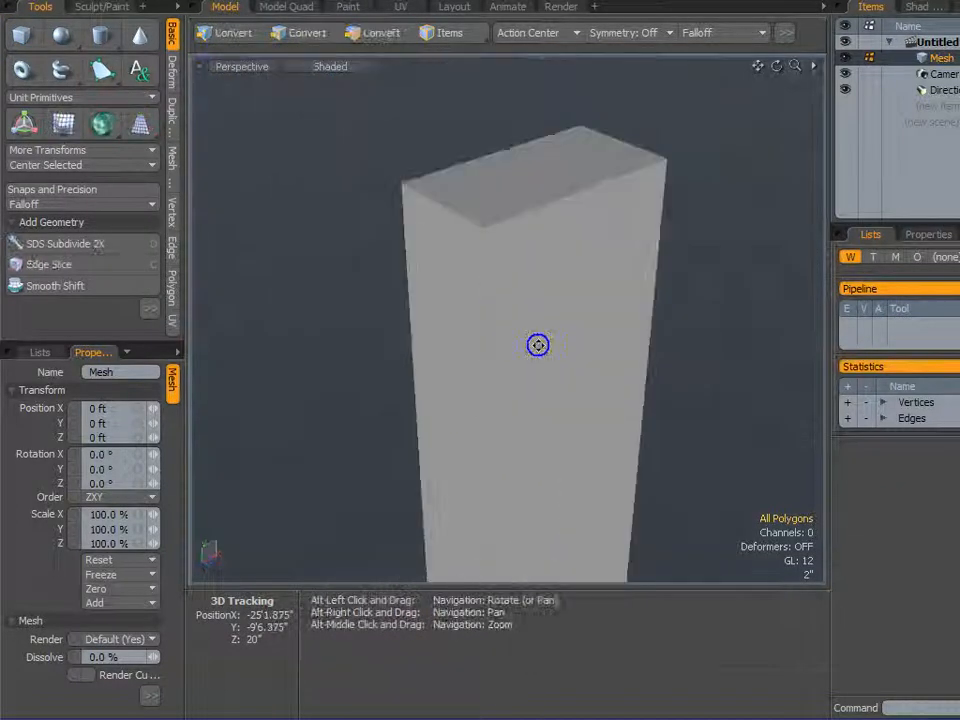
click(559, 315)
alt+drag(681, 306, 634, 223)
key(b)
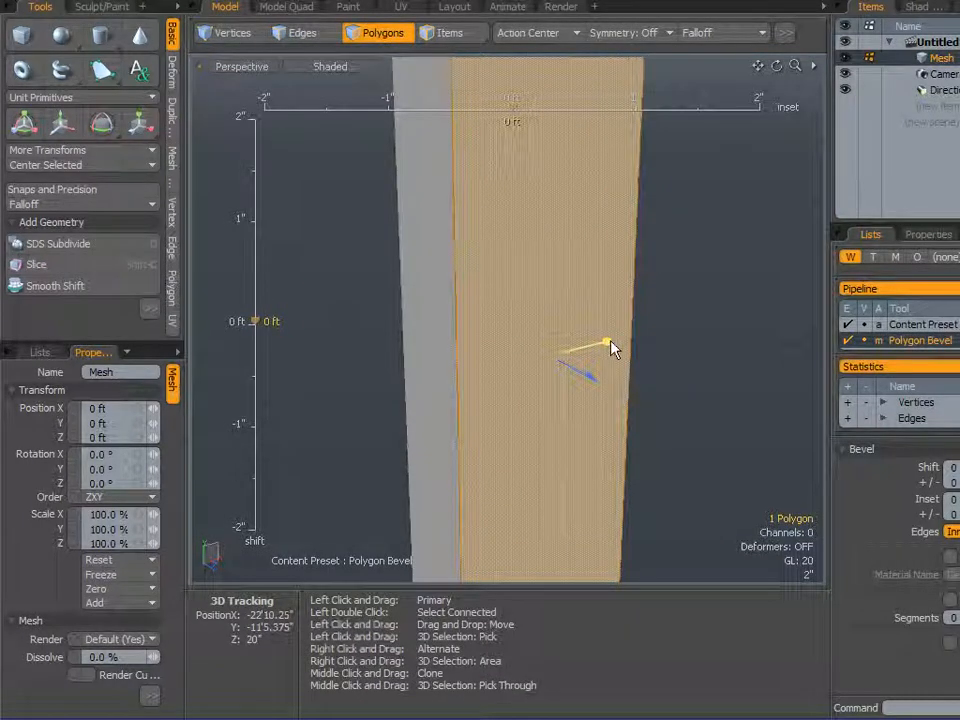
drag(607, 342, 603, 343)
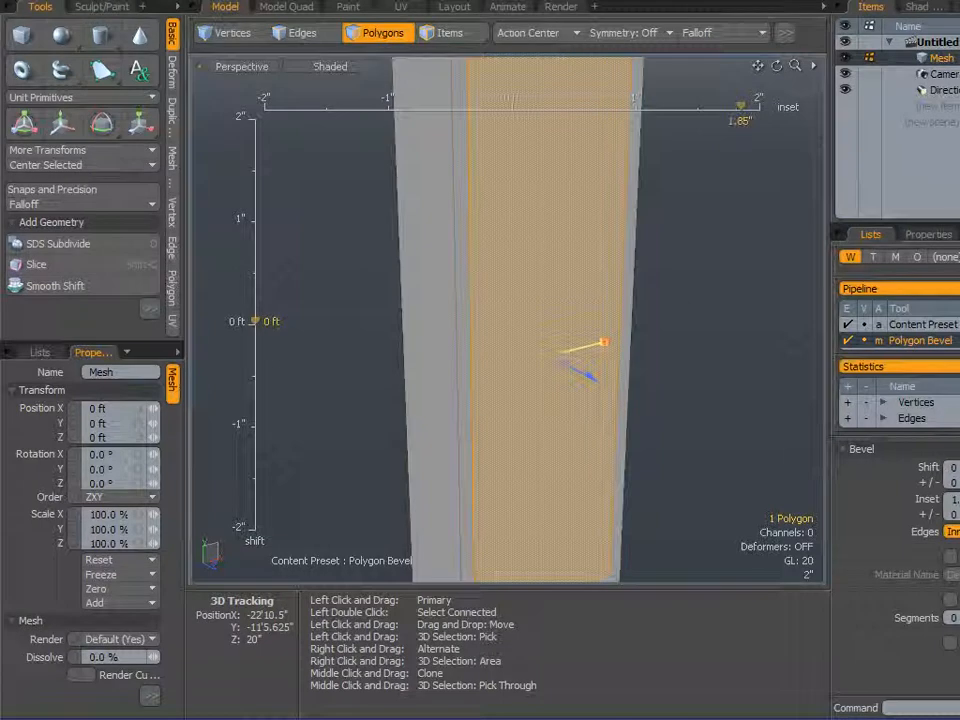
drag(604, 342, 606, 342)
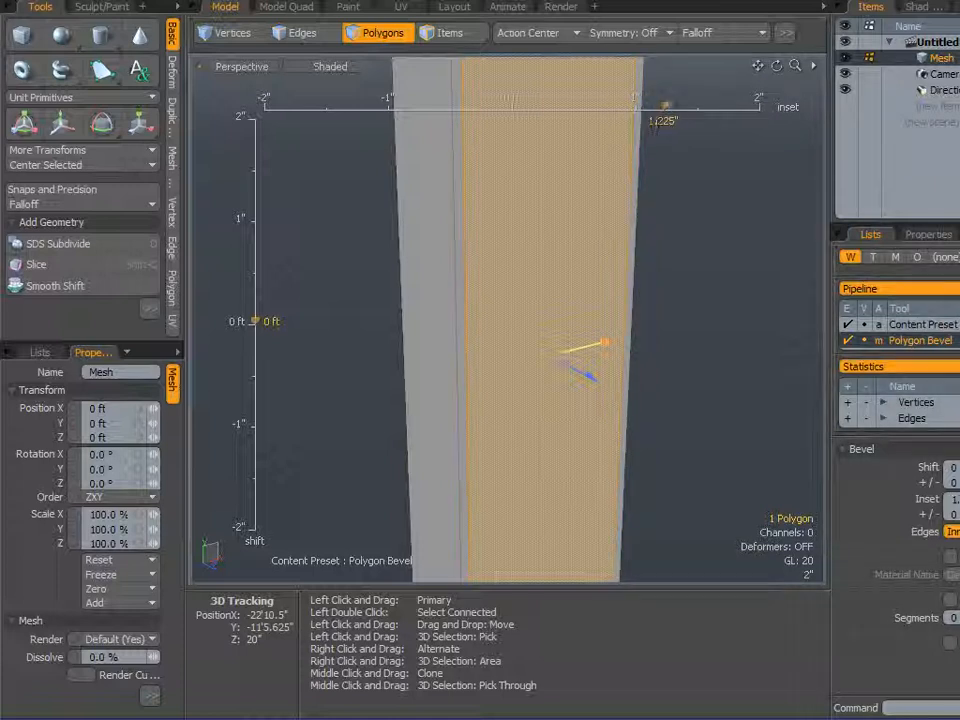
key(space)
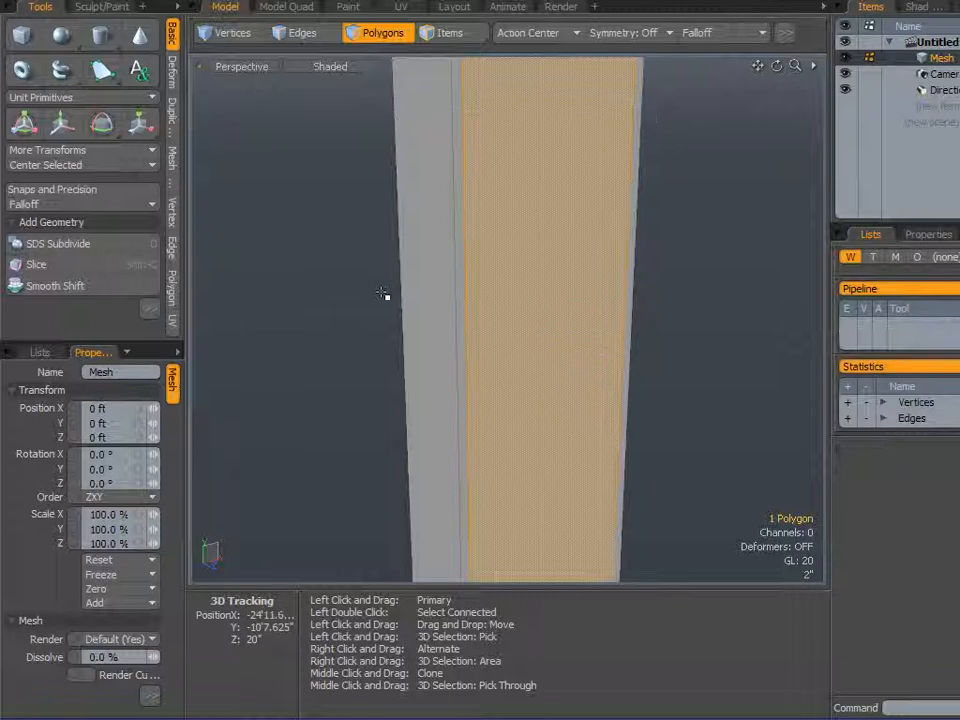
key(Delete)
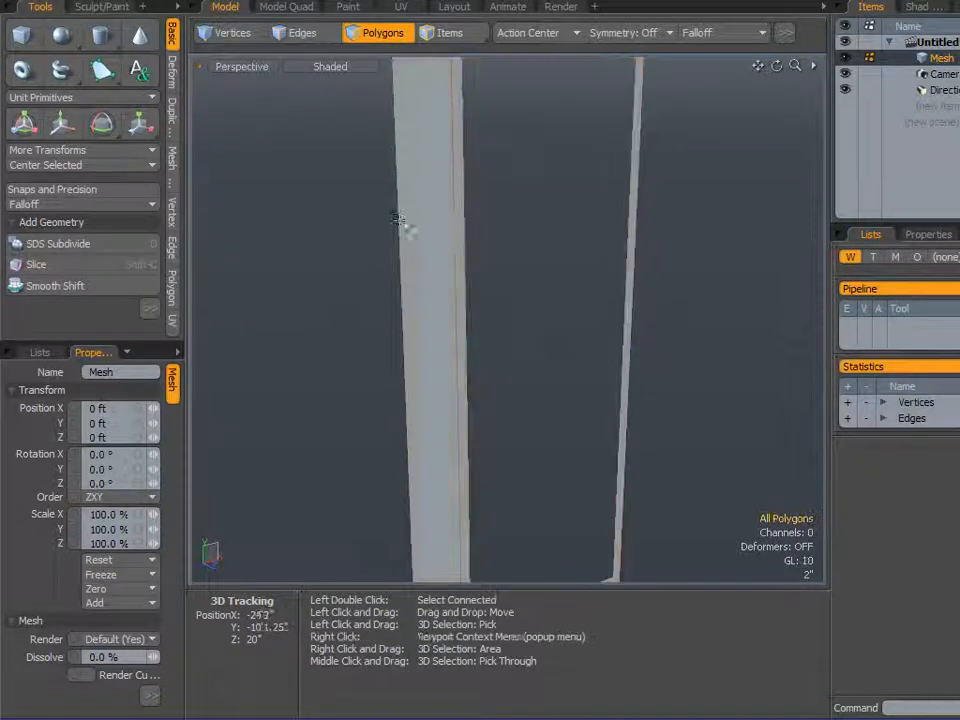
Cut the four polygons framing the front opening and paste them into a new mesh item.
alt+right_drag(344, 200, 349, 326)
alt+drag(349, 326, 375, 343)
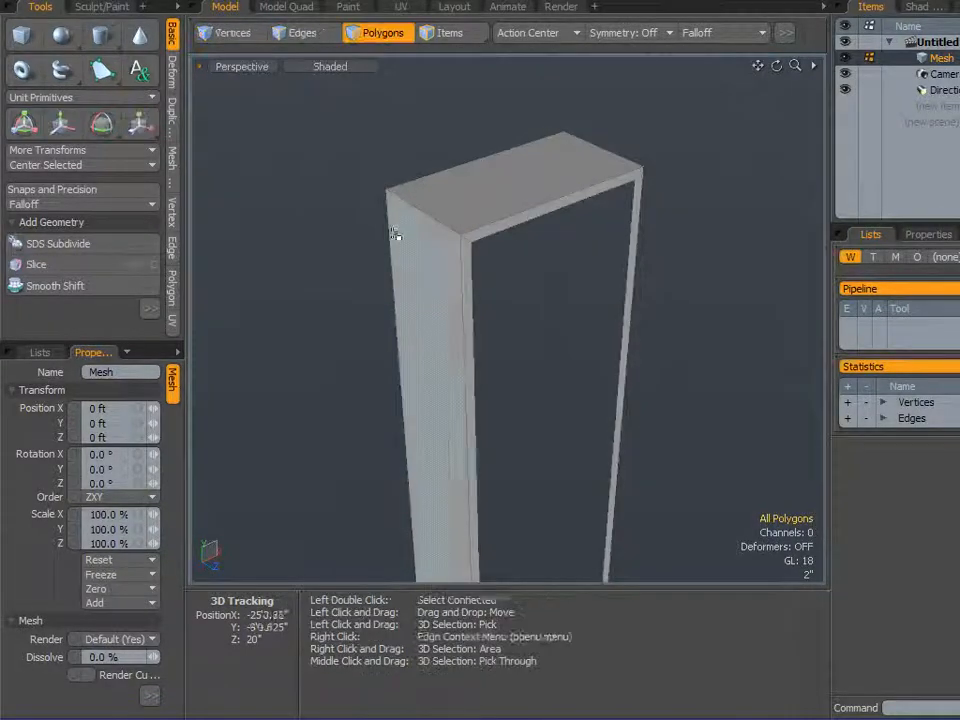
scroll(394, 236, up, 3)
drag(564, 246, 564, 266)
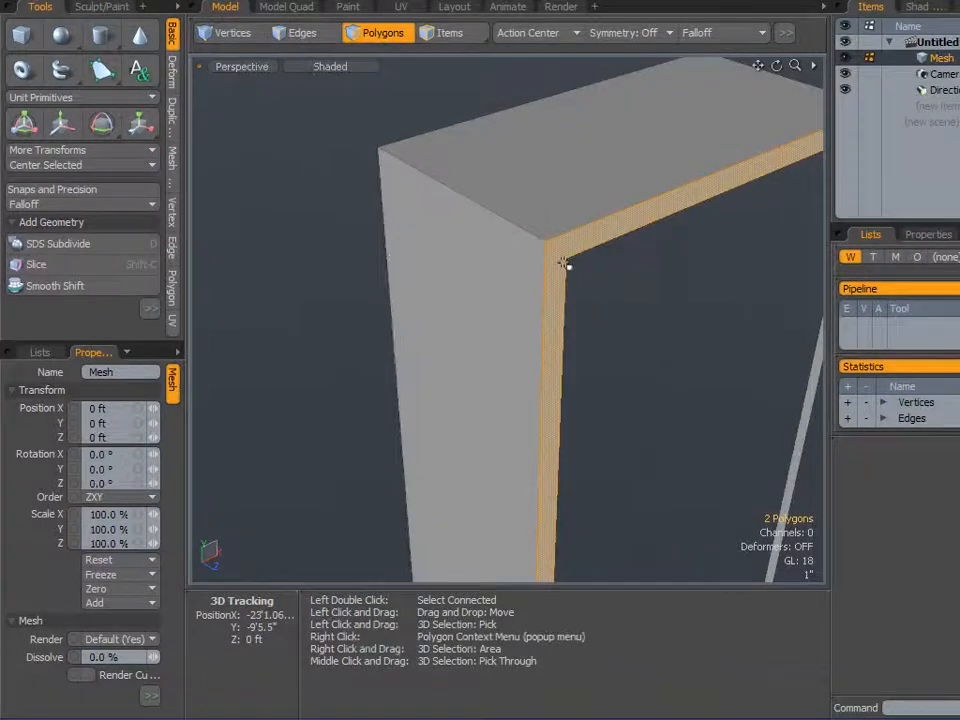
key(l)
scroll(273, 286, down, 2)
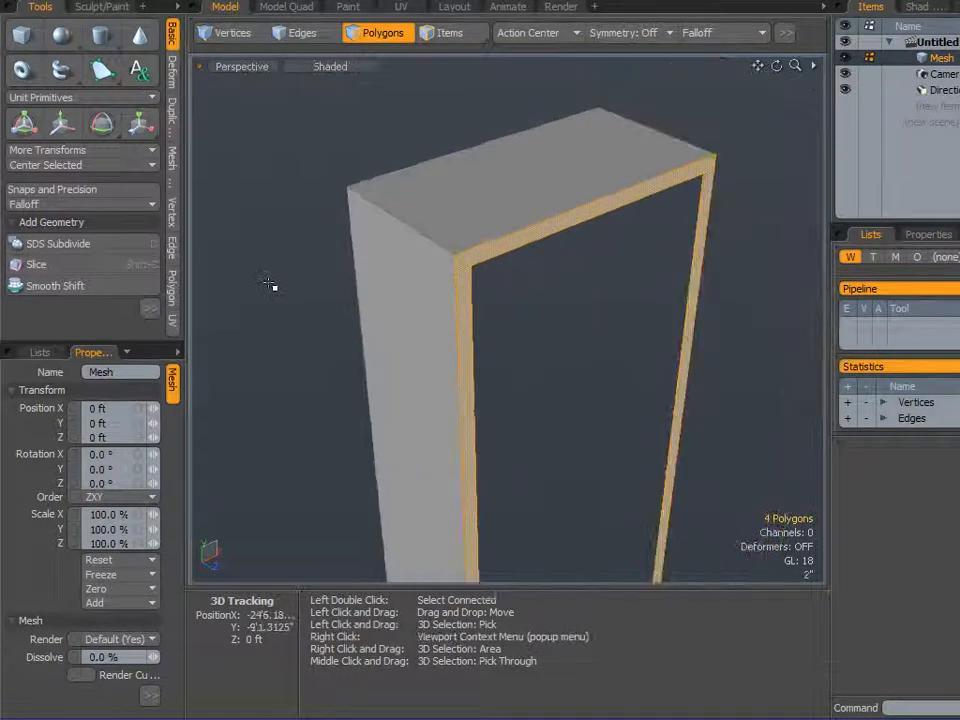
key(ctrl+x)
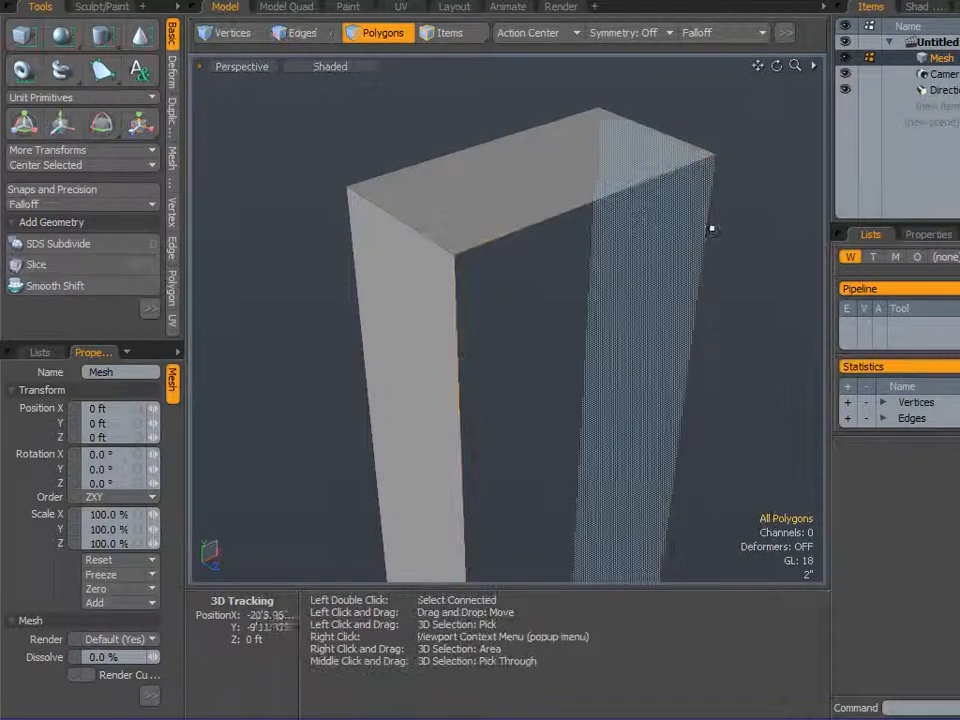
click(929, 112)
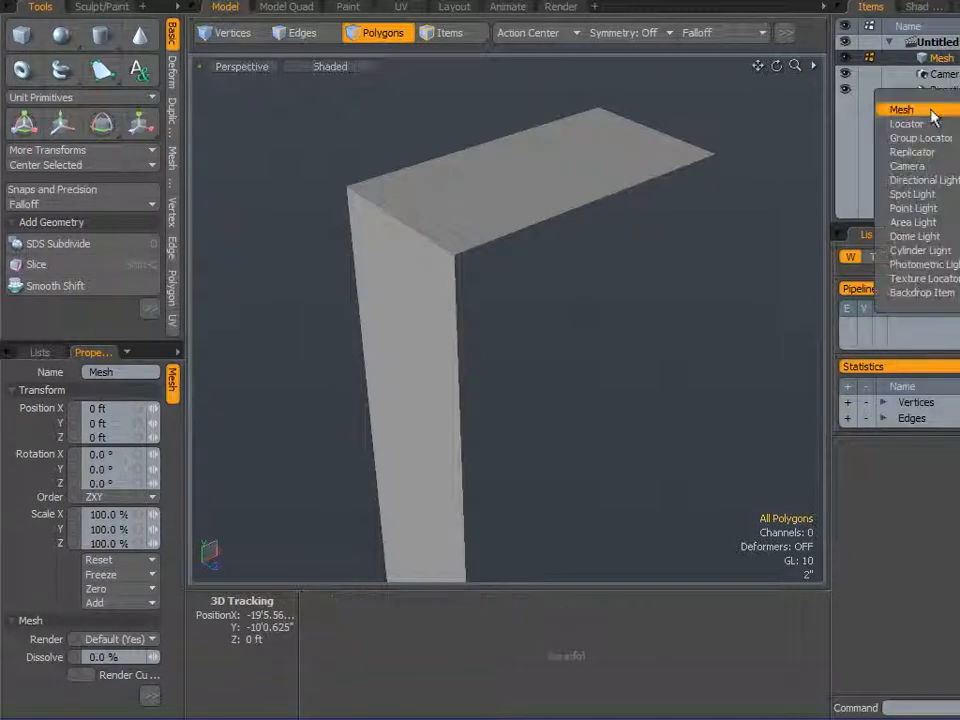
click(932, 110)
key(ctrl+v)
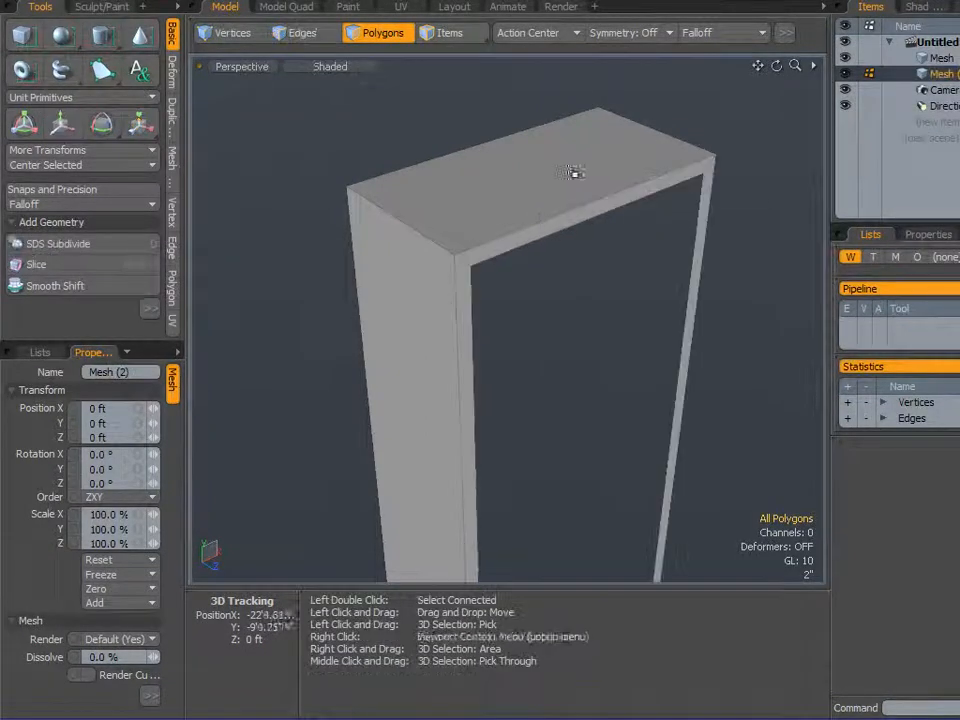
Select the frame polygons in the new mesh and try to extrude them with Polygon Extrude.
click(470, 257)
mouse_move(468, 260)
mouse_down()
mouse_move(471, 275)
mouse_move(548, 323)
mouse_move(621, 343)
mouse_move(486, 353)
mouse_move(384, 339)
mouse_move(396, 281)
mouse_move(423, 242)
mouse_up()
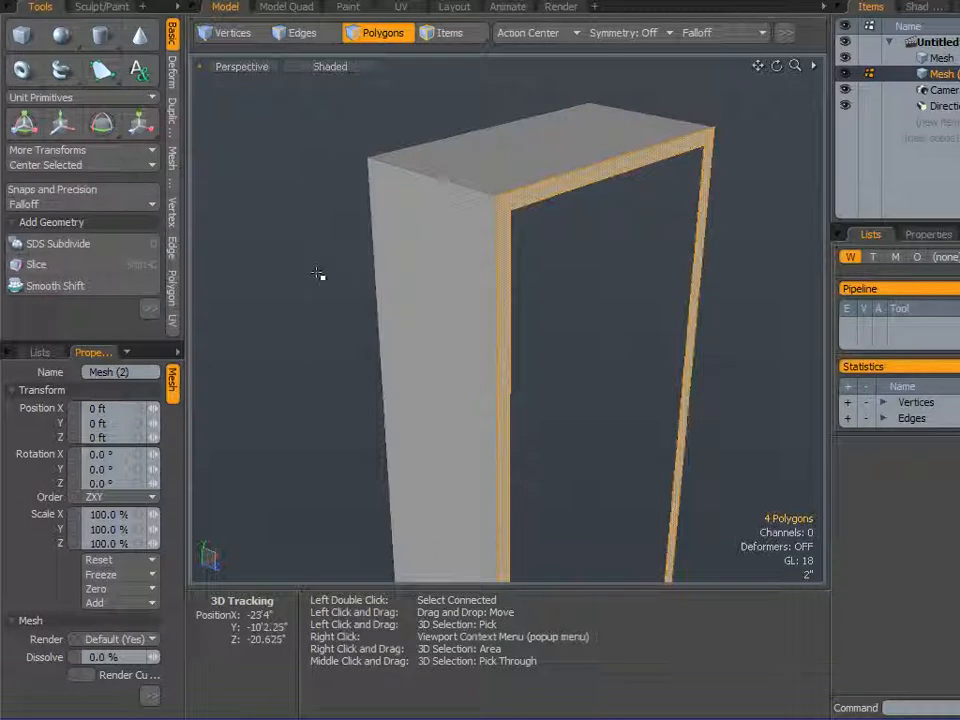
key(shift+x)
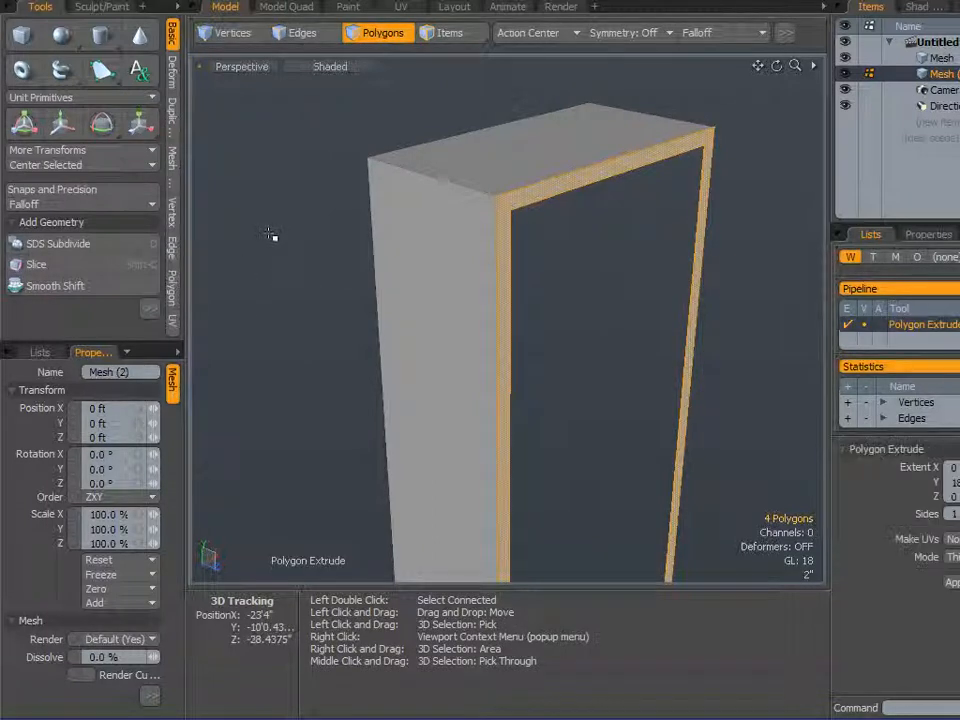
click(270, 234)
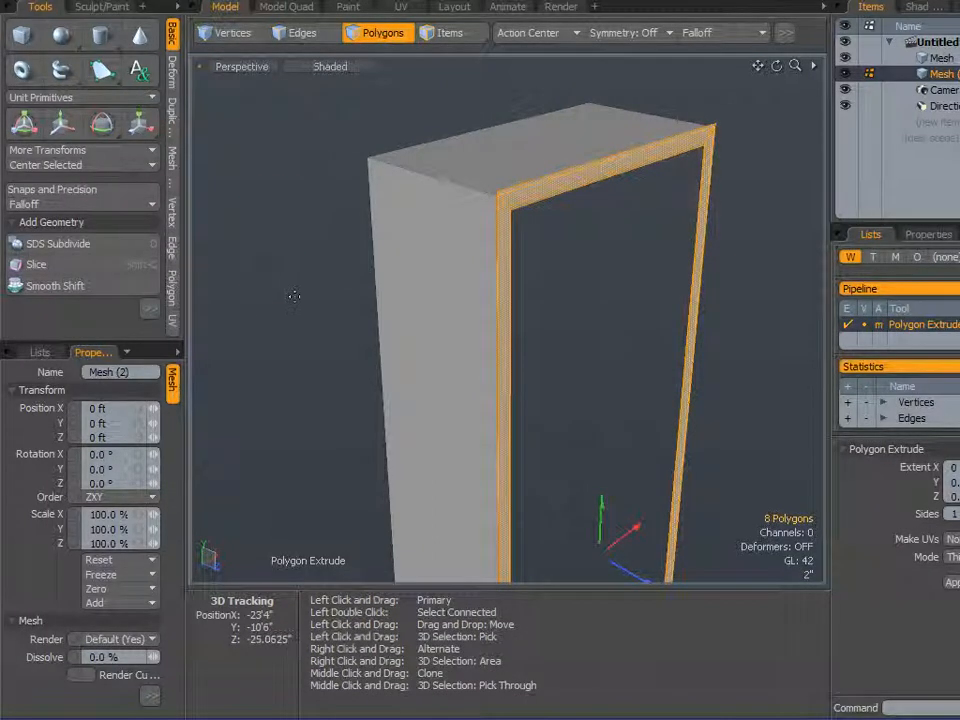
key(ctrl+z)
click(442, 370)
alt+shift+drag(583, 416, 541, 270)
alt+drag(381, 337, 591, 366)
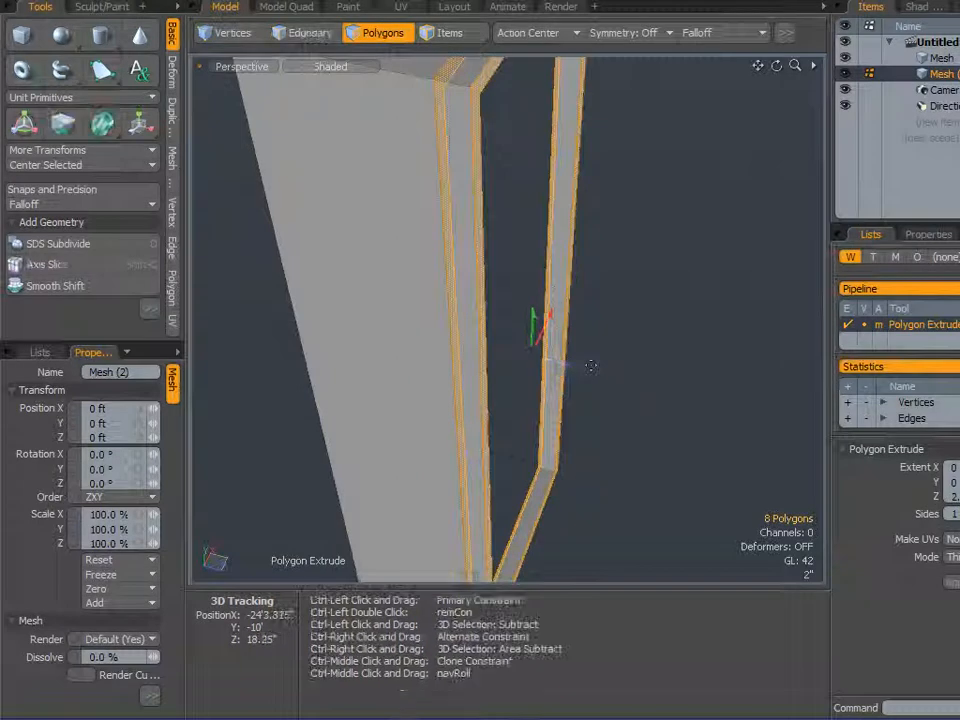
key(ctrl+z)
key(ctrl+z)
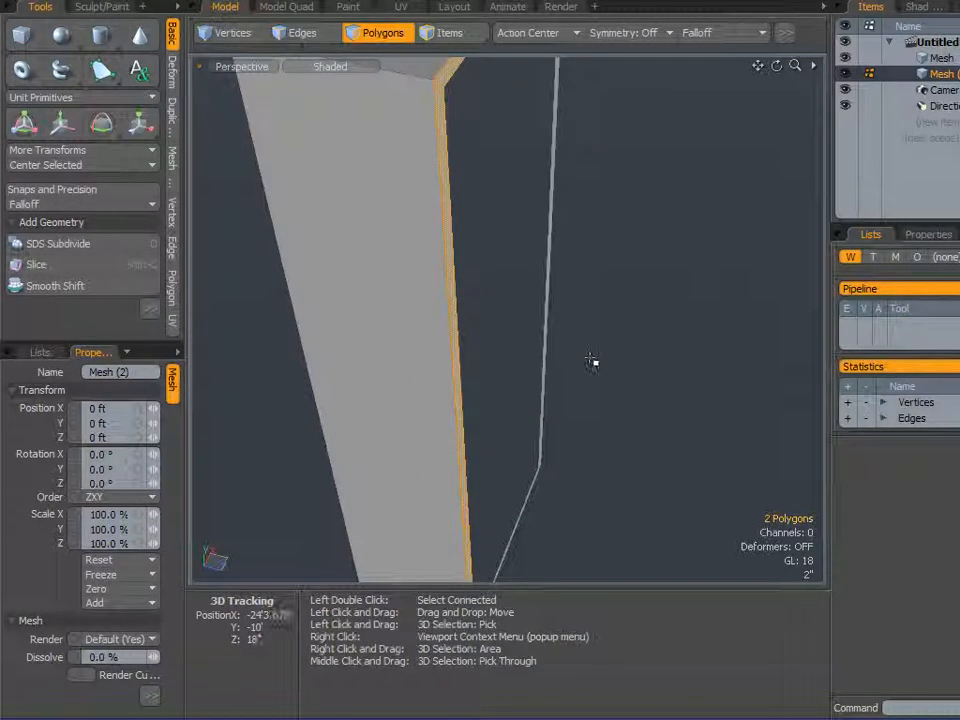
Extrude all four frame polygons straight outward along Z to a thin depth and clear the selection.
click(576, 364)
key(shift+x)
click(617, 340)
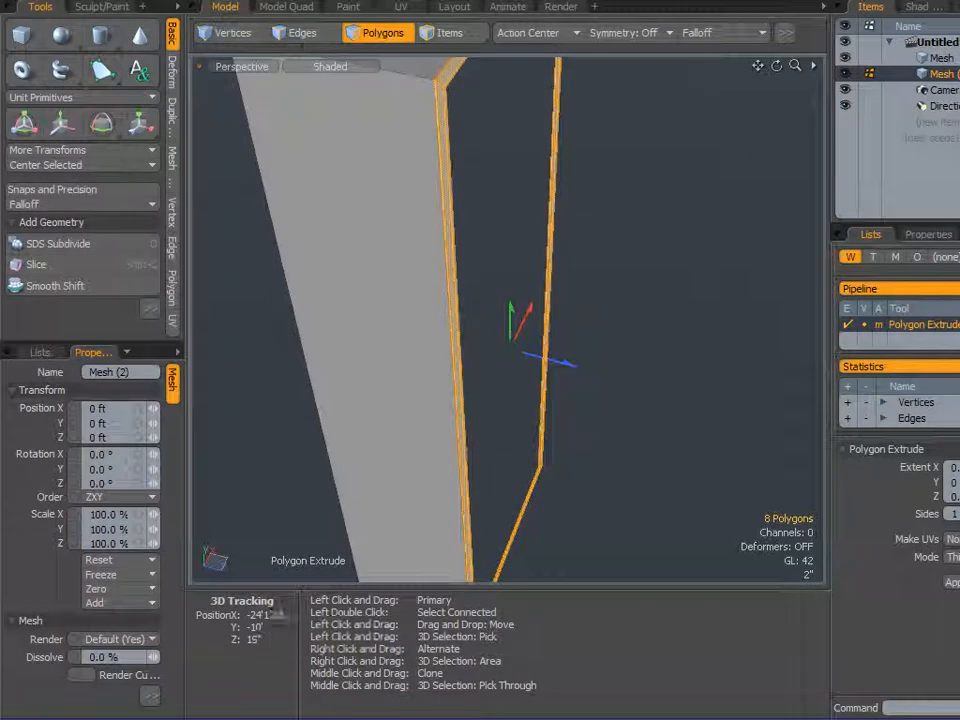
key(ctrl+z)
click(622, 330)
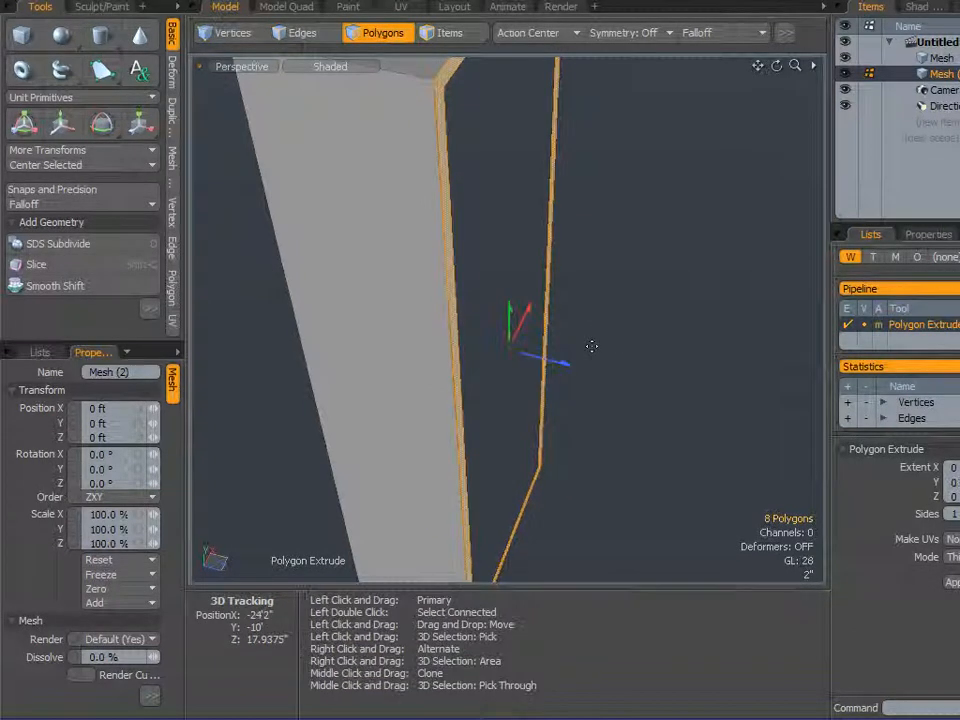
drag(569, 365, 597, 371)
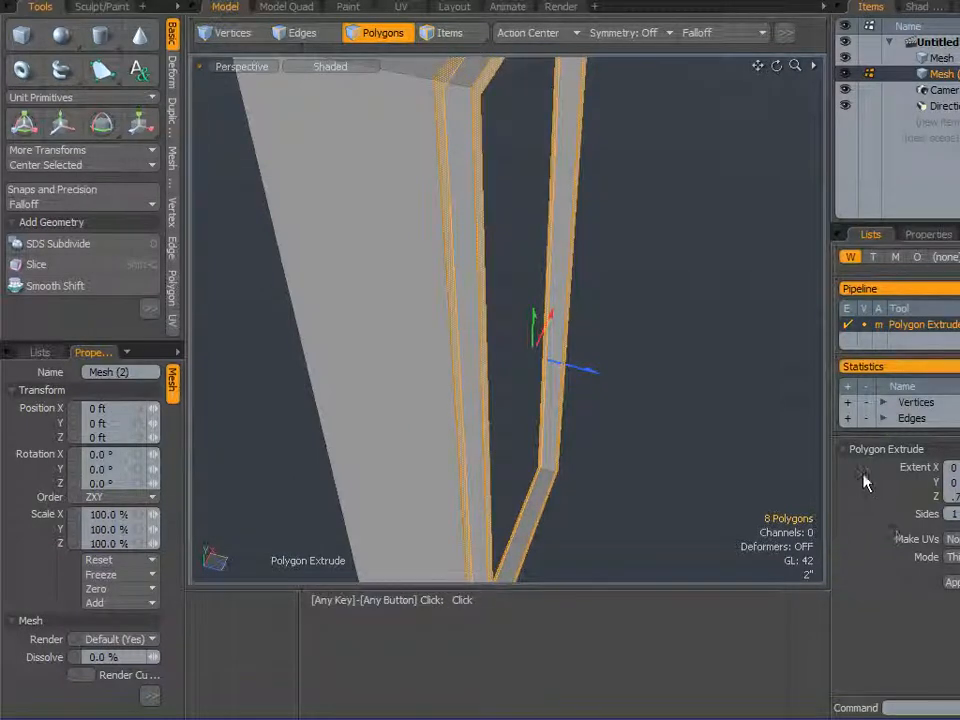
key(Return)
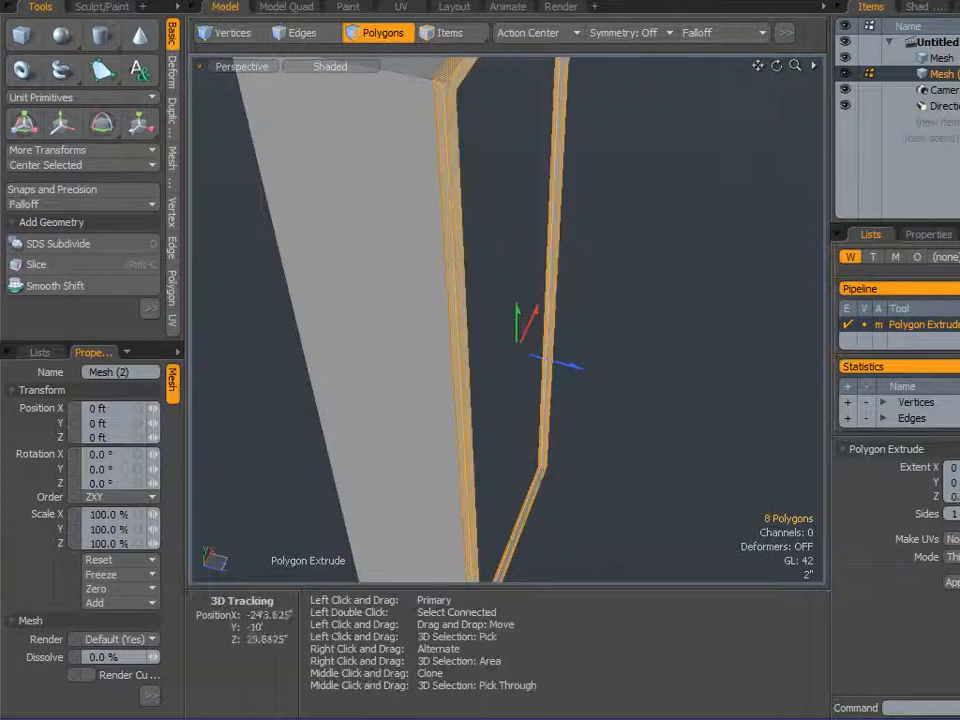
alt+drag(646, 256, 677, 435)
key(space)
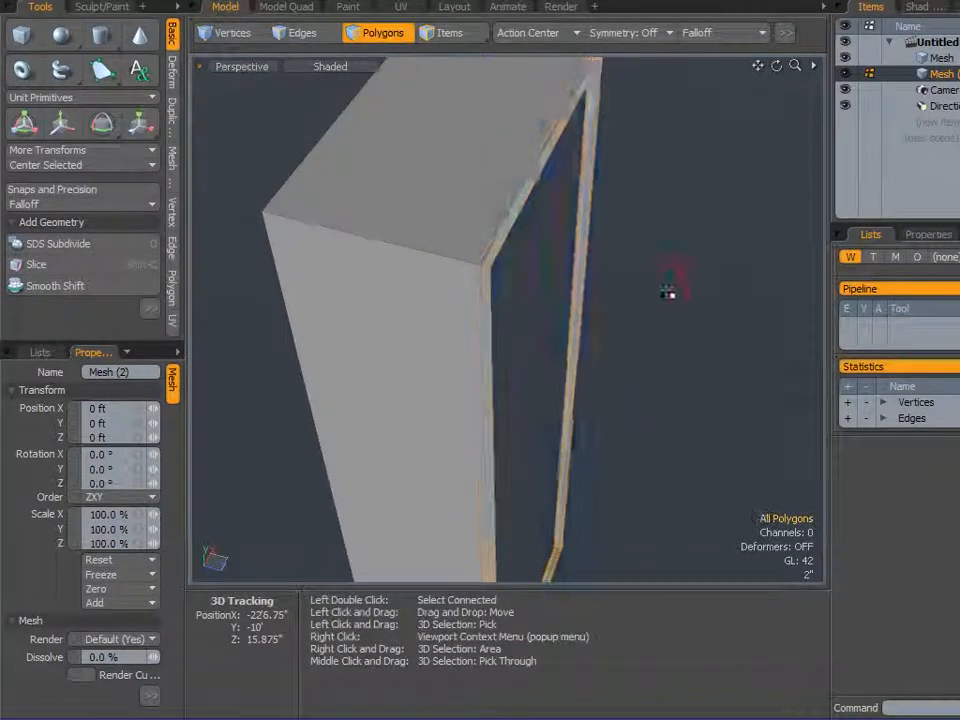
click(668, 291)
Select the outer edge loop of the frame where it meets the box.
scroll(499, 259, up, 3)
alt+drag(506, 253, 525, 264)
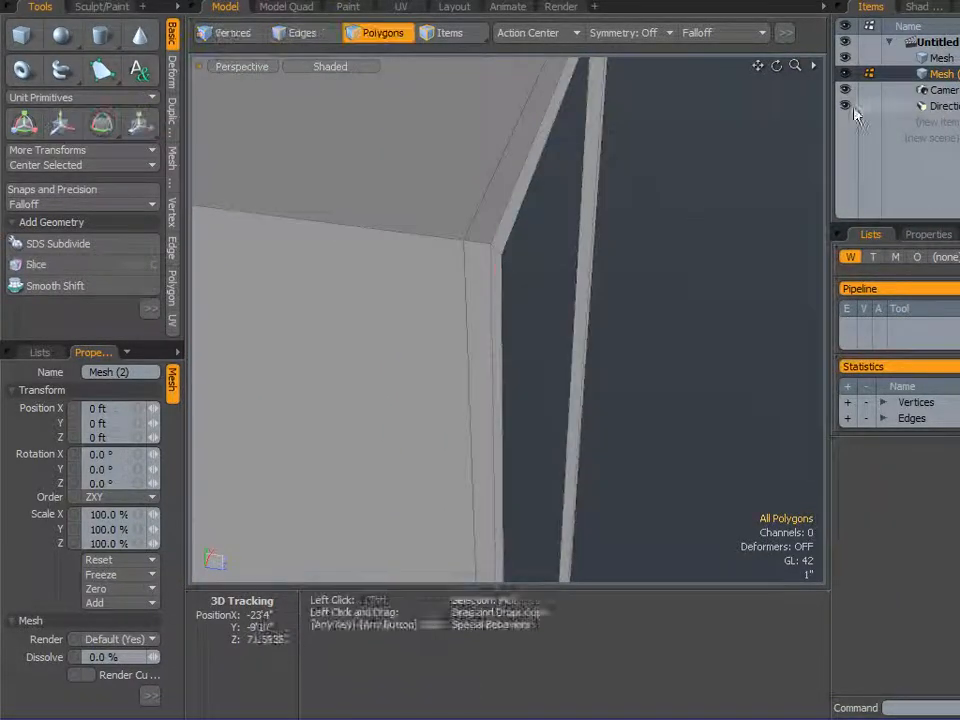
click(308, 36)
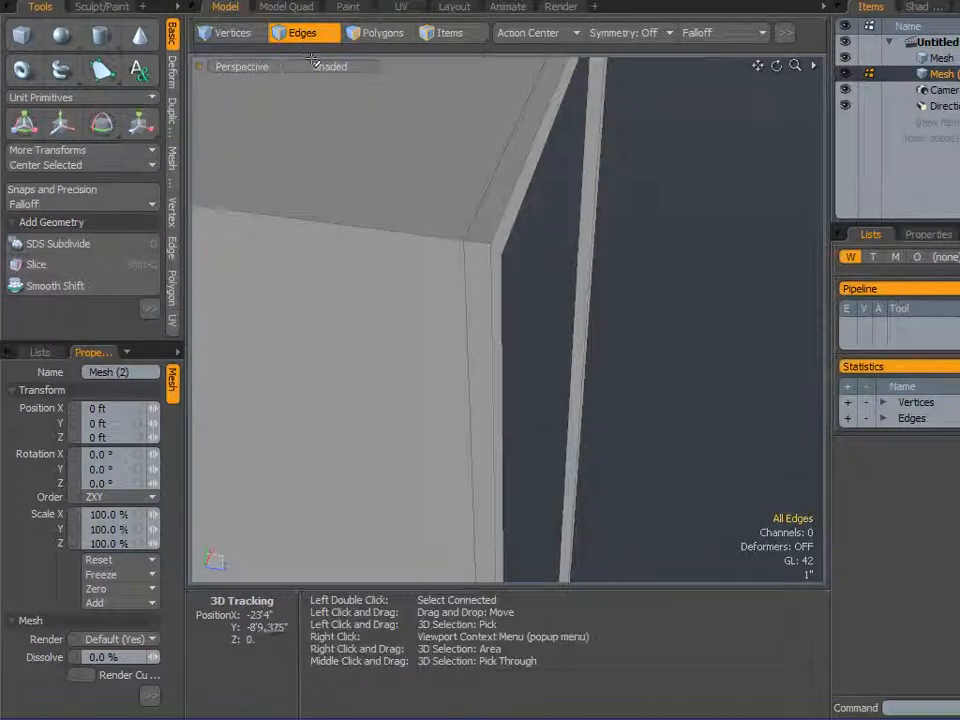
double_click(499, 172)
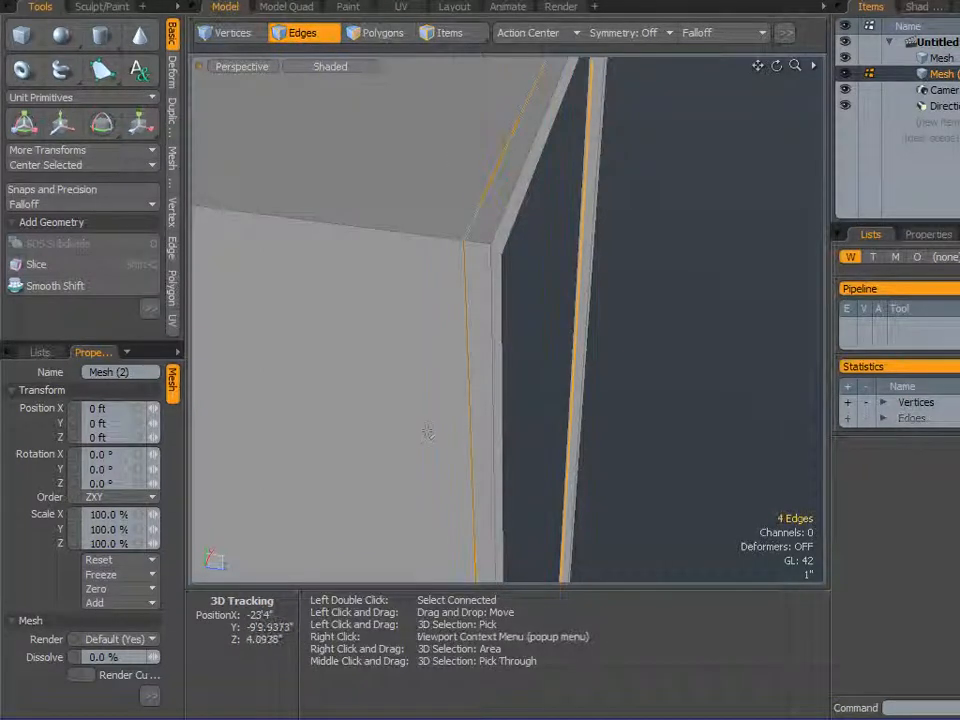
scroll(430, 235, up, 2)
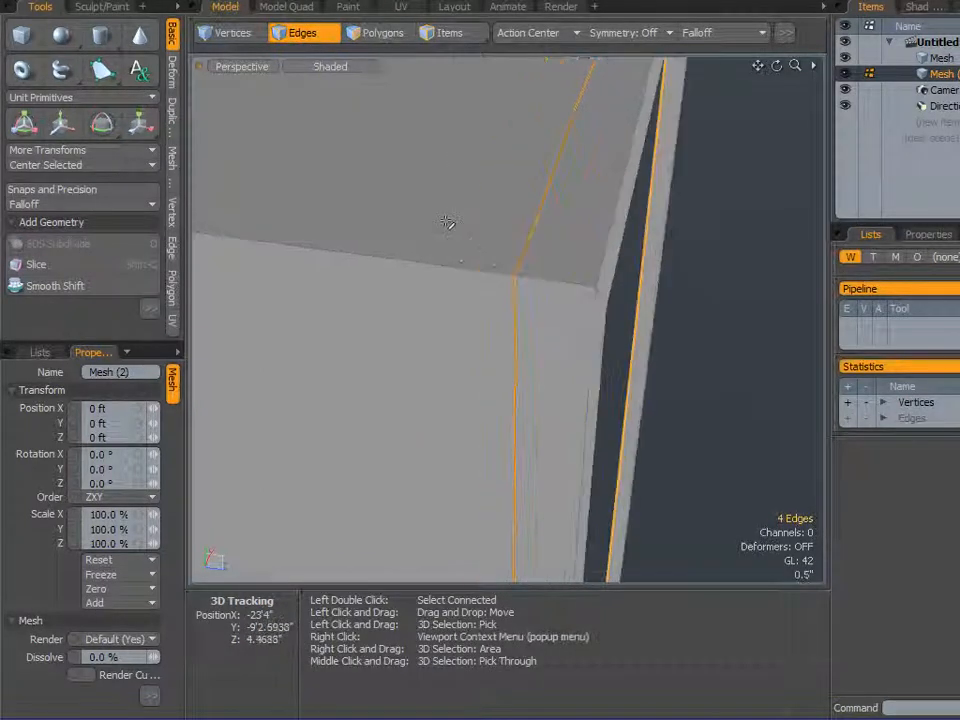
alt+drag(441, 240, 364, 171)
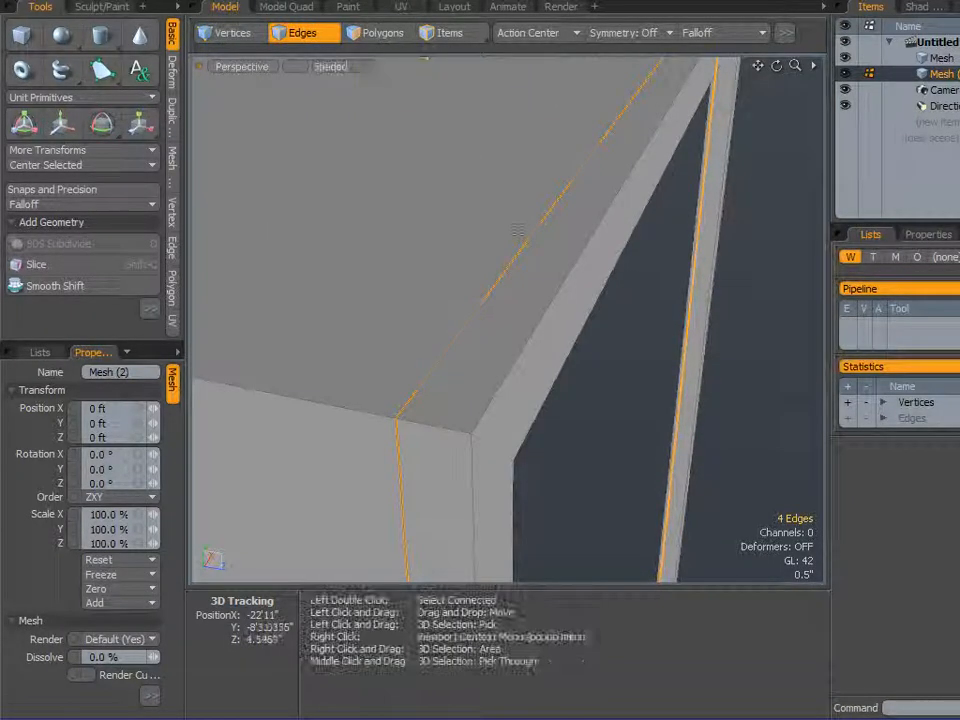
alt+drag(430, 397, 529, 242)
Bevel the selected frame edge loop with a narrow inset and clear the selection.
key(b)
mouse_move(508, 347)
alt+mouse_down()
mouse_move(508, 463)
mouse_move(516, 334)
mouse_move(401, 268)
mouse_move(422, 321)
mouse_move(514, 334)
alt+mouse_up()
drag(665, 317, 423, 352)
scroll(429, 330, up, 5)
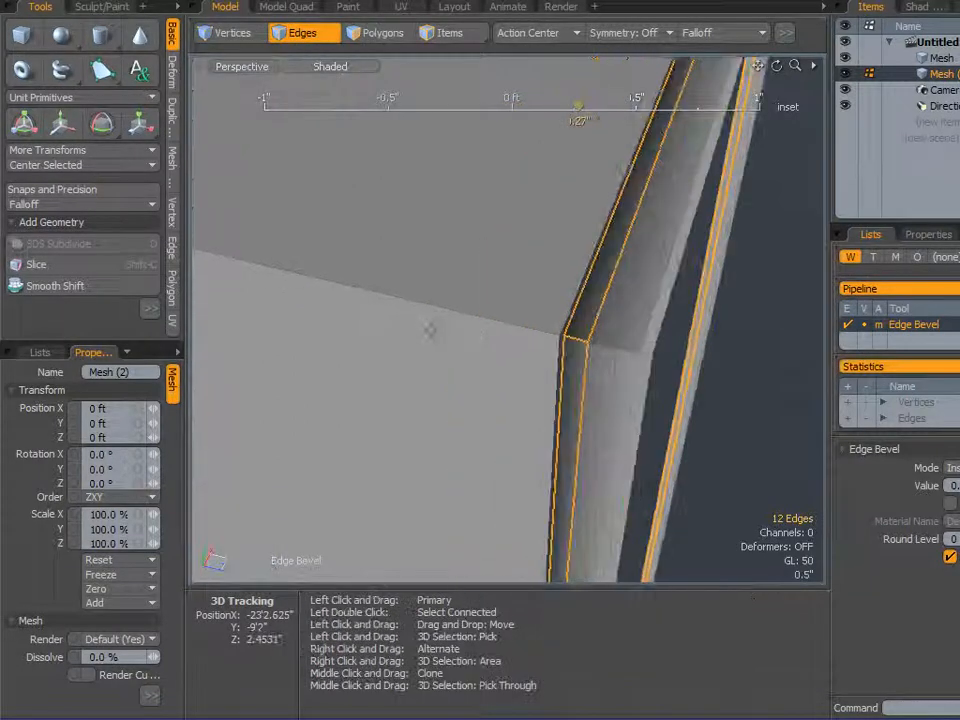
mouse_move(430, 300)
alt+mouse_down()
mouse_move(471, 332)
mouse_move(489, 321)
mouse_move(497, 338)
mouse_move(508, 302)
mouse_move(724, 300)
alt+mouse_up()
key(Escape)
key(Escape)
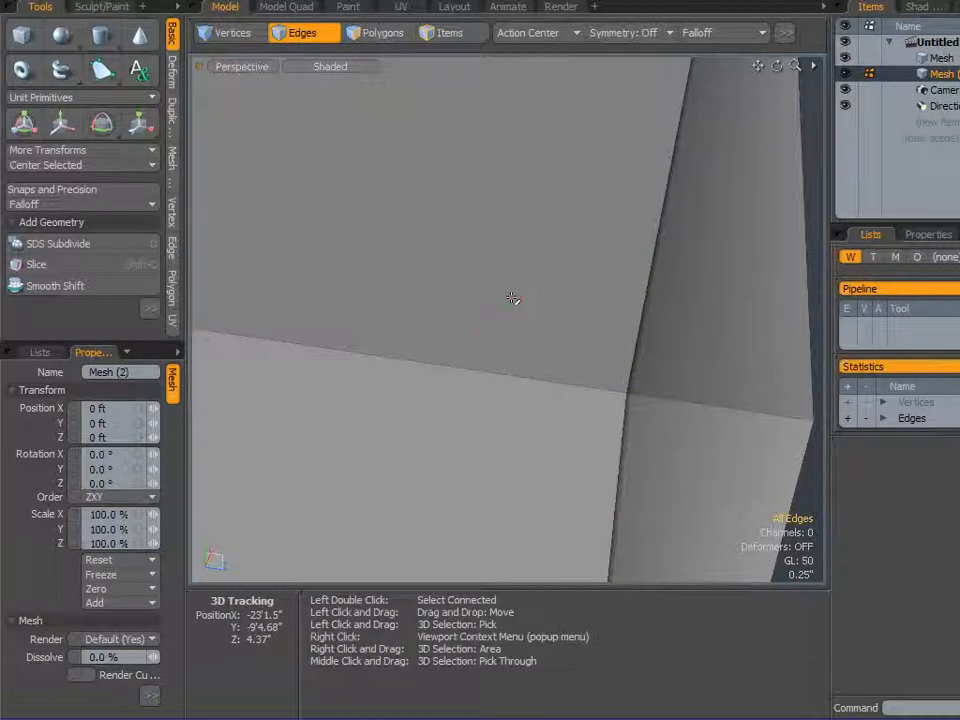
Cut the bevelled frame geometry out of Mesh (2) and paste it into the Mesh item holding the cabinet box.
scroll(511, 296, down, 5)
alt+drag(526, 350, 450, 313)
scroll(450, 313, down, 5)
alt+drag(557, 369, 525, 176)
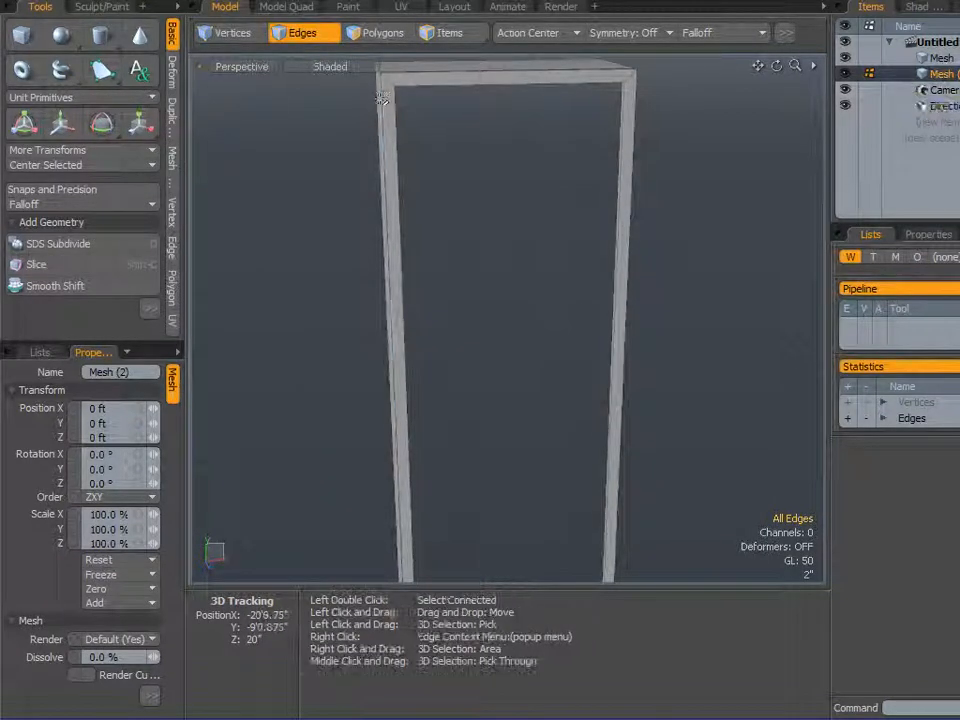
alt+drag(261, 227, 287, 245)
key(h)
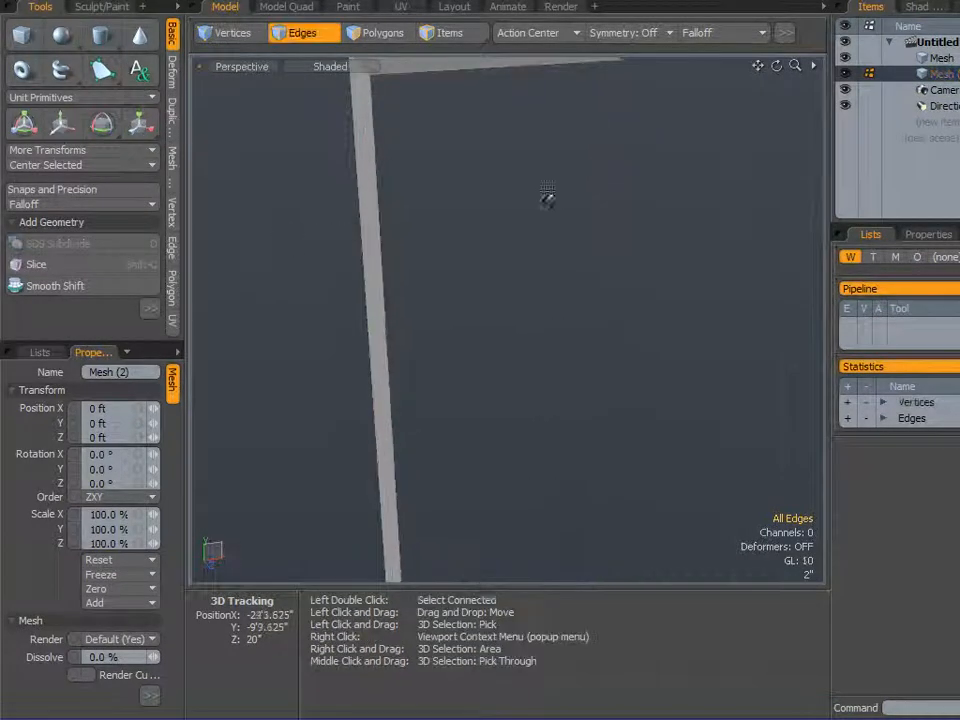
click(908, 60)
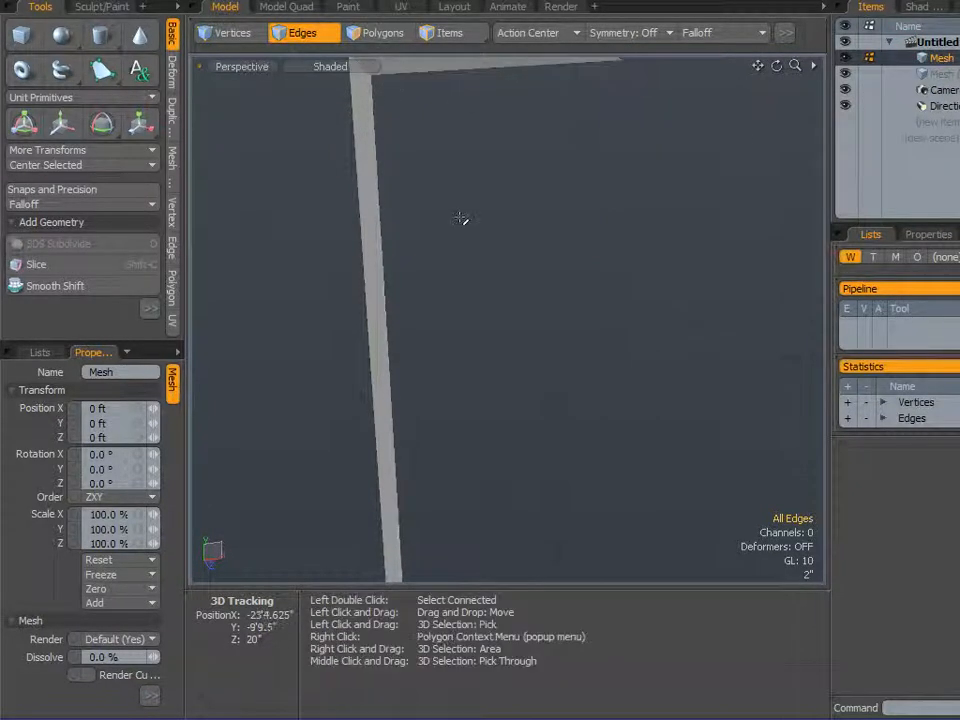
key(u)
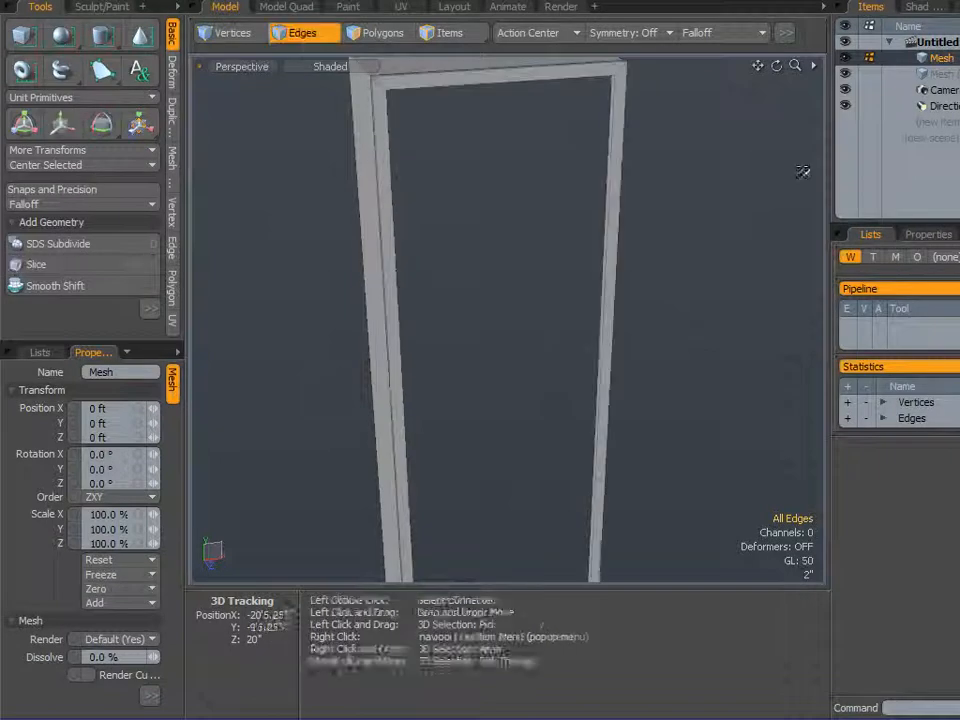
Rename the Mesh item containing the cabinet box and frame as Cab.
double_click(920, 60)
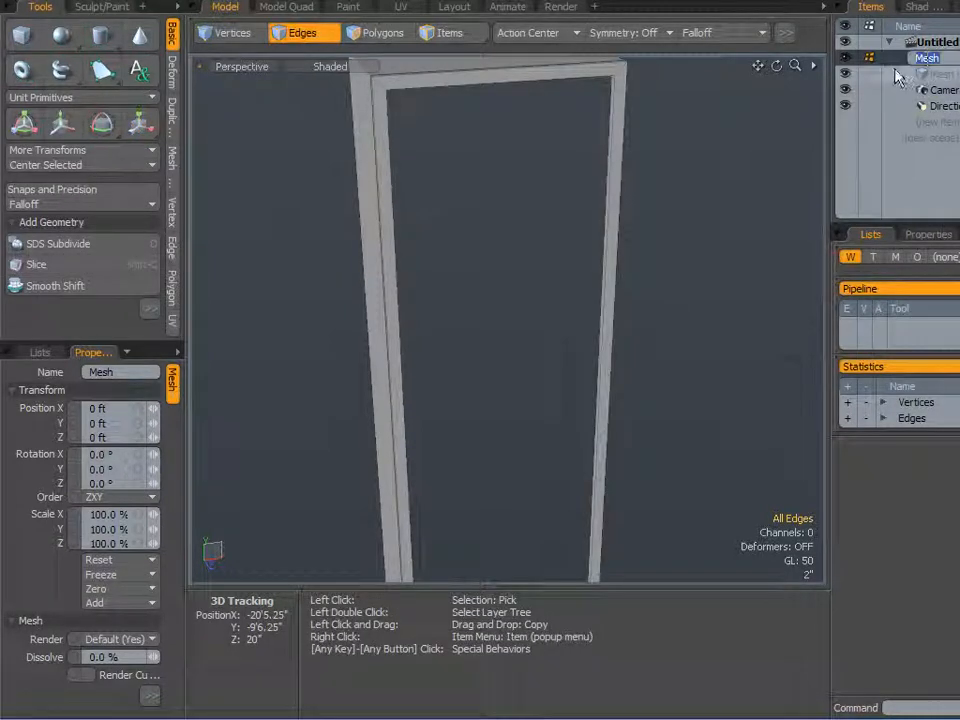
text(Cab)
key(Return)
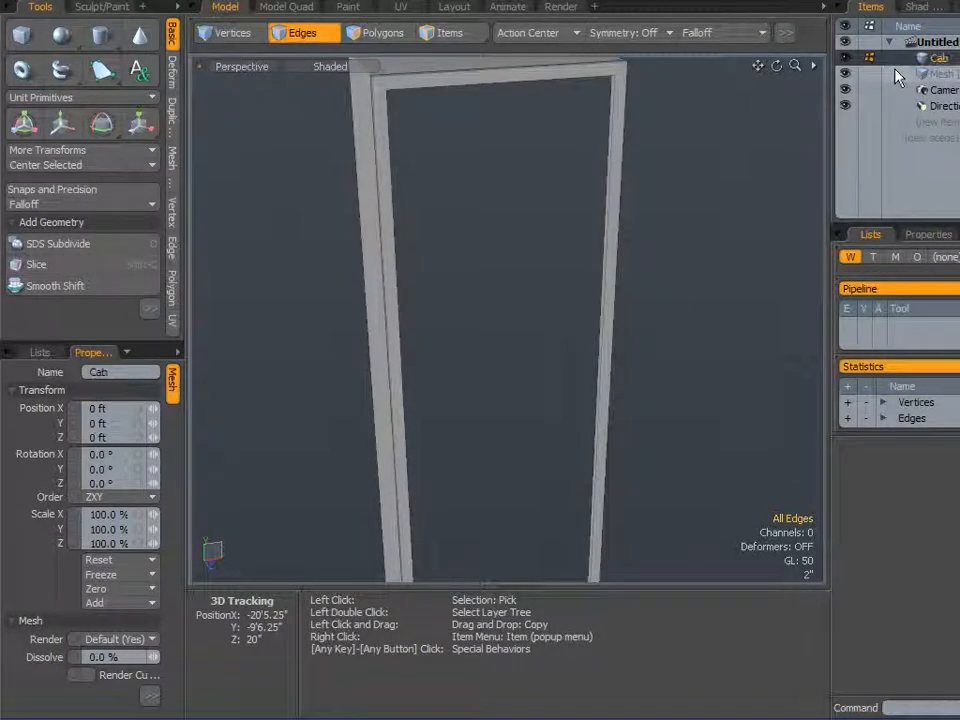
Cut the cabinet's bottom polygon out of Cab and paste it into the Mesh (2) item.
alt+drag(709, 281, 604, 337)
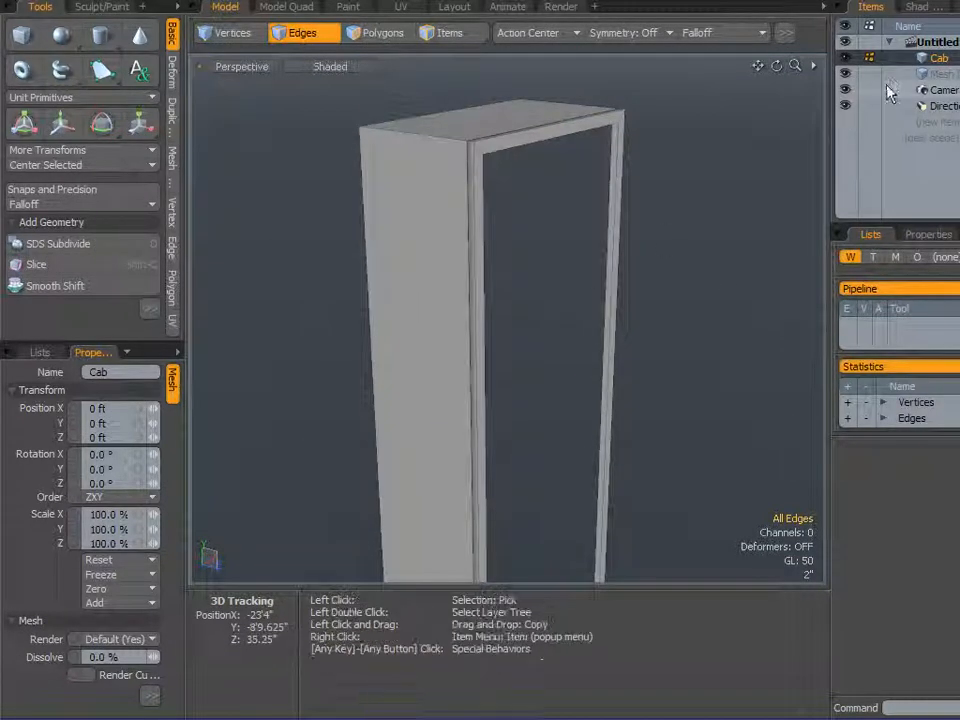
scroll(735, 198, down, 3)
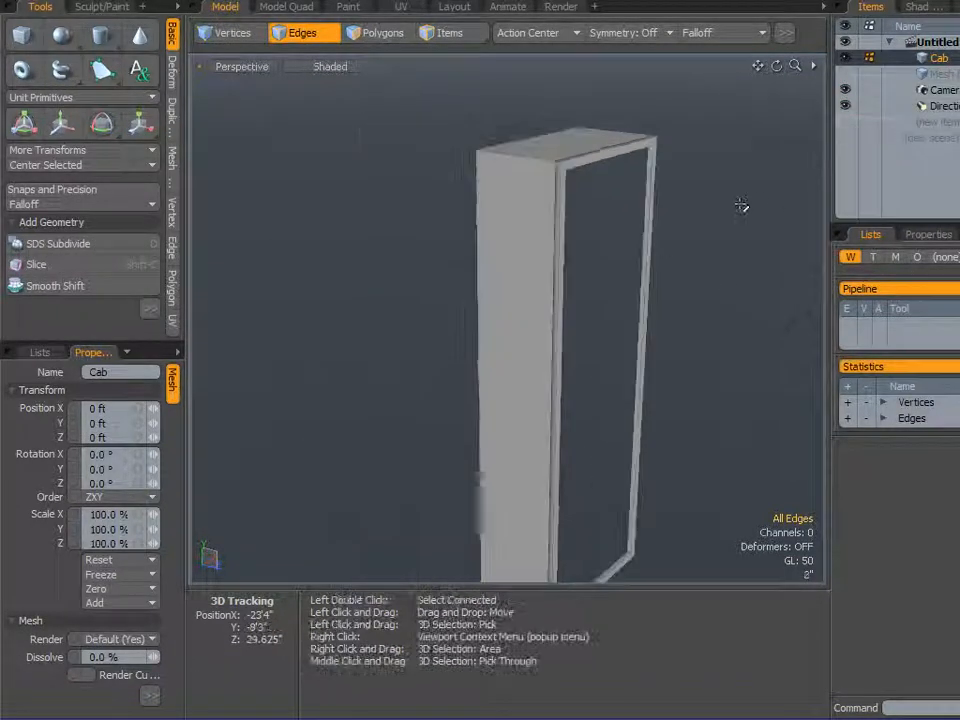
click(846, 74)
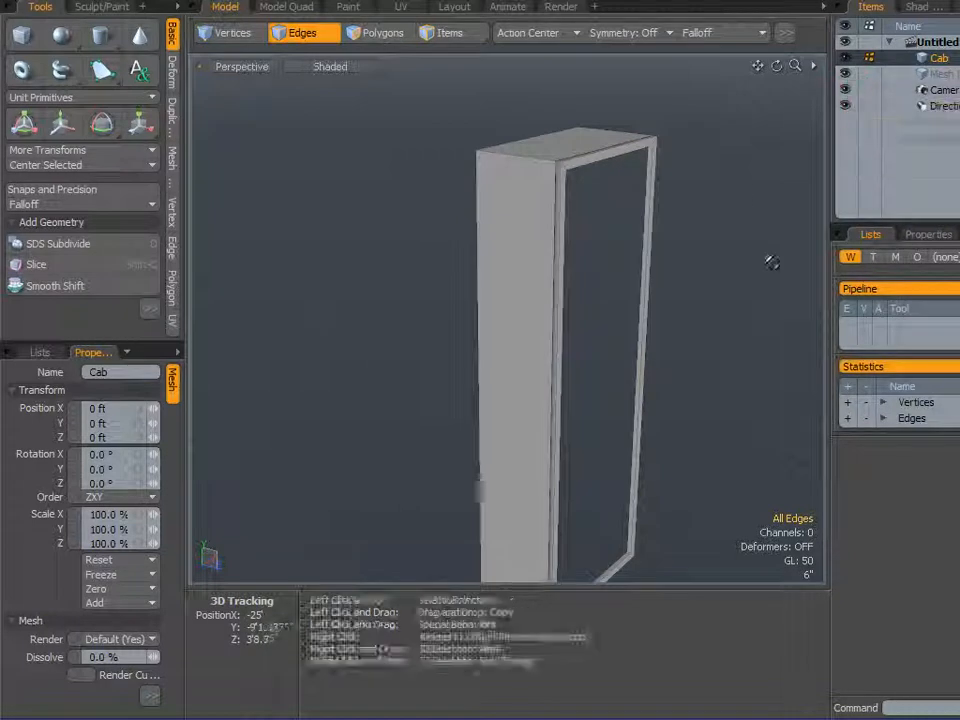
alt+right_drag(752, 248, 714, 96)
alt+drag(640, 296, 515, 304)
alt+shift+drag(641, 355, 541, 339)
click(387, 38)
scroll(476, 385, up, 3)
click(477, 377)
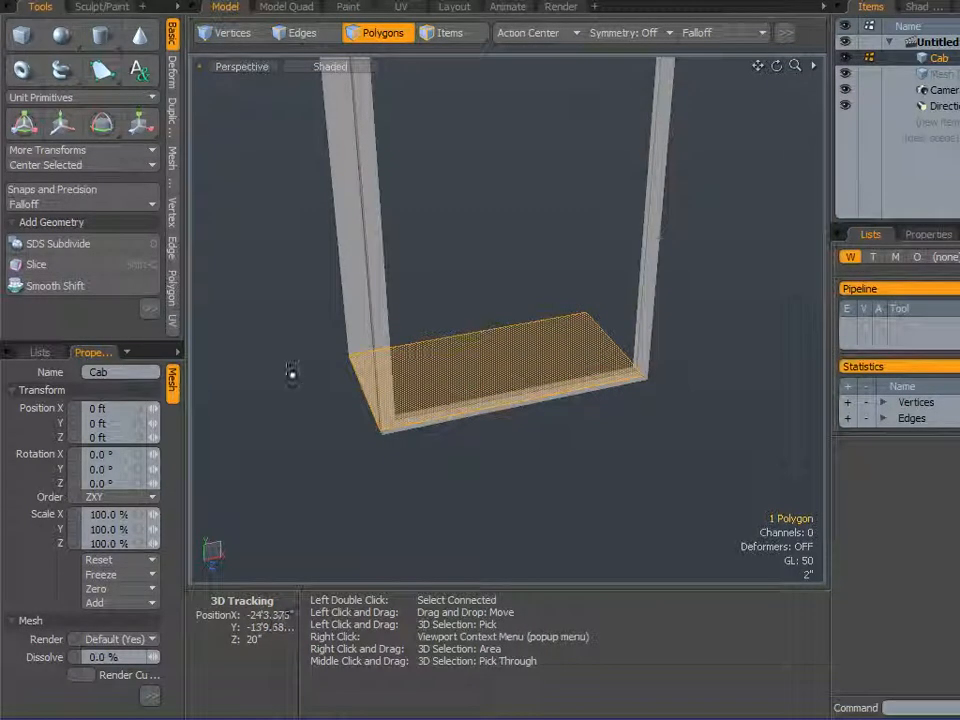
key(ctrl+x)
click(934, 77)
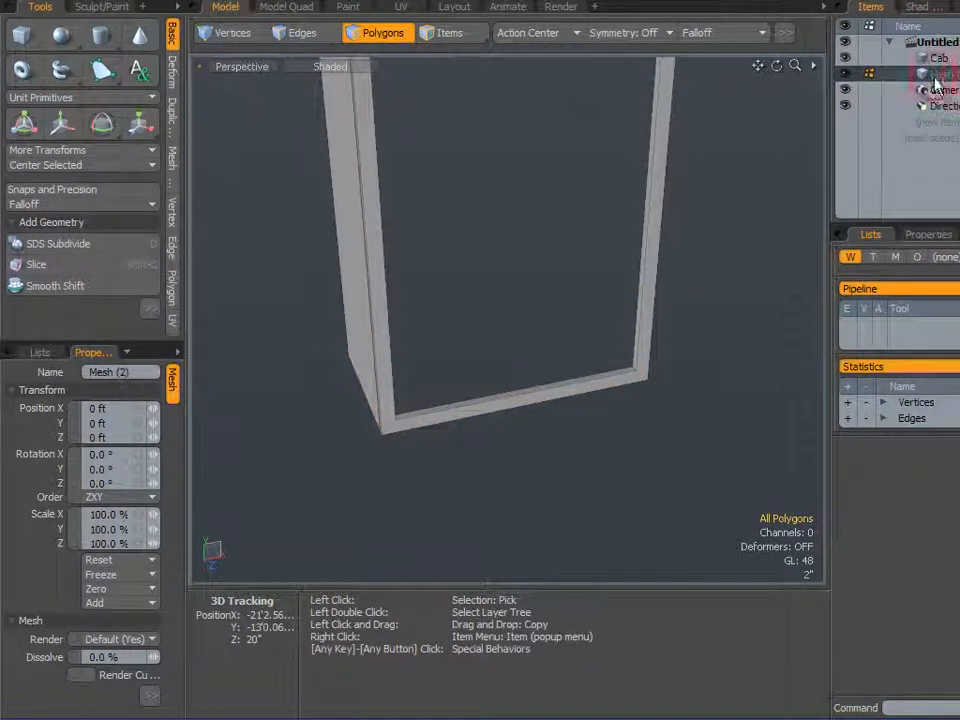
key(ctrl)
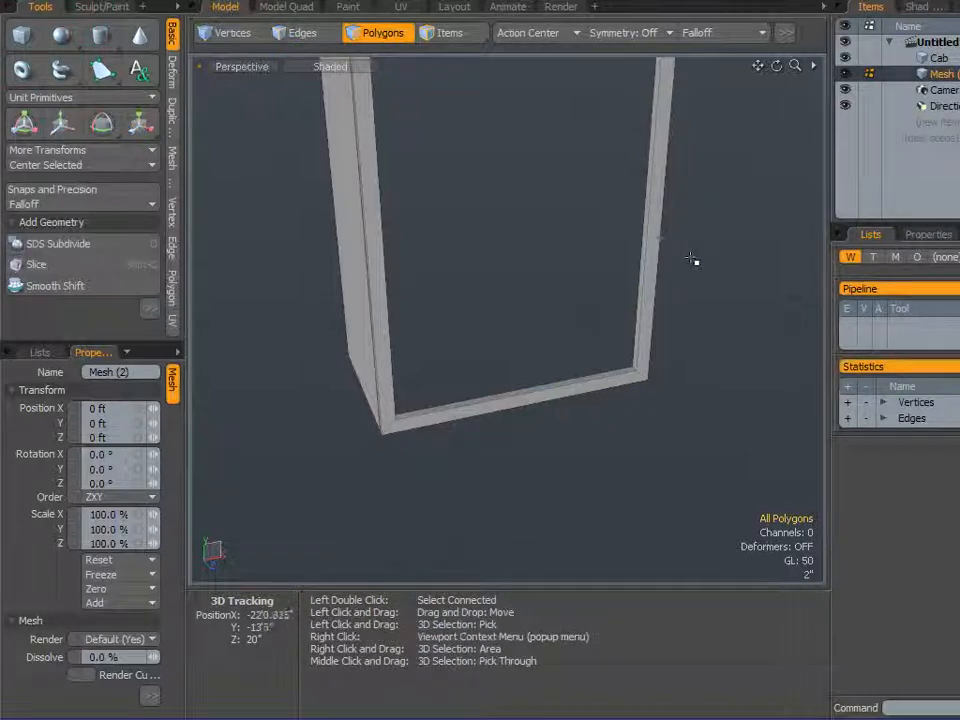
key(ctrl+v)
Extrude the pasted bottom polygon upward along Y by 18 inches with Polygon Extrude.
click(508, 362)
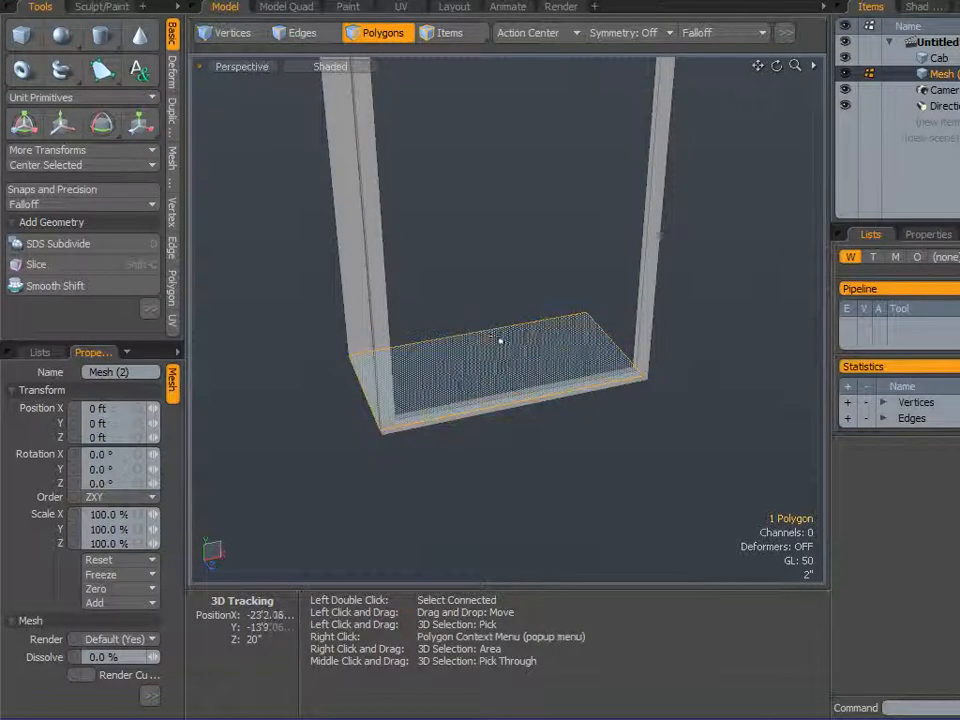
alt+drag(506, 439, 540, 407)
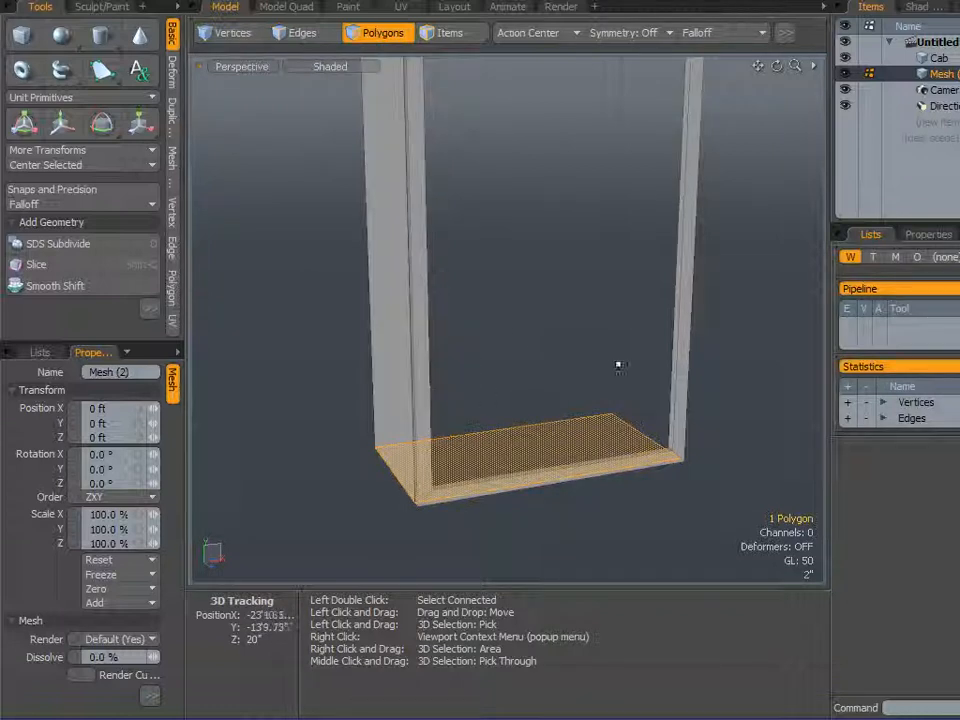
alt+drag(527, 341, 532, 401)
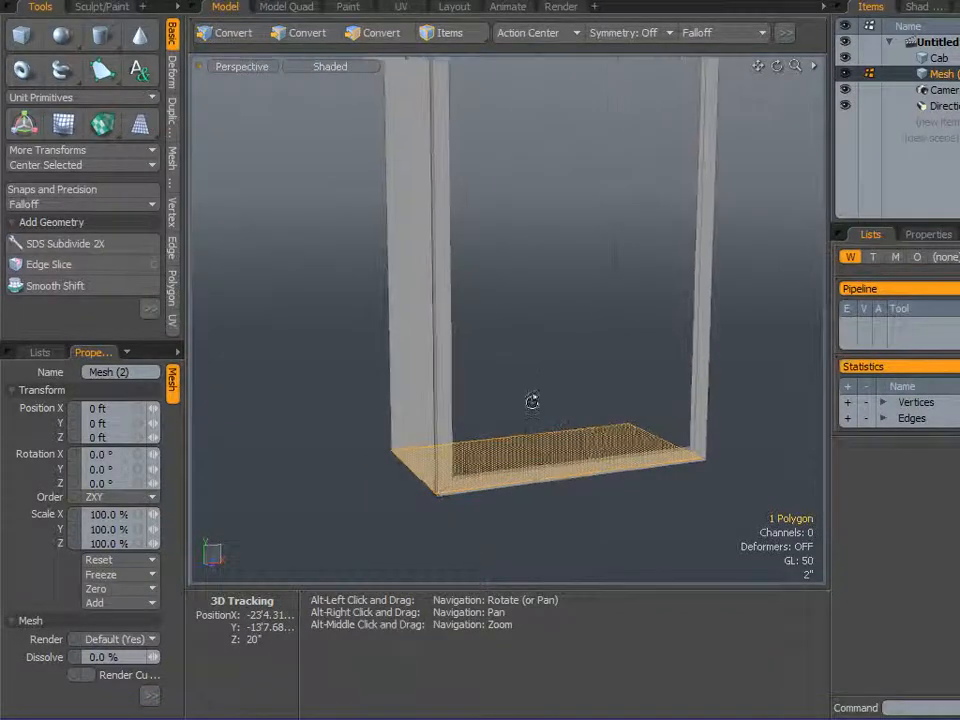
key(shift+x)
click(318, 371)
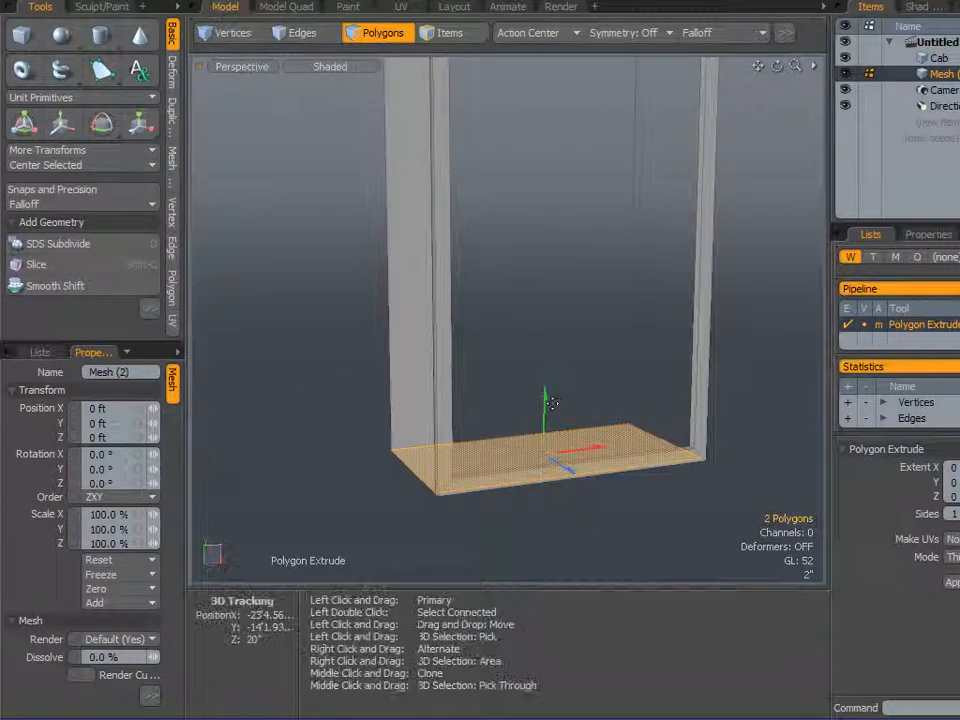
drag(547, 404, 547, 297)
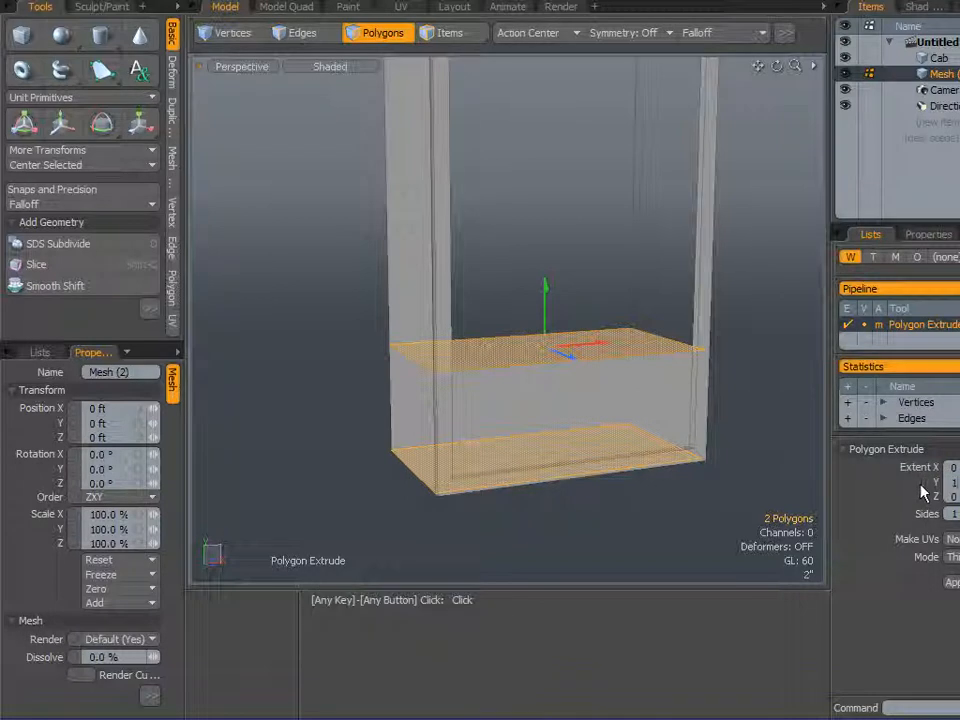
key(Return)
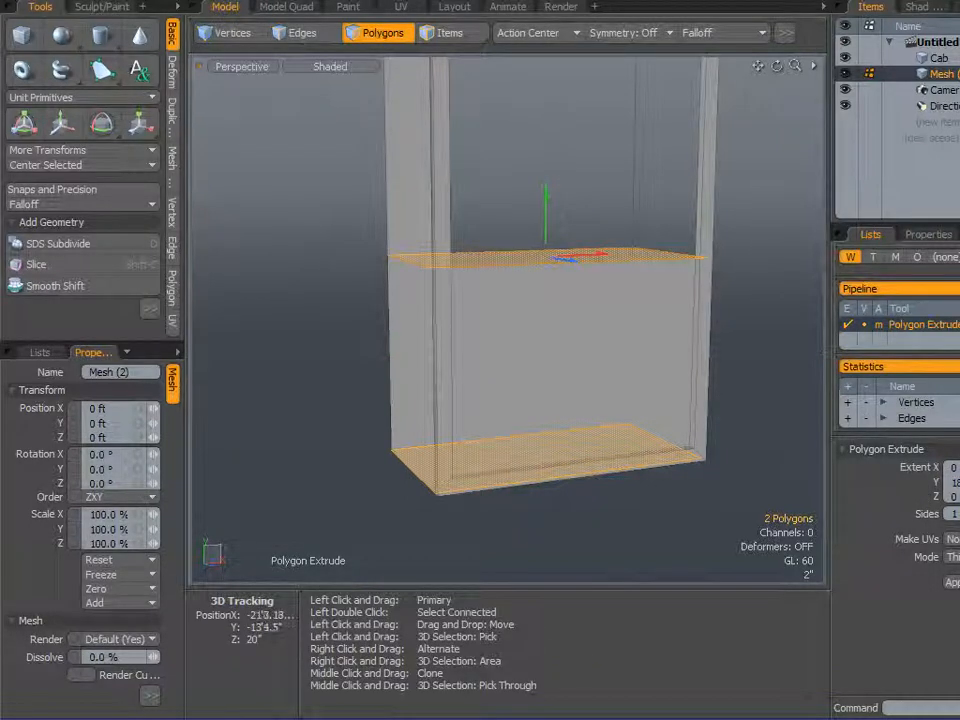
key(space)
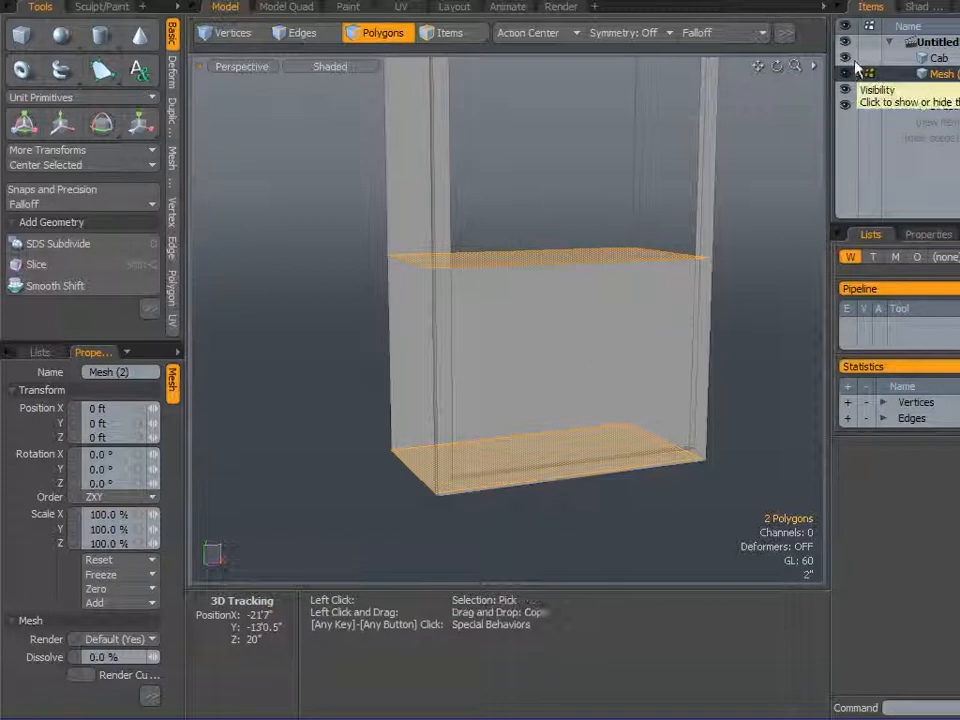
Hide the Cab item and delete every polygon of the extruded box except its top and front.
click(845, 57)
alt+drag(393, 338, 609, 371)
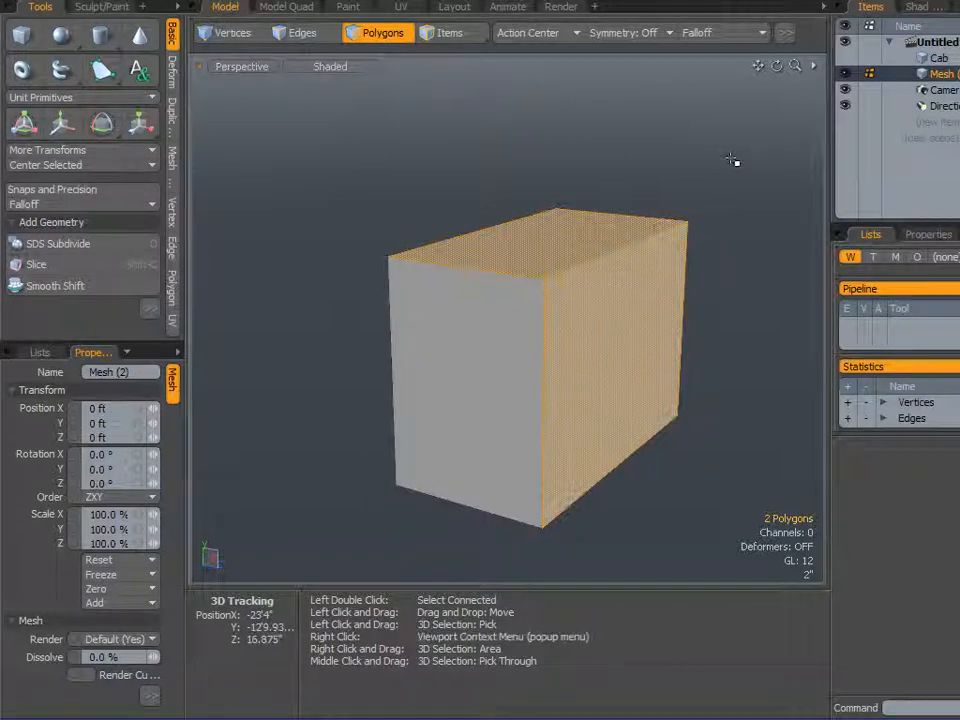
key(bracketleft)
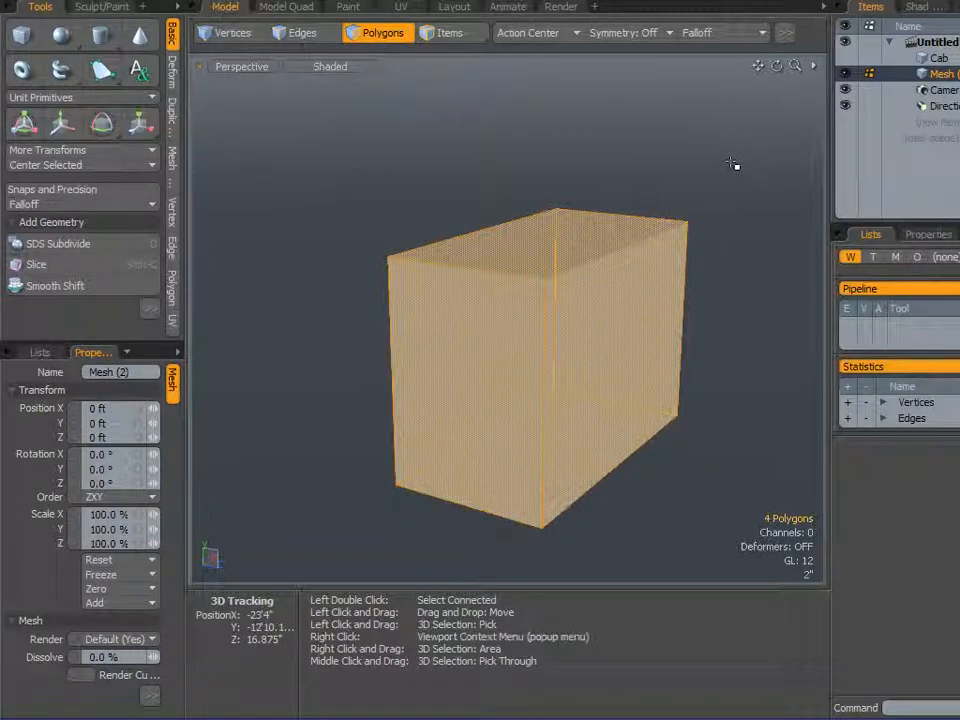
key(Delete)
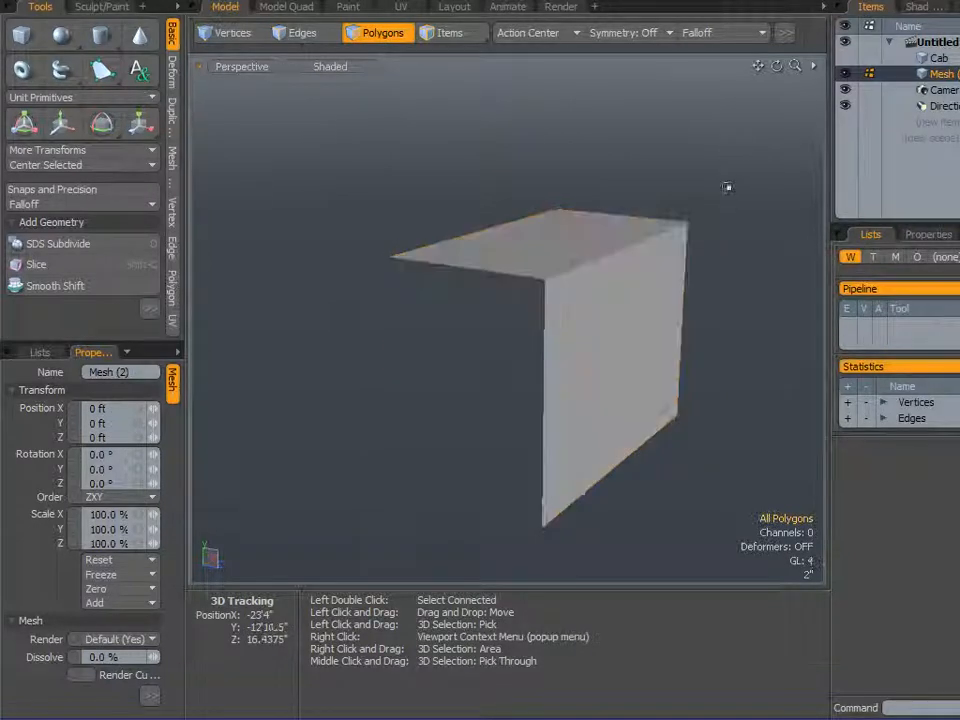
Cut the front polygon out of Mesh (2) and paste it into a newly added mesh item.
click(621, 358)
alt+drag(621, 358, 506, 424)
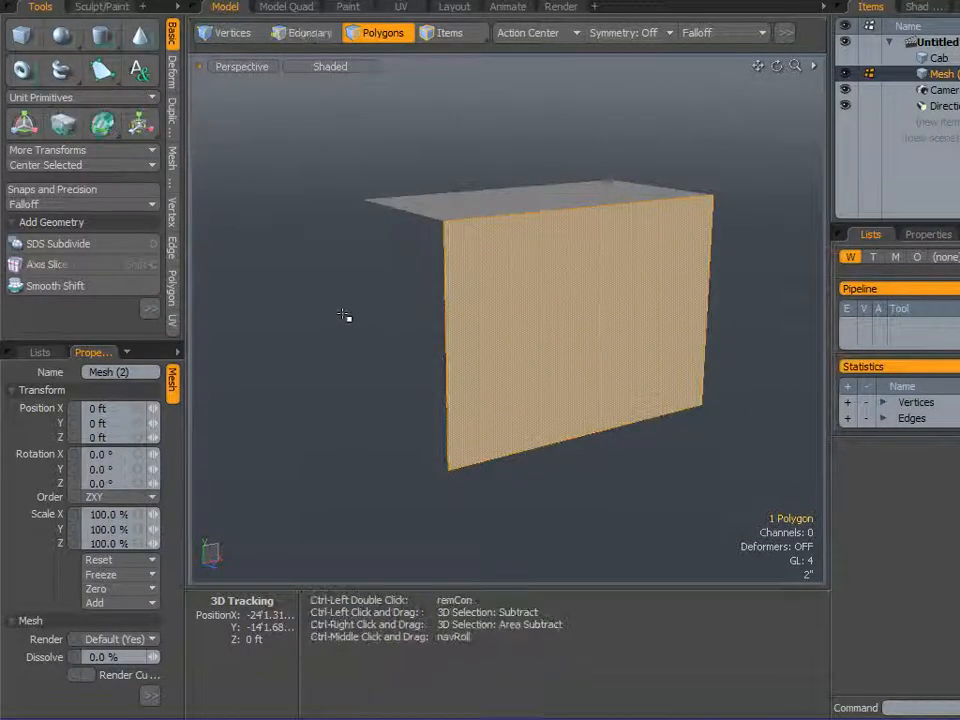
key(Delete)
click(935, 122)
click(935, 126)
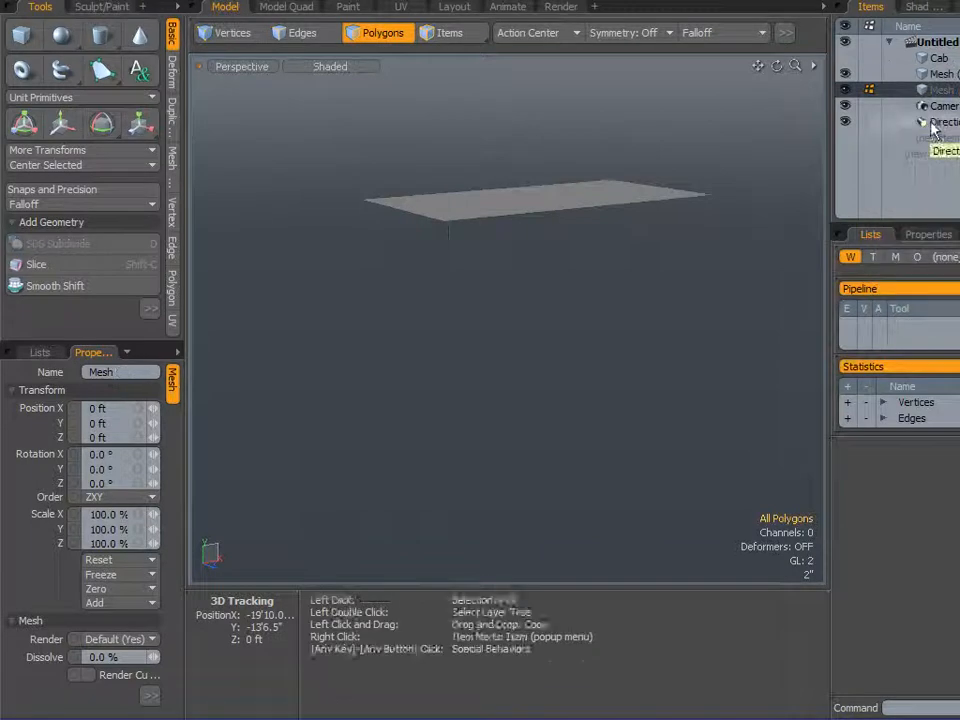
key(ctrl+z)
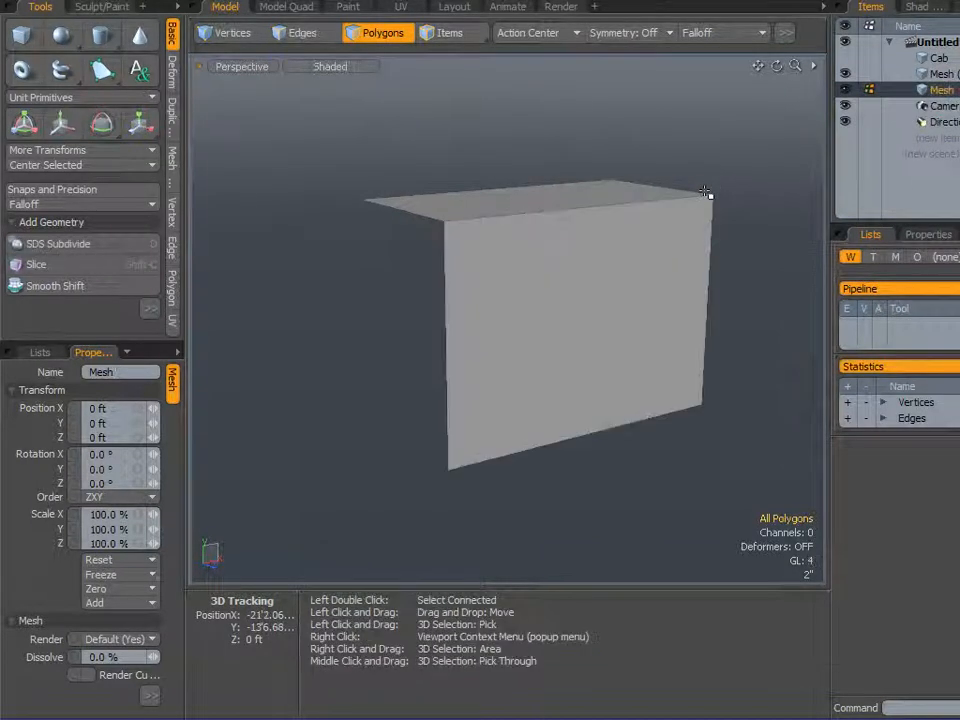
Rename the mesh with the front polygon as Door and the mesh with the top polygon as Shelf.
ctrl+click(942, 91)
text(Door)
key(Return)
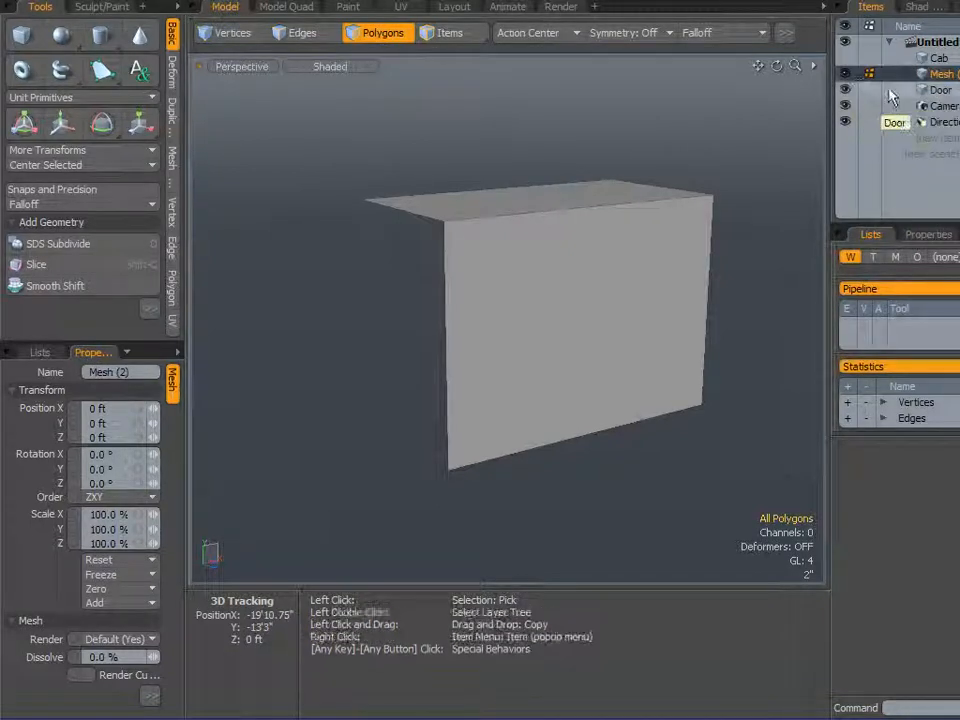
click(848, 74)
click(846, 74)
click(937, 75)
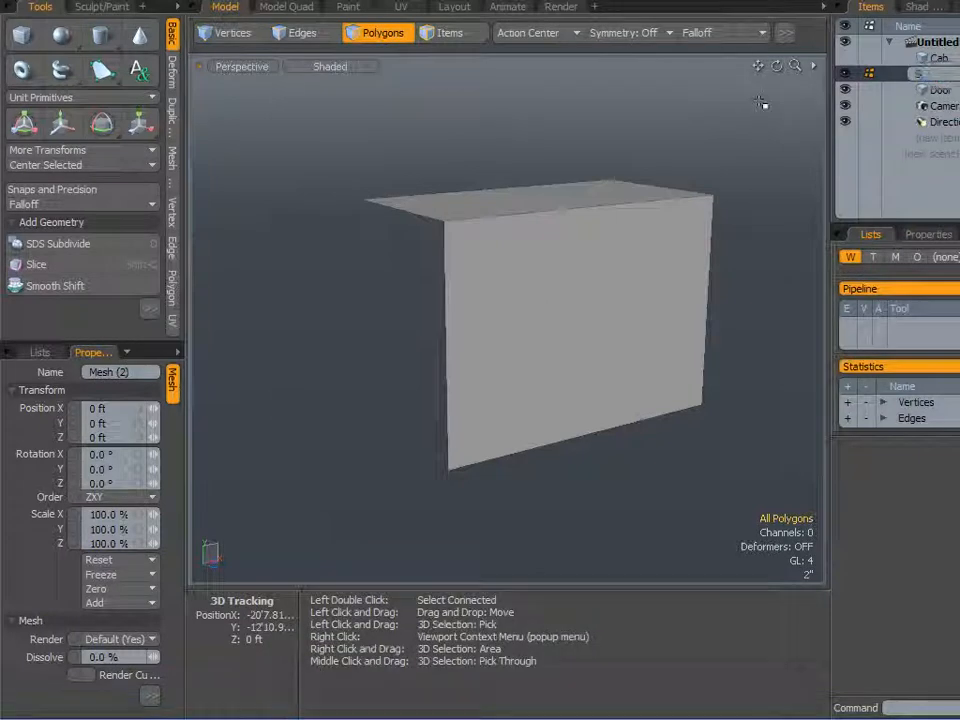
text(lf)
key(Return)
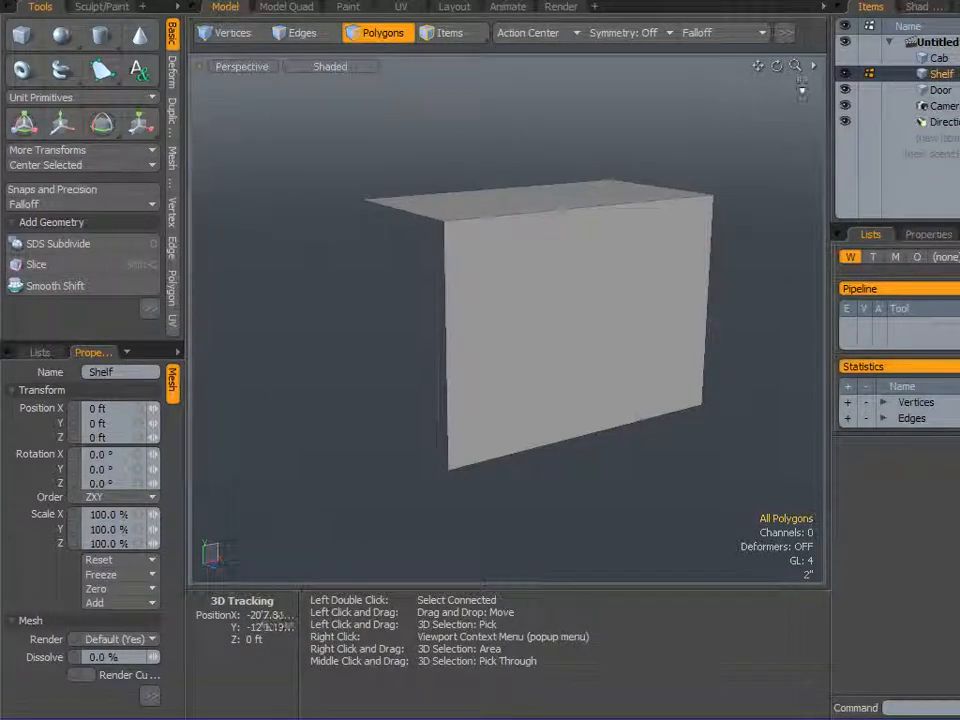
Make the Cab item visible again around the shelf and door polygons.
click(848, 60)
scroll(636, 238, down, 3)
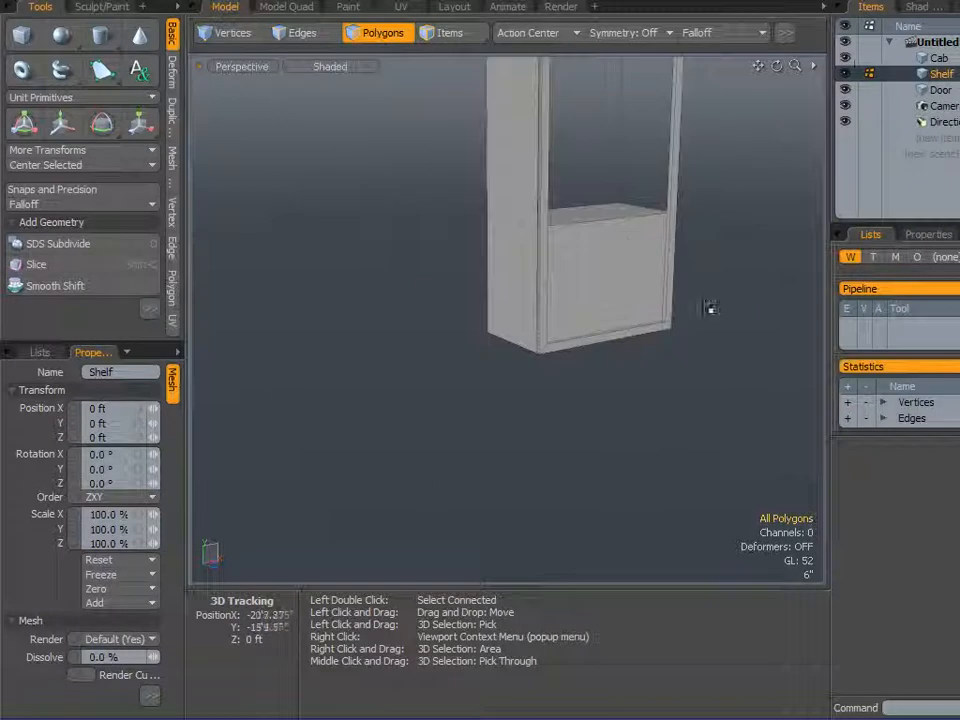
alt+shift+drag(698, 342, 673, 395)
scroll(585, 308, up, 3)
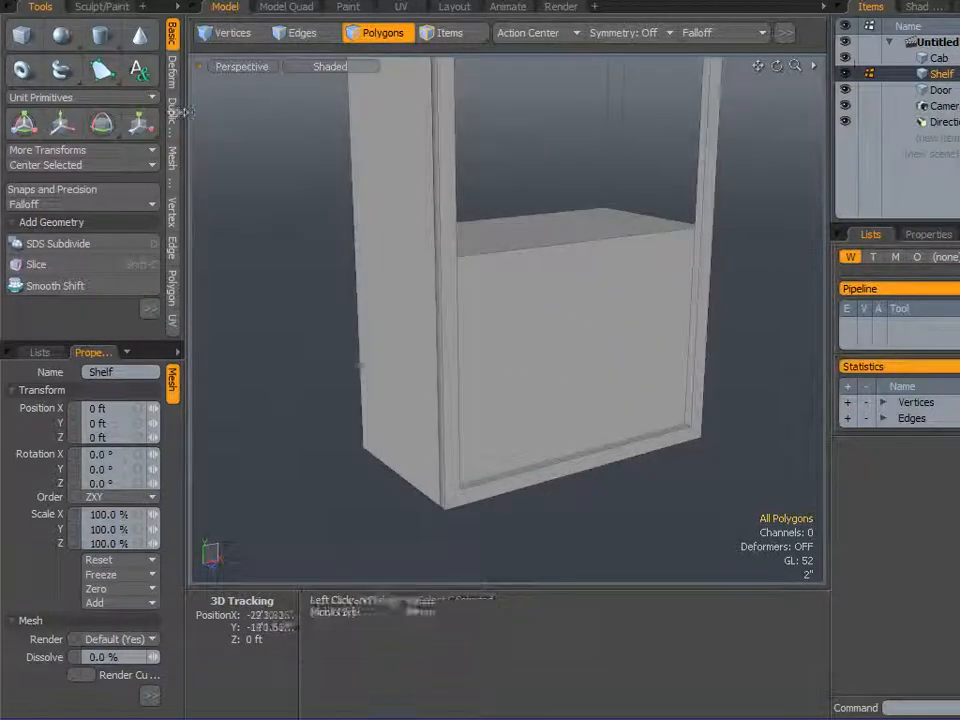
scroll(397, 268, up, 2)
alt+drag(397, 268, 351, 349)
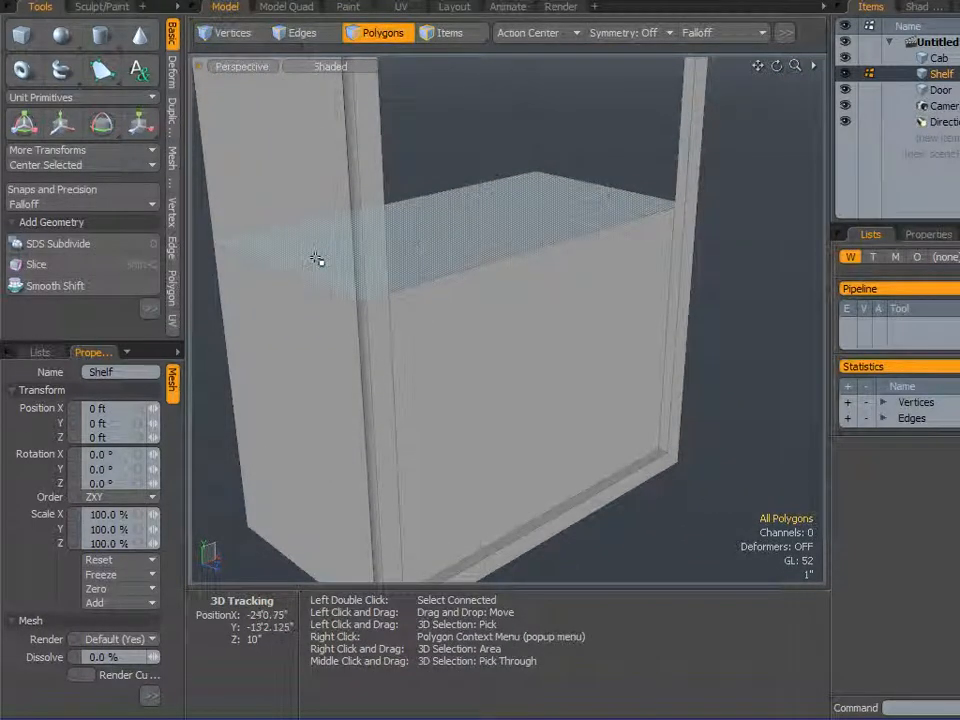
key(r)
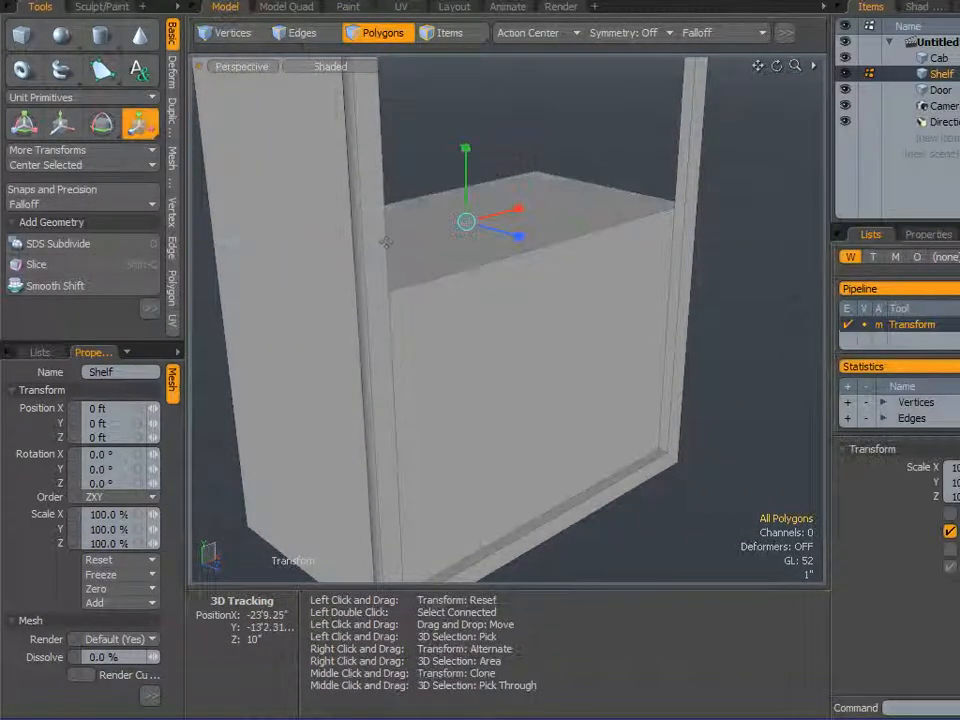
scroll(388, 238, up, 2)
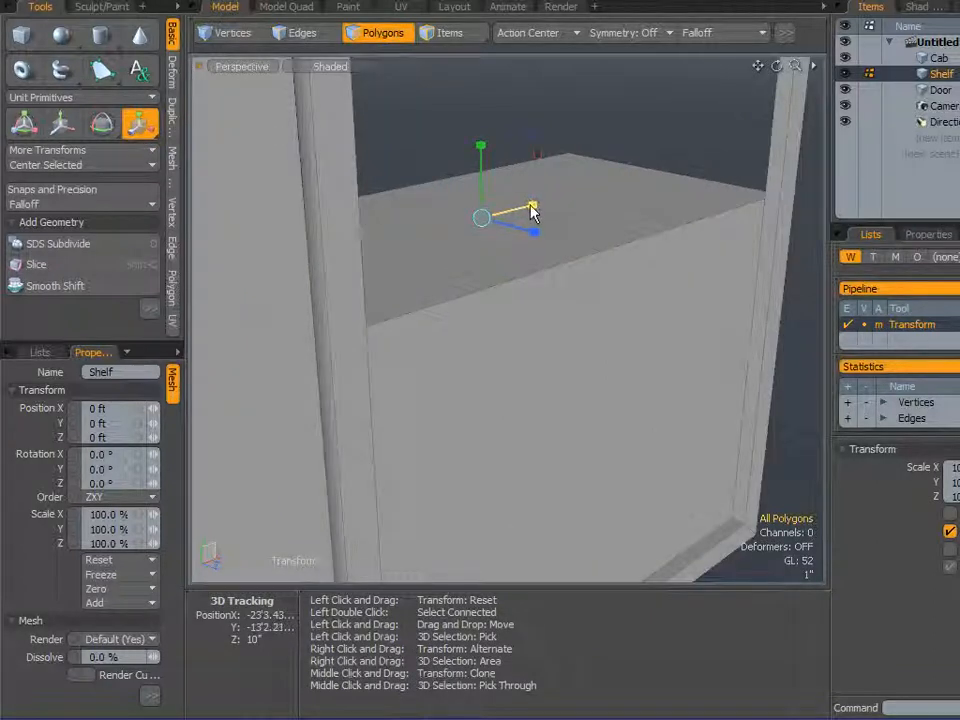
key(space)
Hide the Door item and extrude the shelf polygon downward to give the shelf a thin board thickness.
alt+drag(534, 356, 553, 326)
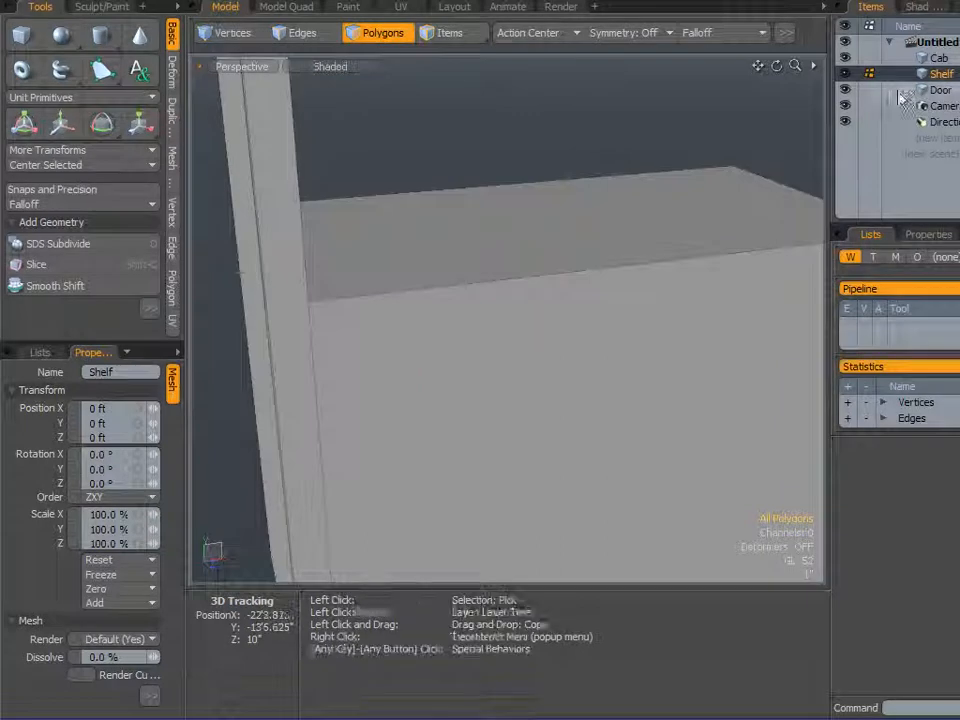
click(845, 90)
click(502, 247)
mouse_move(544, 354)
alt+mouse_down()
mouse_move(534, 414)
mouse_move(542, 373)
alt+mouse_up()
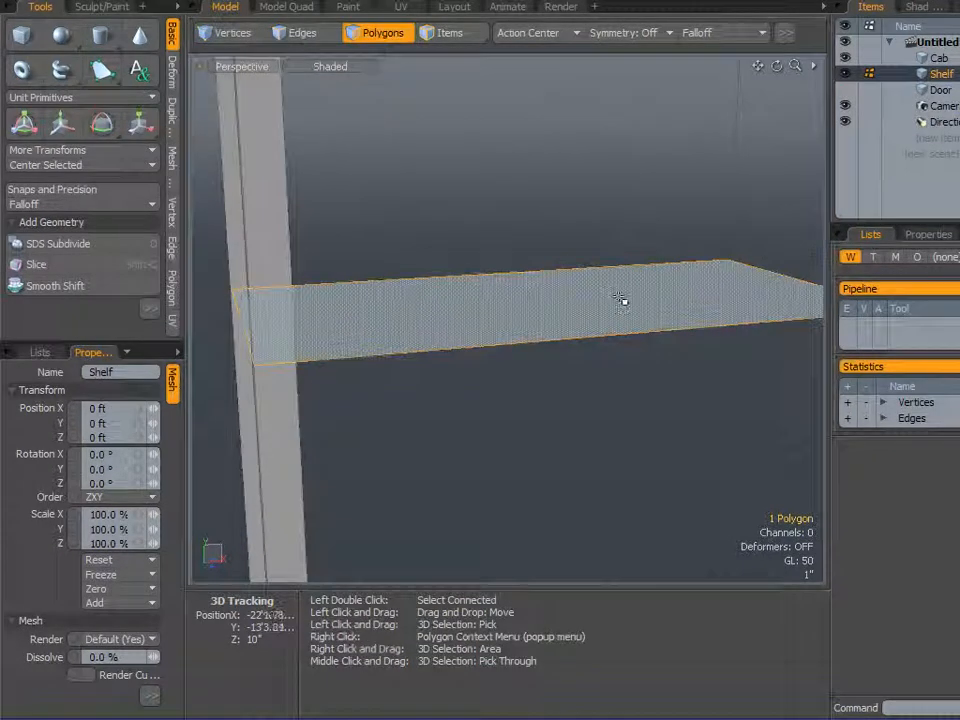
key(shift+x)
click(569, 186)
drag(553, 236, 553, 322)
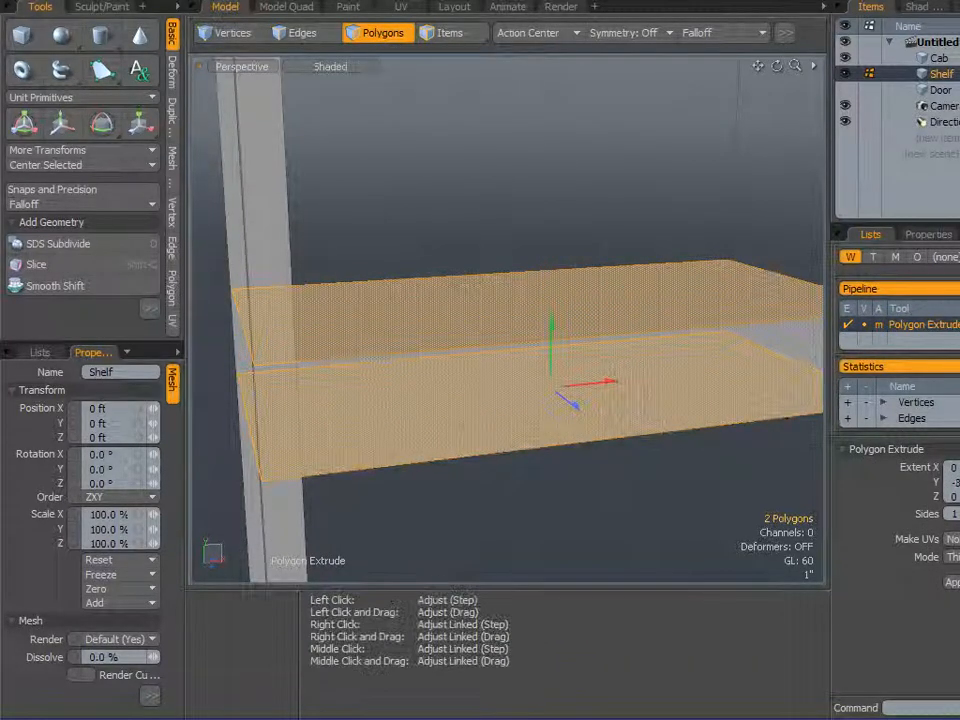
text(-.)
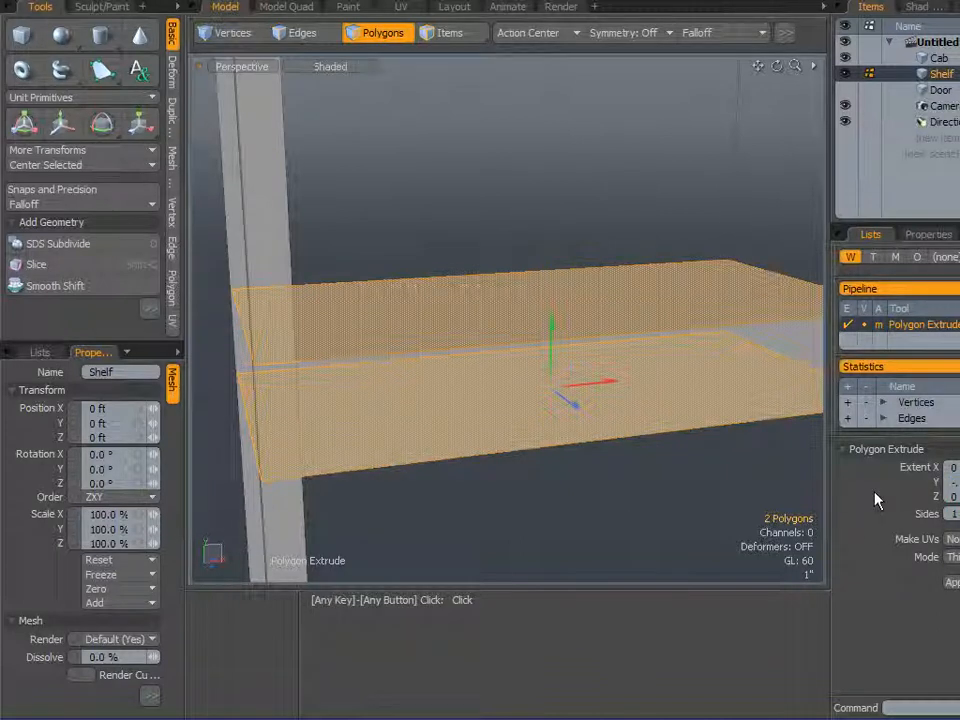
key(Return)
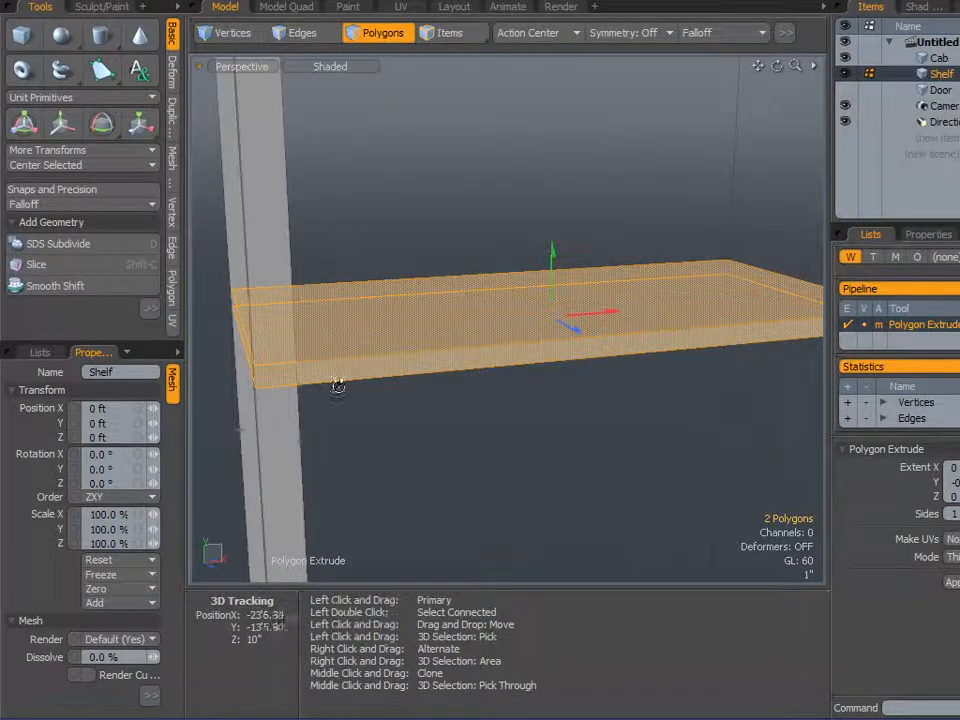
Bevel the shelf's upper and lower front edges with a 0.3" inset and a round level of 2.
alt+drag(373, 300, 377, 390)
click(294, 42)
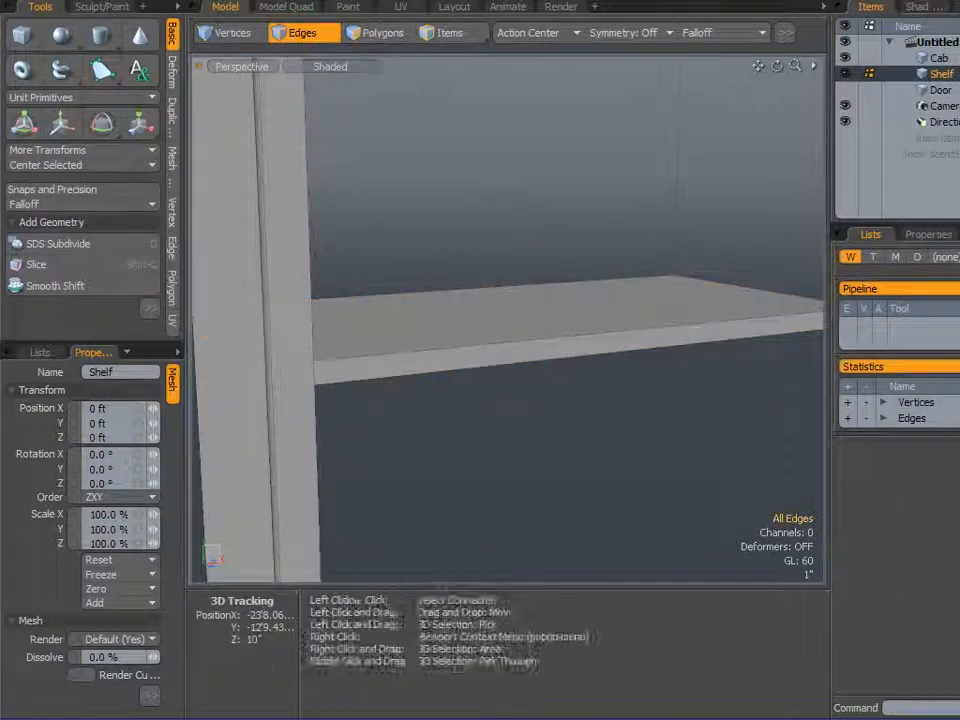
scroll(442, 261, up, 3)
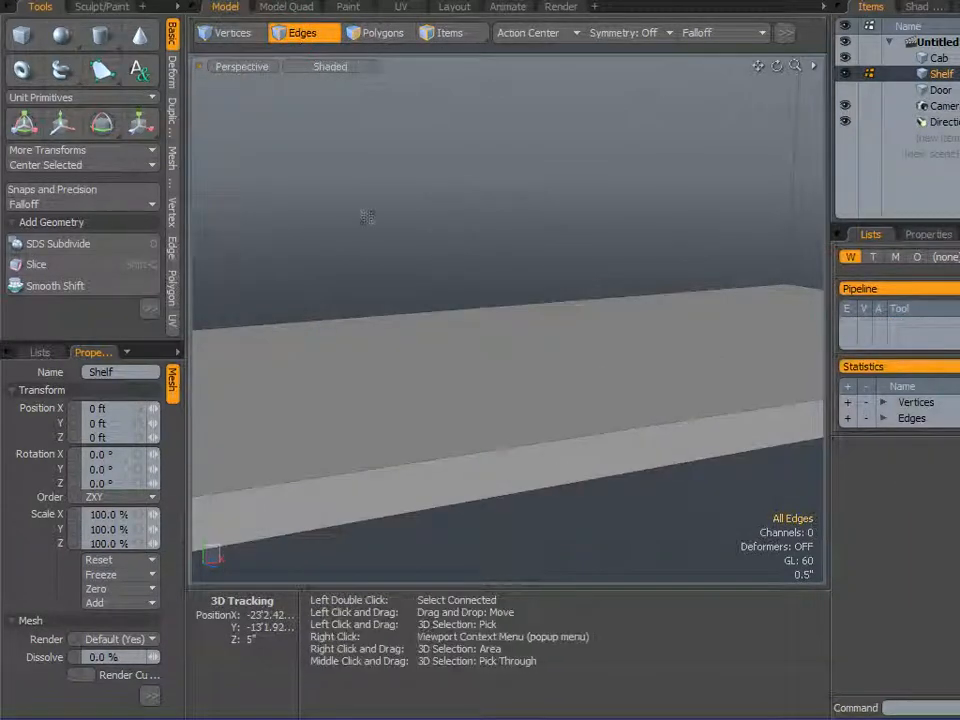
click(568, 435)
shift+click(574, 480)
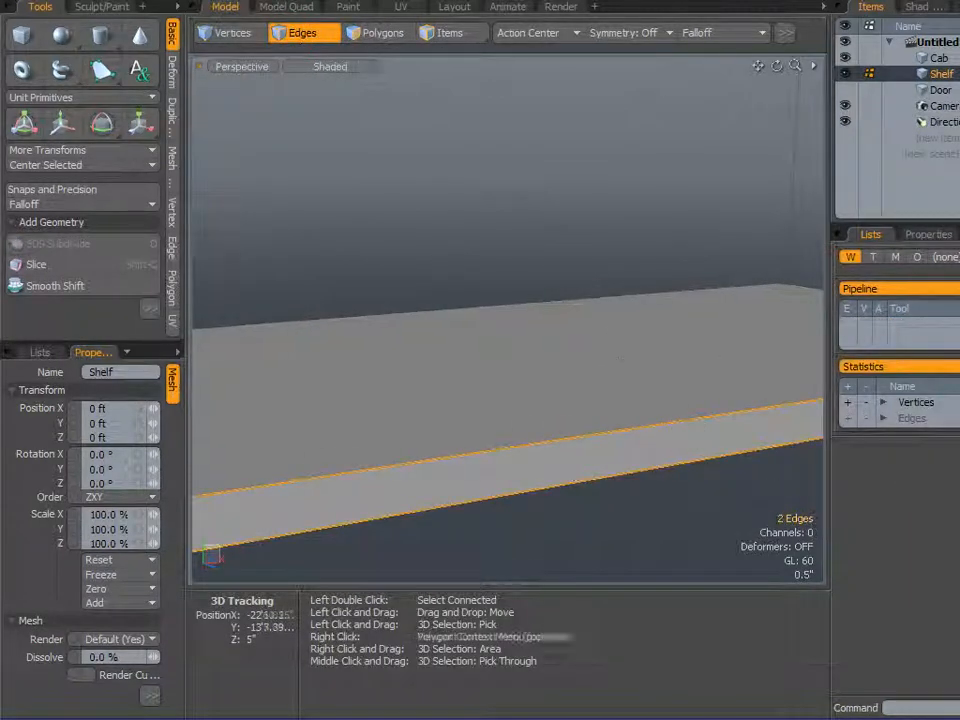
key(b)
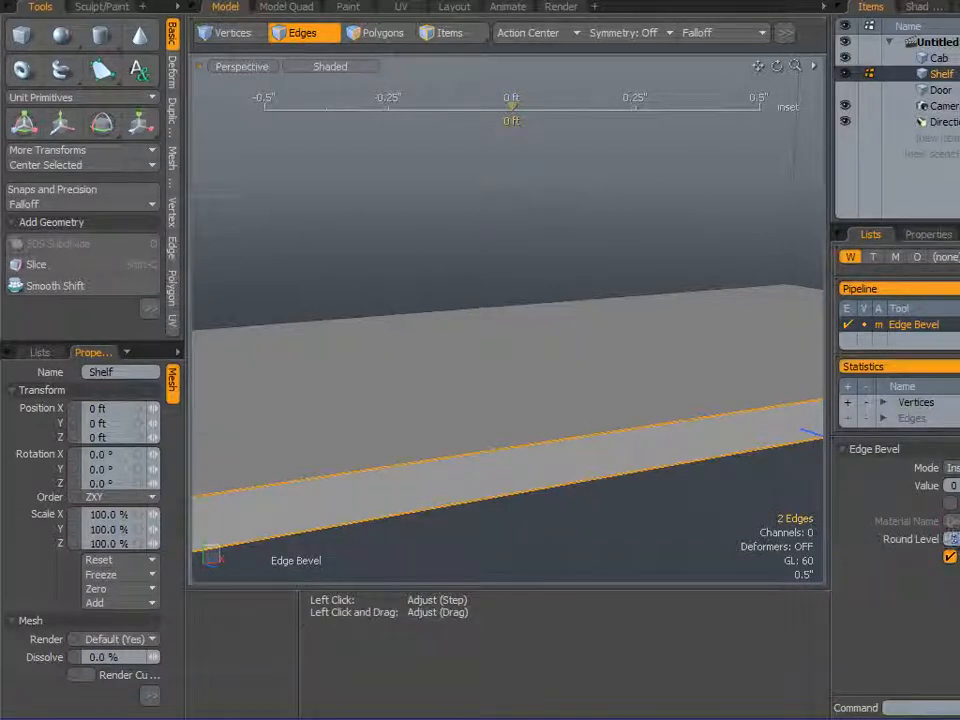
drag(566, 208, 720, 208)
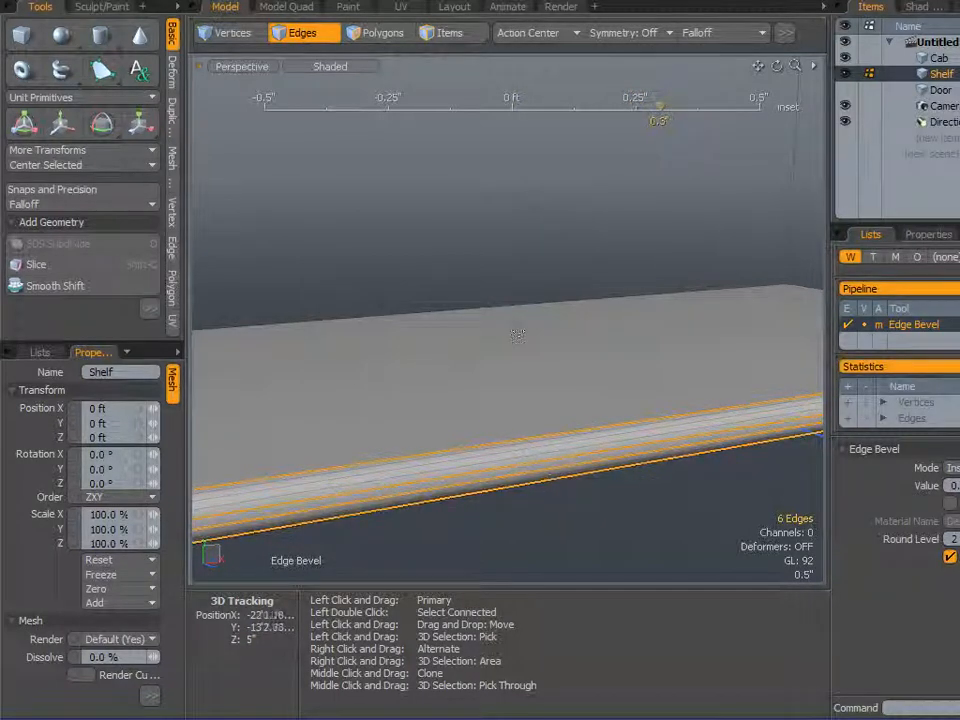
key(space)
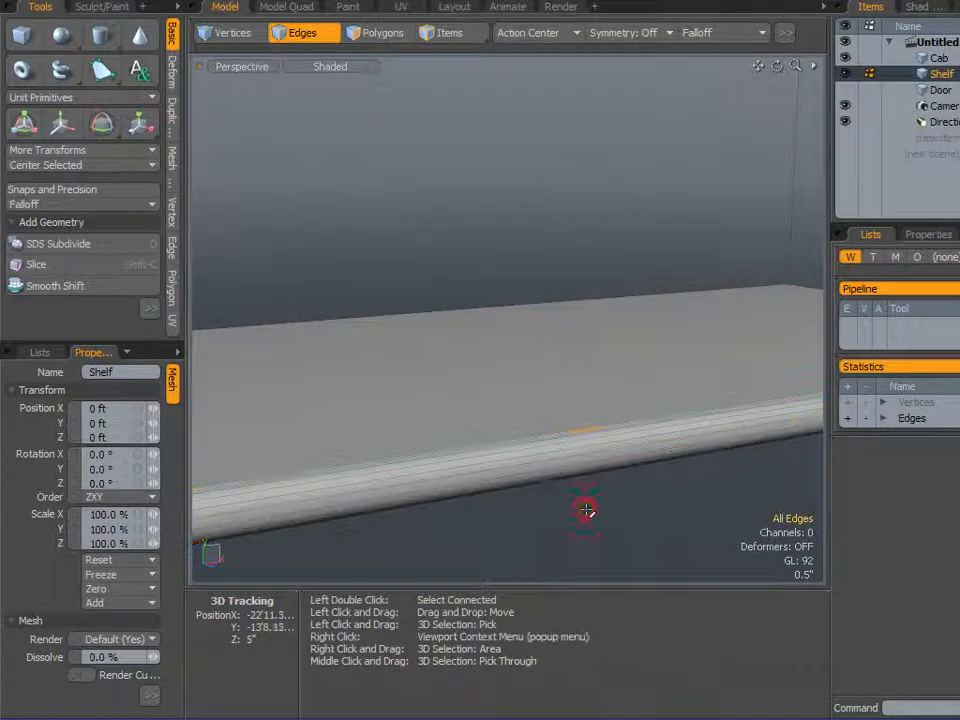
click(589, 521)
Make the Door item visible again below the shelf.
scroll(613, 357, down, 3)
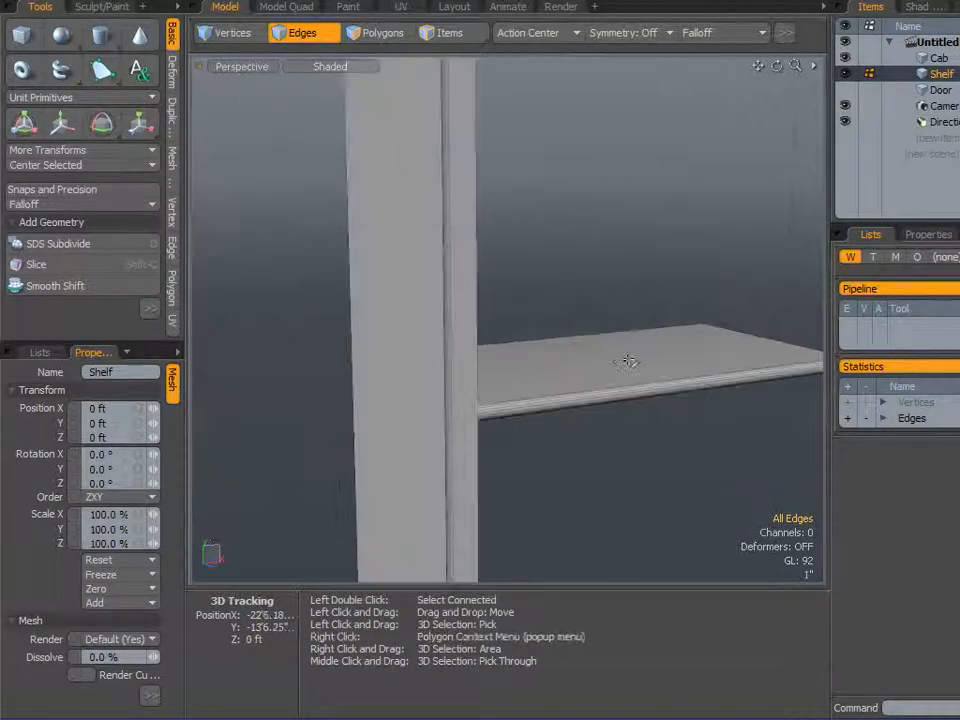
click(845, 89)
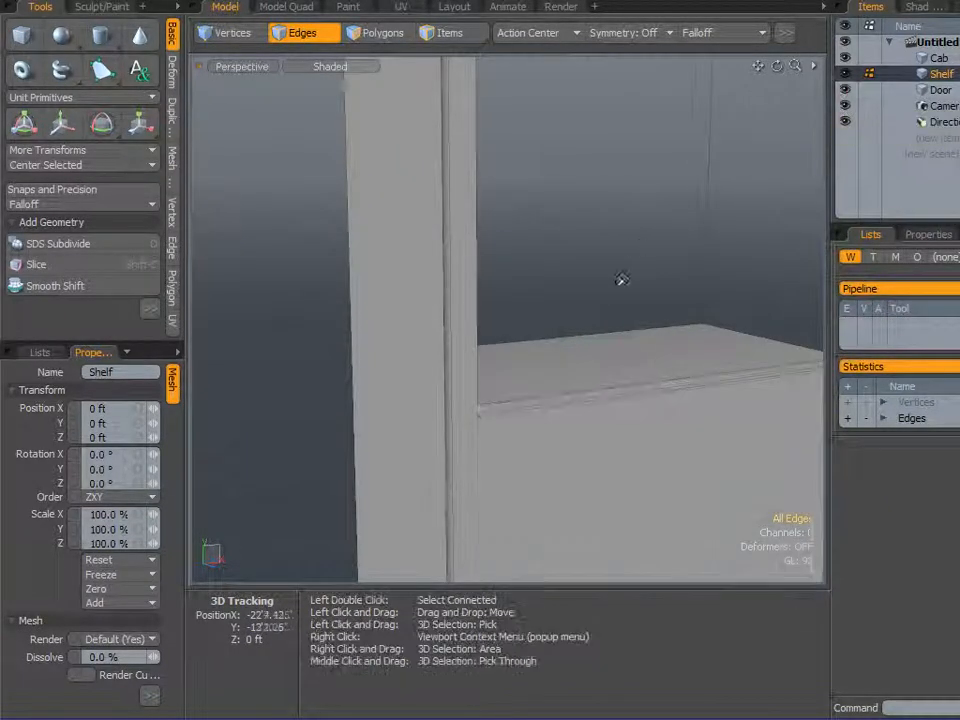
alt+drag(645, 315, 553, 315)
scroll(554, 315, down, 4)
scroll(555, 318, down, 3)
alt+right_drag(574, 344, 561, 527)
scroll(570, 419, down, 3)
alt+right_drag(605, 408, 620, 322)
alt+drag(620, 322, 576, 324)
key(2)
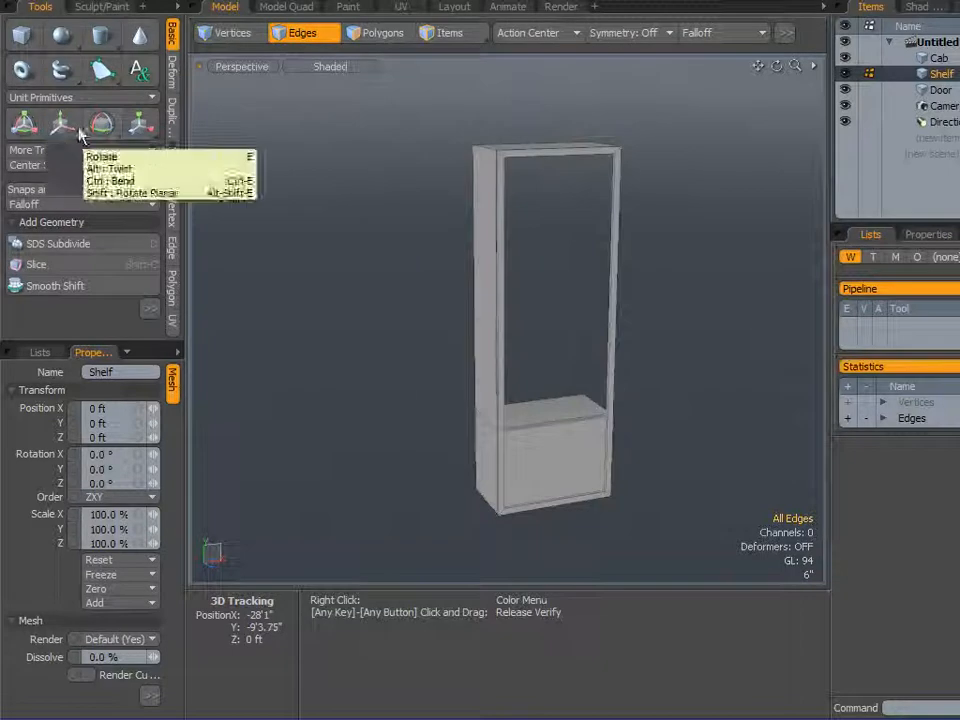
Clone the shelf three times straight up, spacing the copies evenly through the open part of the cabinet.
click(173, 125)
click(54, 195)
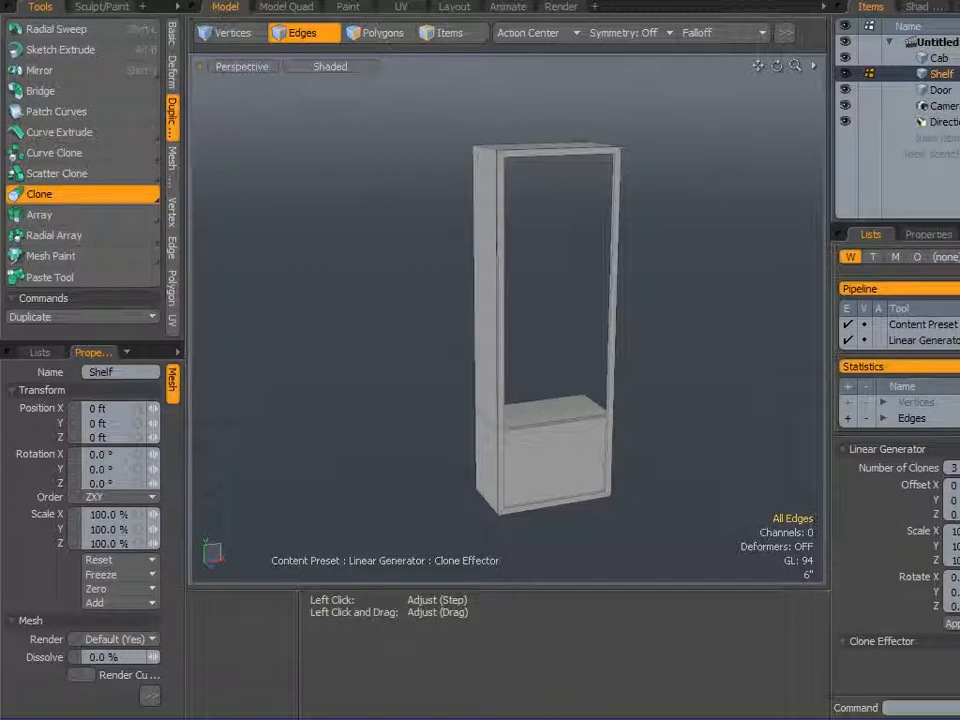
alt+drag(645, 410, 628, 395)
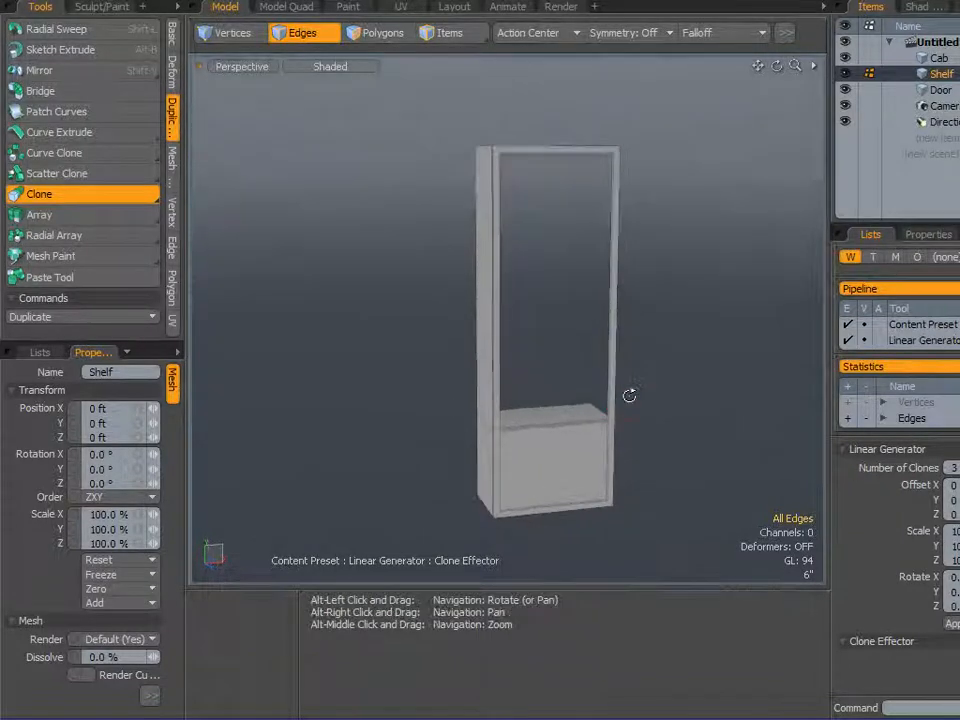
click(386, 324)
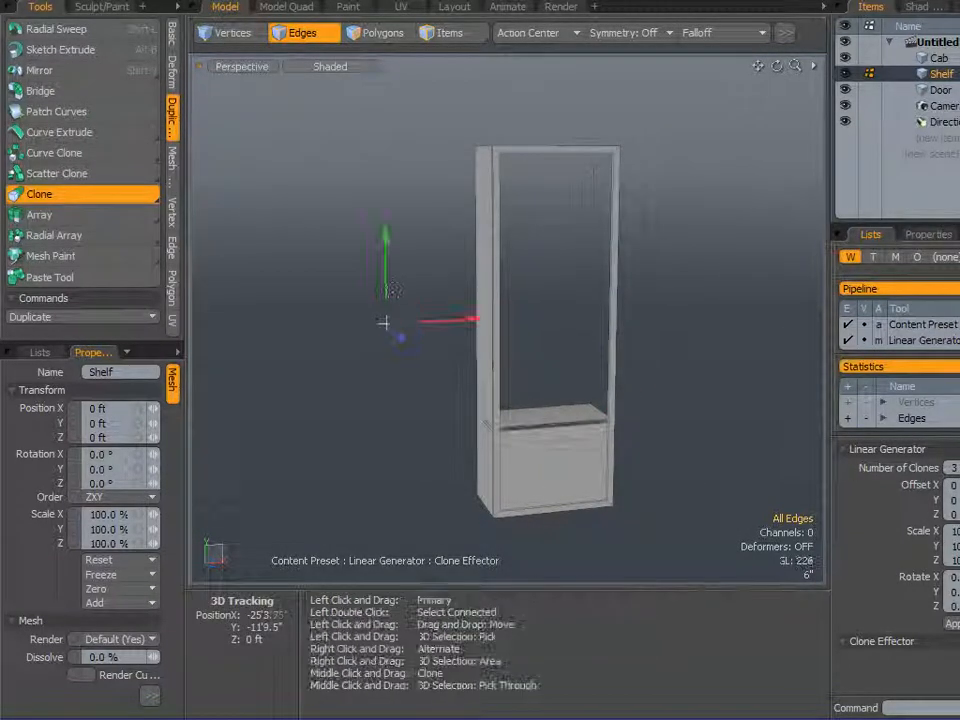
mouse_move(388, 294)
mouse_down()
mouse_move(385, 236)
mouse_move(386, 250)
mouse_move(253, 300)
mouse_move(392, 306)
mouse_move(341, 317)
mouse_up()
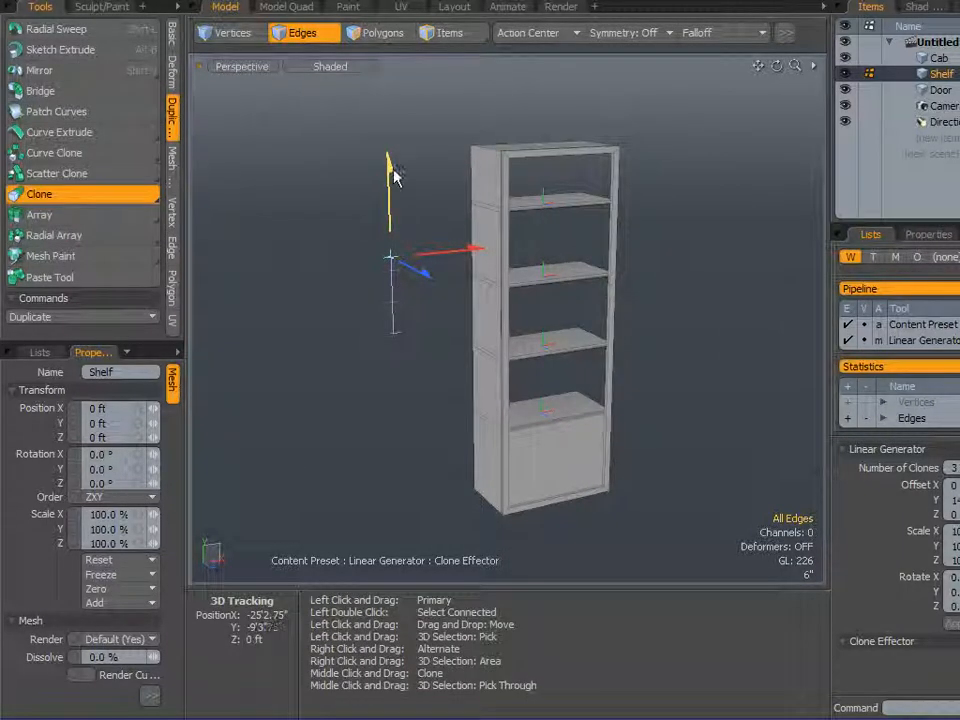
mouse_move(390, 202)
alt+mouse_down()
mouse_move(349, 208)
mouse_move(399, 216)
mouse_move(403, 227)
alt+mouse_up()
key(space)
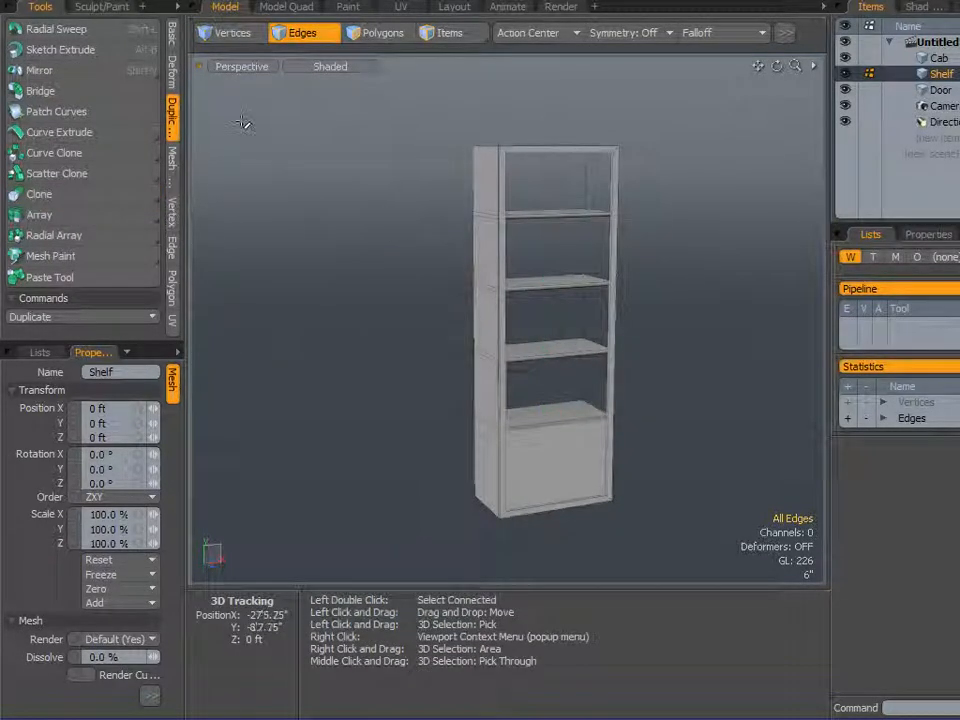
Make the Door item active and select its front polygon.
click(895, 90)
alt+drag(677, 266, 610, 200)
click(381, 33)
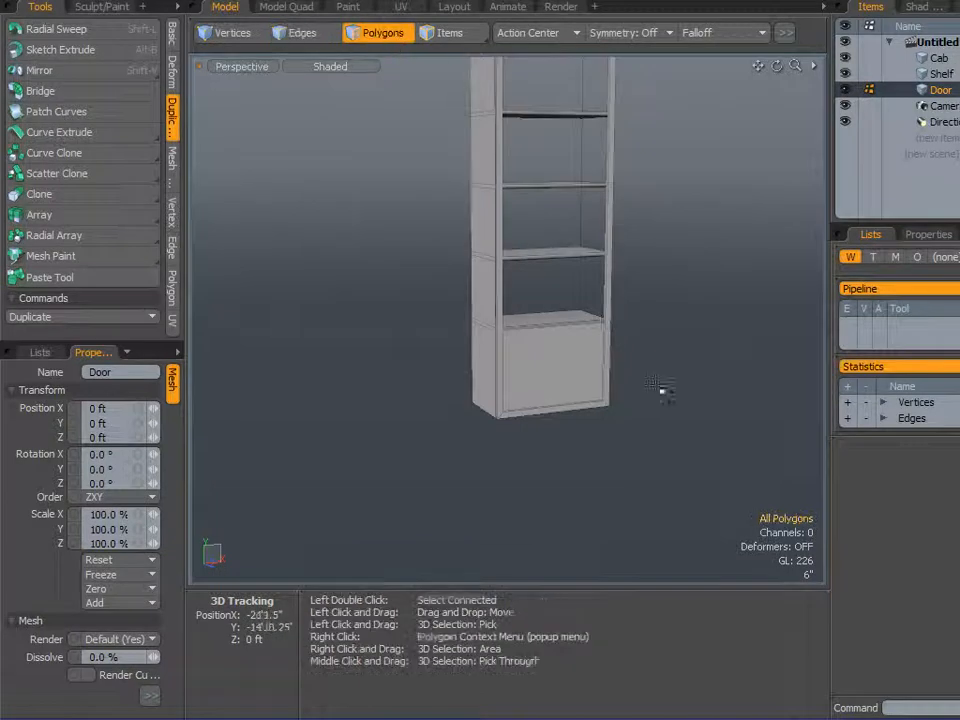
scroll(594, 364, up, 4)
alt+drag(383, 321, 167, 122)
Save the scene under the file name Cabinet.
click(14, 0)
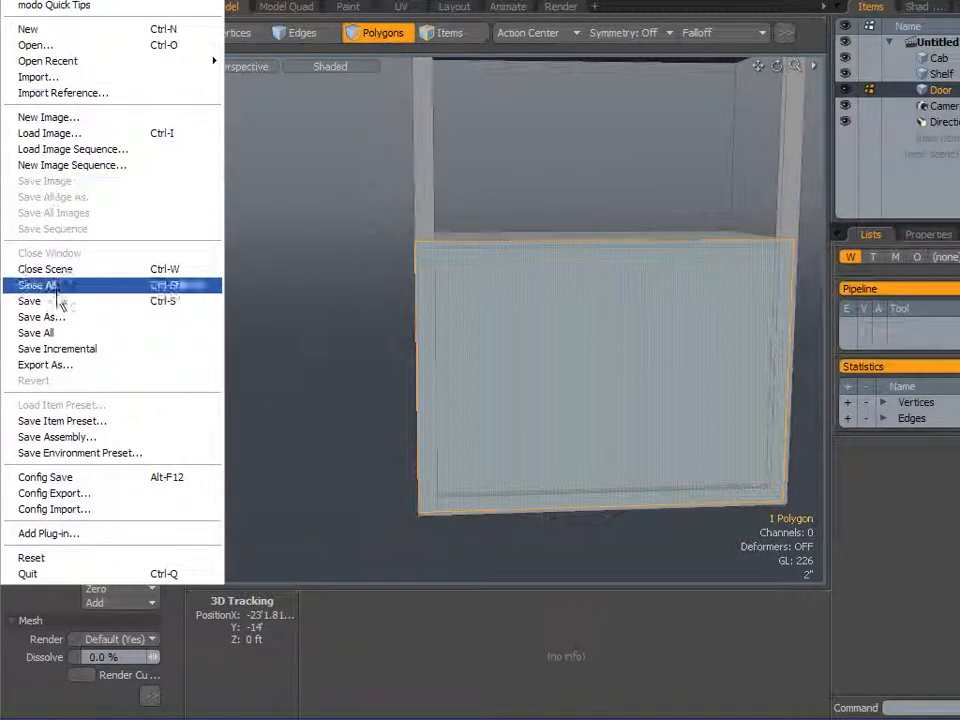
click(53, 318)
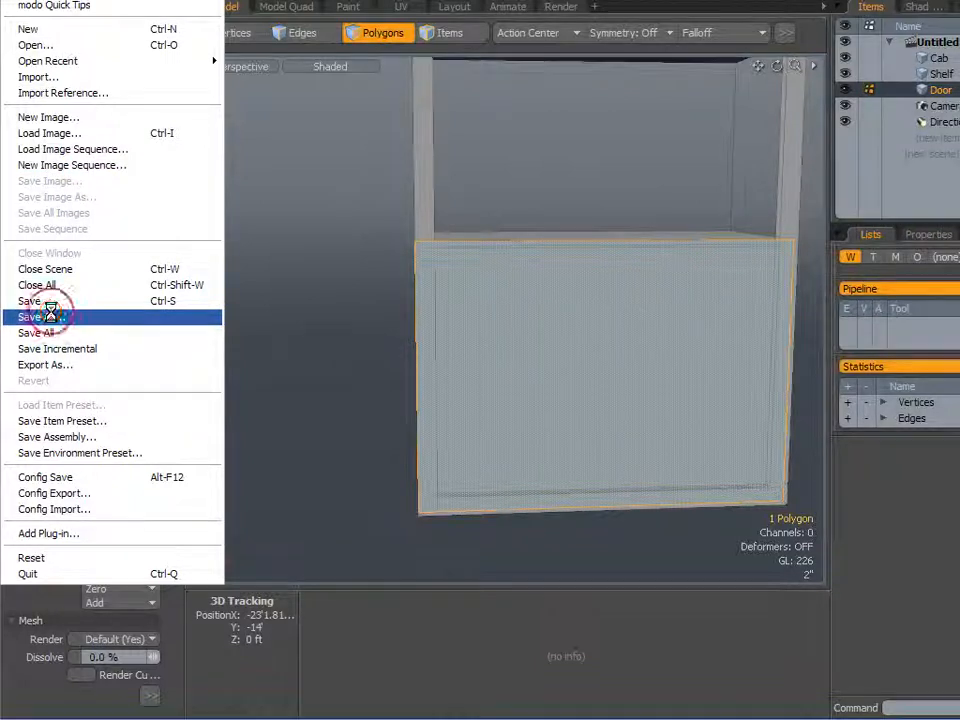
double_click(470, 280)
click(597, 287)
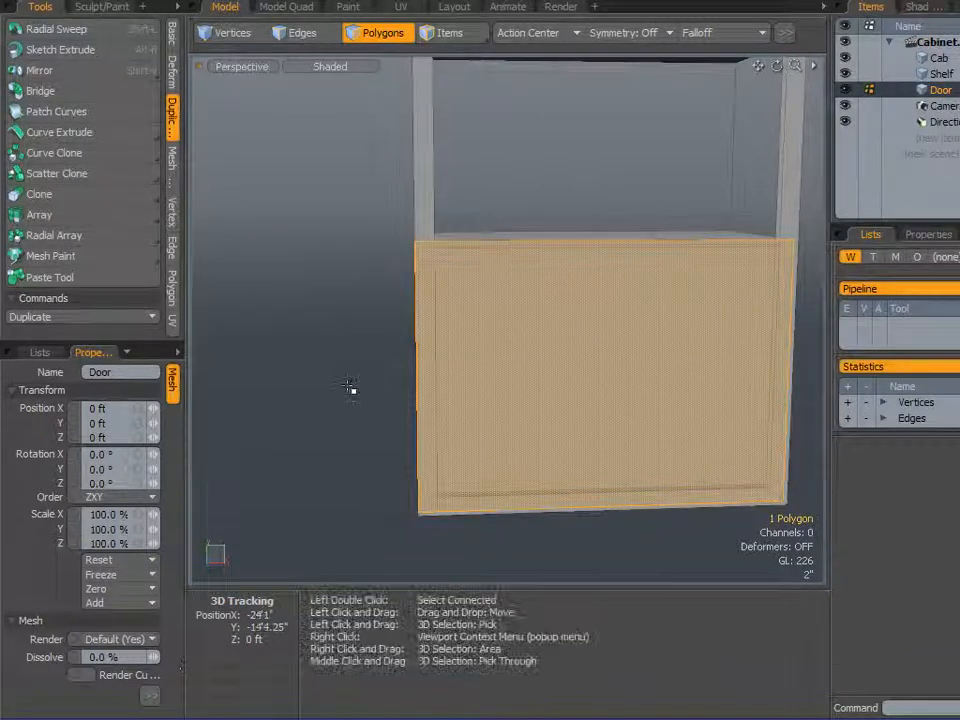
Loop-slice the door polygon vertically at 50% to divide it into two door halves.
alt+drag(276, 321, 266, 334)
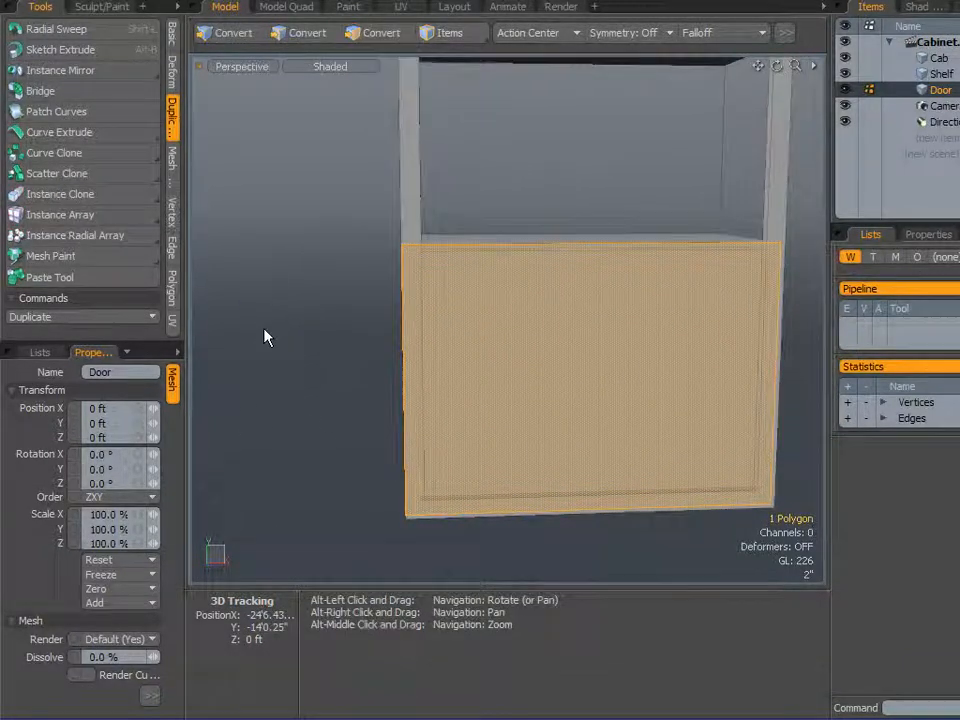
click(172, 158)
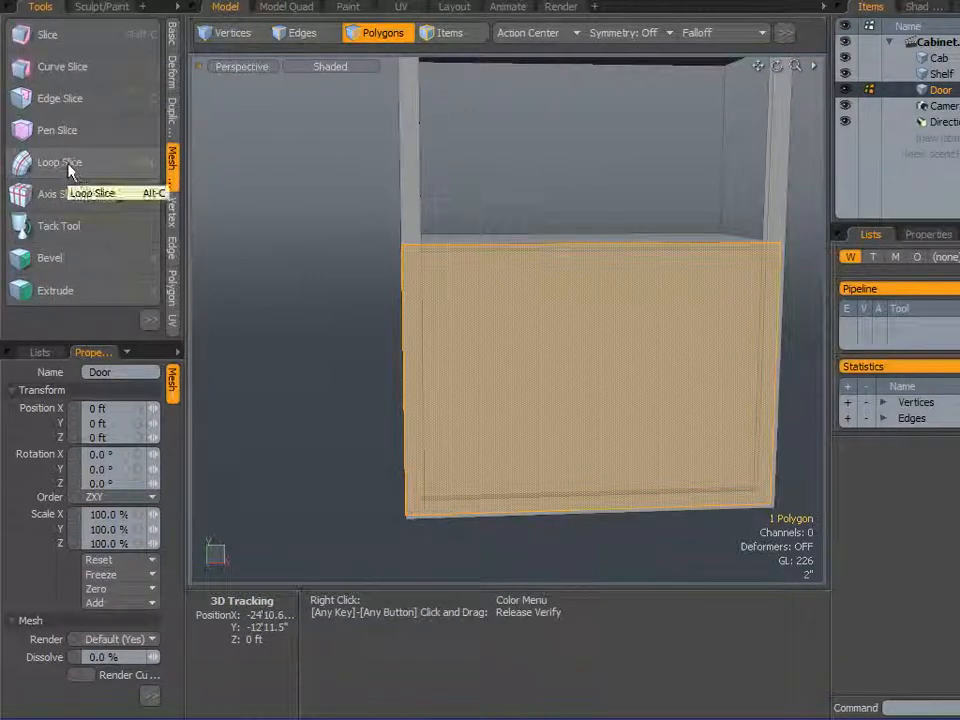
click(130, 166)
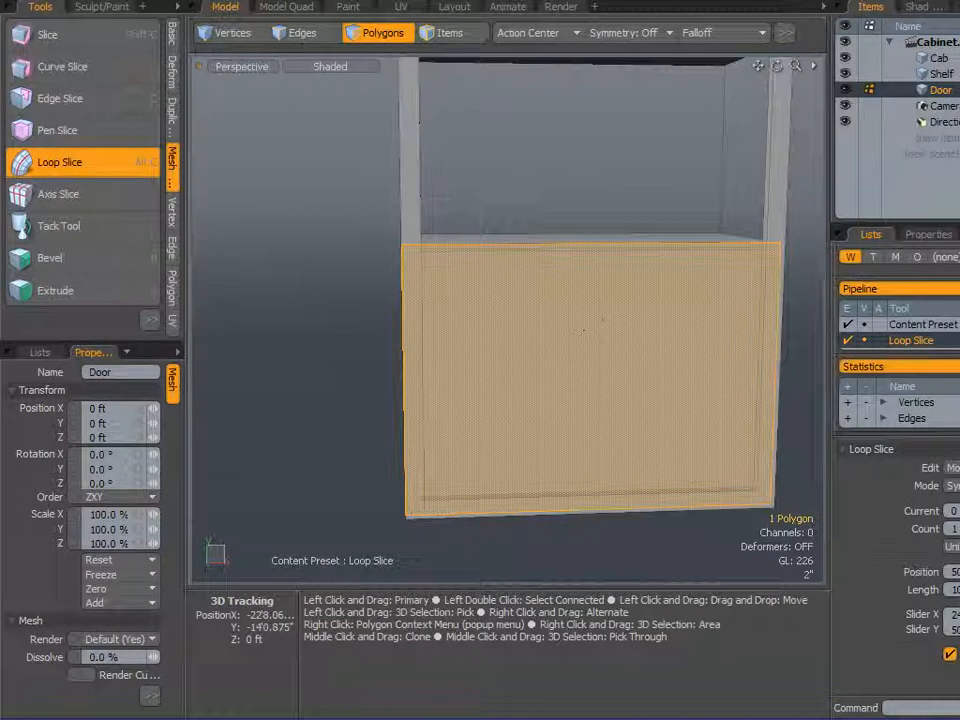
click(575, 335)
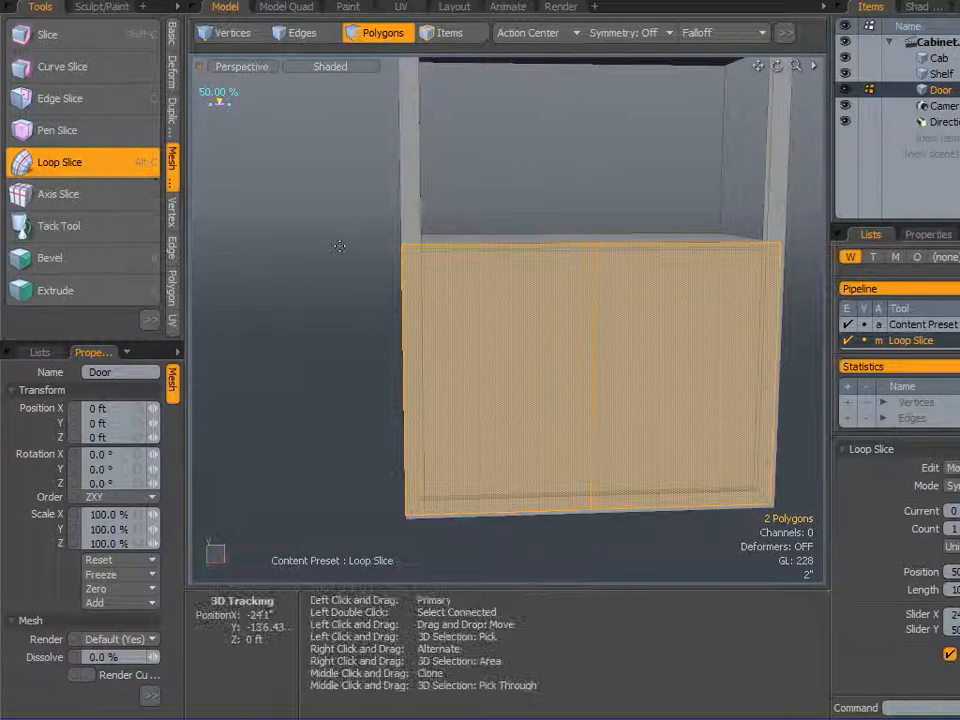
key(space)
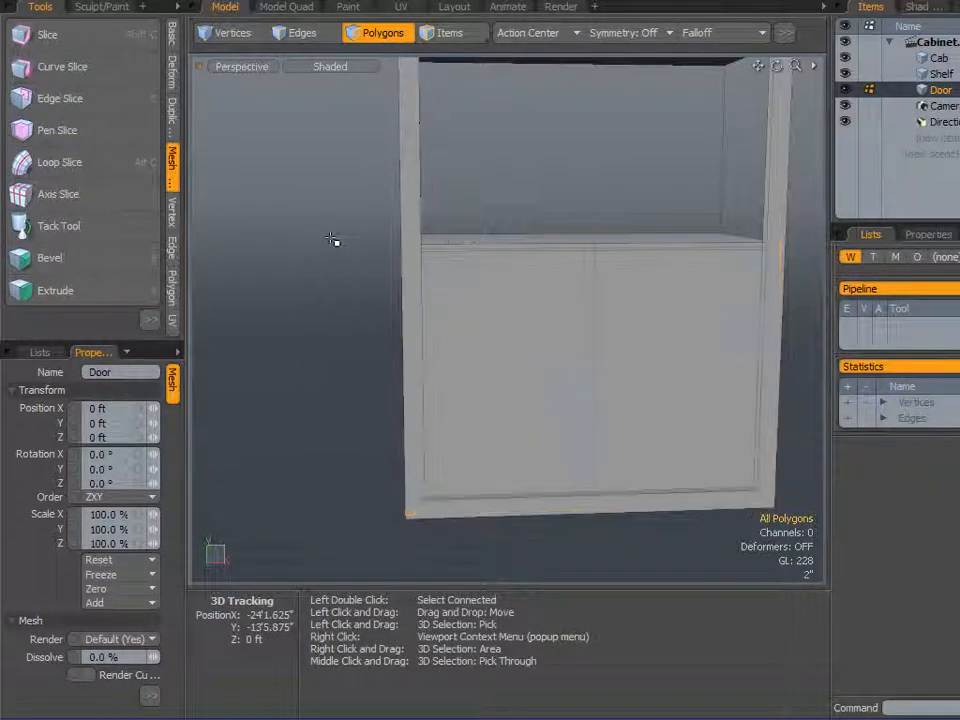
click(333, 240)
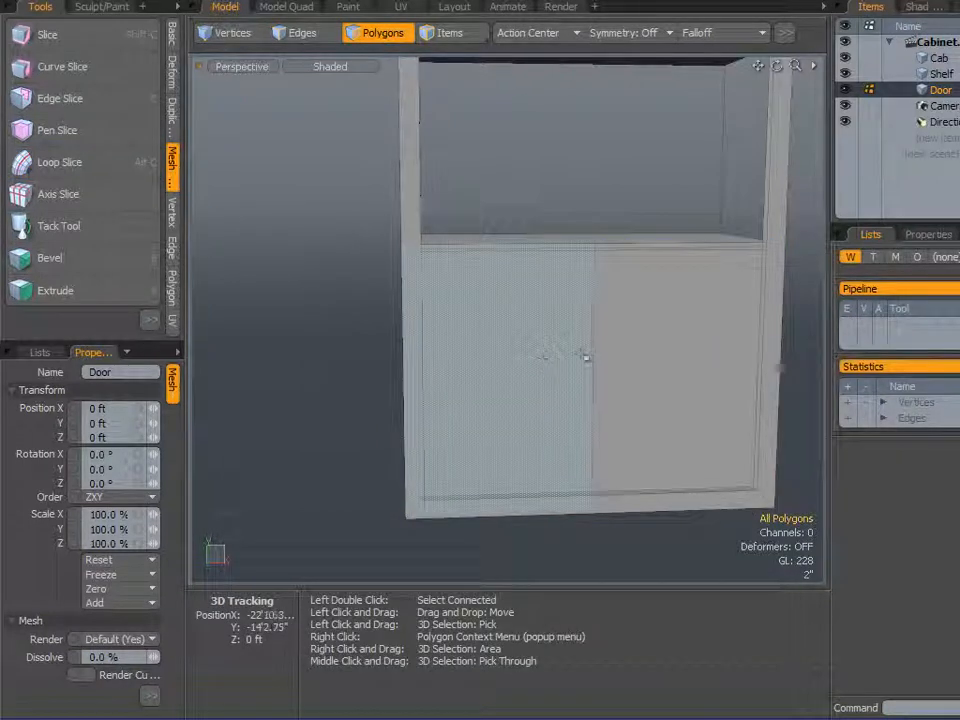
Scale both door polygons to about 90% along X in the front view so their sides meet the frame opening.
scroll(585, 353, up, 3)
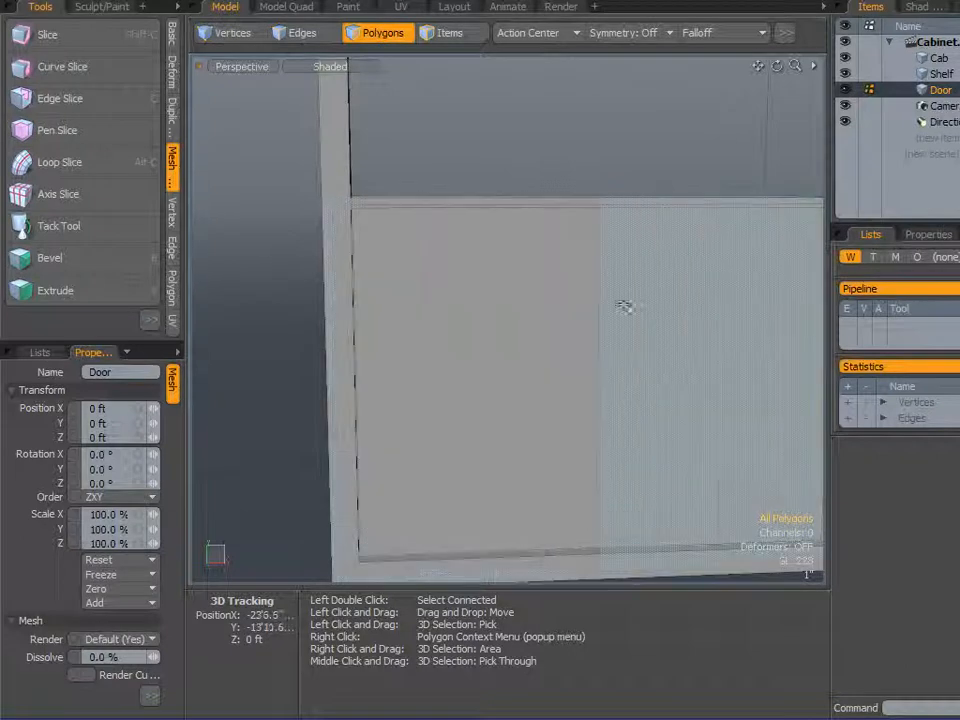
alt+drag(651, 396, 598, 360)
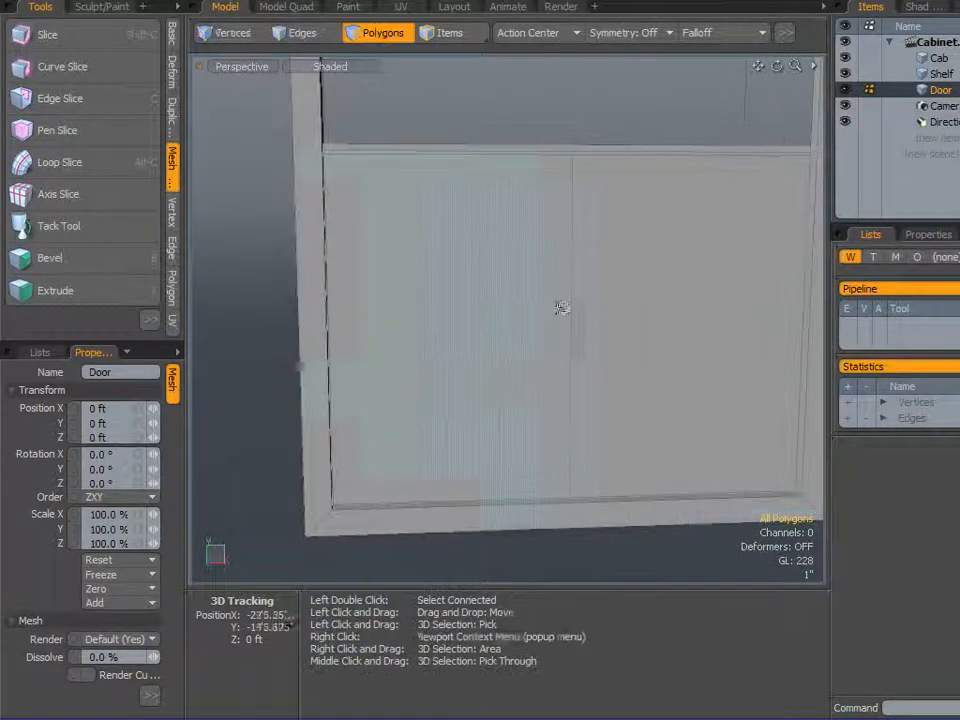
double_click(660, 251)
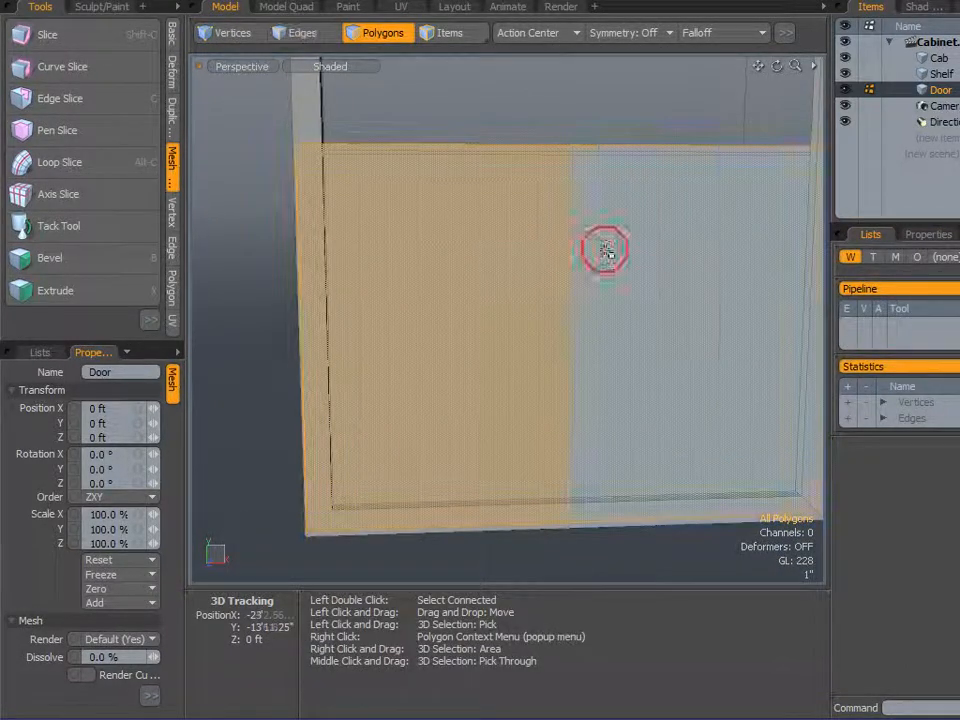
key(y)
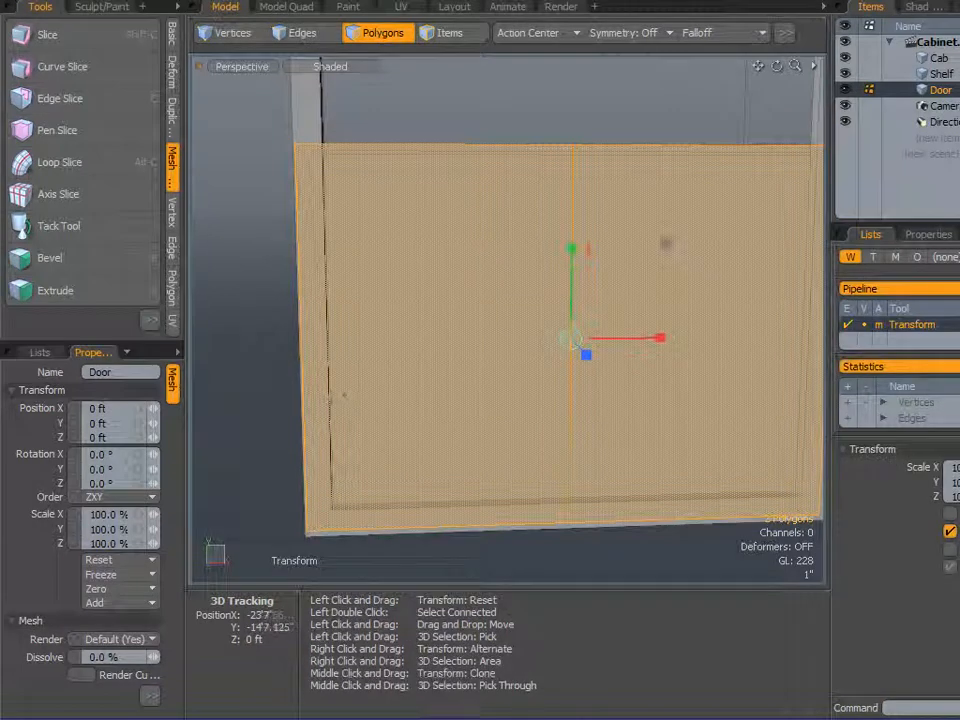
drag(657, 336, 650, 338)
key(ctrl+space)
click(680, 364)
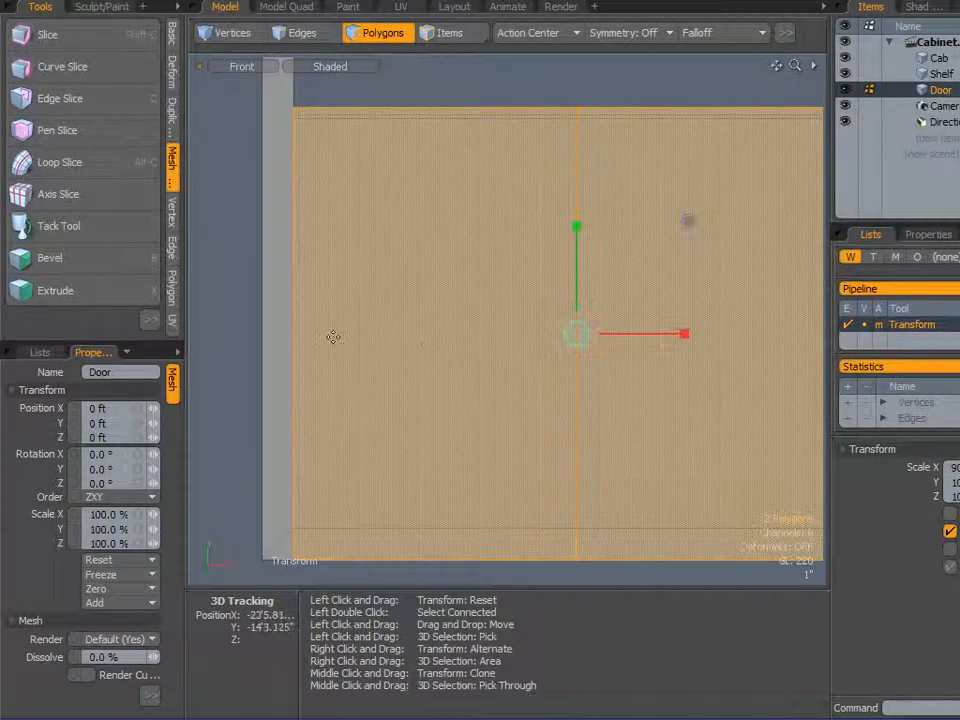
key(q)
click(213, 330)
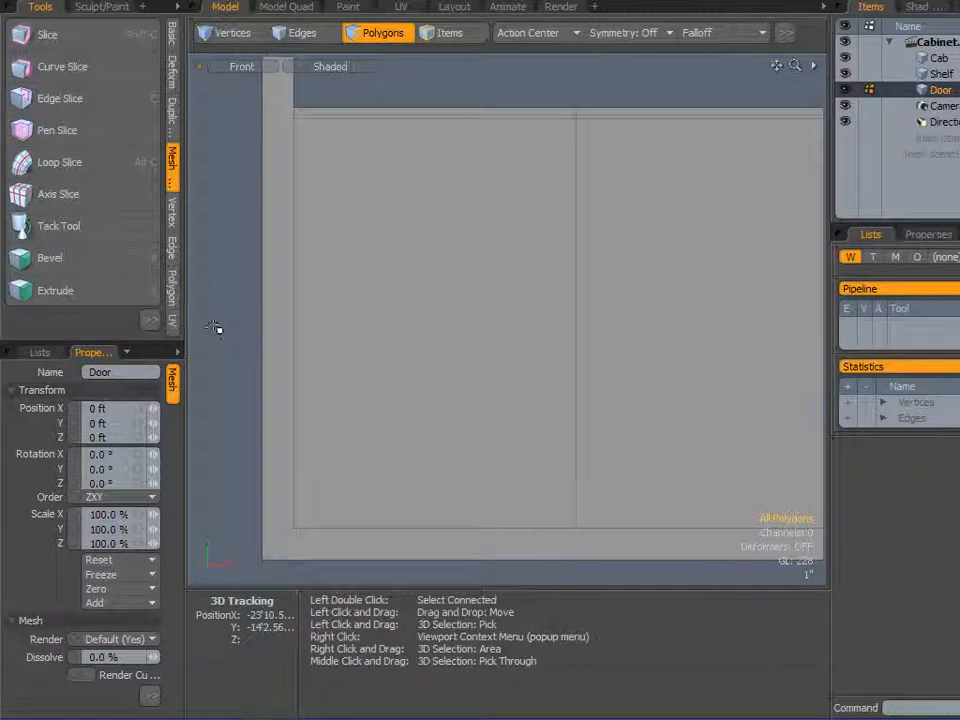
In a wireframe front view, select both door polygons and scale them slightly narrower along X to fit between the frame's side edges.
key(ctrl+alt+space)
click(236, 274)
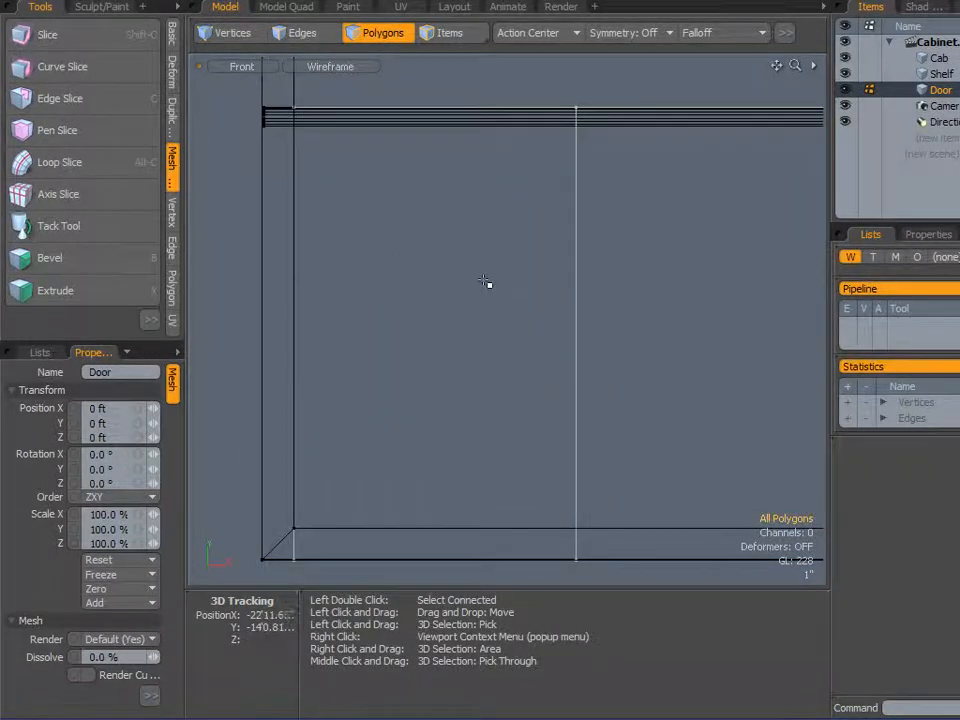
click(568, 286)
alt+drag(675, 315, 495, 303)
scroll(500, 296, up, 2)
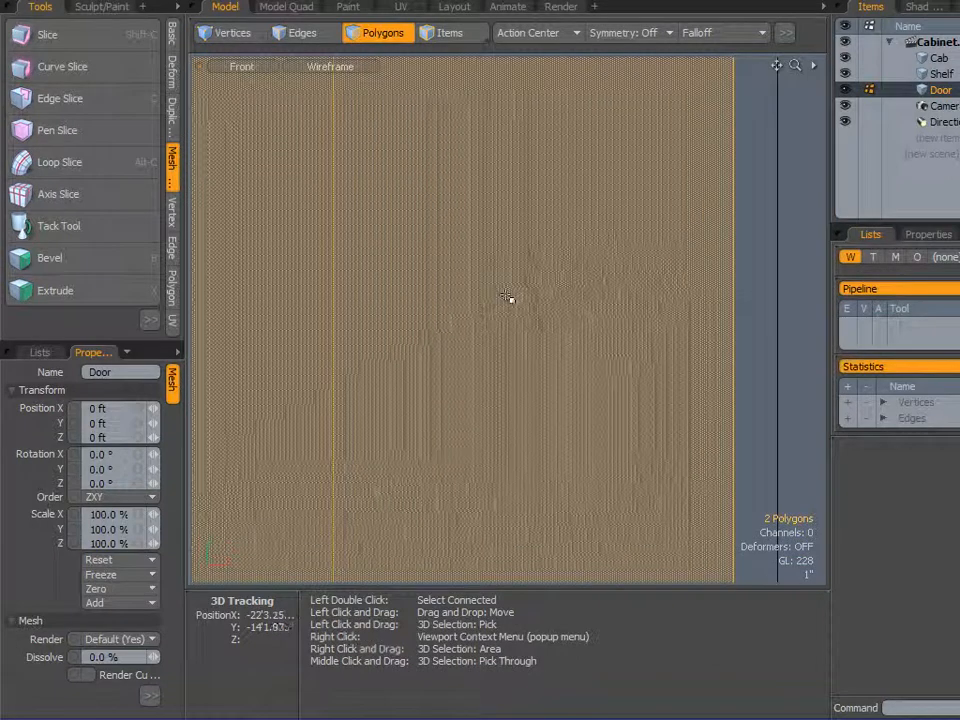
key(r)
drag(443, 341, 443, 331)
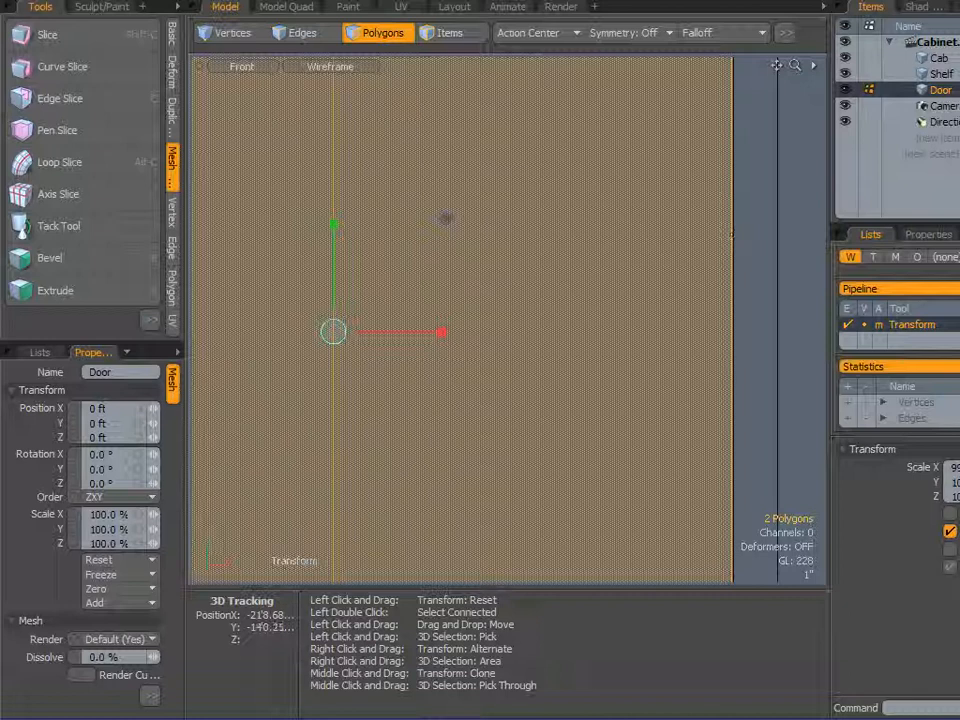
scroll(460, 366, down, 1)
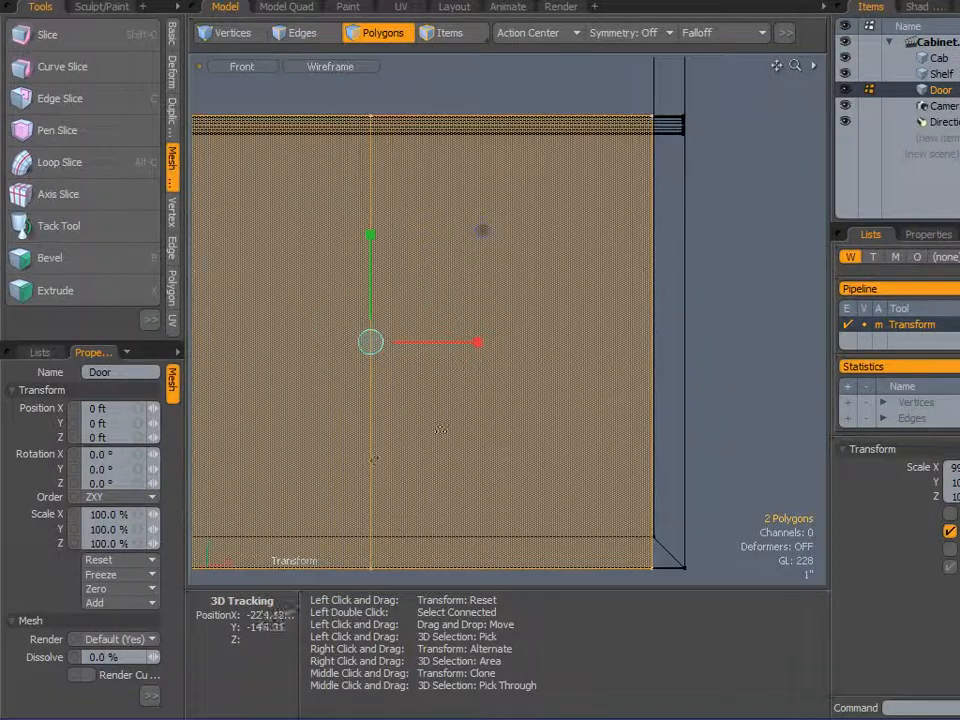
alt+drag(374, 457, 551, 437)
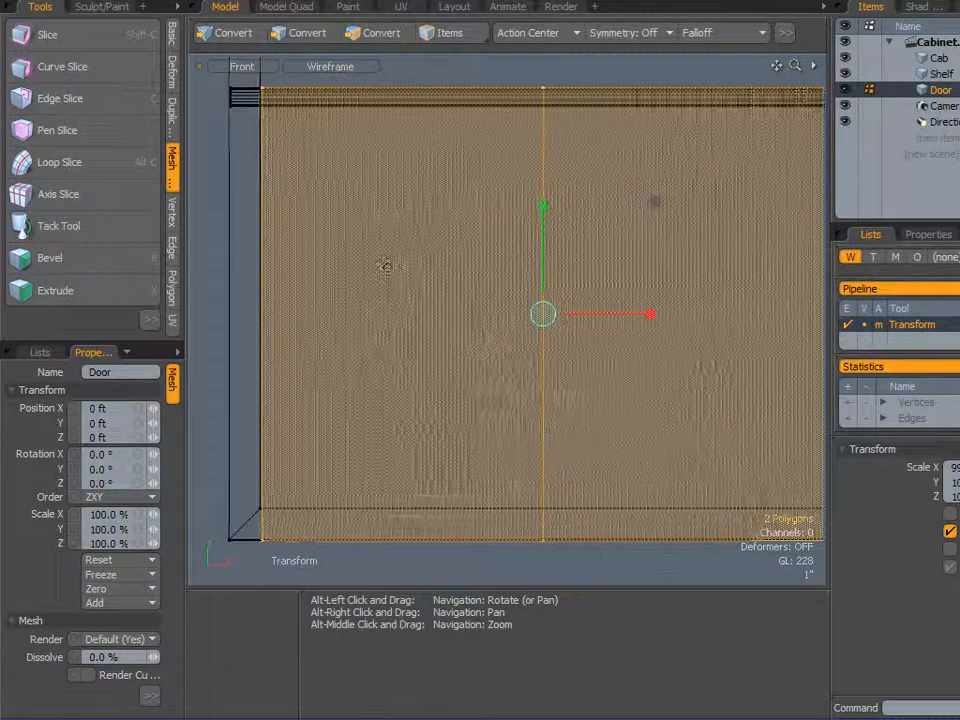
alt+drag(289, 181, 242, 145)
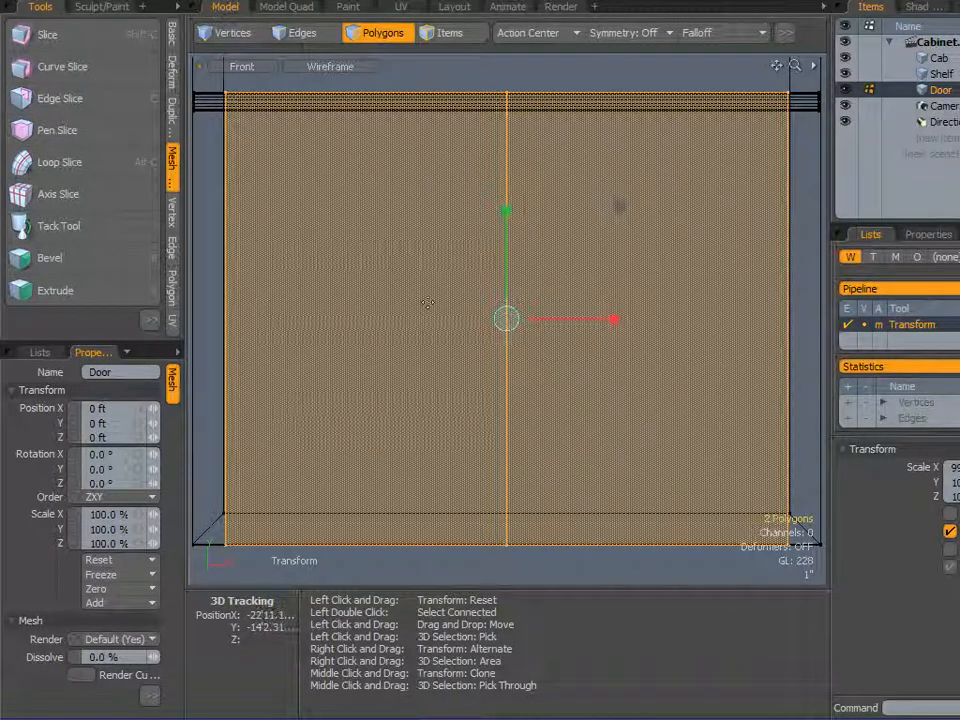
key(q)
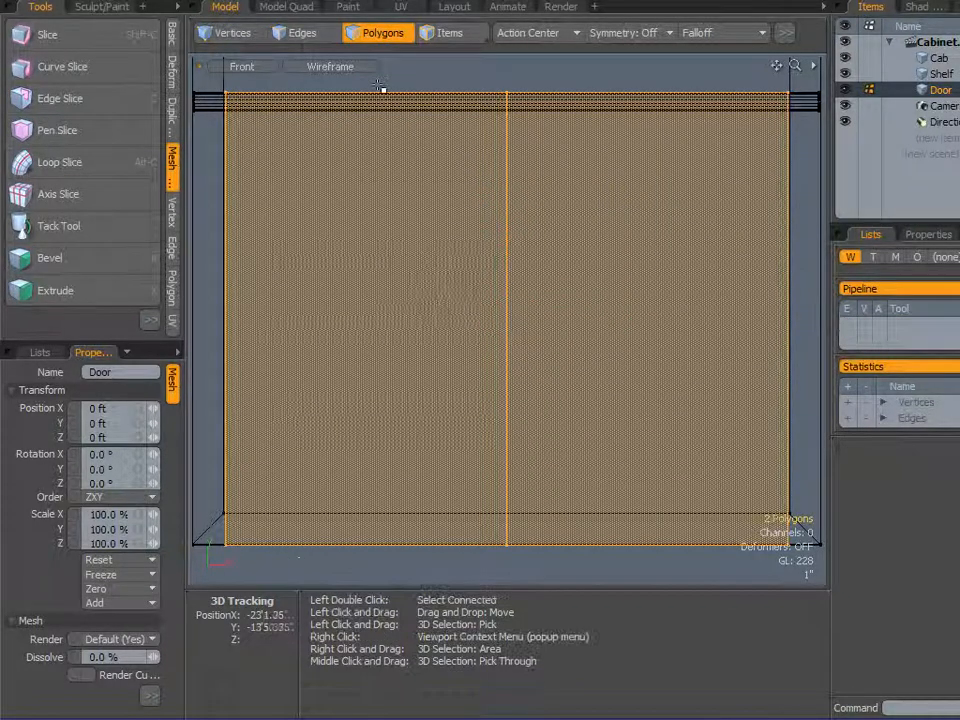
Raise the bottom edges of both doors along Y so they meet the inner edge of the bottom frame rail.
click(312, 34)
click(448, 543)
shift+click(627, 545)
key(w)
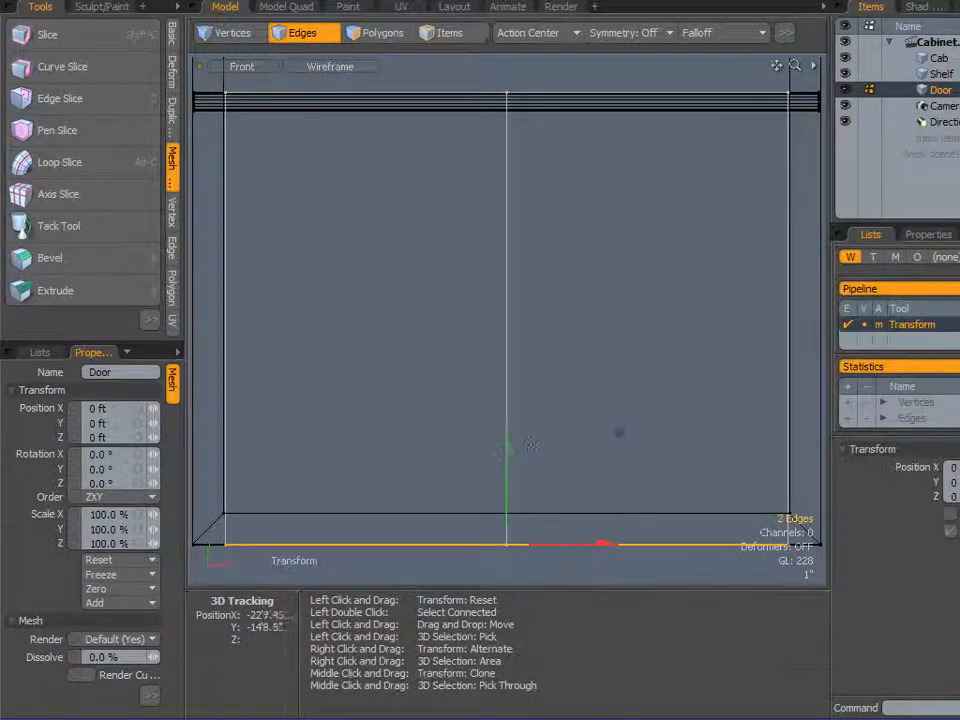
drag(508, 457, 508, 425)
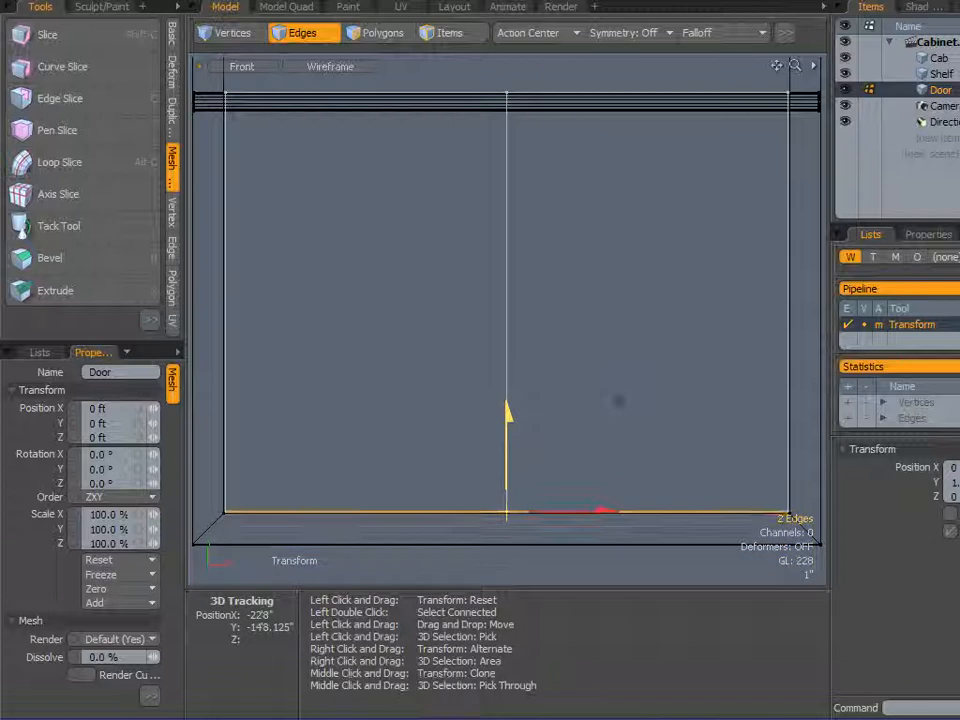
scroll(652, 516, up, 4)
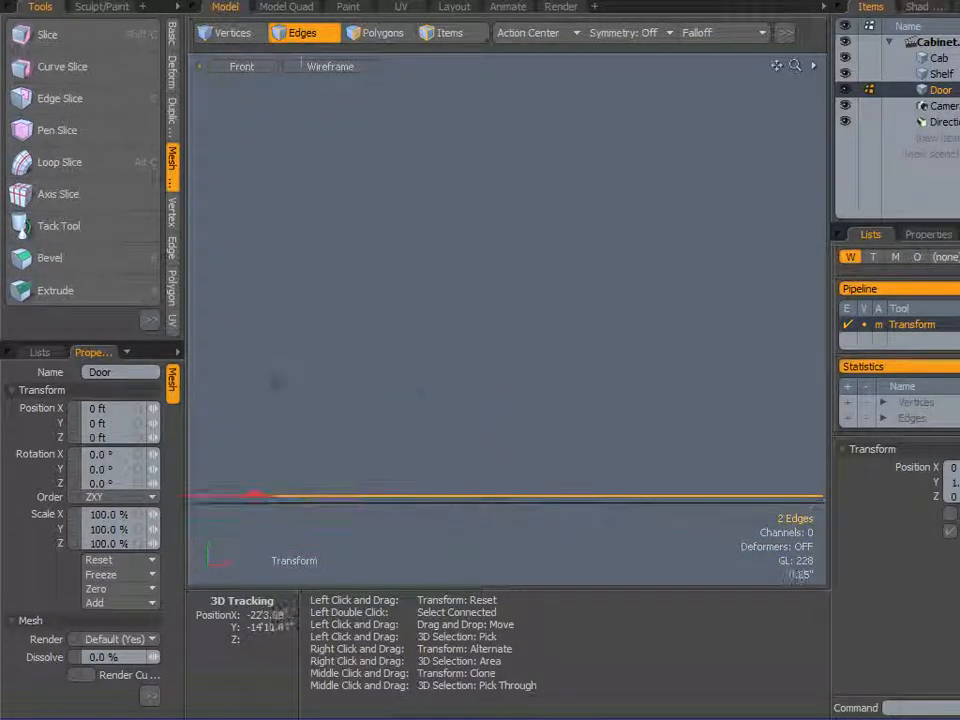
alt+drag(277, 383, 480, 344)
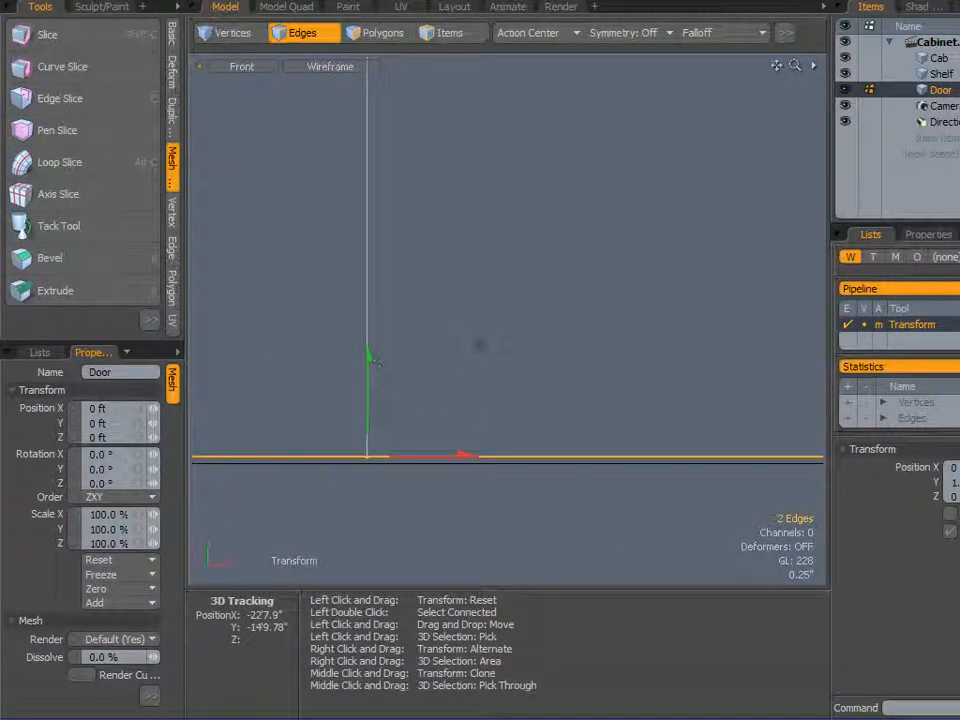
drag(371, 362, 371, 367)
key(space)
Return to a shaded perspective view and delete the right door polygon, keeping only the left door.
scroll(381, 369, down, 8)
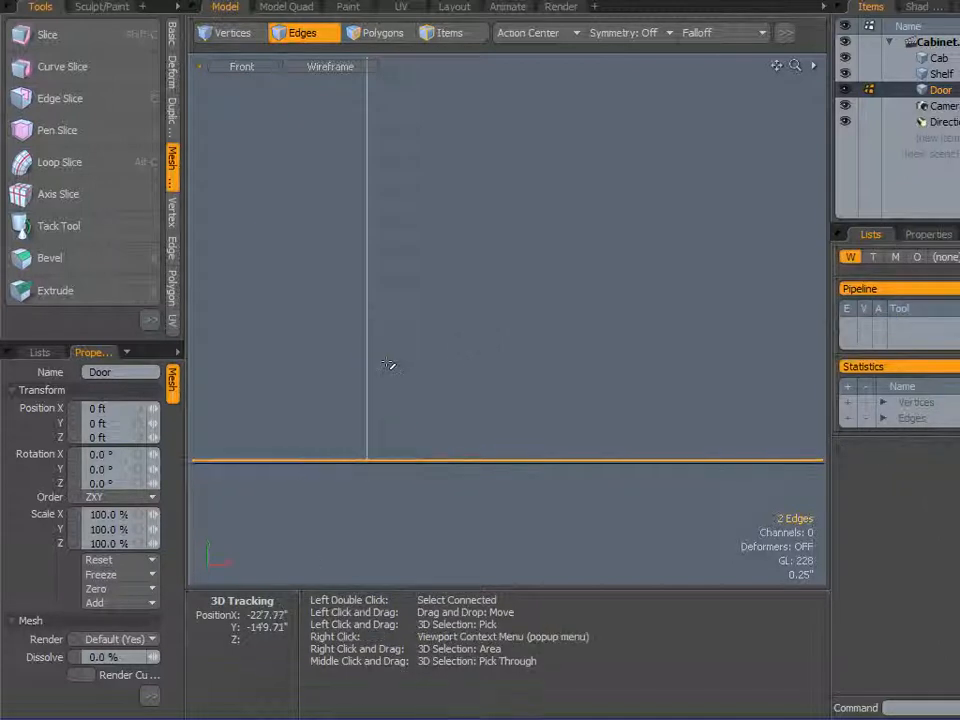
alt+drag(455, 254, 500, 366)
scroll(476, 272, up, 3)
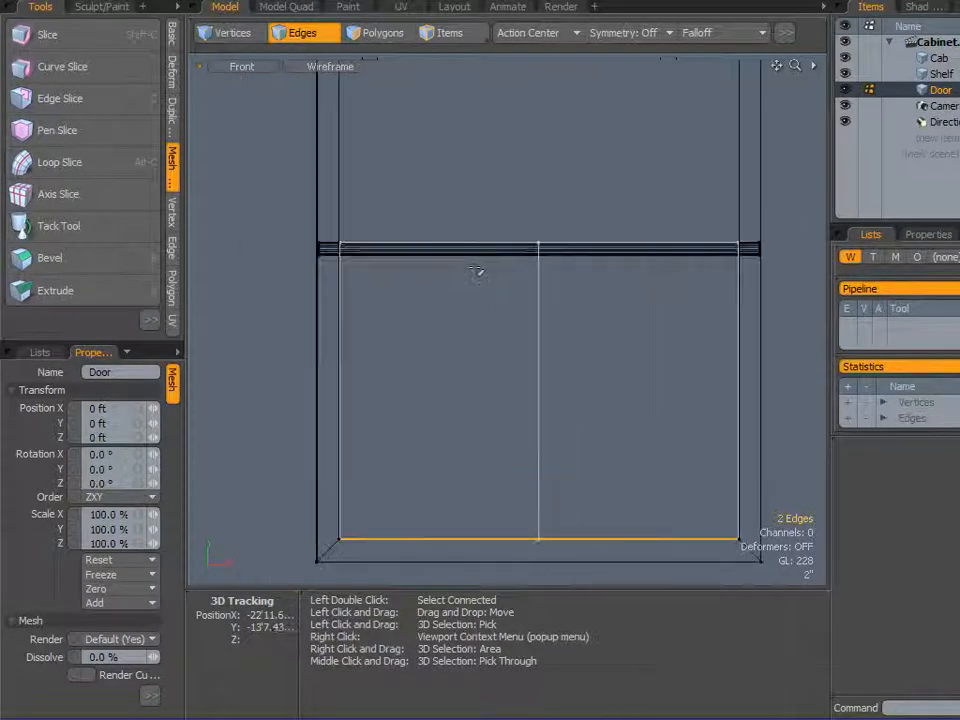
alt+drag(506, 302, 484, 274)
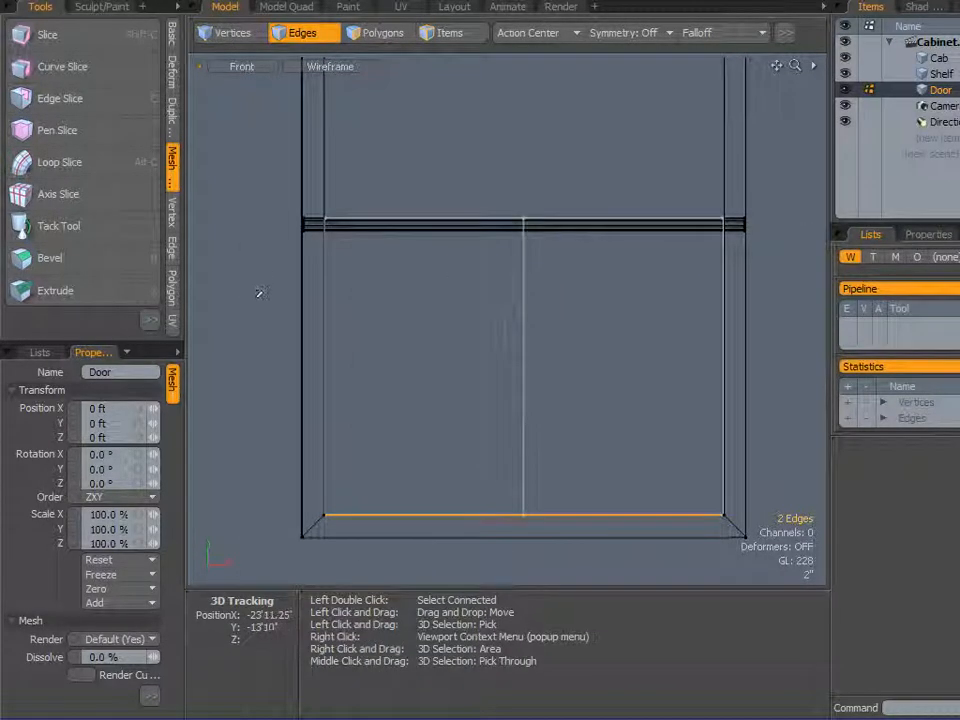
key(ctrl+grave)
click(314, 287)
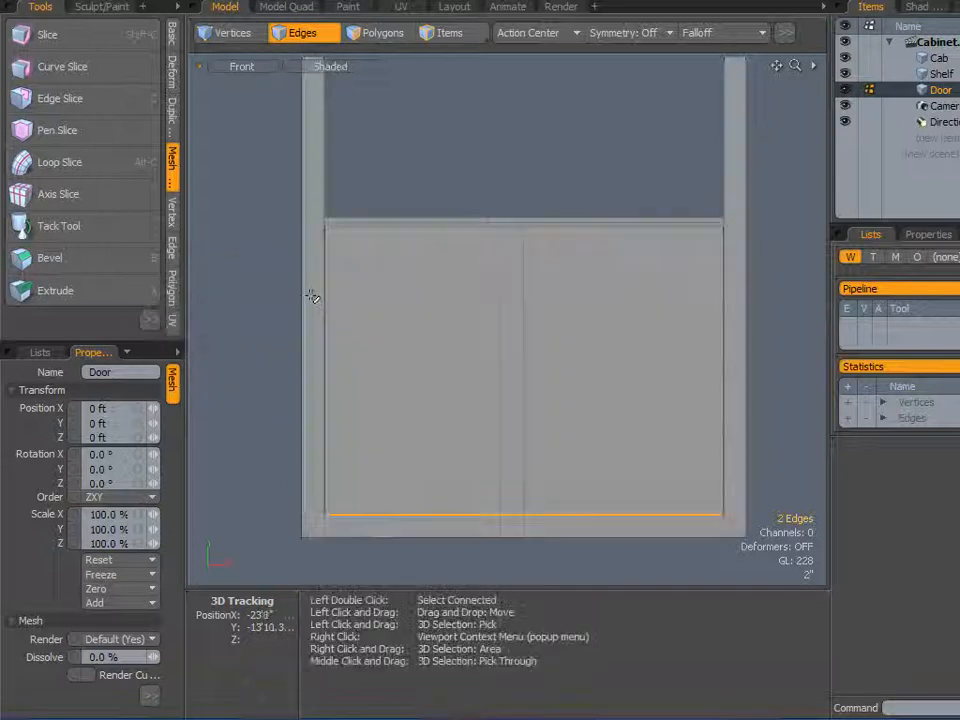
key(ctrl+grave)
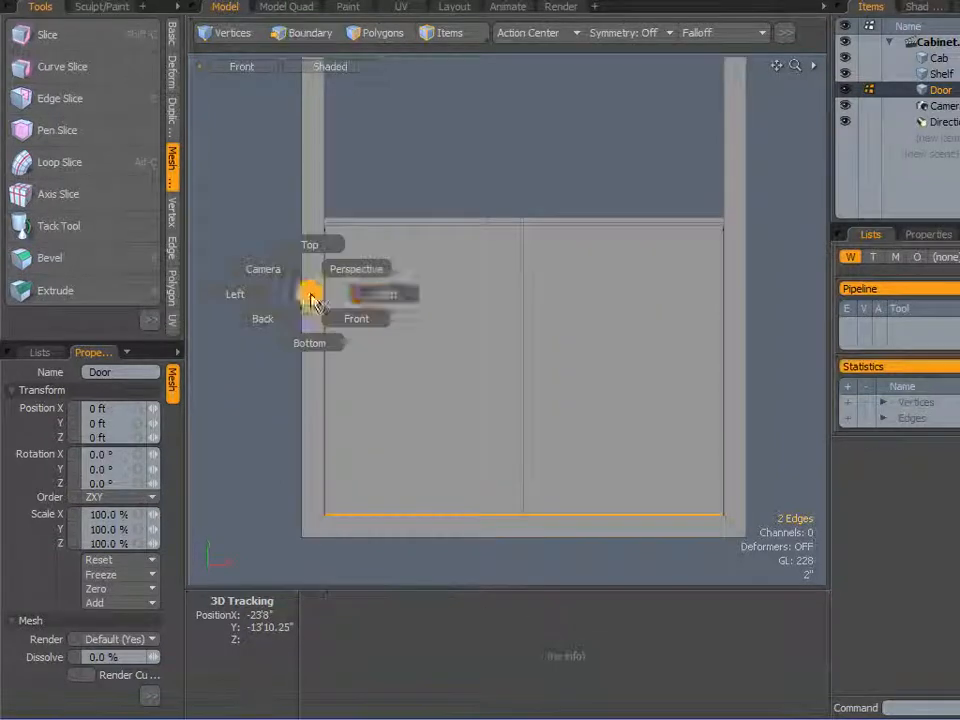
click(361, 271)
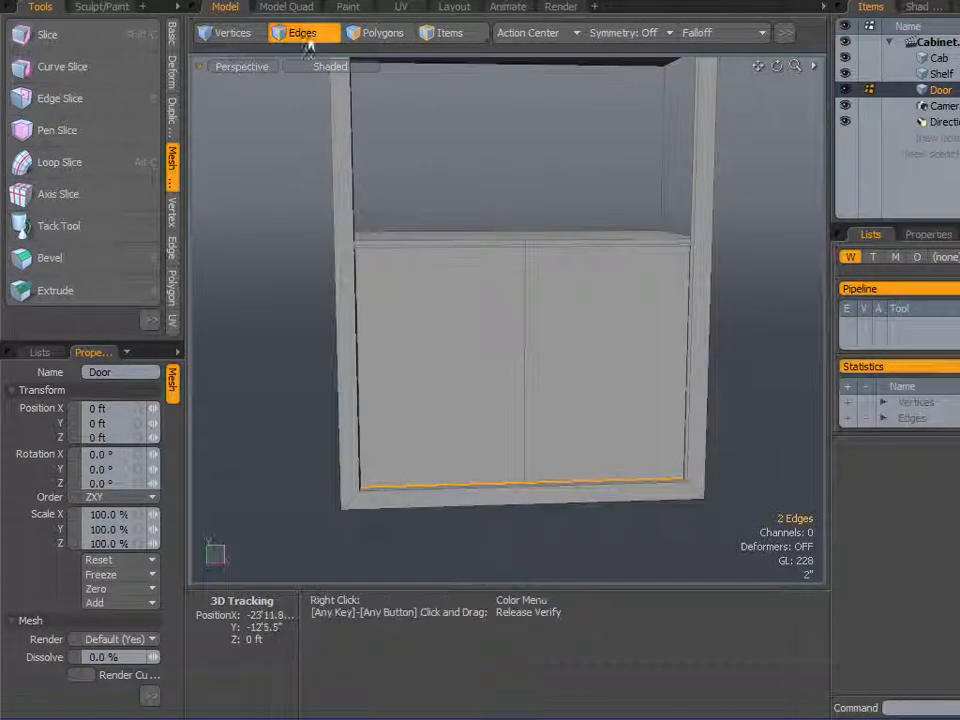
click(357, 35)
click(582, 311)
key(Delete)
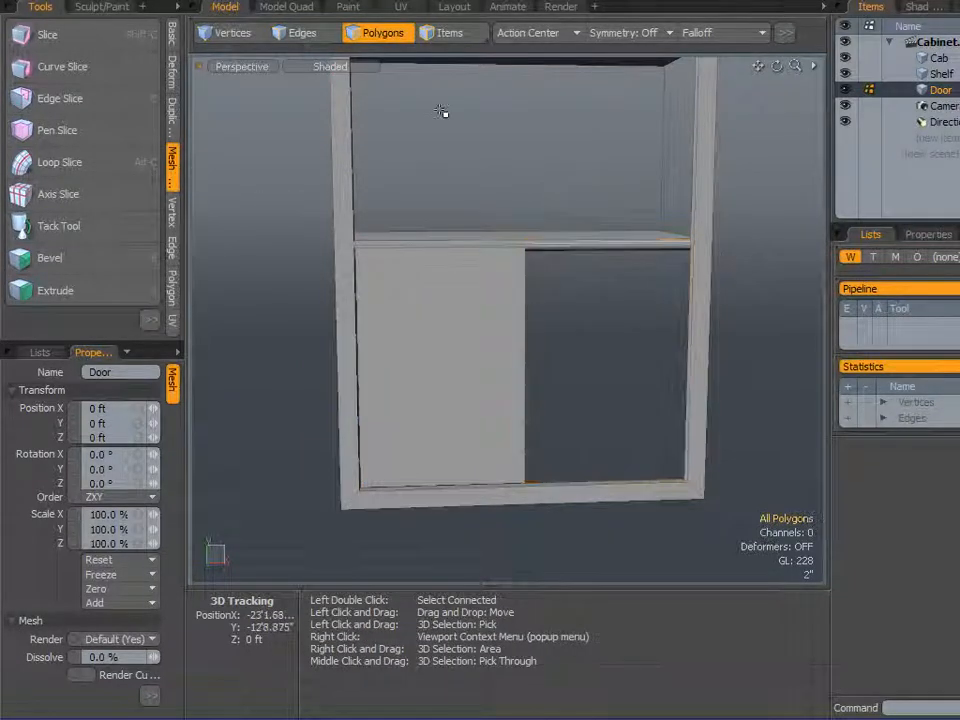
Move the left door's inner vertical edge slightly along negative X to leave a small gap at the cabinet's centre line.
click(290, 40)
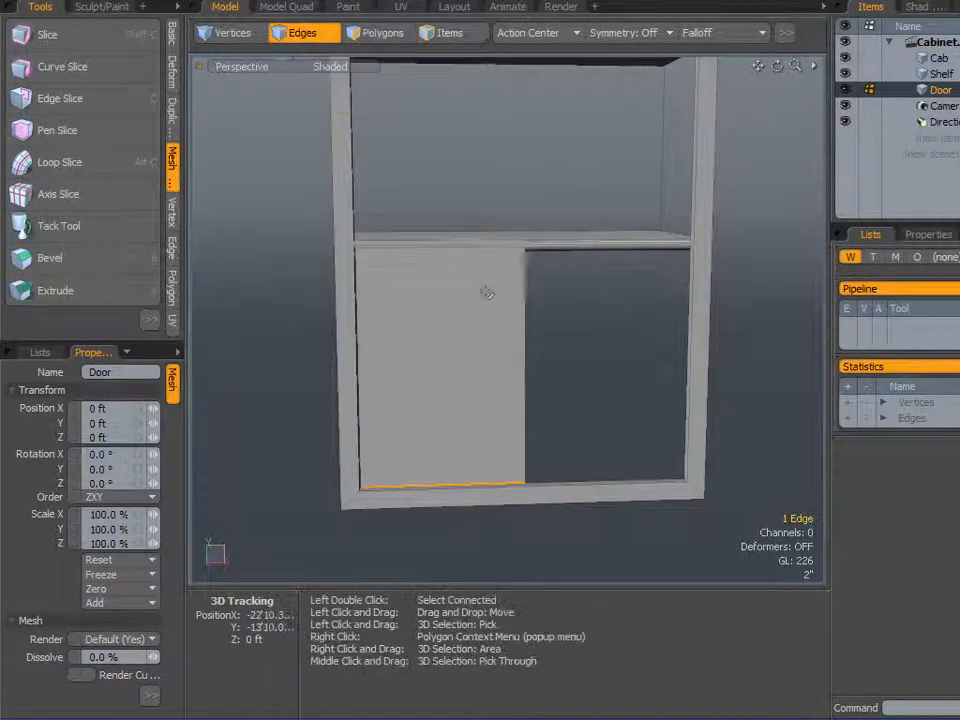
scroll(489, 290, up, 5)
click(650, 284)
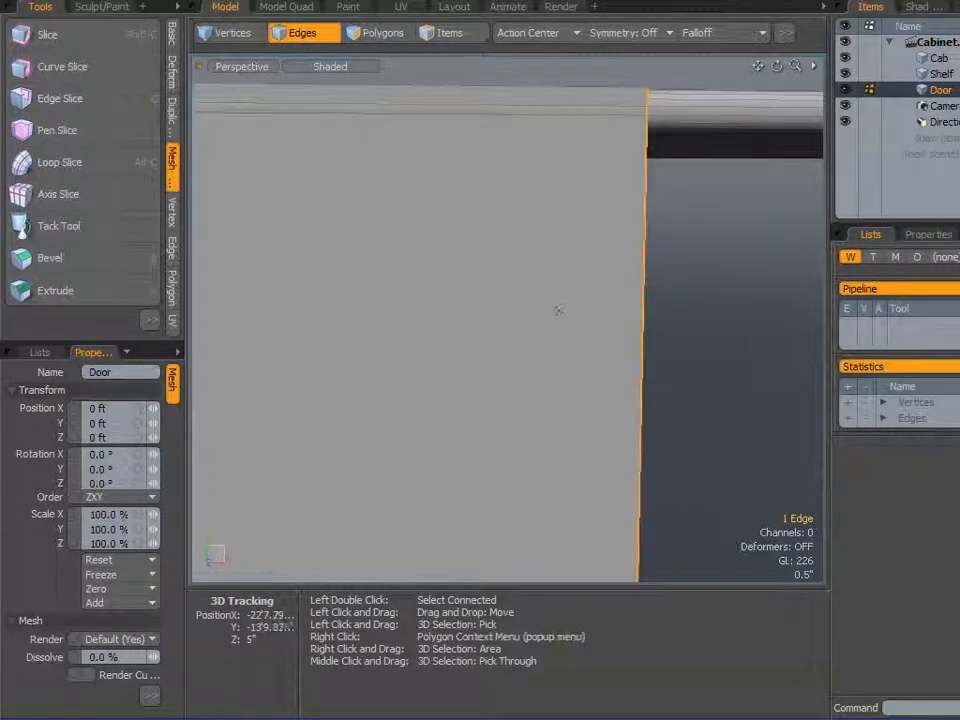
key(y)
alt+drag(711, 416, 663, 396)
drag(672, 551, 668, 550)
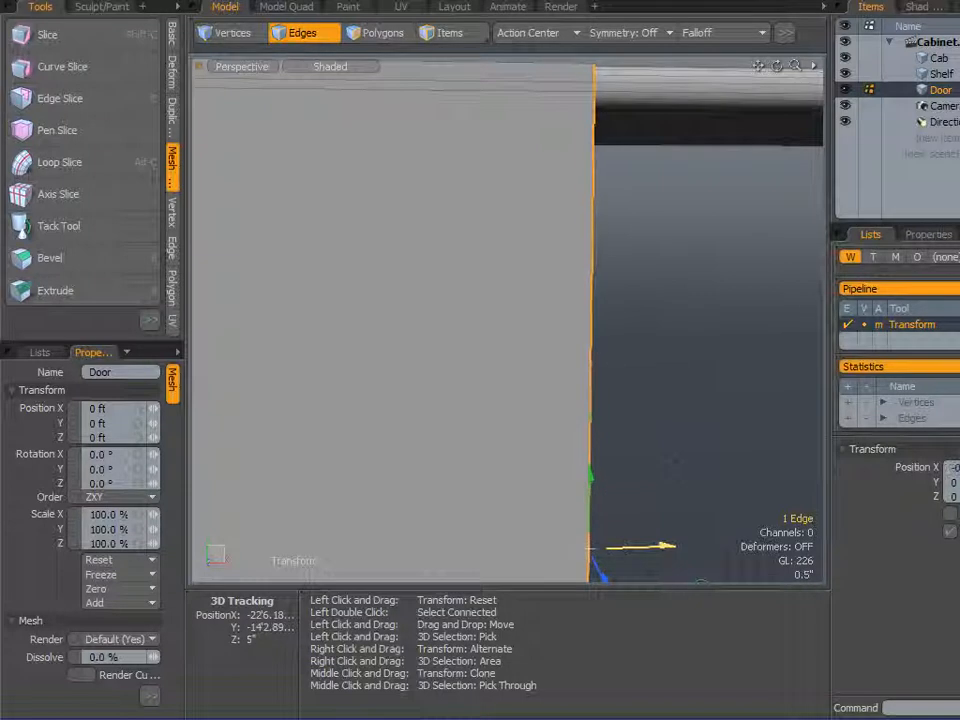
key(space)
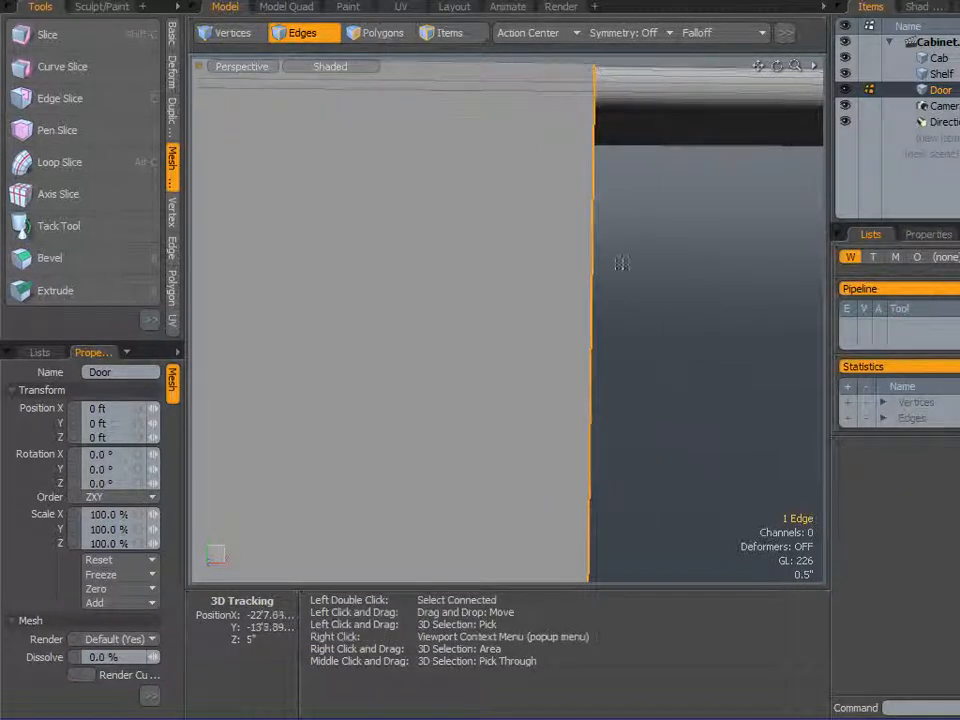
key(space)
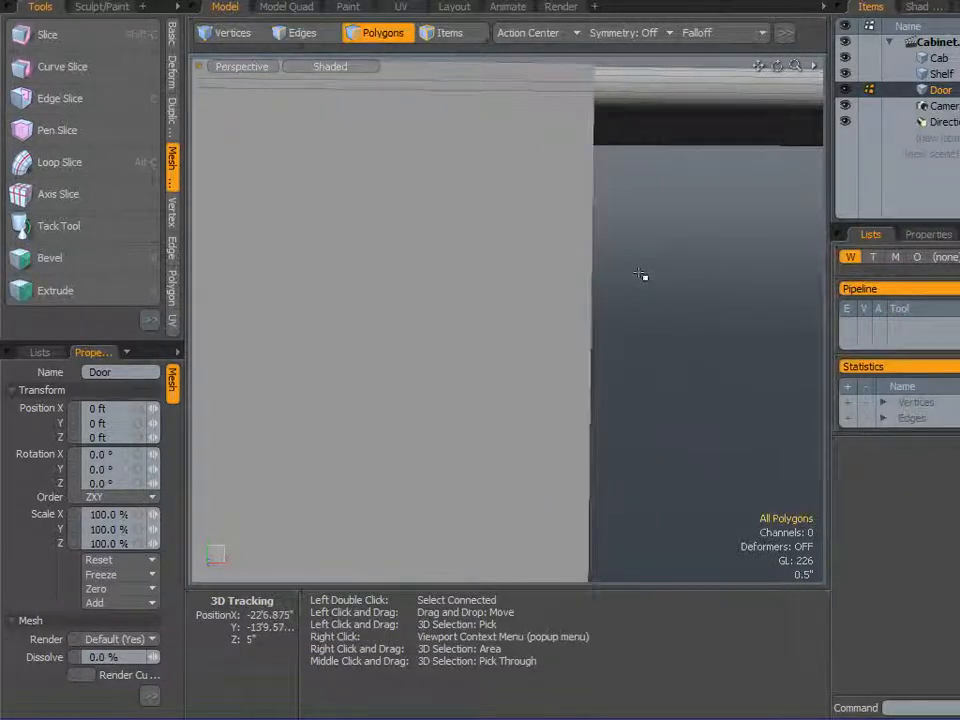
Select the left door polygon and extrude it slightly forward along Z to give the door thickness.
scroll(660, 290, down, 5)
alt+drag(714, 383, 718, 276)
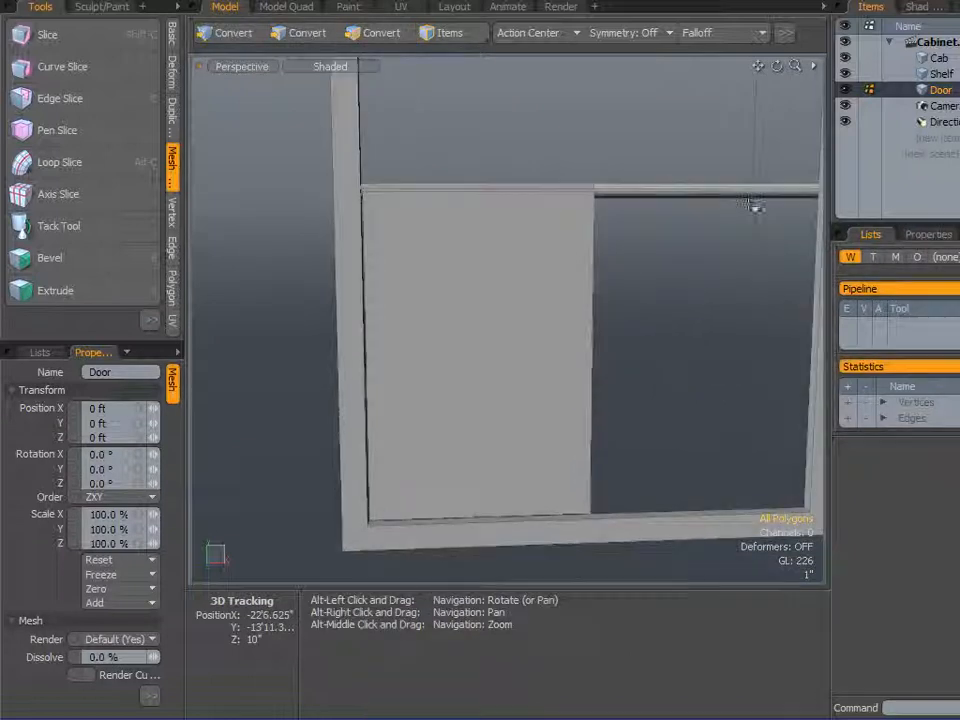
click(467, 281)
alt+drag(285, 261, 362, 278)
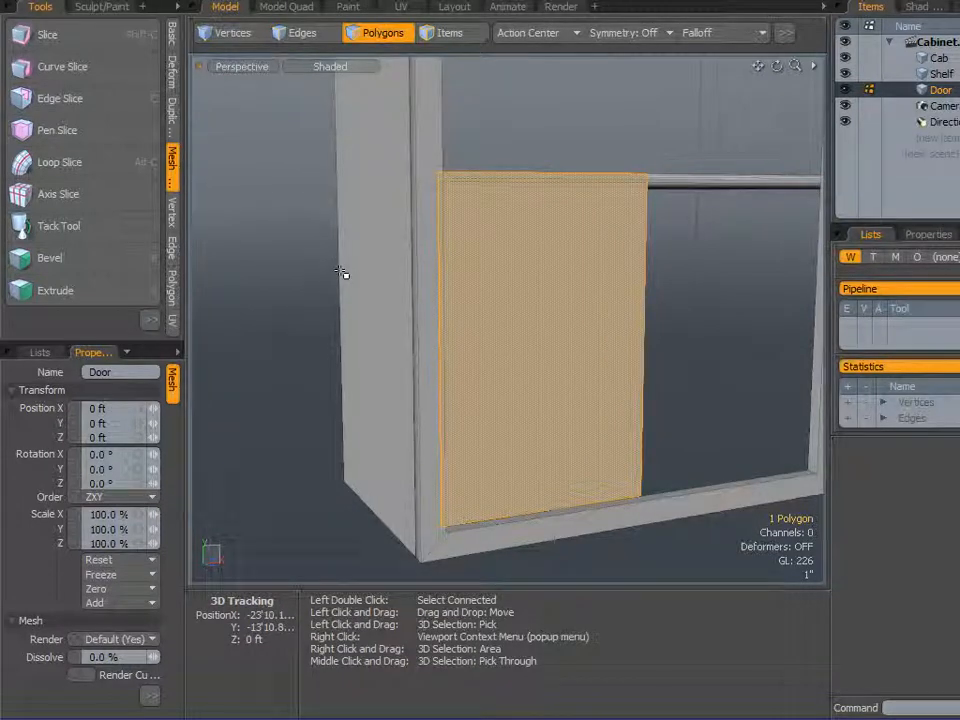
click(55, 290)
click(278, 265)
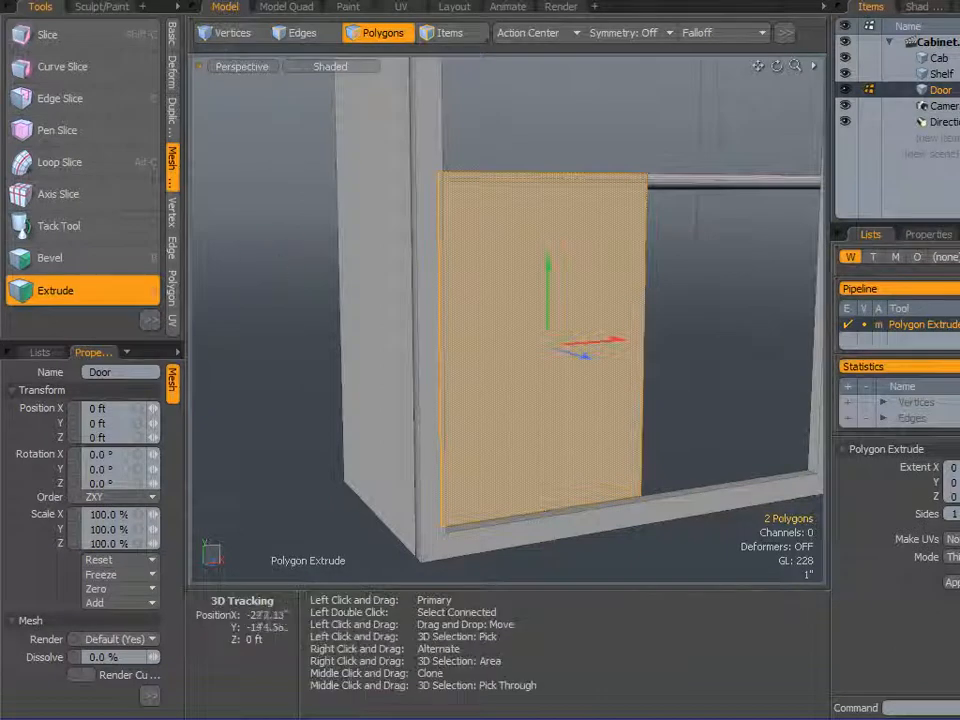
drag(586, 354, 618, 358)
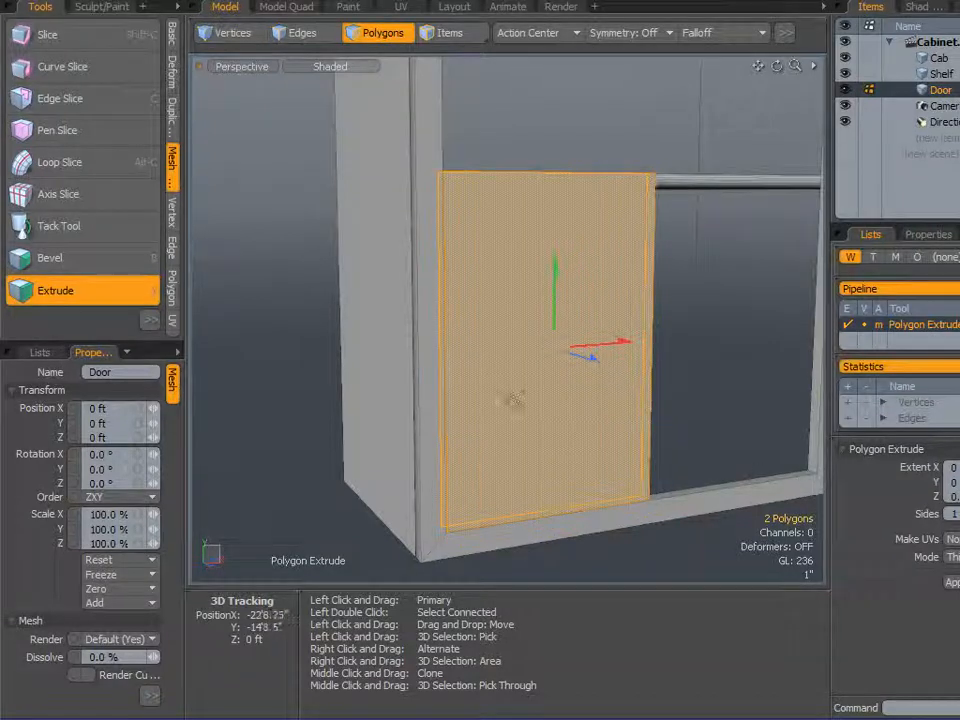
key(space)
Select only the door's front polygon and bevel it with a 1.25" inset to form the door's border frame.
alt+drag(317, 298, 260, 362)
click(264, 362)
alt+drag(364, 375, 531, 349)
click(533, 315)
alt+drag(338, 288, 315, 268)
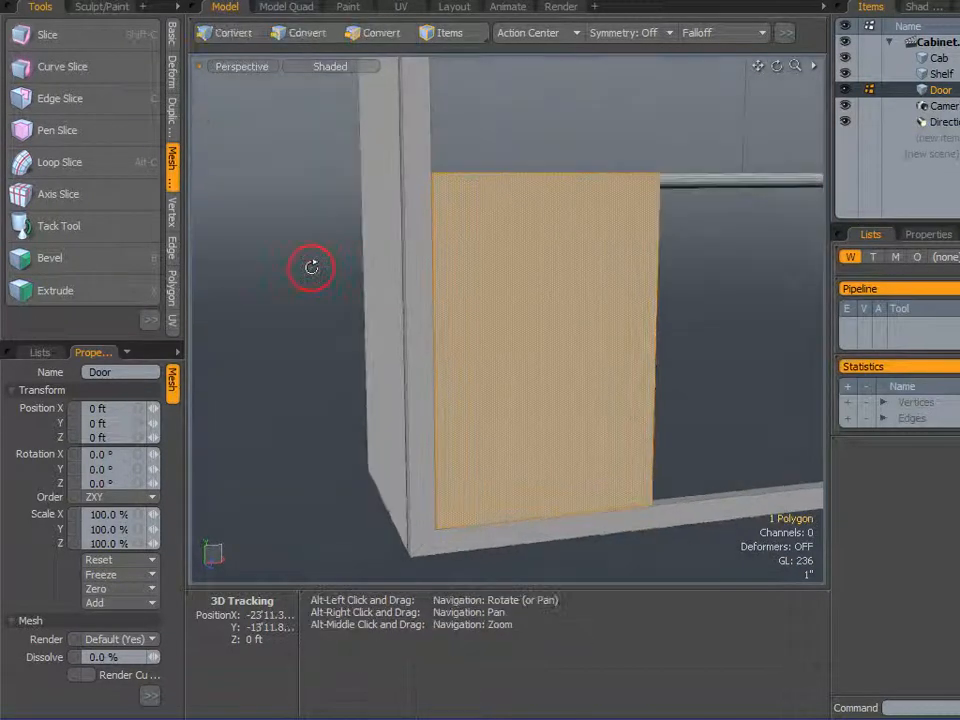
key(b)
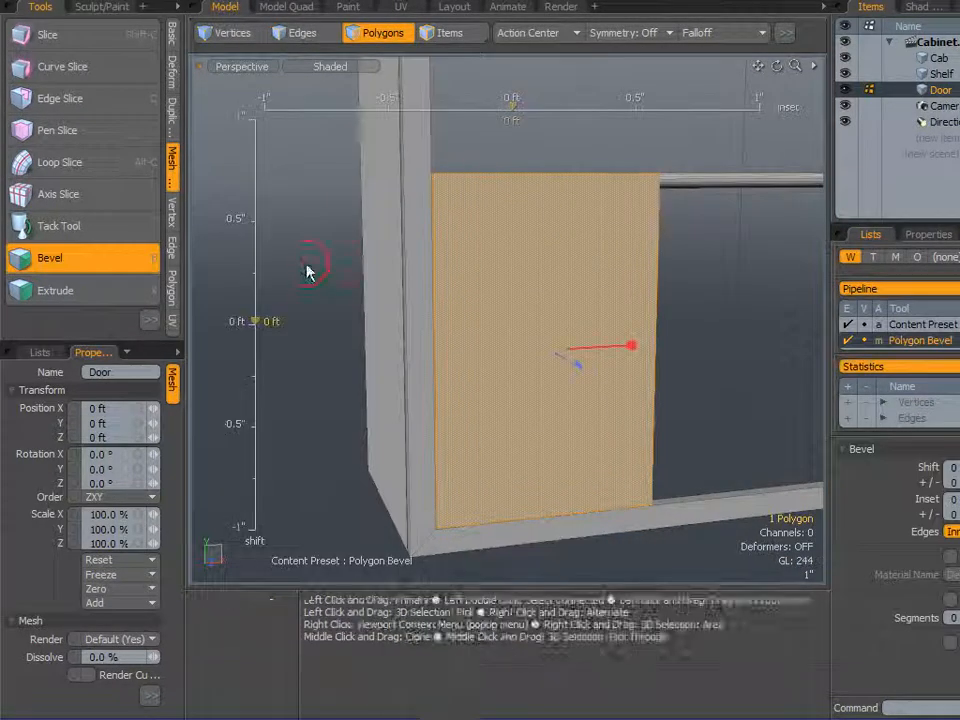
drag(632, 355, 660, 355)
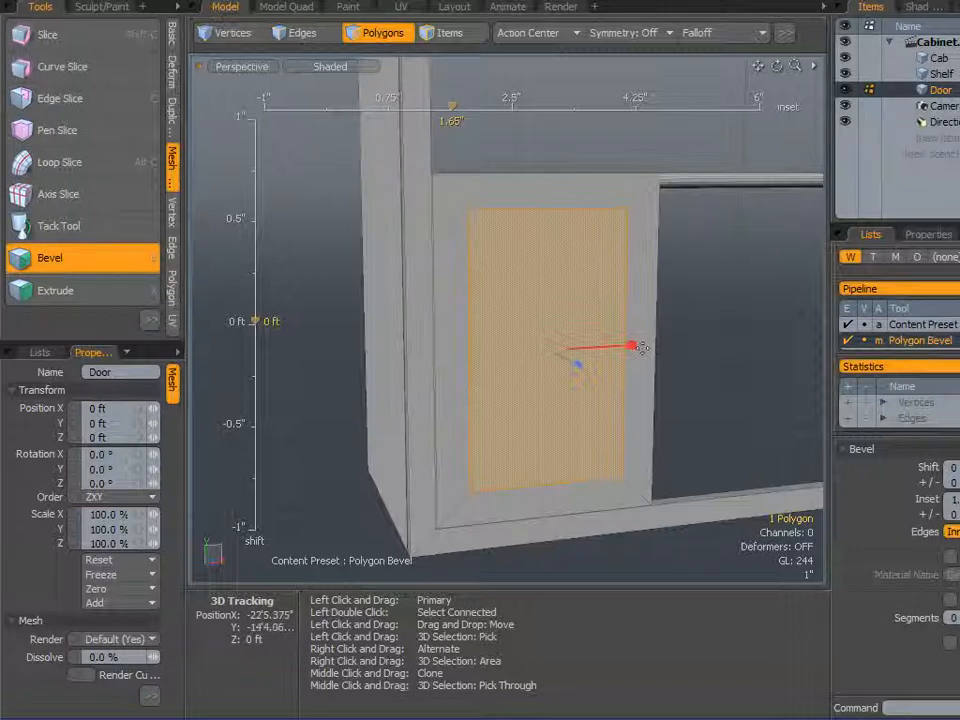
drag(633, 343, 627, 344)
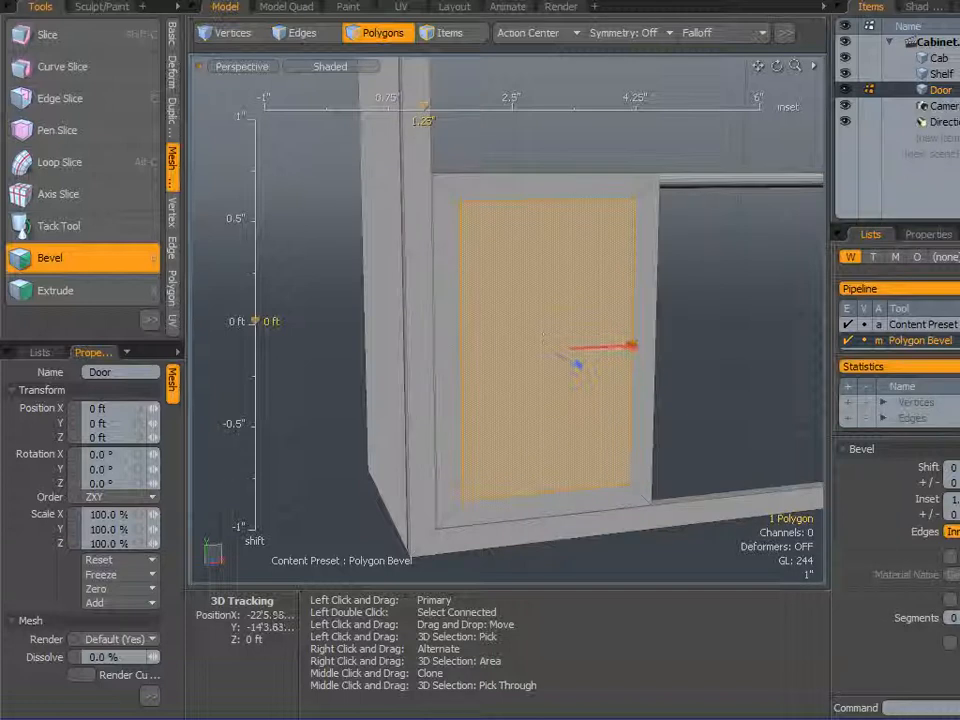
key(space)
Bevel the inset door panel again with a shift of about -0.2188" and no inset to recess it.
alt+drag(282, 284, 322, 345)
scroll(538, 277, up, 4)
alt+drag(545, 278, 336, 321)
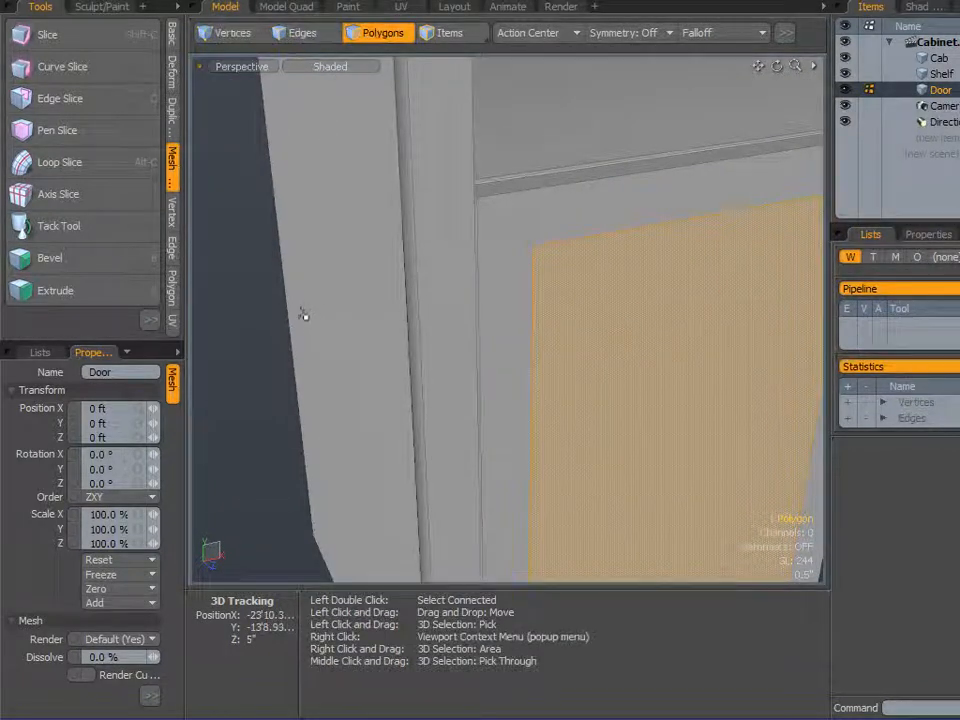
key(b)
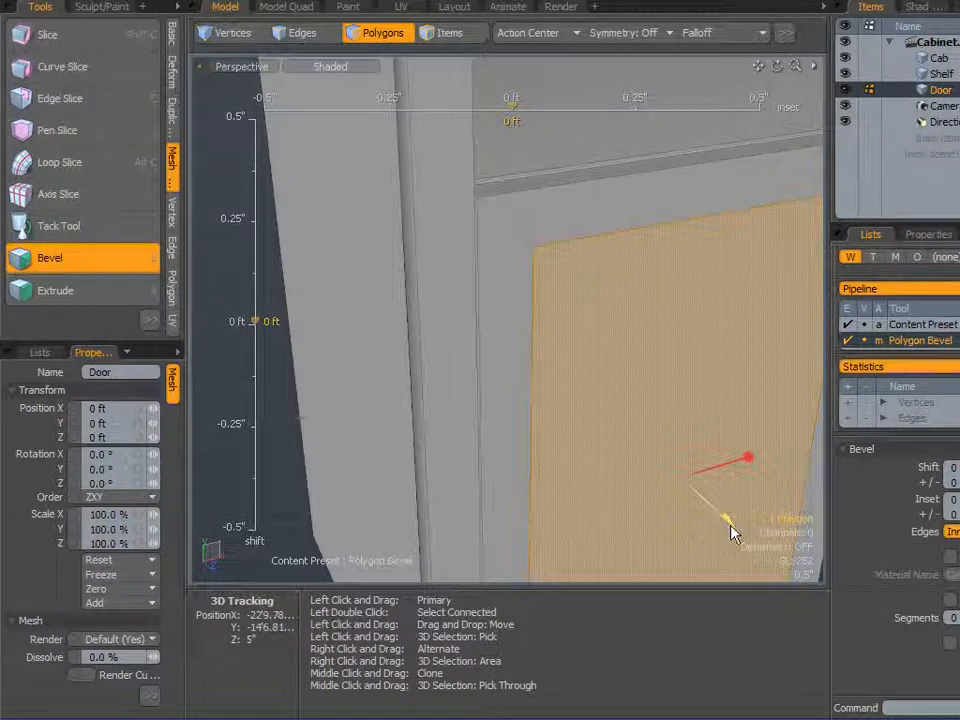
drag(726, 528, 728, 509)
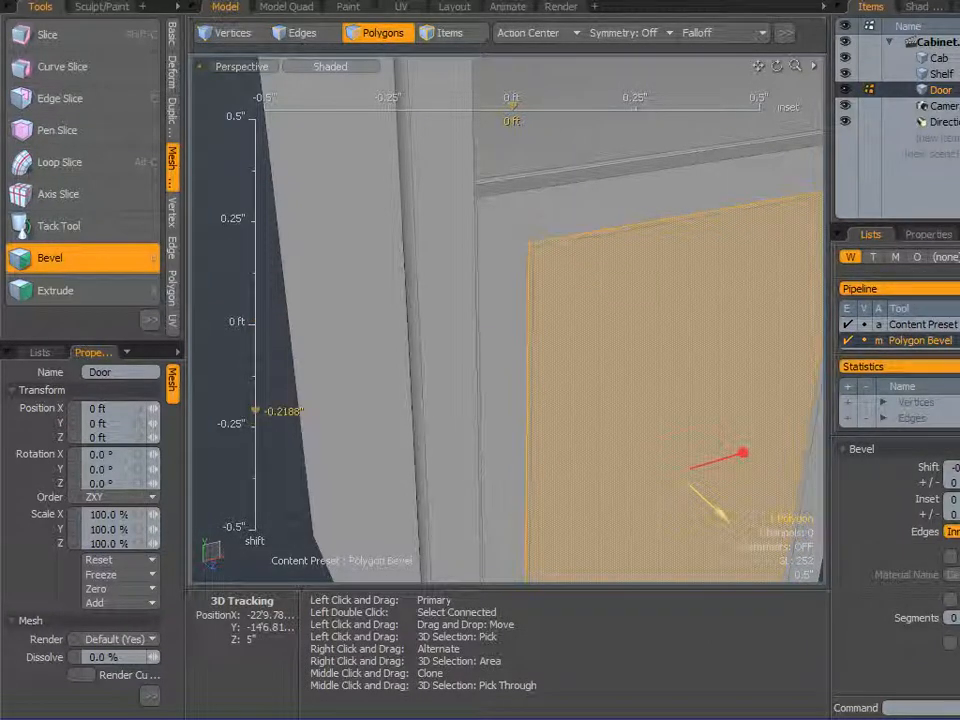
alt+drag(516, 420, 508, 315)
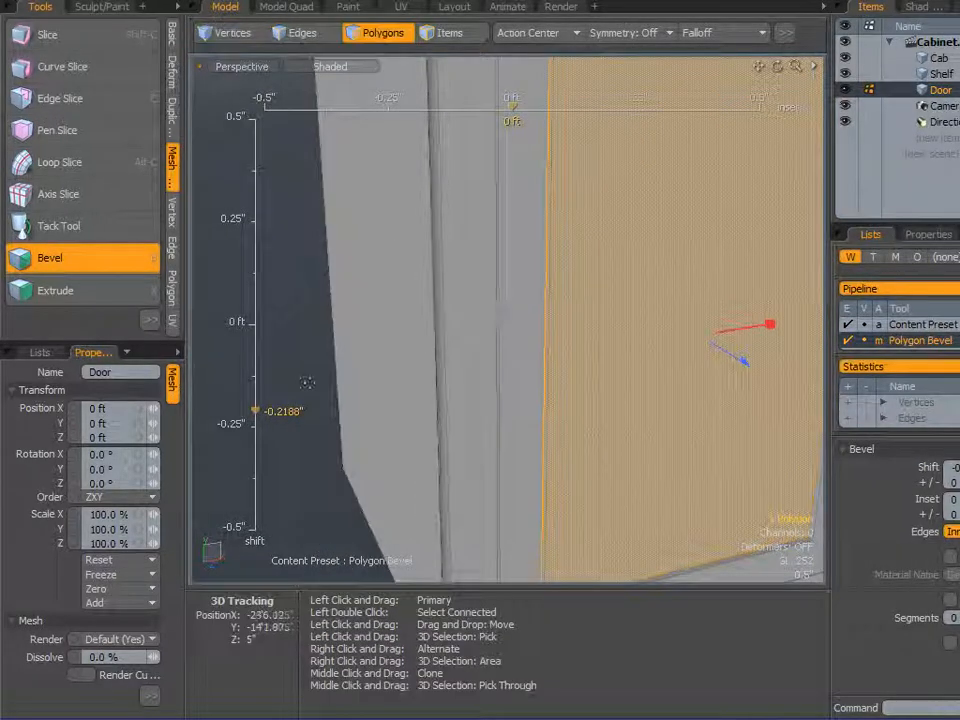
Bevel the recessed door panel polygon once more with a shift of -0.125" and no inset.
shift+drag(215, 377, 216, 383)
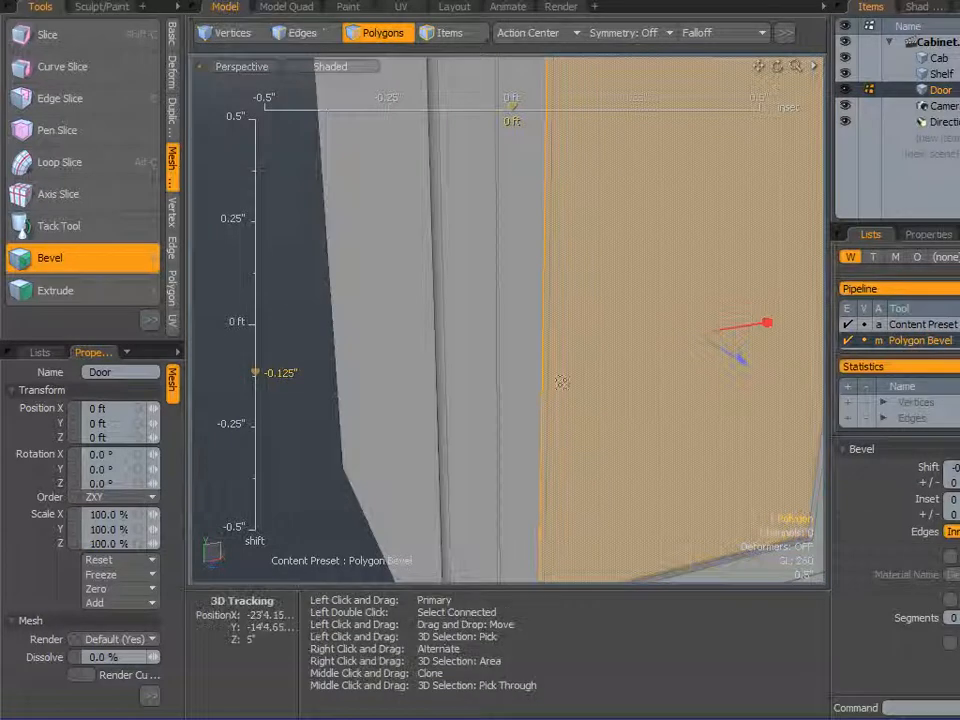
alt+drag(541, 405, 440, 394)
mouse_move(693, 330)
mouse_down()
mouse_move(708, 330)
mouse_move(698, 330)
mouse_up()
alt+drag(636, 210, 647, 273)
key(ctrl+z)
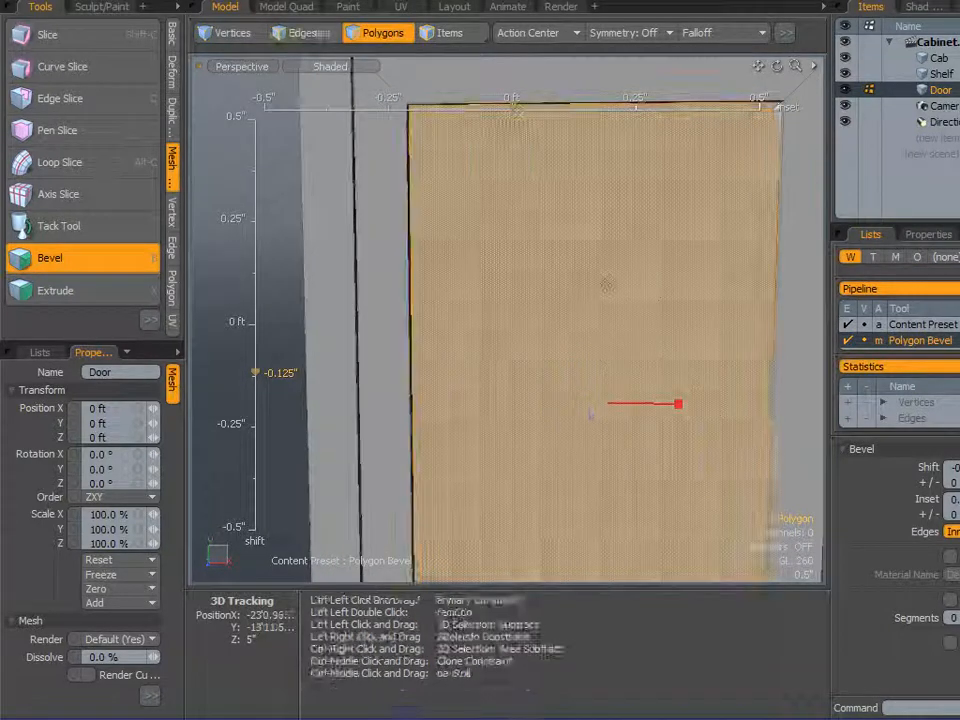
key(space)
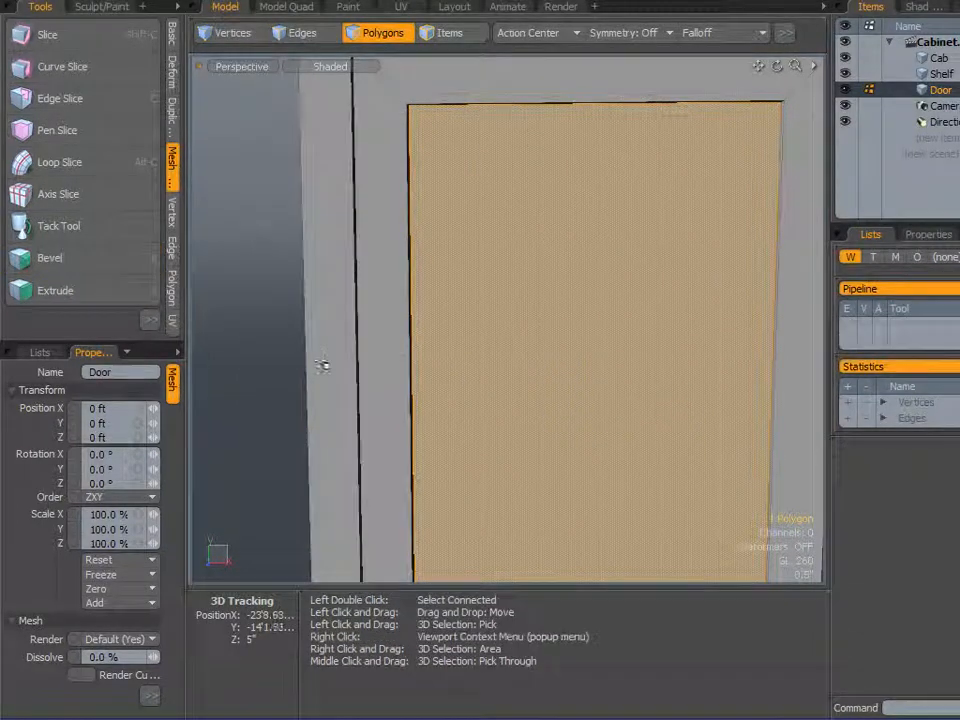
Bevel the recessed panel polygon with a 0.25" inset and no shift.
key(b)
click(258, 326)
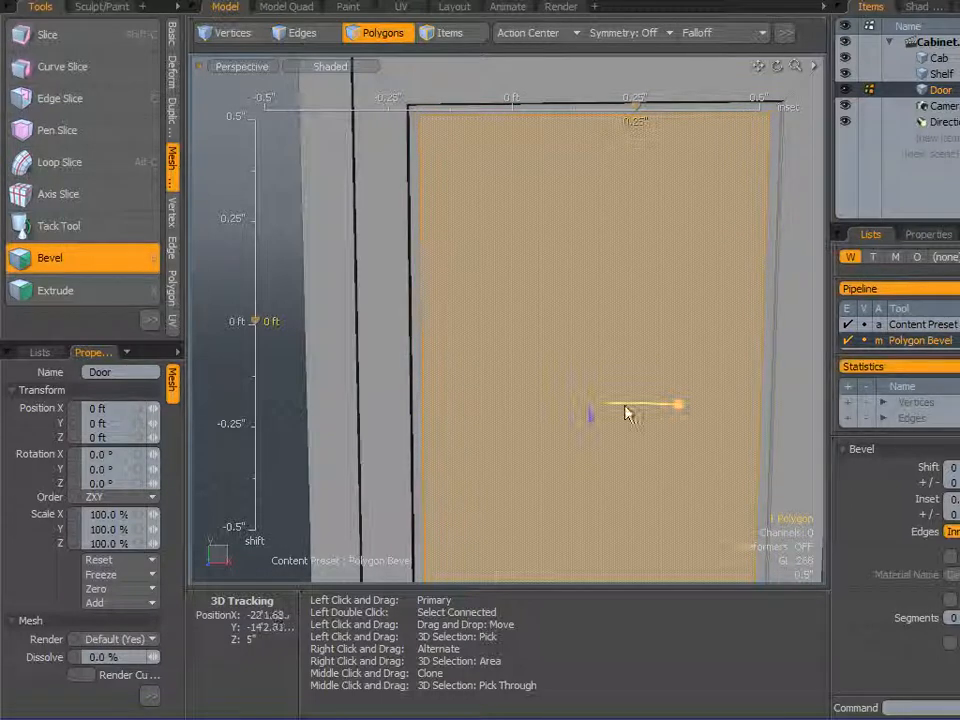
key(space)
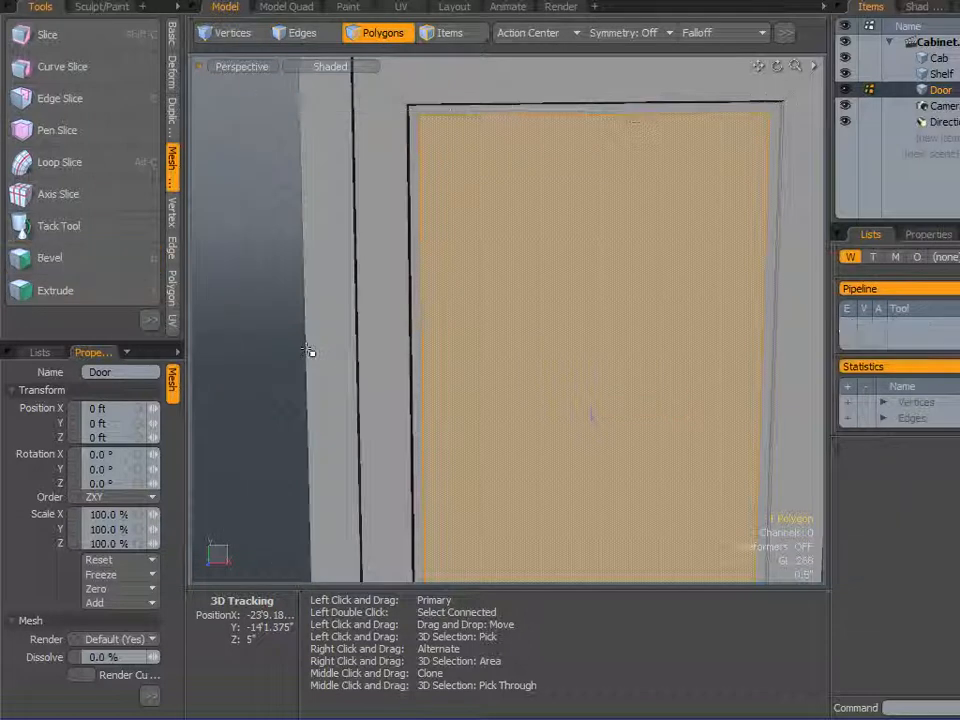
Cut the innermost door polygon and paste it into a new mesh item named Panel.
ctrl+click(514, 257)
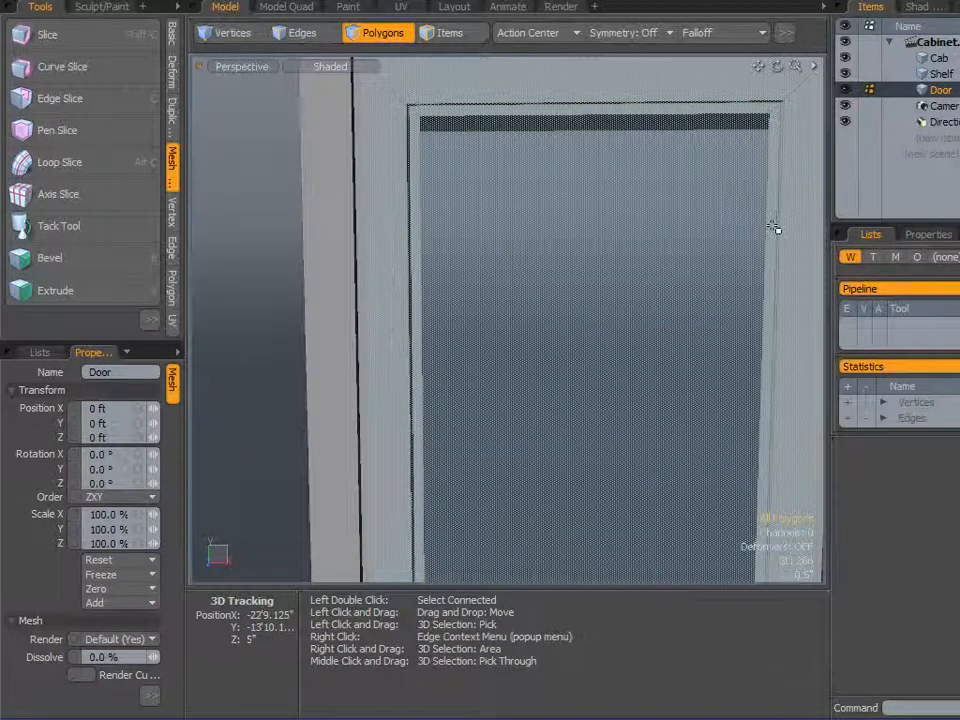
click(942, 148)
click(936, 141)
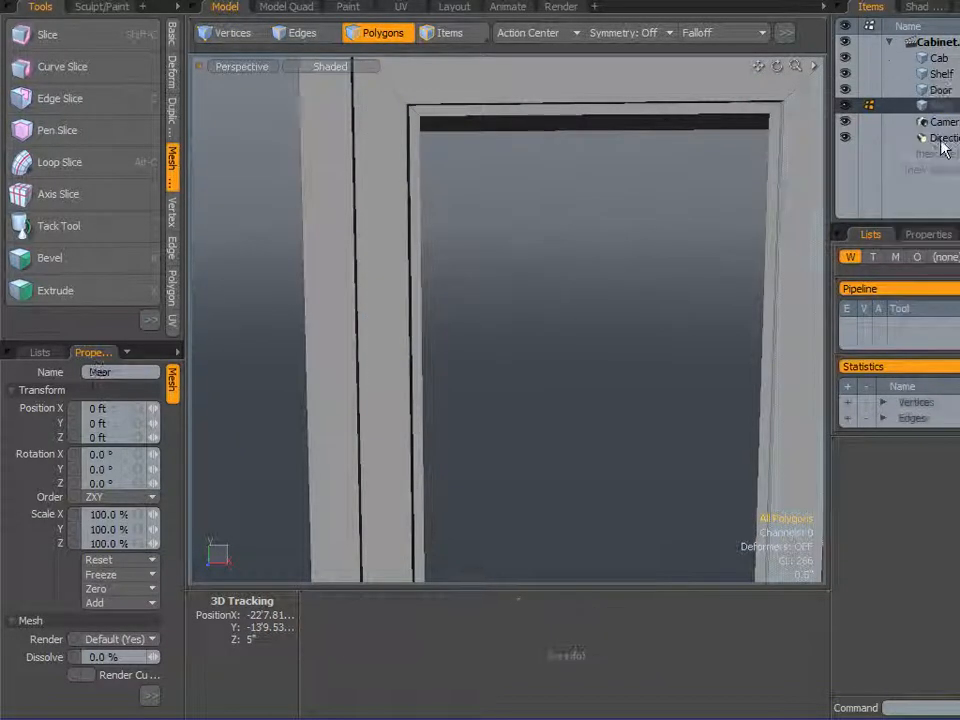
double_click(890, 105)
text(Panel)
key(Return)
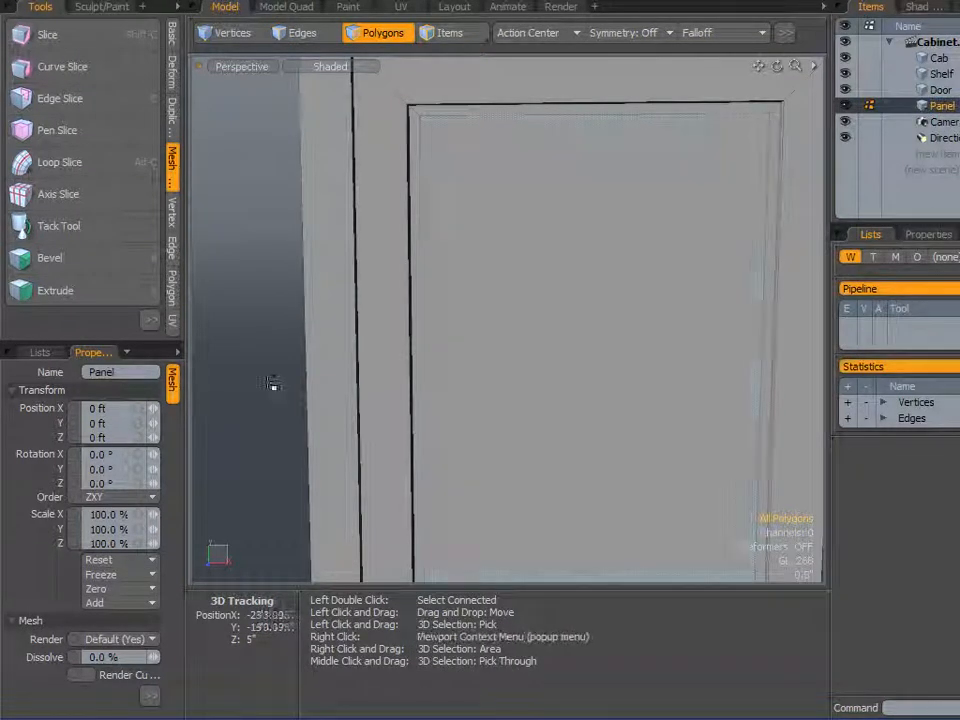
Hide the Door, Shelf and Cab items so that only the panel is displayed.
alt+drag(249, 439, 354, 358)
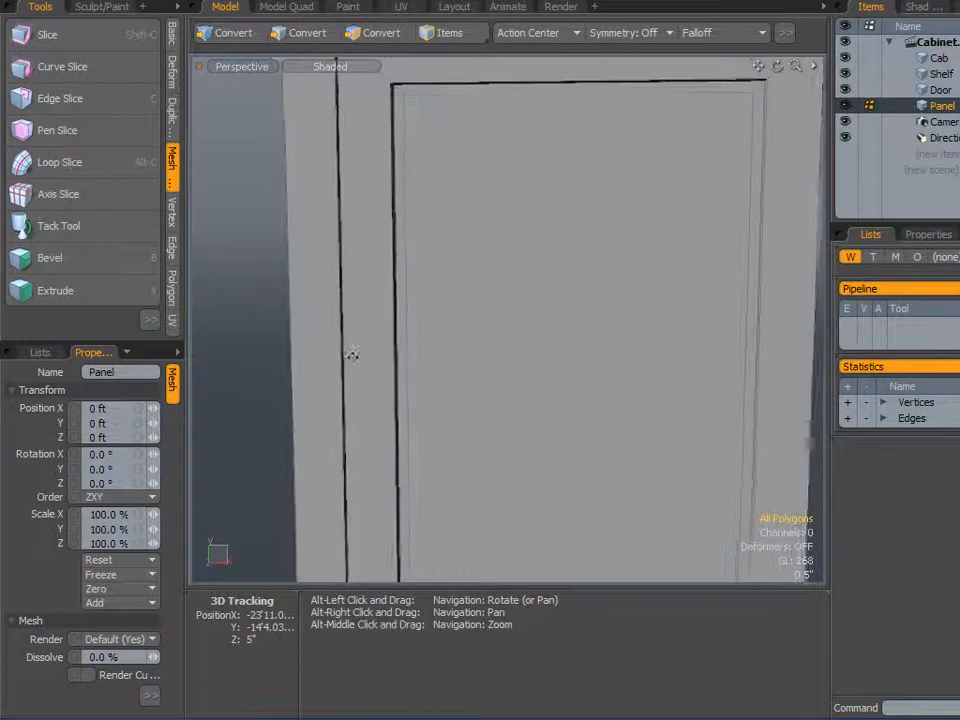
click(845, 89)
click(845, 73)
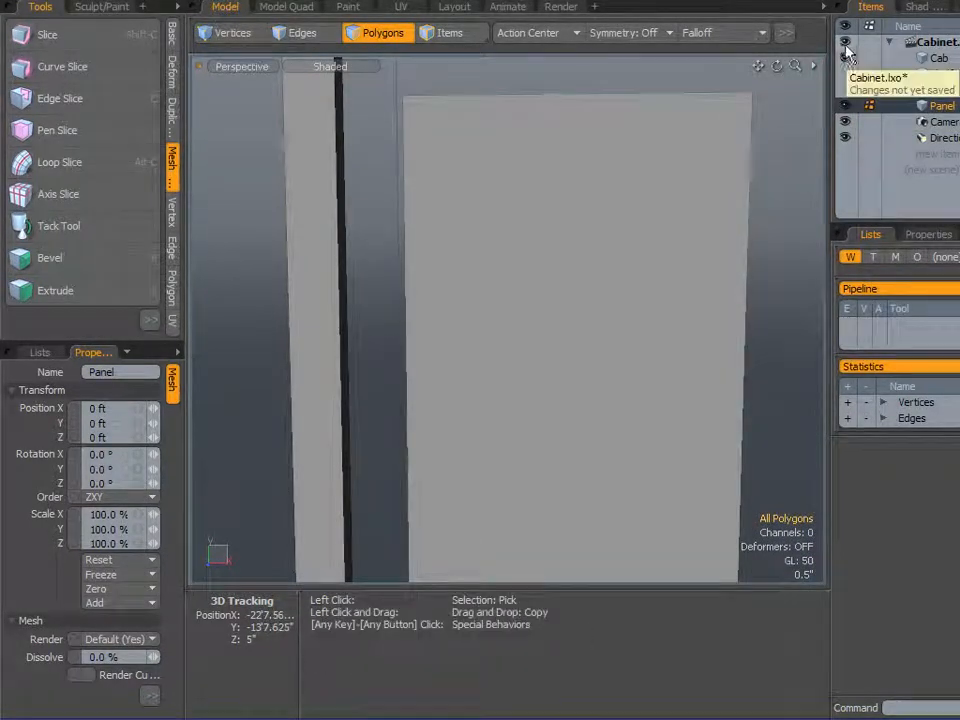
click(845, 58)
scroll(663, 321, down, 3)
alt+drag(663, 321, 557, 321)
Select the panel polygon and divide it into vertical strips with Axis Slice, using 30 slices in X and none in Y or Z.
click(521, 279)
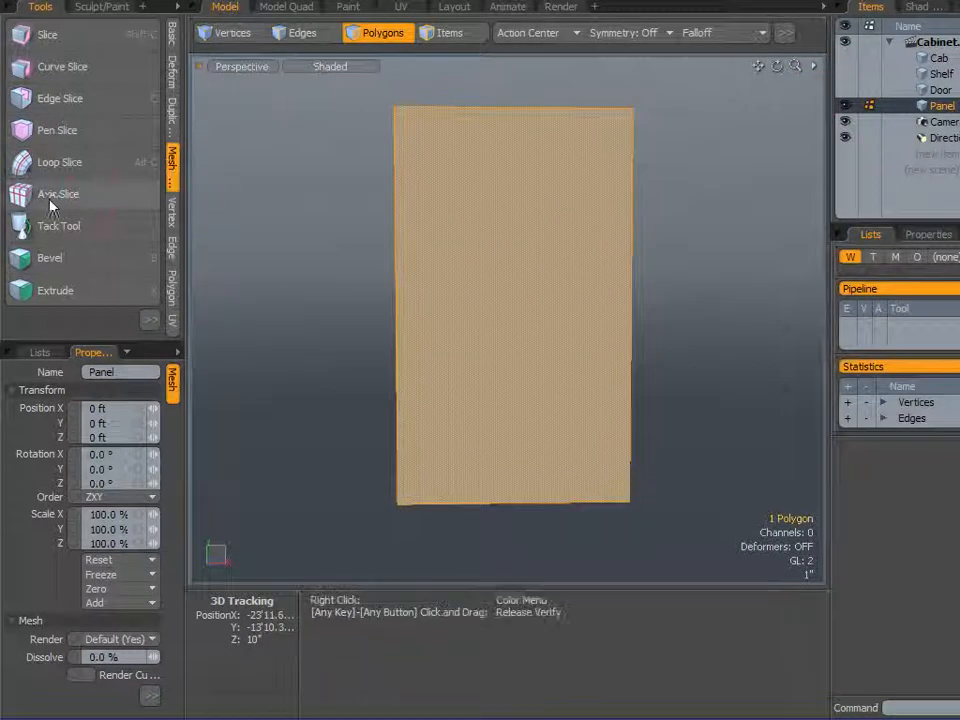
click(90, 195)
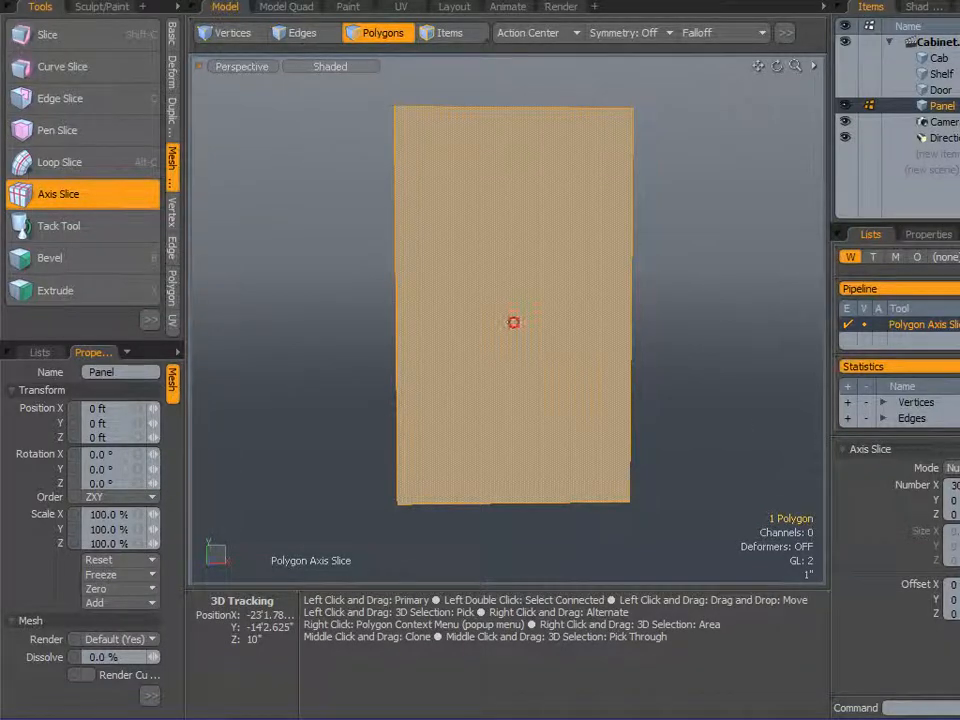
click(514, 321)
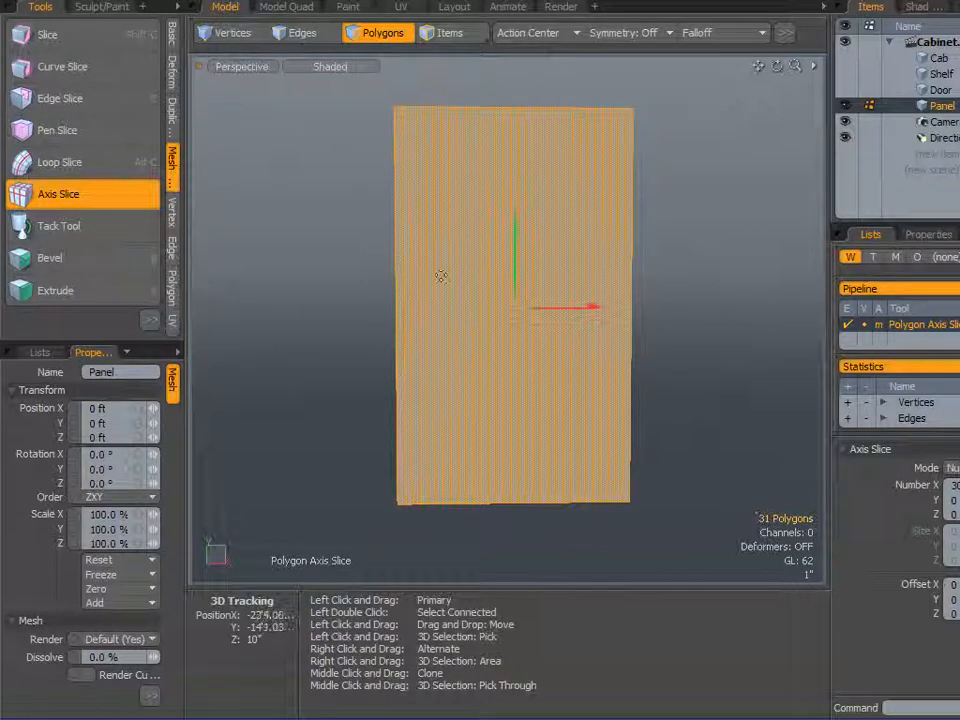
scroll(441, 276, up, 2)
key(space)
scroll(289, 300, down, 2)
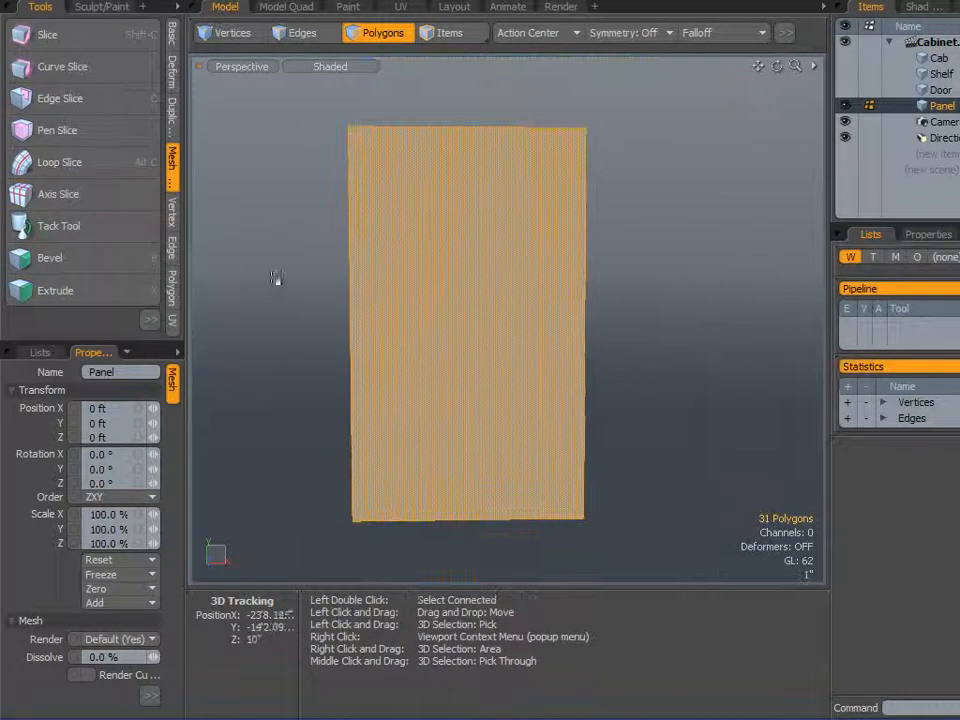
Loop Slice the panel strips horizontally at 50% and switch to vertex mode with the middle row selected.
click(30, 166)
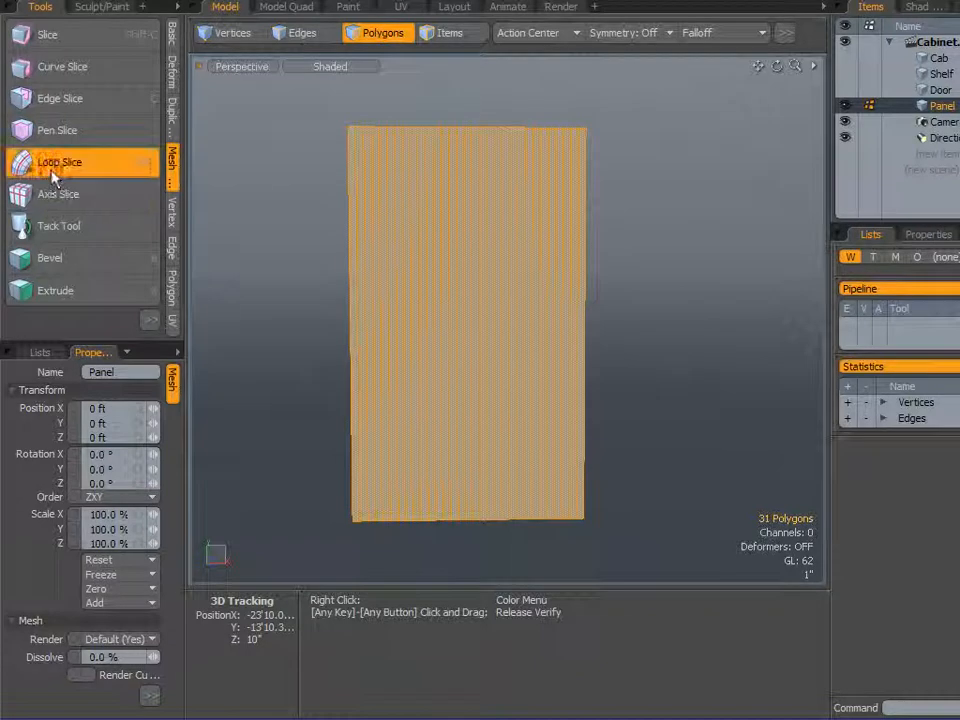
click(541, 36)
click(540, 40)
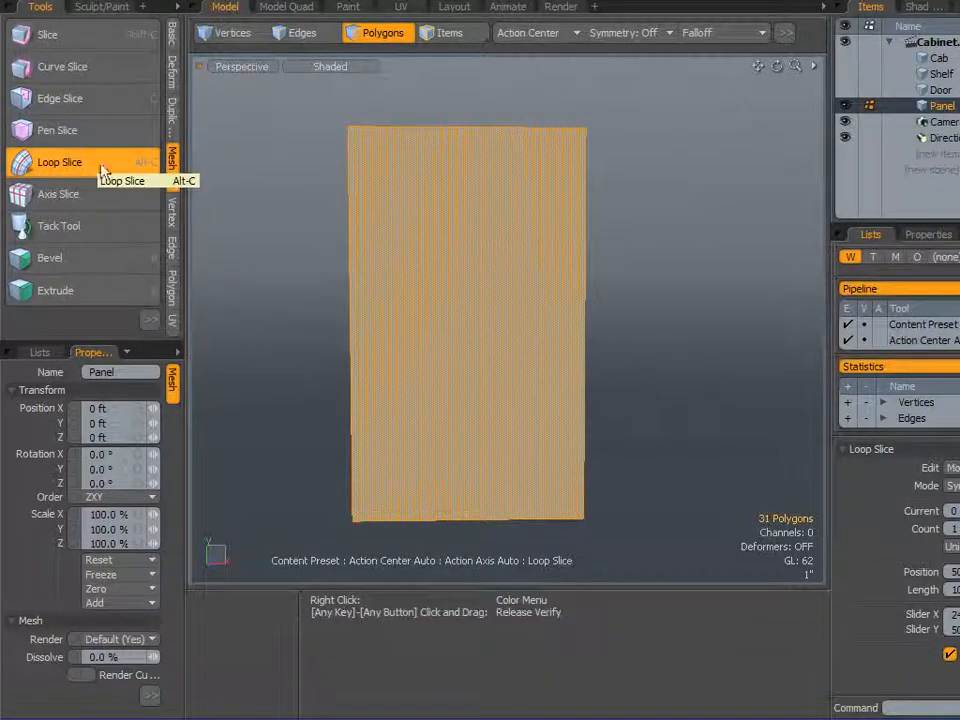
click(367, 312)
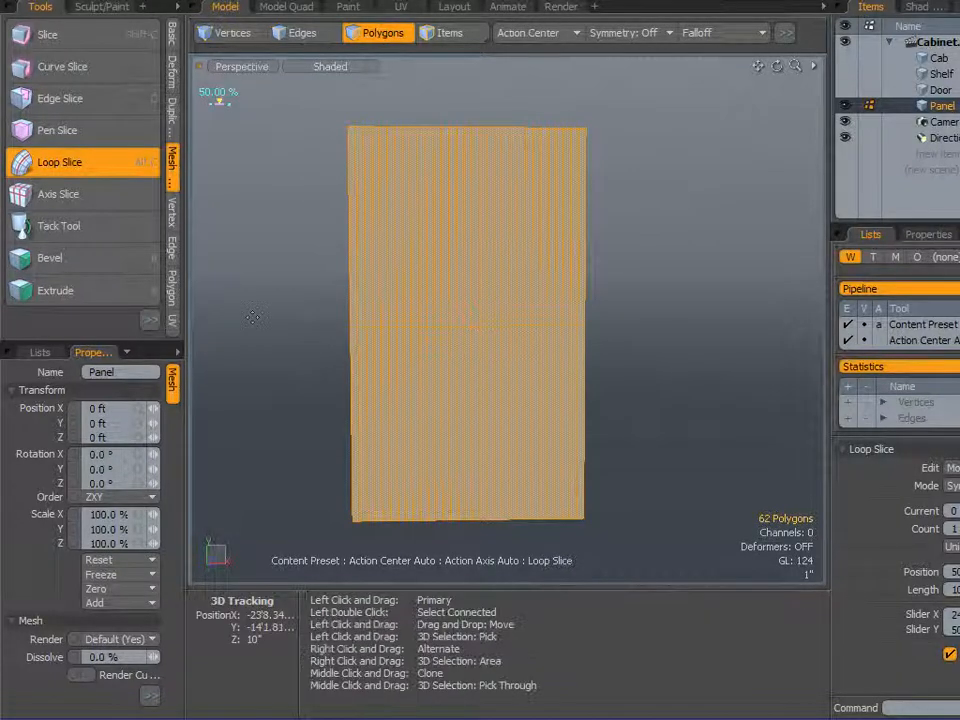
click(240, 32)
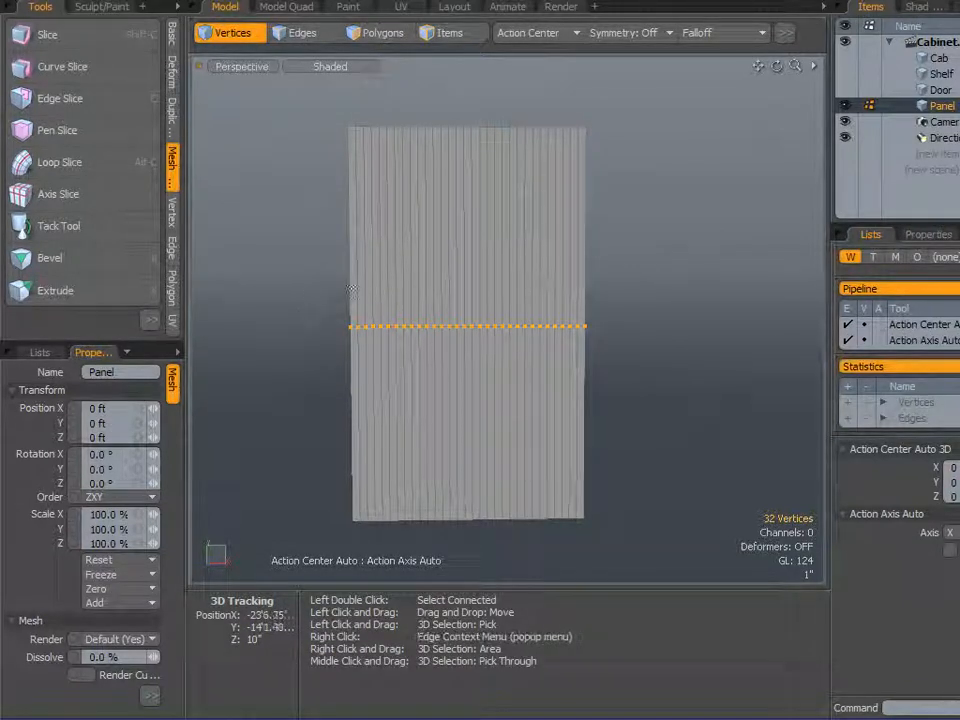
scroll(455, 366, up, 2)
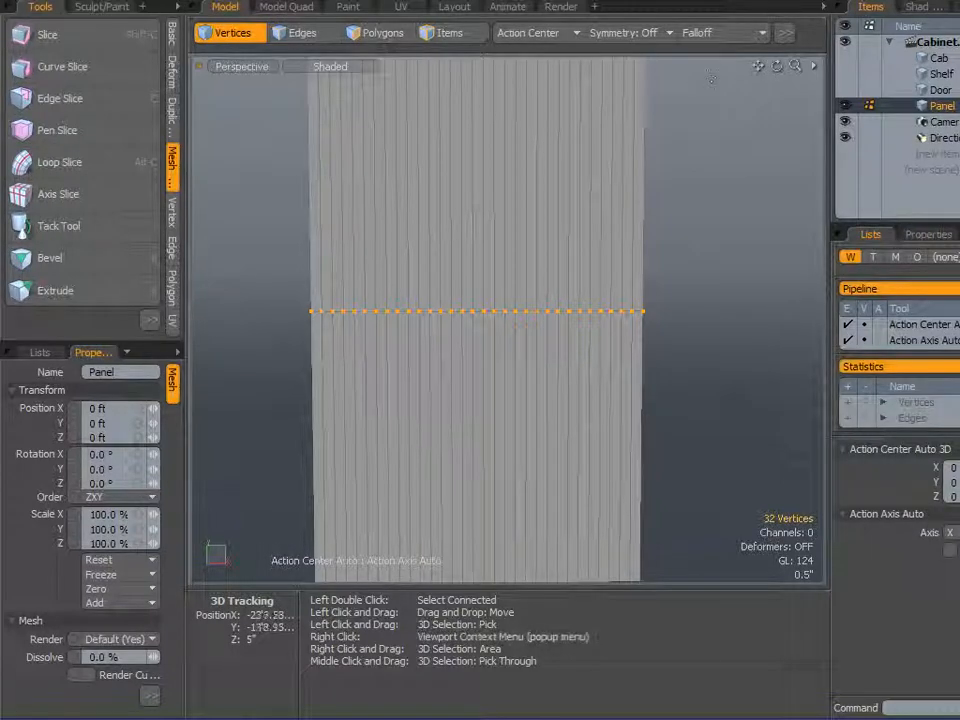
click(537, 33)
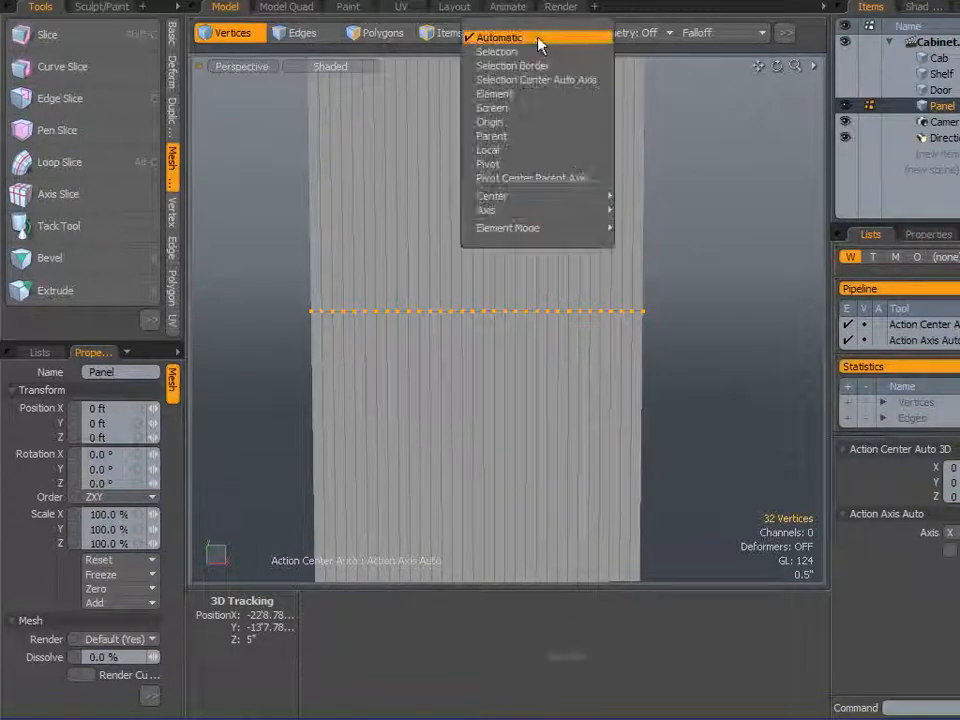
click(537, 40)
click(553, 34)
click(503, 148)
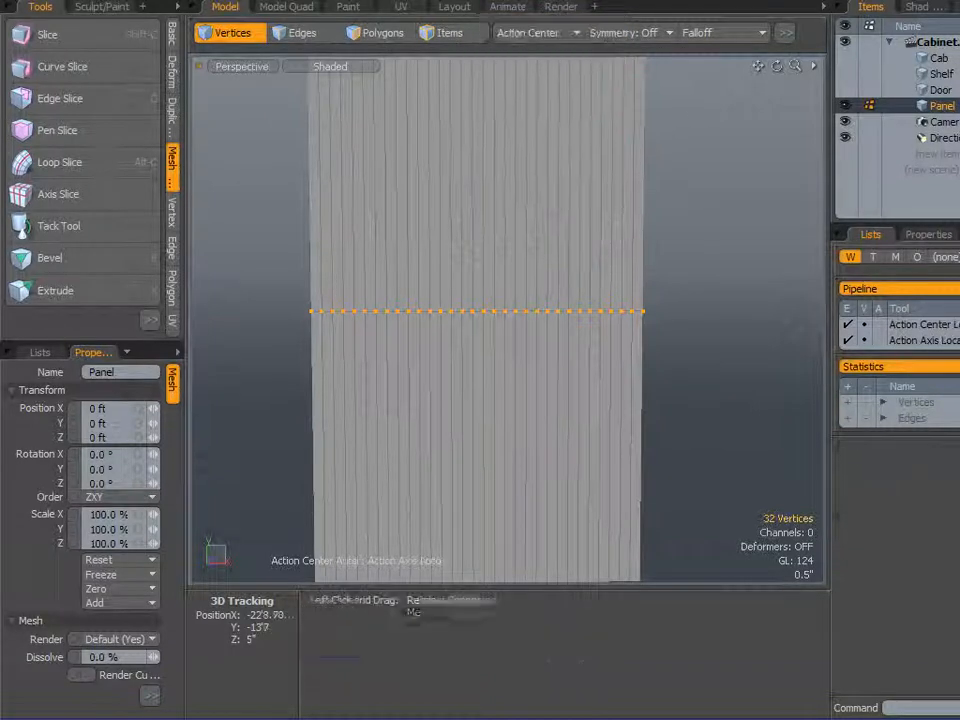
click(785, 34)
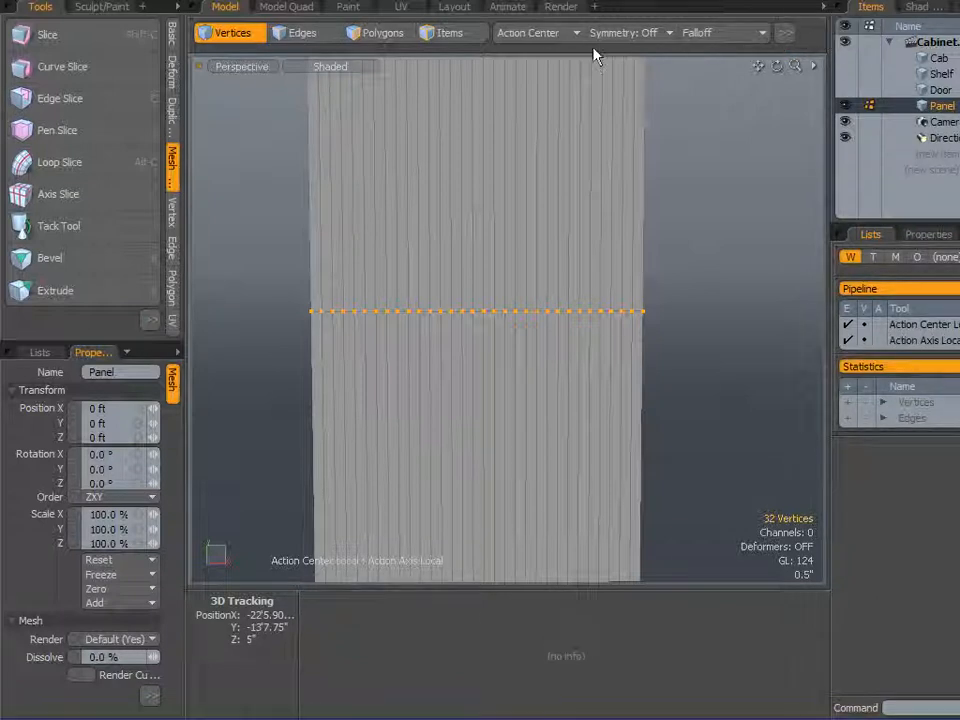
click(787, 34)
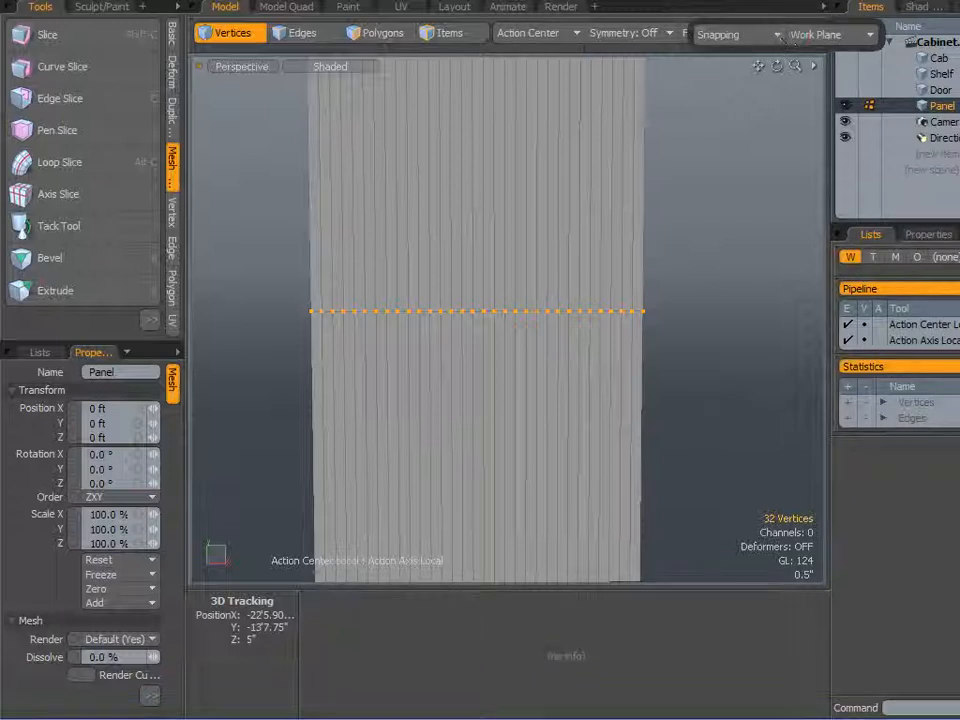
click(713, 35)
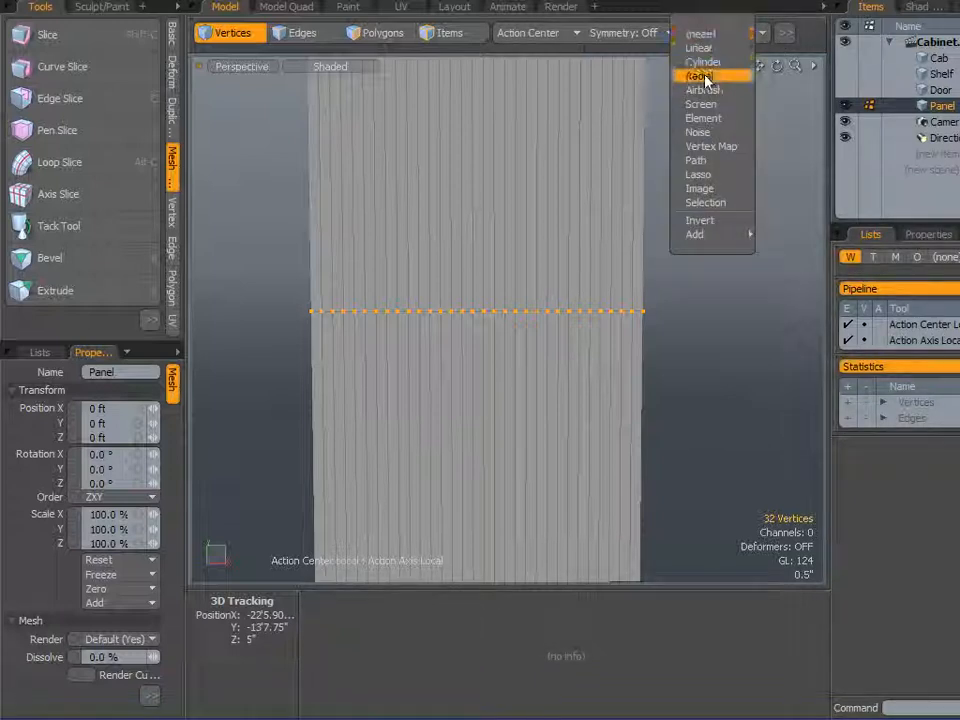
click(703, 77)
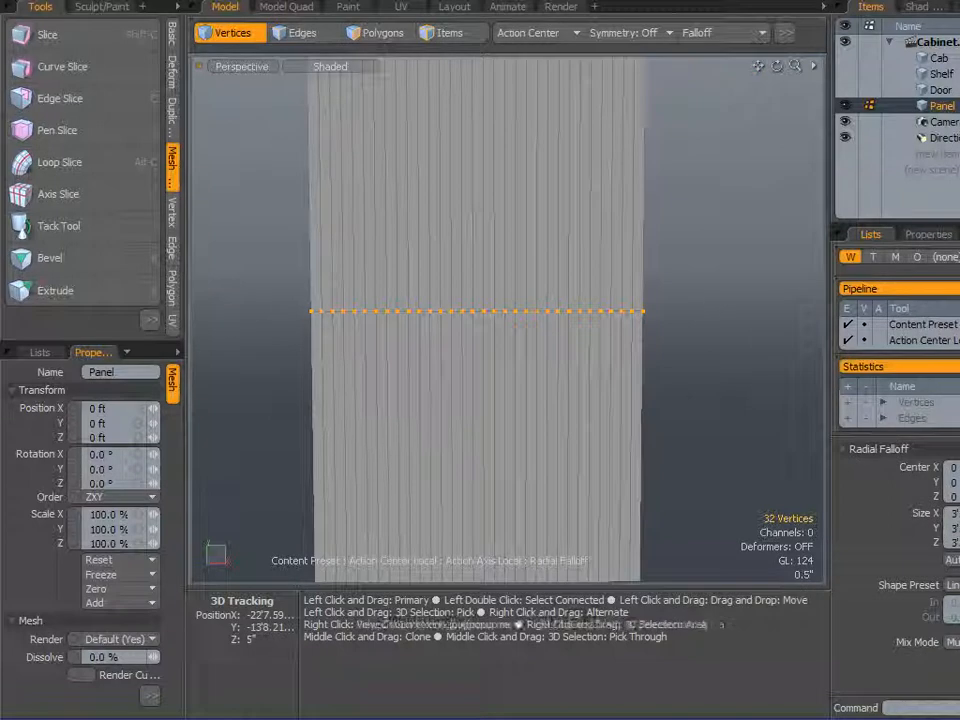
key(w)
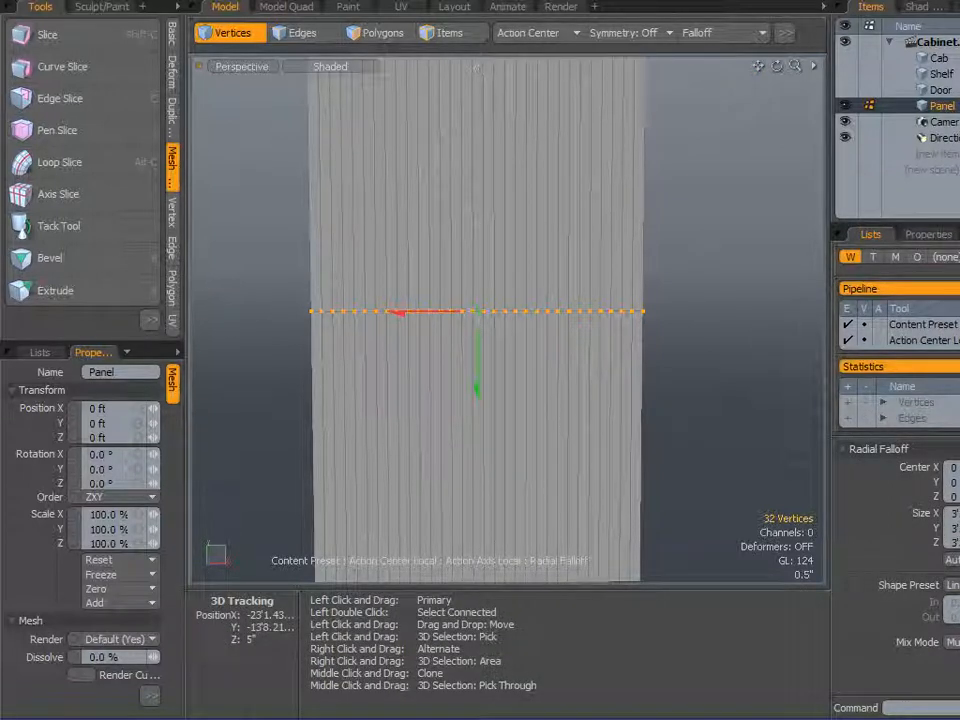
key(space)
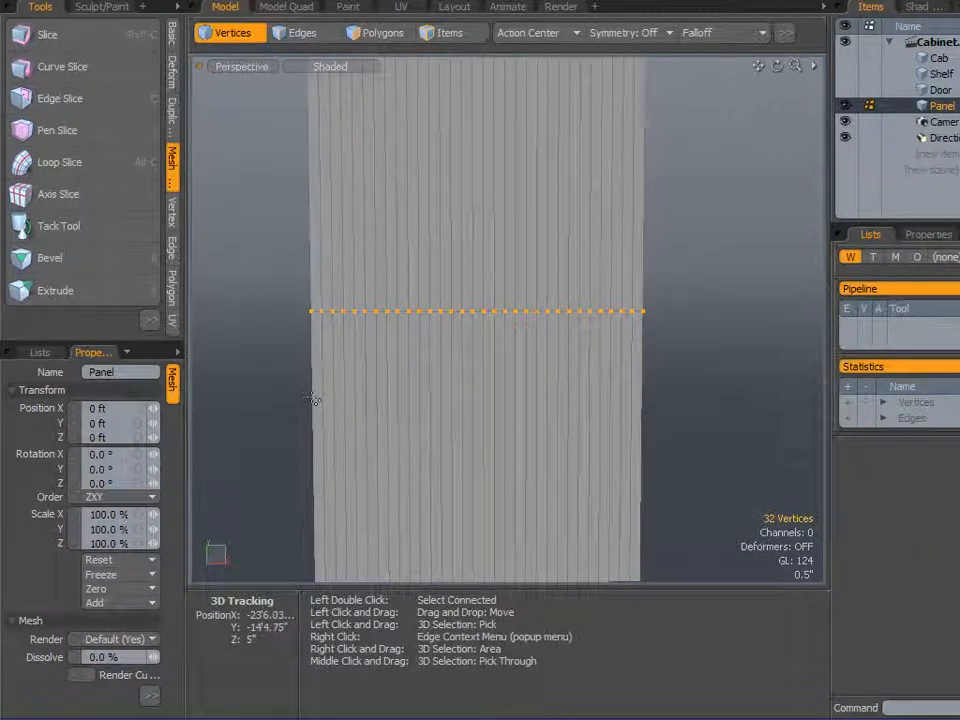
Move the panel's middle row of vertices slightly up along Y and add a Radial falloff to the transform.
key(w)
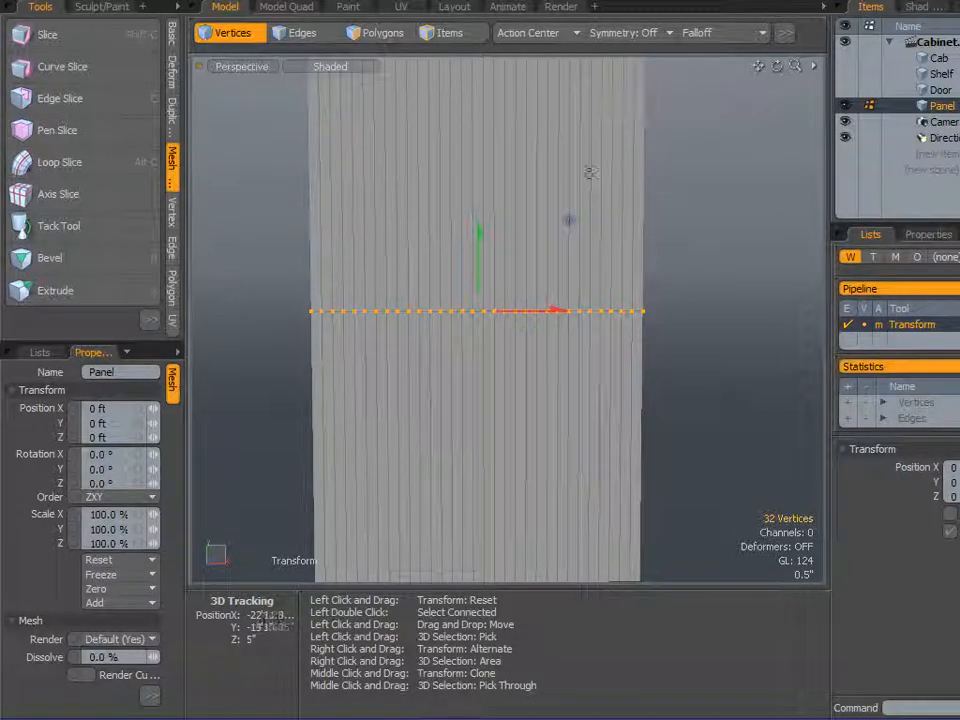
mouse_move(482, 245)
mouse_down()
mouse_move(478, 225)
mouse_move(480, 252)
mouse_up()
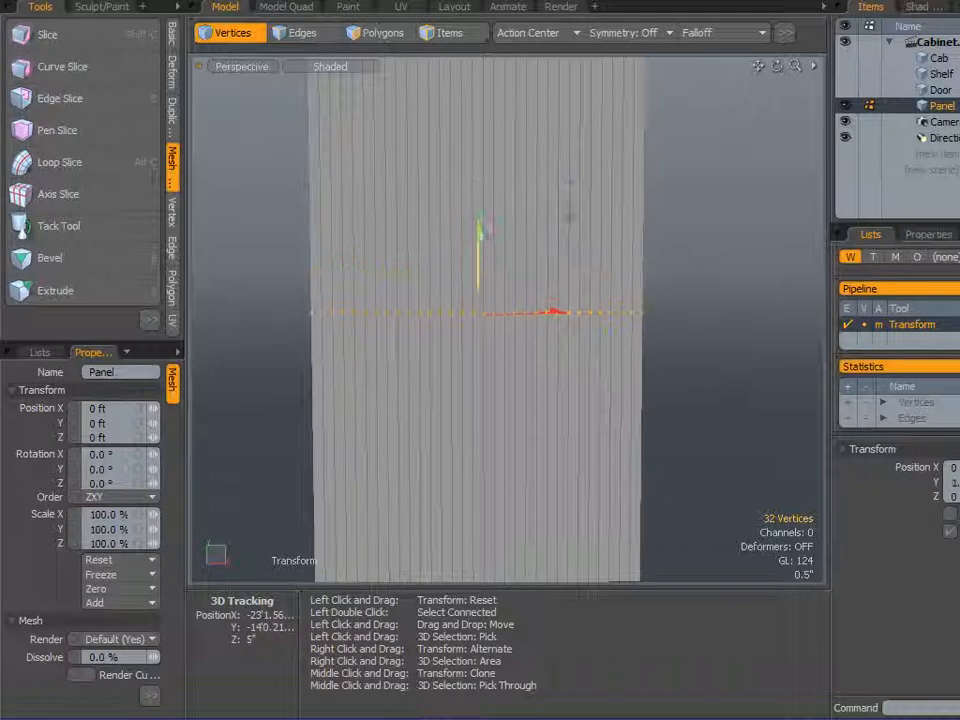
click(745, 33)
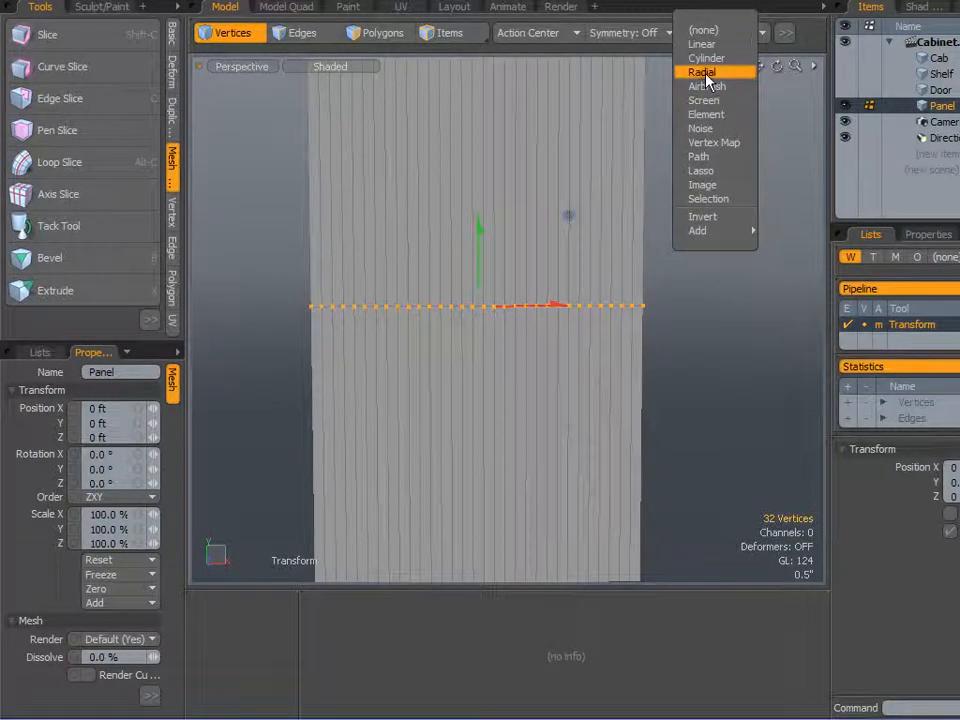
click(705, 73)
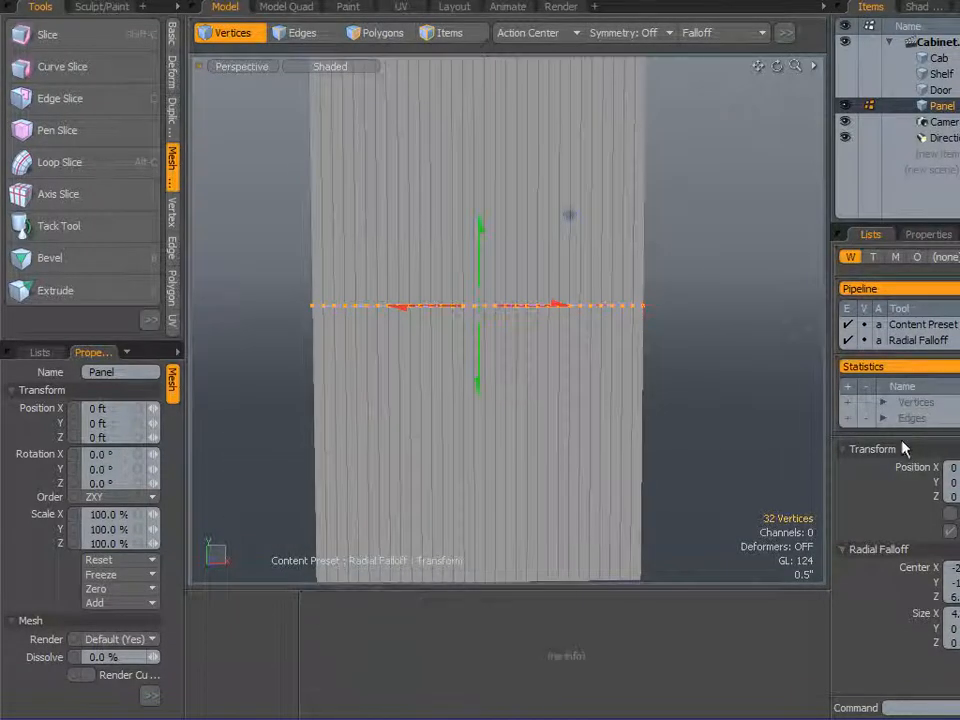
Enlarge the tool properties area and set the radial falloff's shape preset to the first Ease option after Linear.
drag(902, 433, 911, 246)
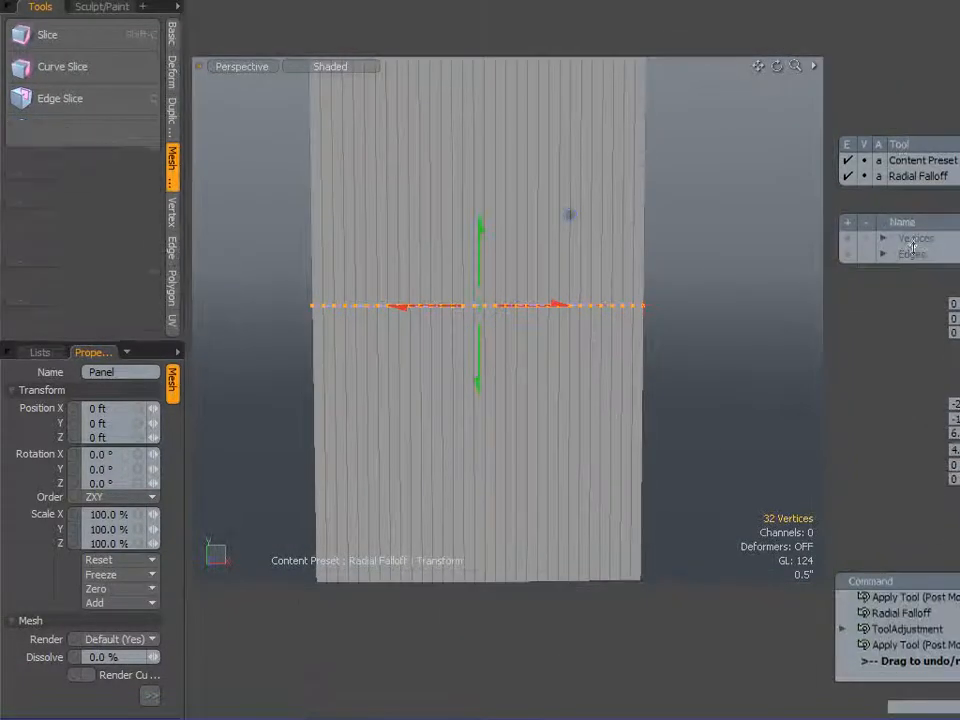
drag(913, 533, 920, 638)
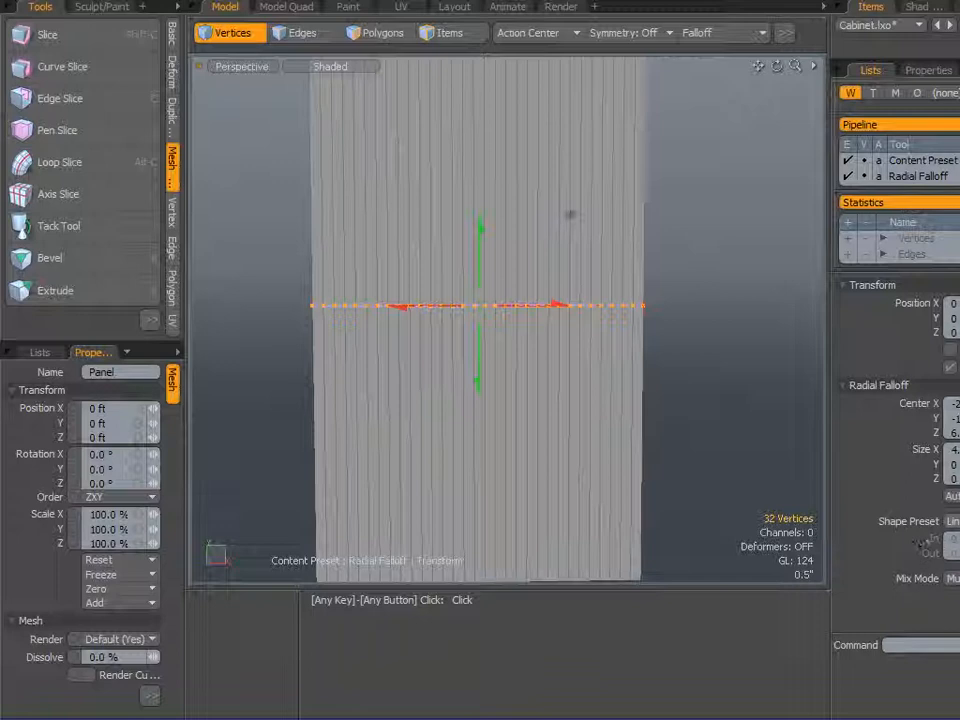
click(950, 521)
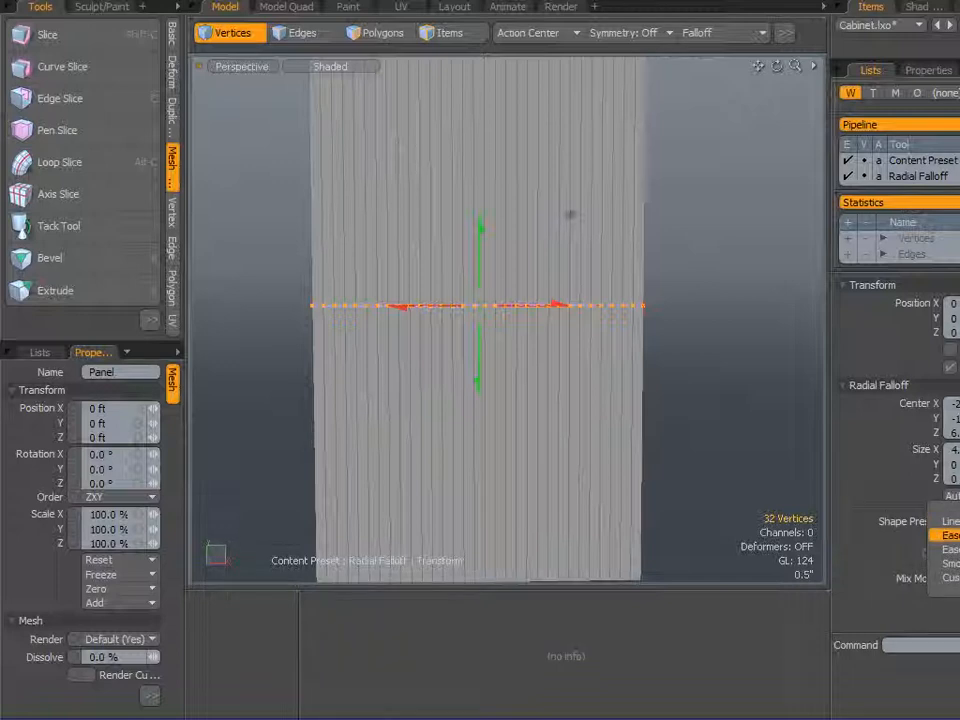
click(948, 536)
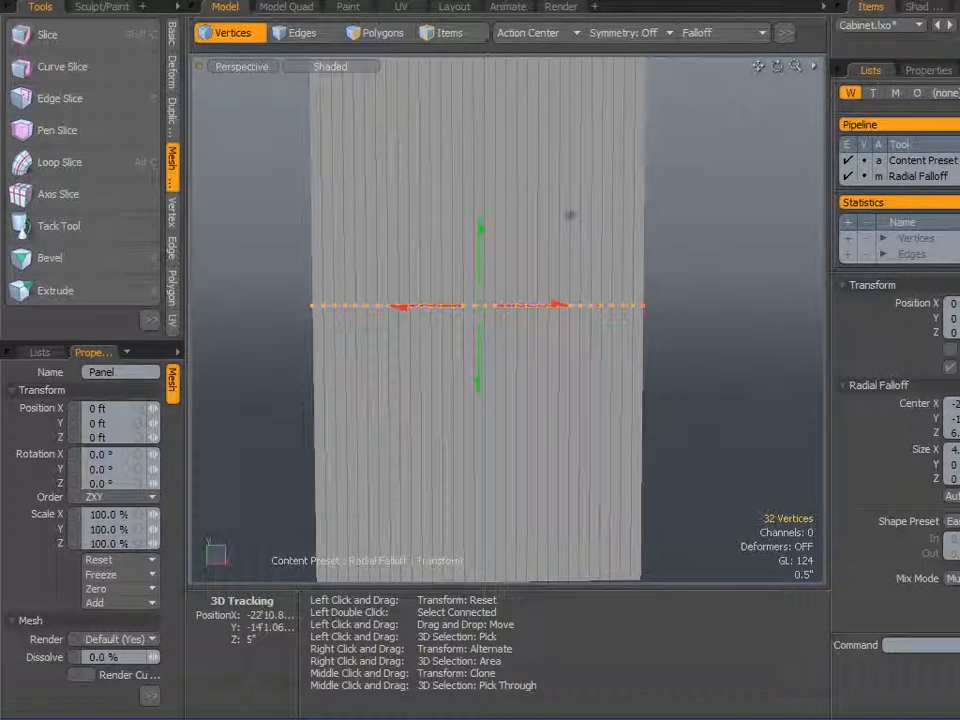
Raise the panel's middle row of vertices into an arch and narrow the radial falloff in X so the outermost vertices stay flat.
scroll(500, 197, up, 3)
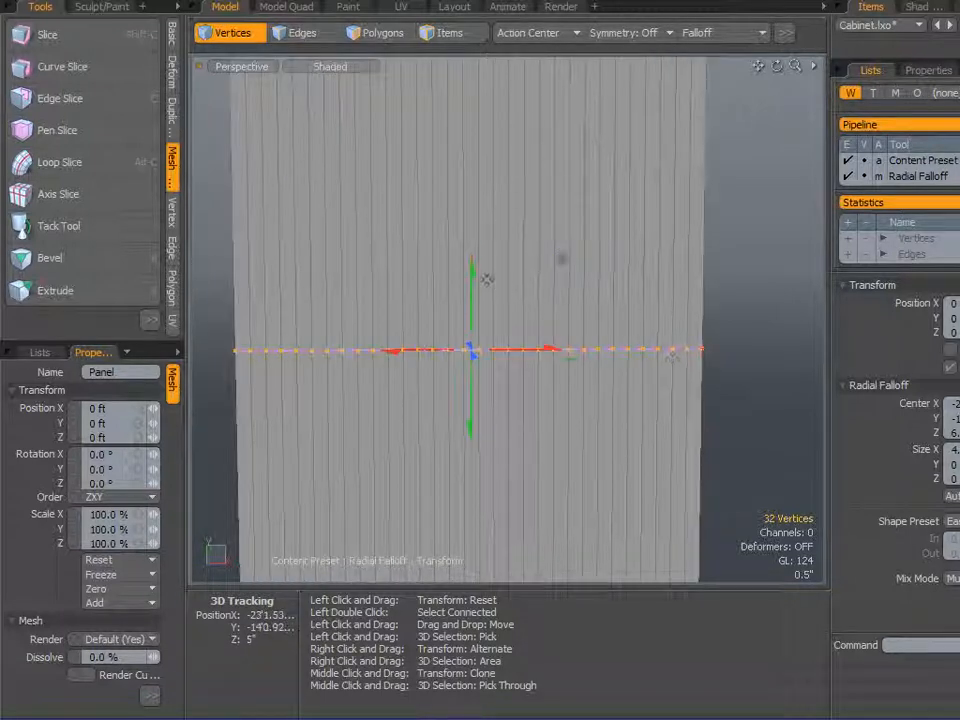
drag(476, 279, 471, 150)
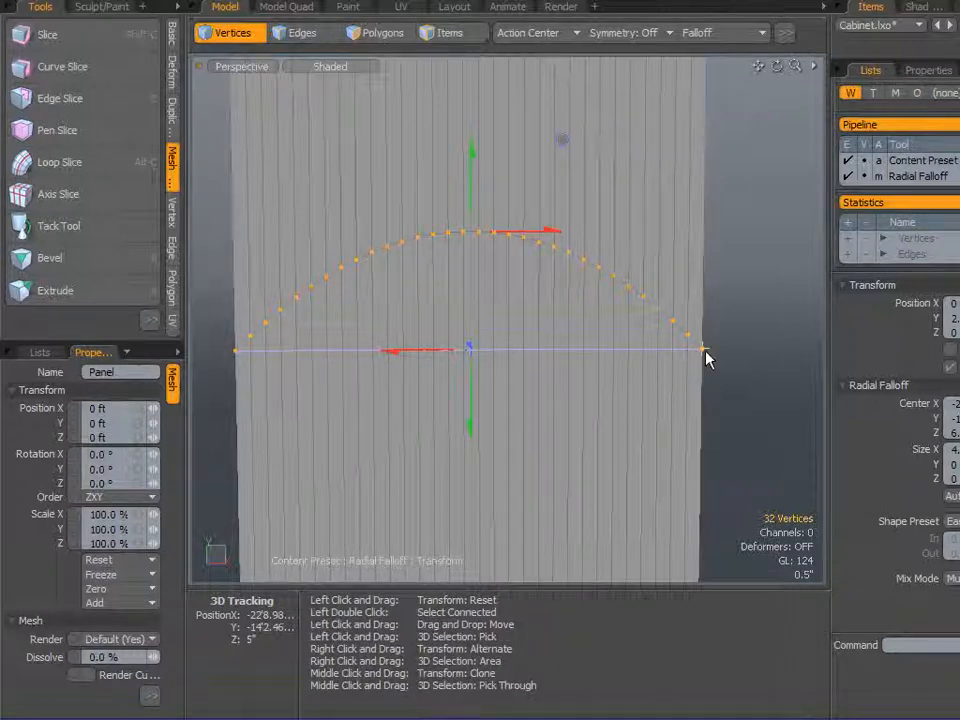
scroll(767, 357, up, 3)
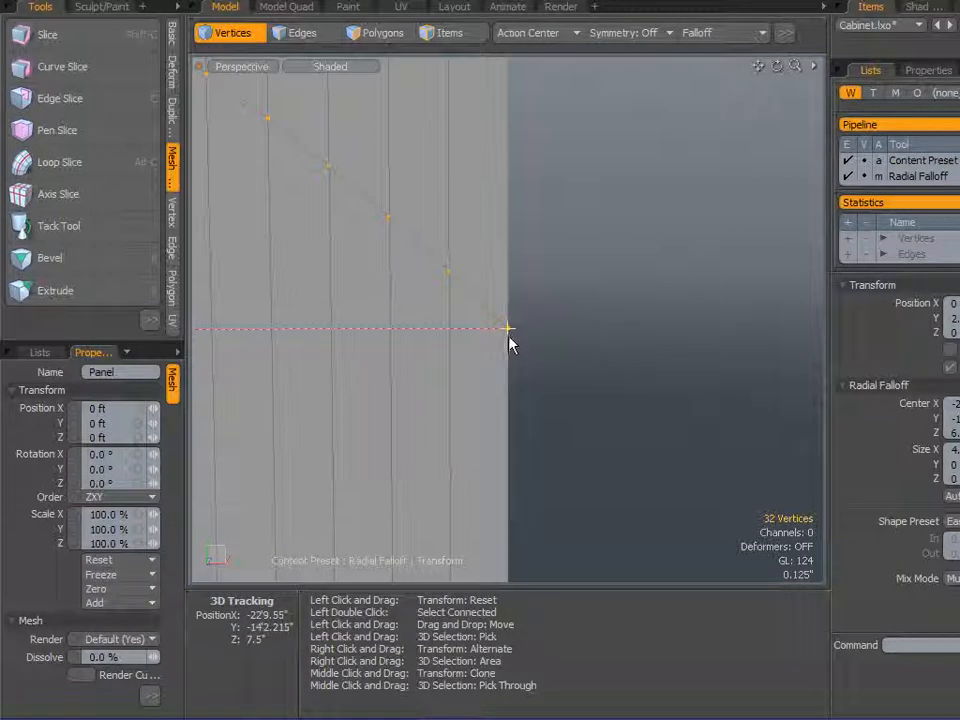
alt+drag(571, 349, 731, 386)
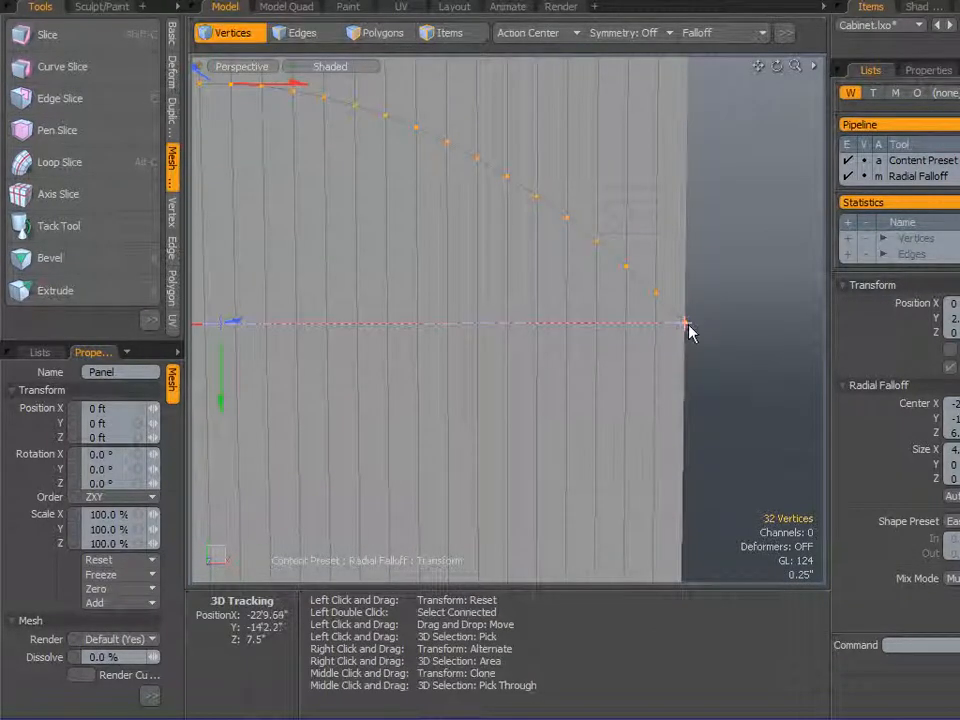
drag(688, 326, 432, 322)
drag(536, 323, 585, 323)
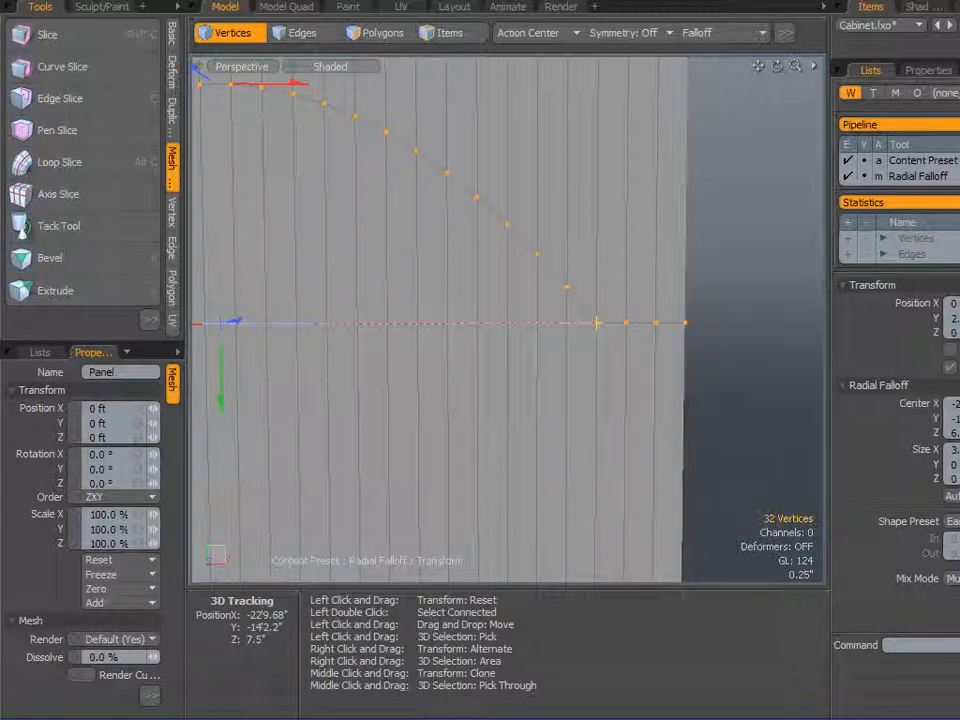
Try to align the radial falloff's end with the fourth vertex from the panel's side edge, undoing the stray moves.
scroll(624, 315, up, 2)
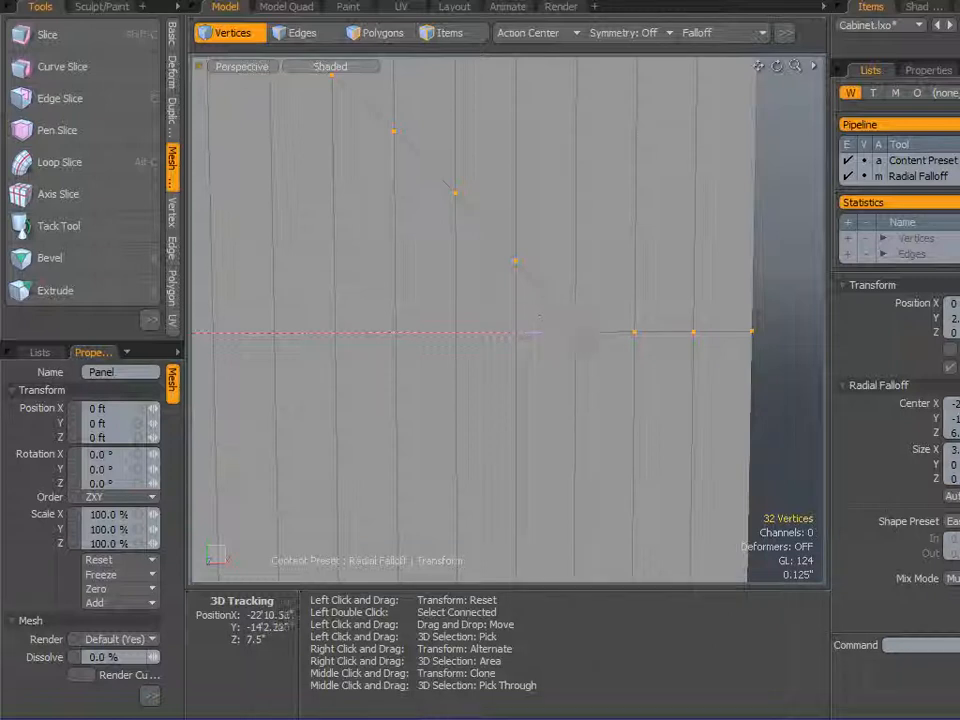
drag(569, 333, 562, 334)
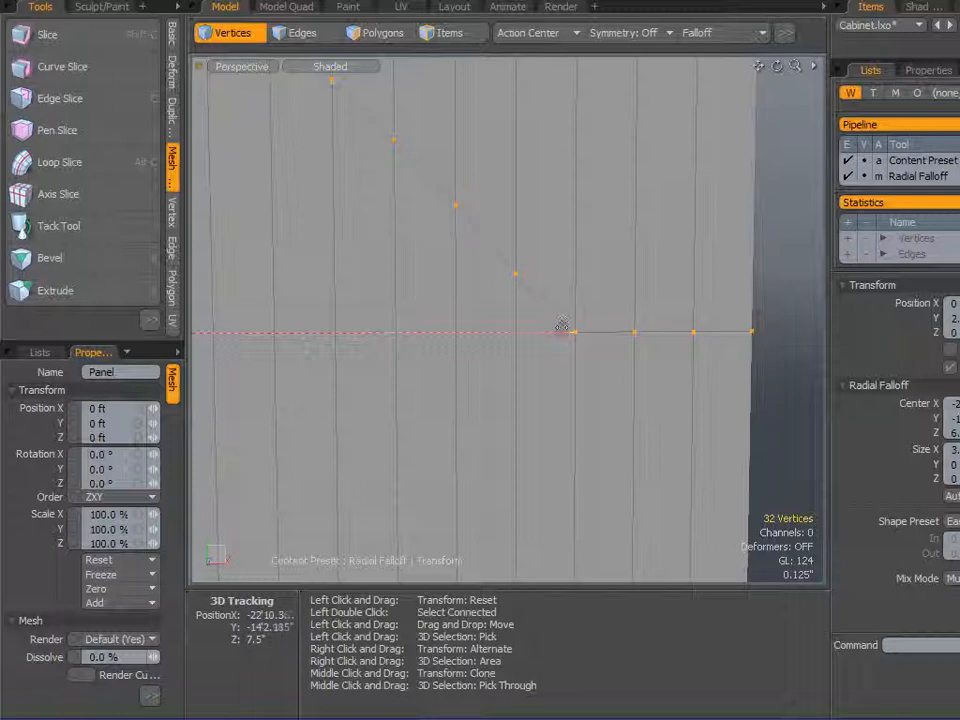
click(555, 334)
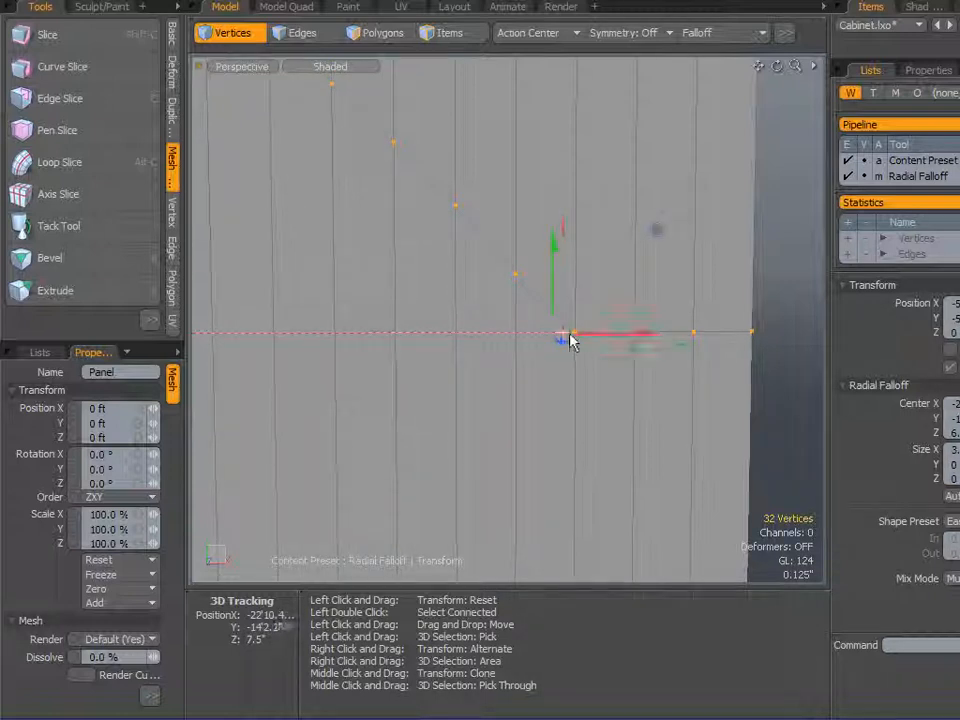
key(ctrl+z)
key(ctrl+z)
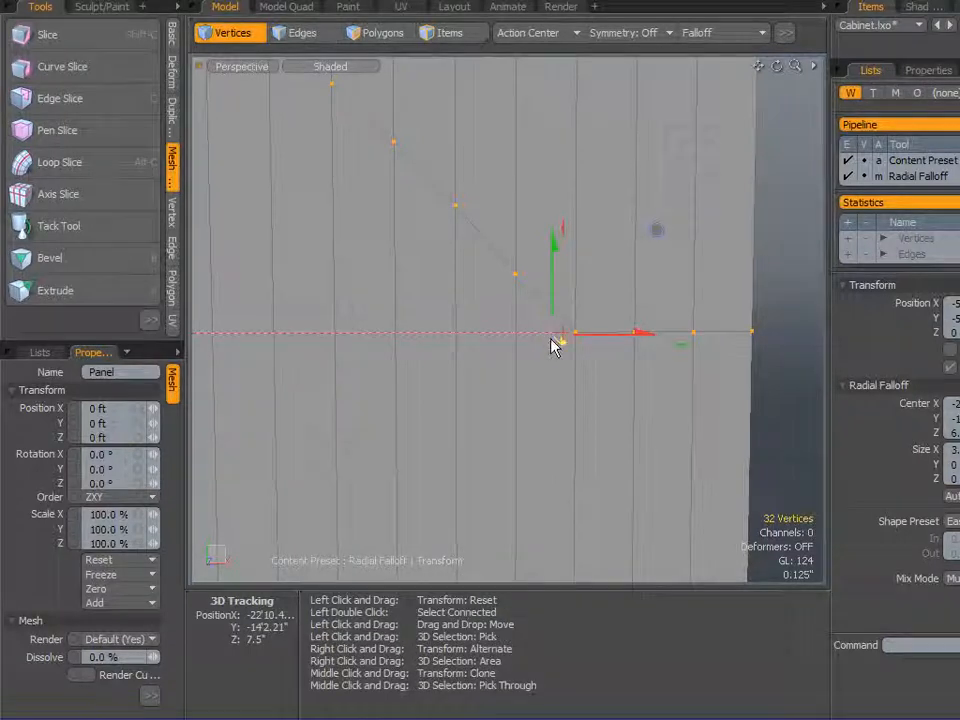
drag(565, 338, 565, 80)
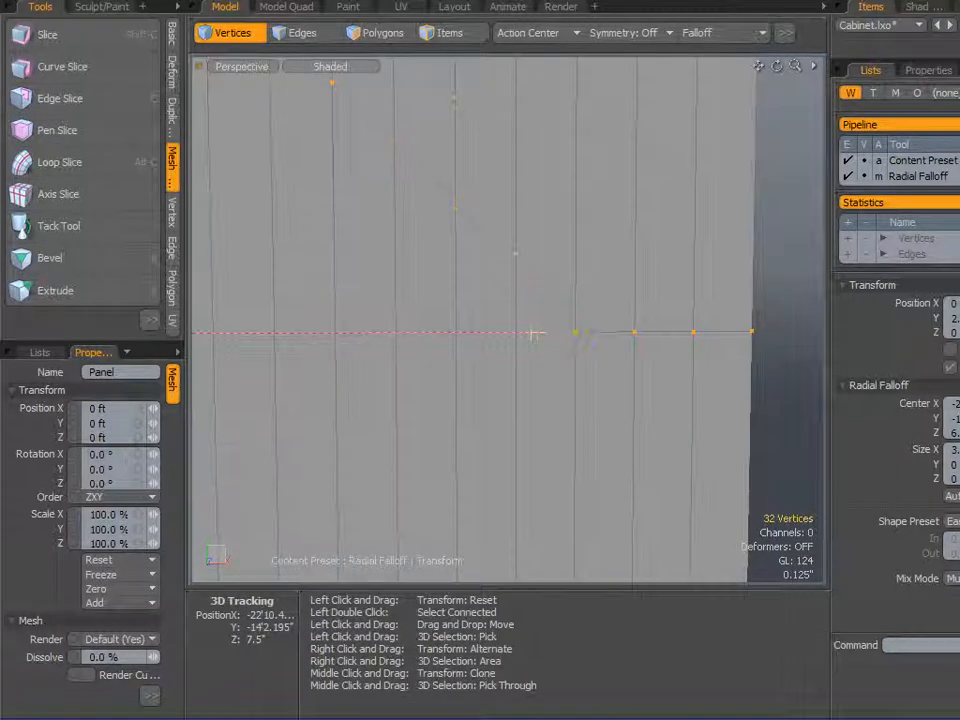
key(ctrl+z)
Try resizing the radial falloff in X and moving its center up along Y, and drop the transform.
drag(752, 332, 626, 332)
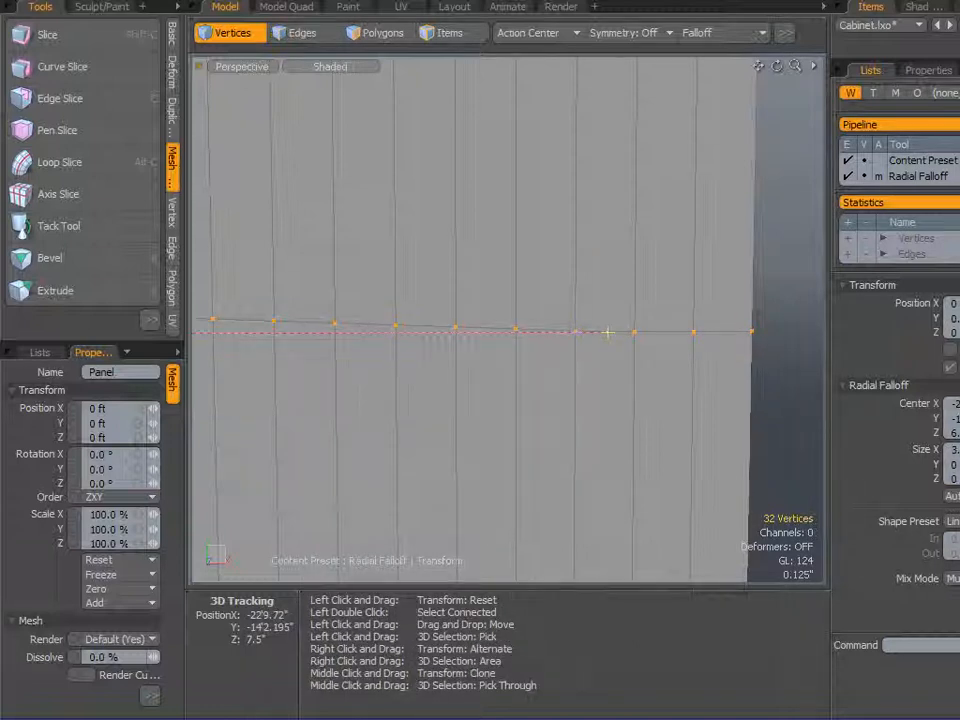
scroll(352, 316, down, 4)
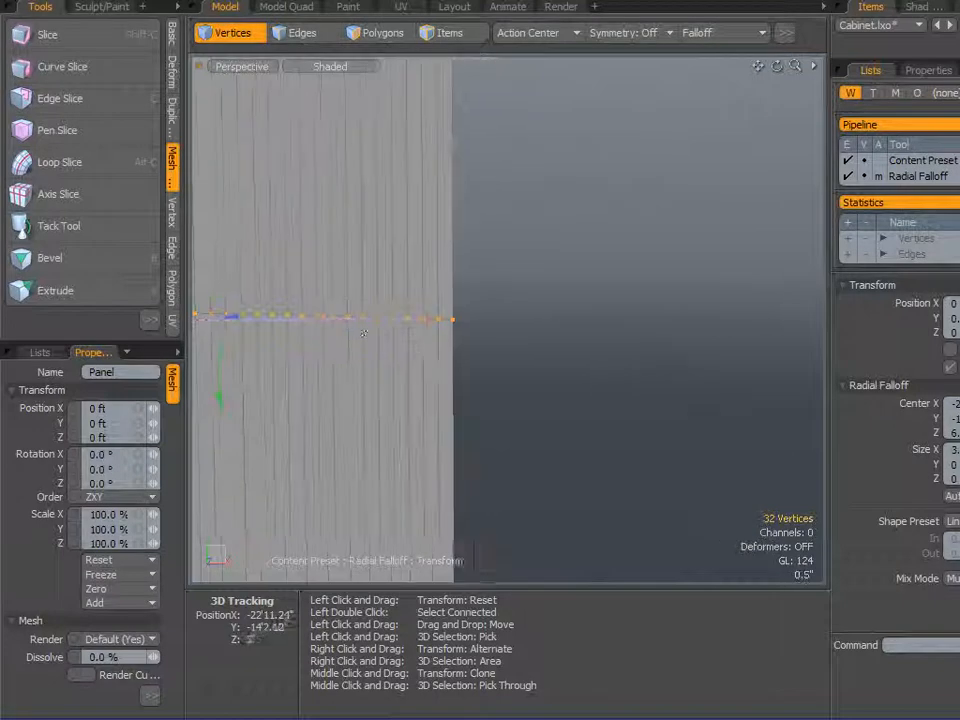
alt+right_drag(388, 352, 592, 344)
drag(426, 380, 425, 308)
key(space)
scroll(463, 327, down, 3)
alt+right_drag(424, 336, 467, 349)
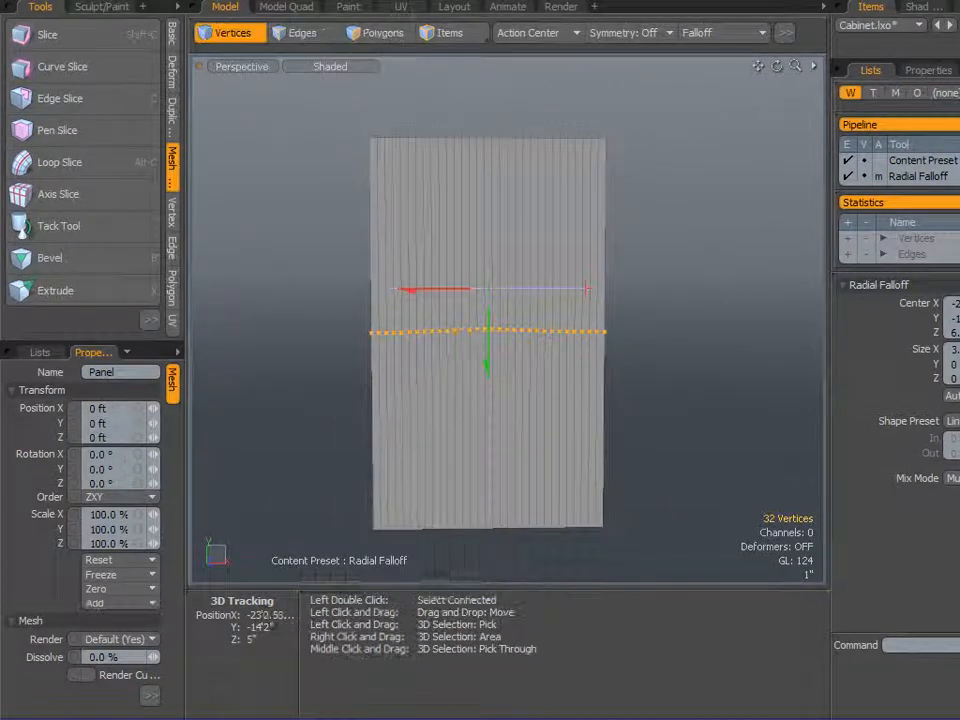
Undo the arch and falloff edits back to the straight middle row of vertices and clear the active tool.
scroll(464, 337, up, 3)
key(ctrl+z)
key(ctrl+z)
key(ctrl+z)
key(ctrl+z)
key(ctrl+z)
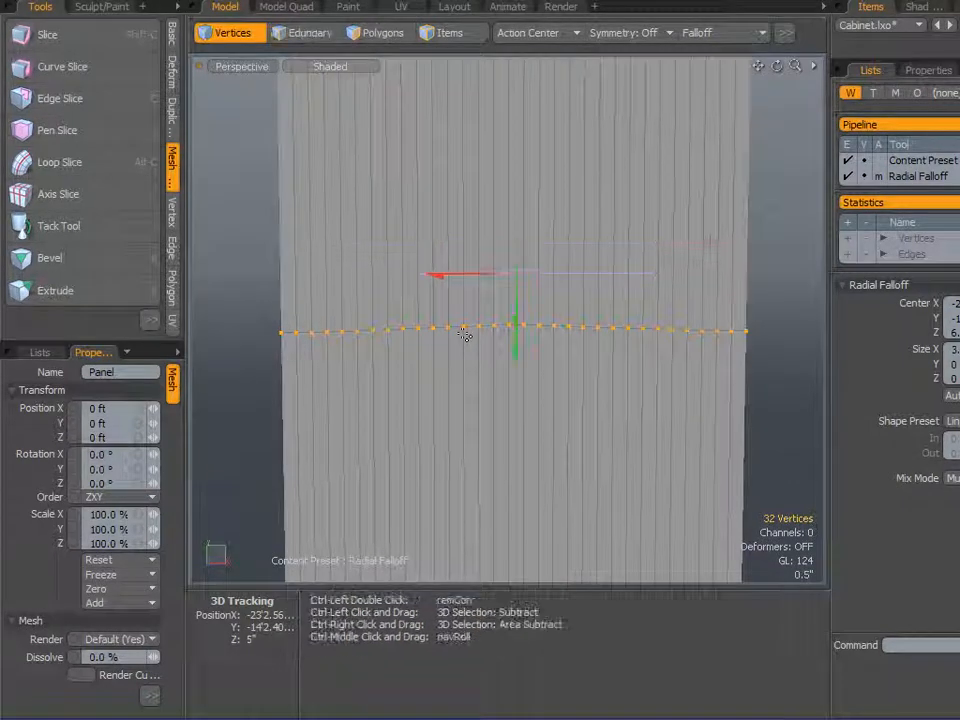
key(space)
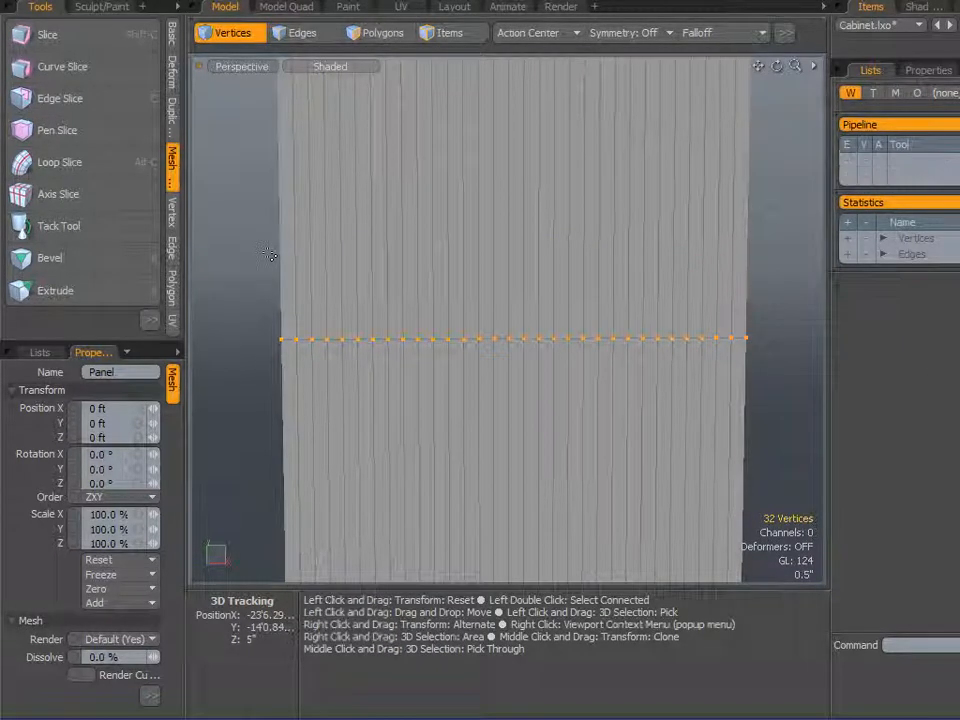
Start a move with a Radial falloff on the middle row and narrow the falloff's X size to end just inside the panel's sides.
key(w)
click(728, 35)
click(714, 40)
click(715, 42)
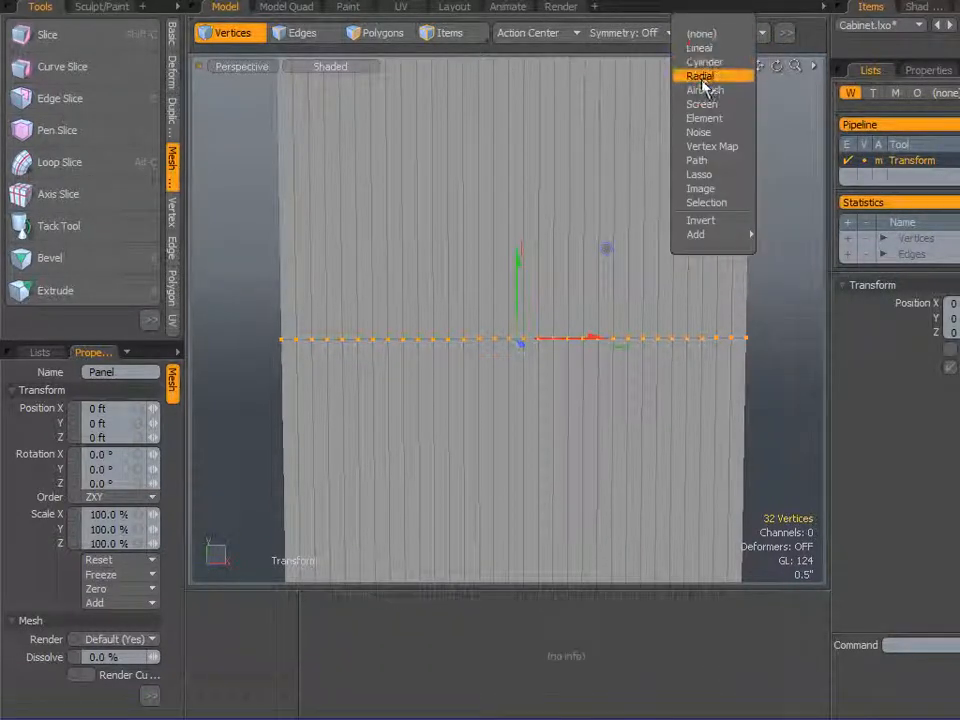
click(707, 80)
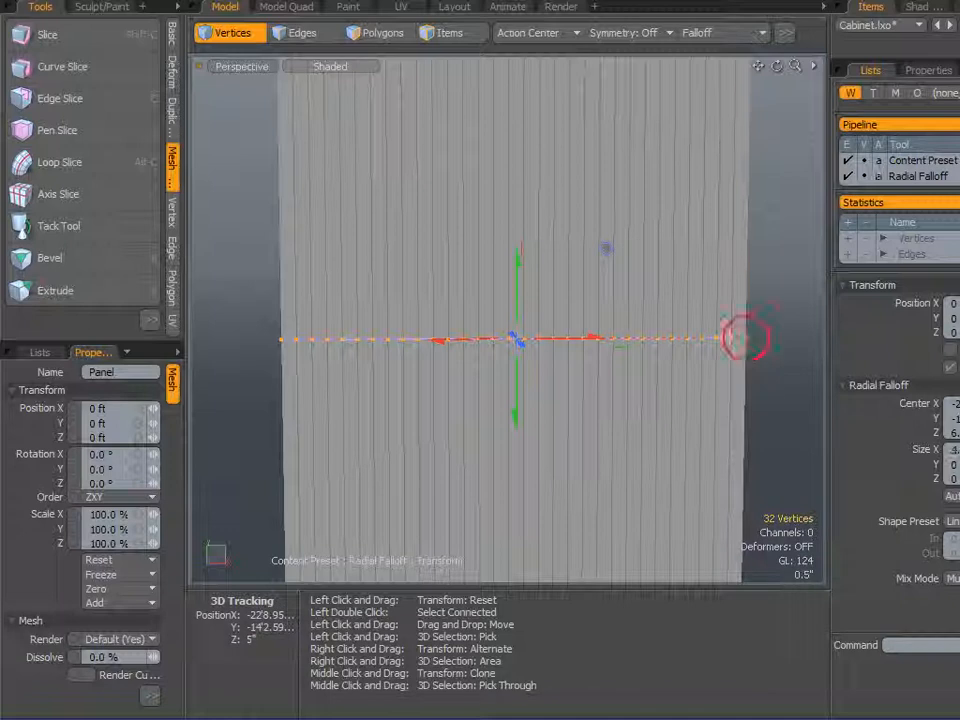
drag(740, 338, 711, 338)
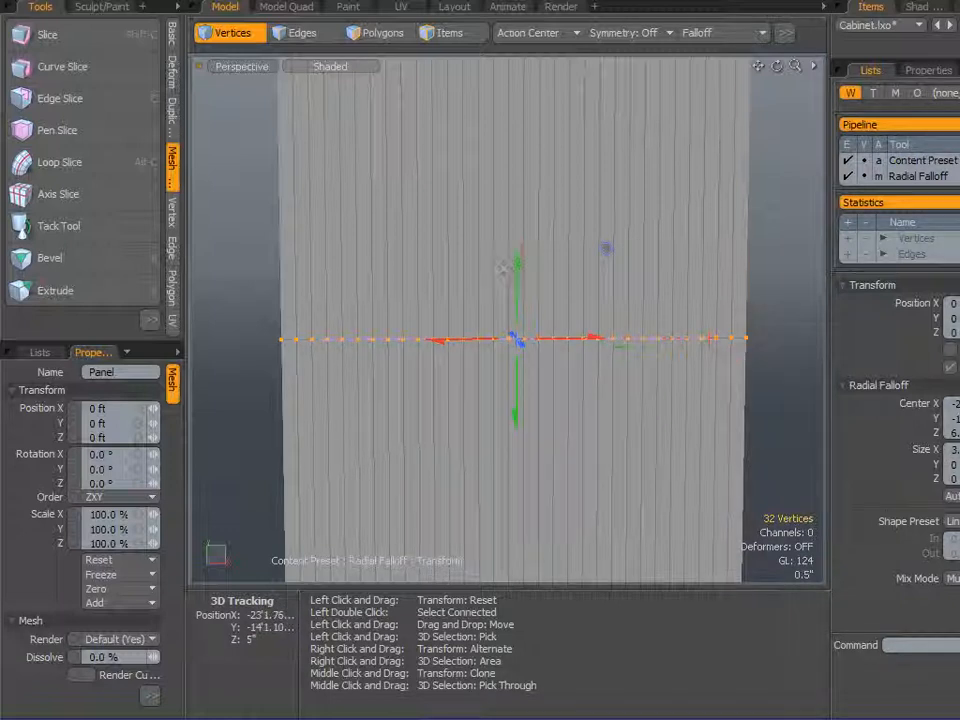
Raise the middle row along Y into a low arch, using an Ease shape preset for the radial falloff.
drag(521, 276, 521, 198)
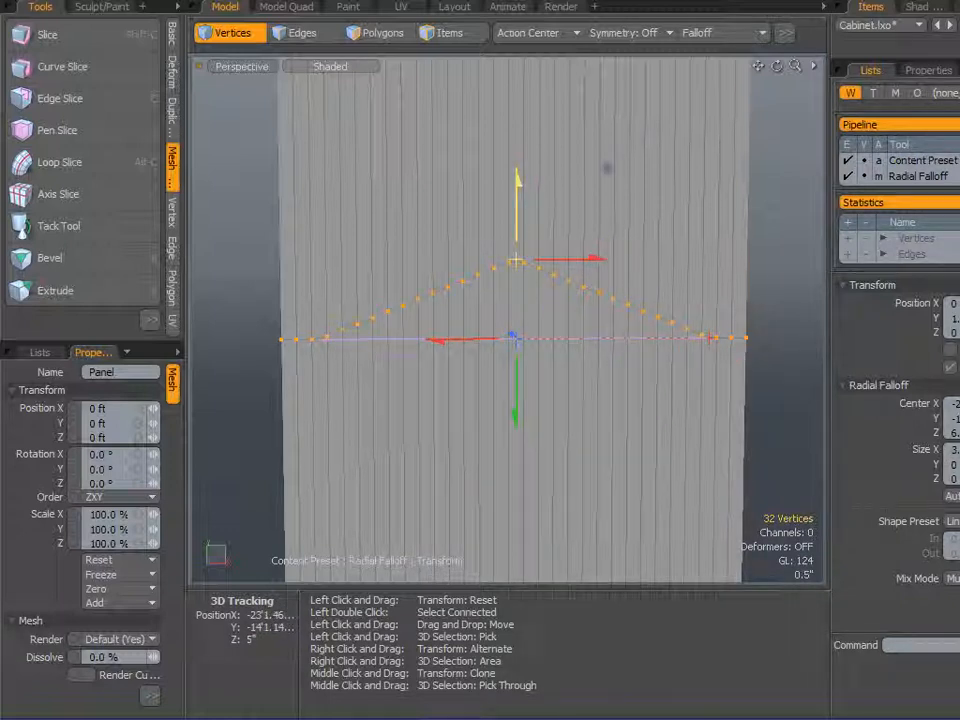
click(952, 521)
click(950, 540)
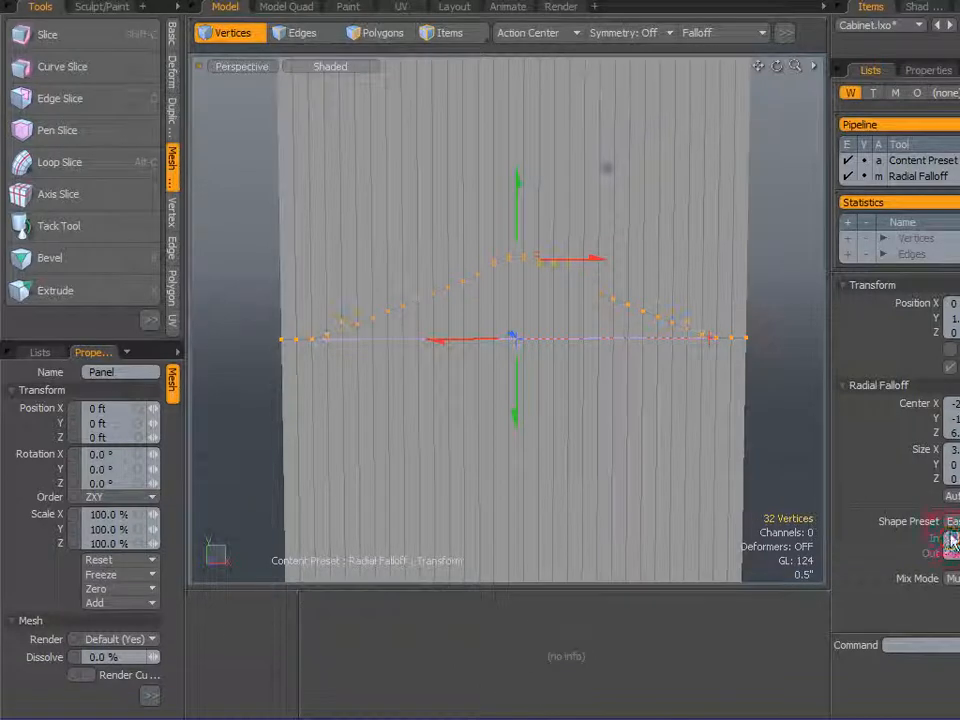
drag(521, 190, 518, 203)
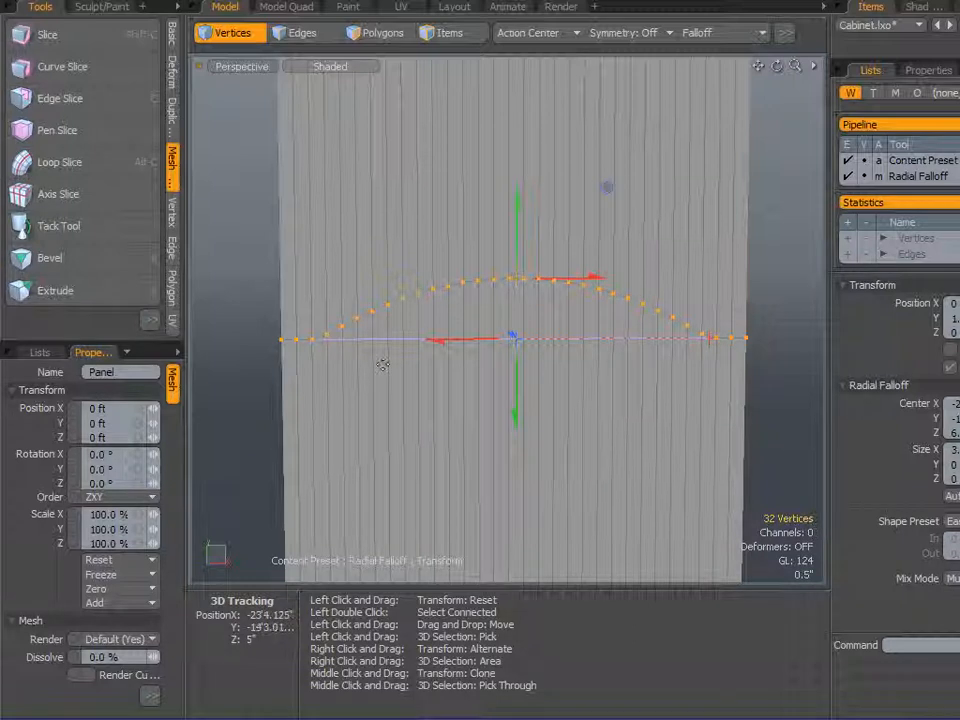
Set the falloff to none and move the whole arched row up along Y to near the panel's top edge.
key(space)
click(708, 33)
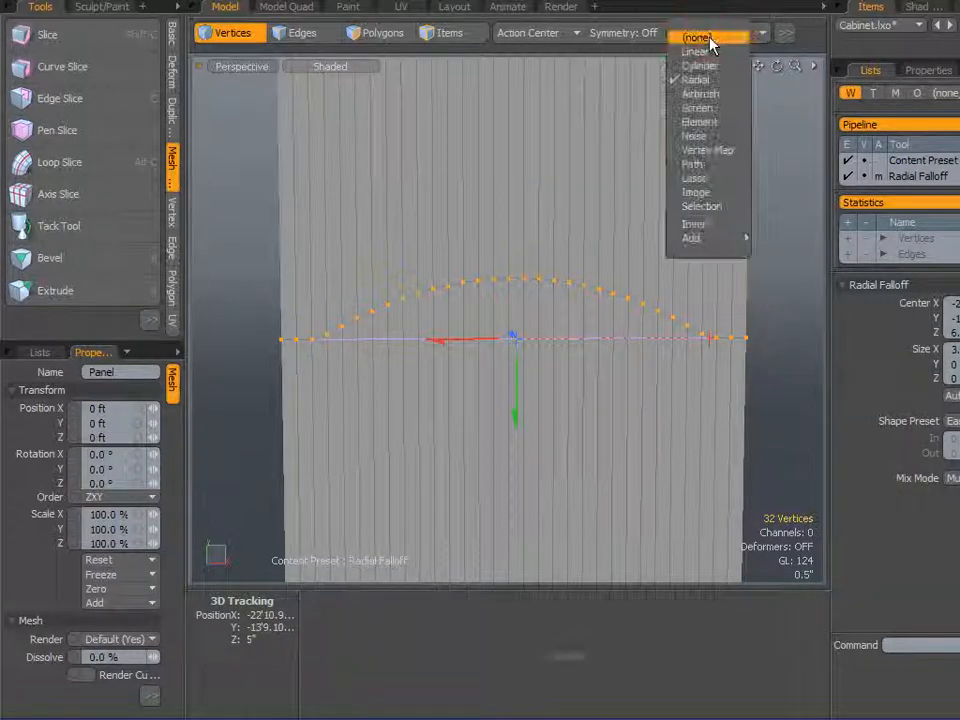
click(712, 40)
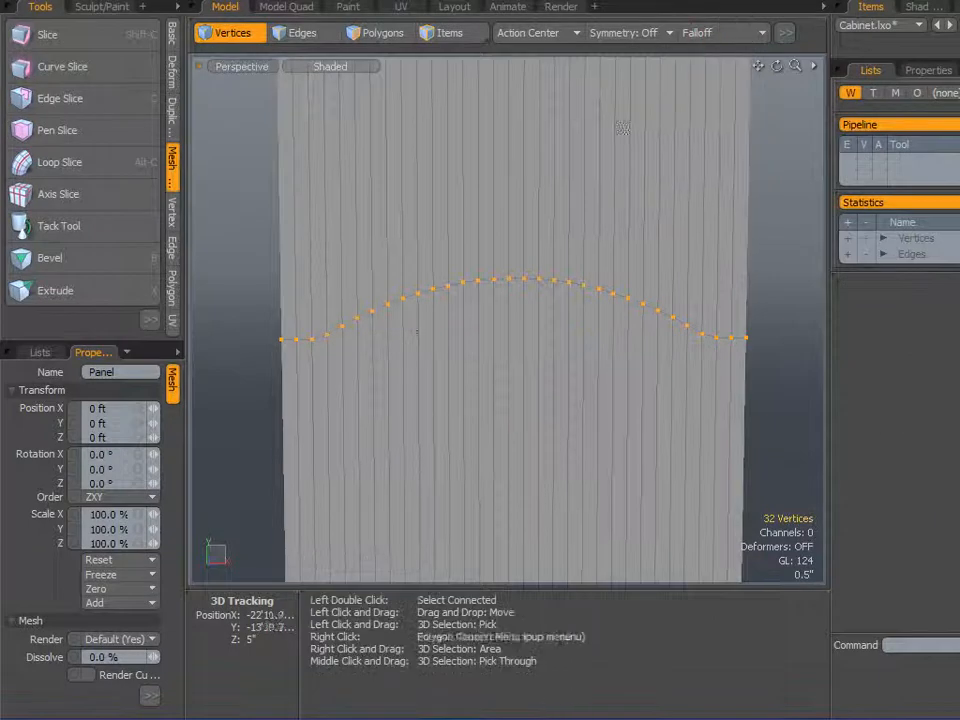
key(w)
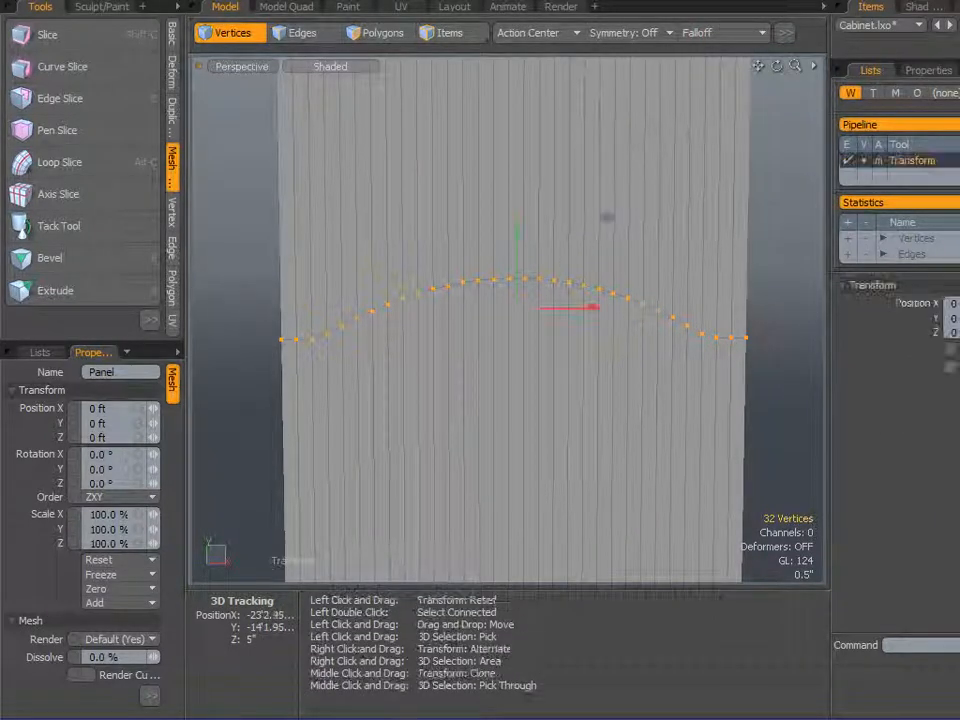
scroll(600, 276, down, 2)
alt+shift+drag(645, 220, 613, 390)
drag(512, 408, 512, 250)
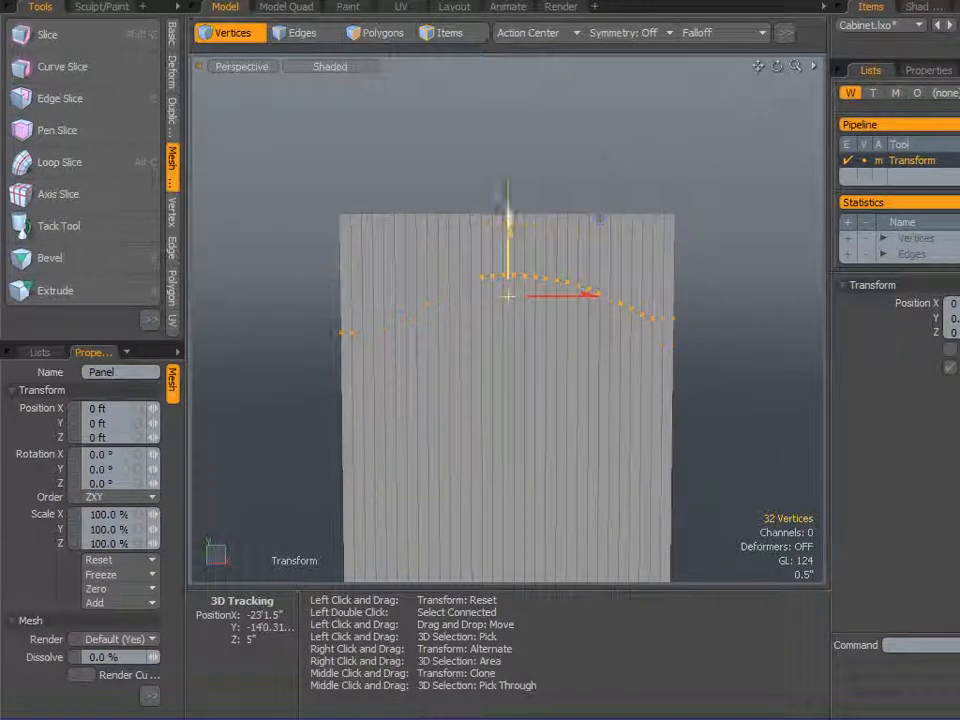
Fine-tune the arched row's height so its peak sits just below the panel's top edge, and drop the transform.
alt+shift+drag(510, 181, 493, 302)
scroll(452, 345, up, 5)
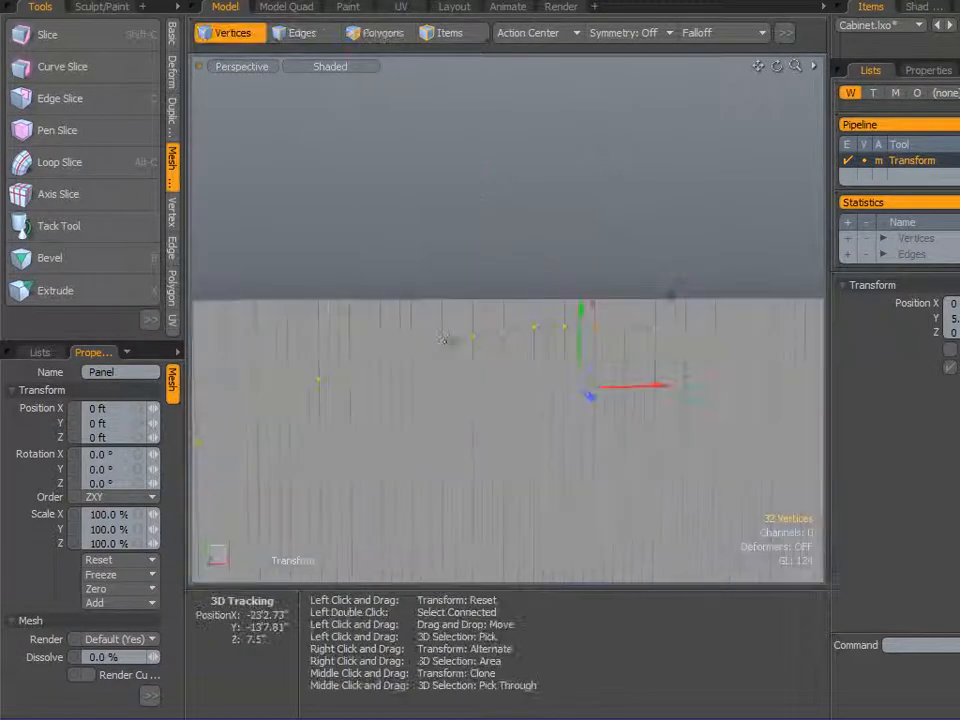
drag(581, 322, 581, 302)
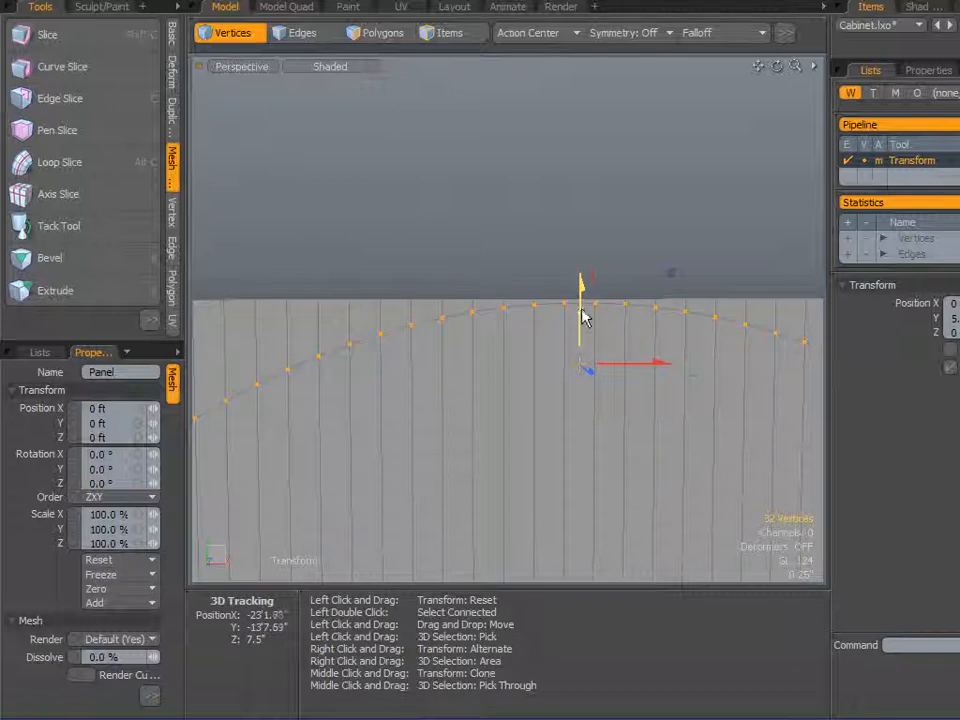
scroll(585, 305, up, 3)
scroll(583, 321, down, 10)
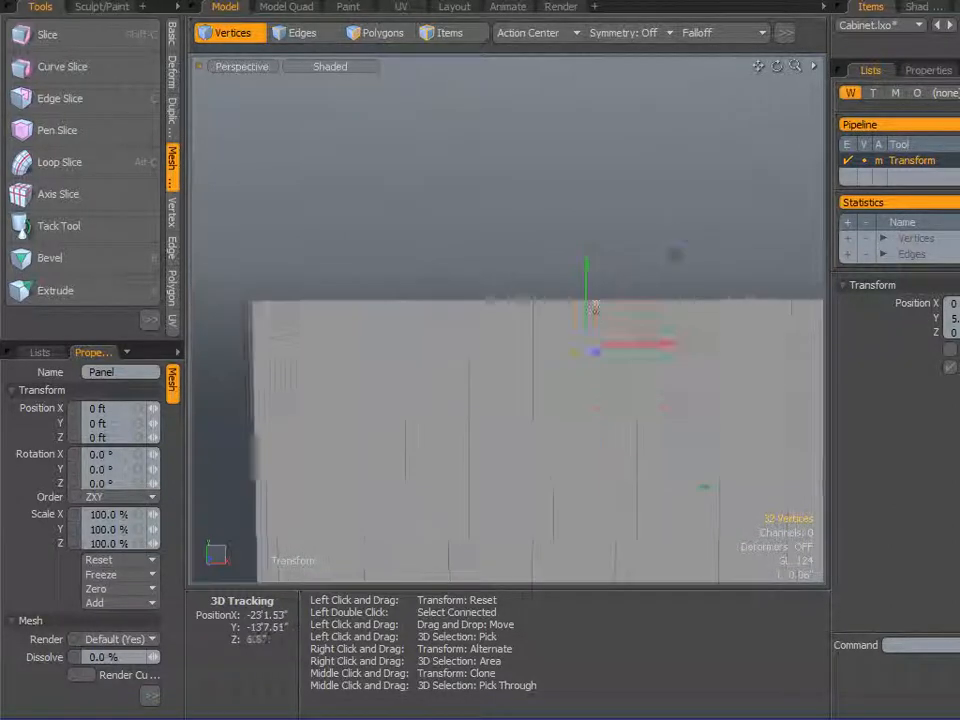
alt+shift+drag(645, 401, 584, 292)
key(space)
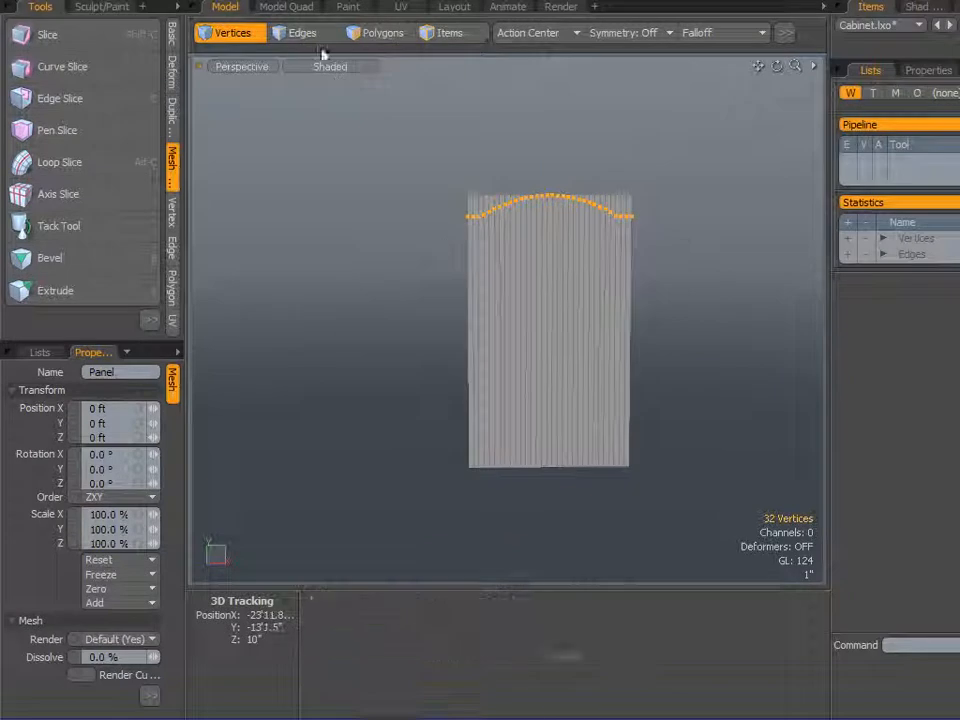
Switch to polygon mode and select all the panel strips below the arched row.
click(380, 33)
mouse_move(349, 261)
alt+mouse_down()
mouse_move(508, 315)
mouse_move(612, 292)
alt+mouse_up()
click(448, 310)
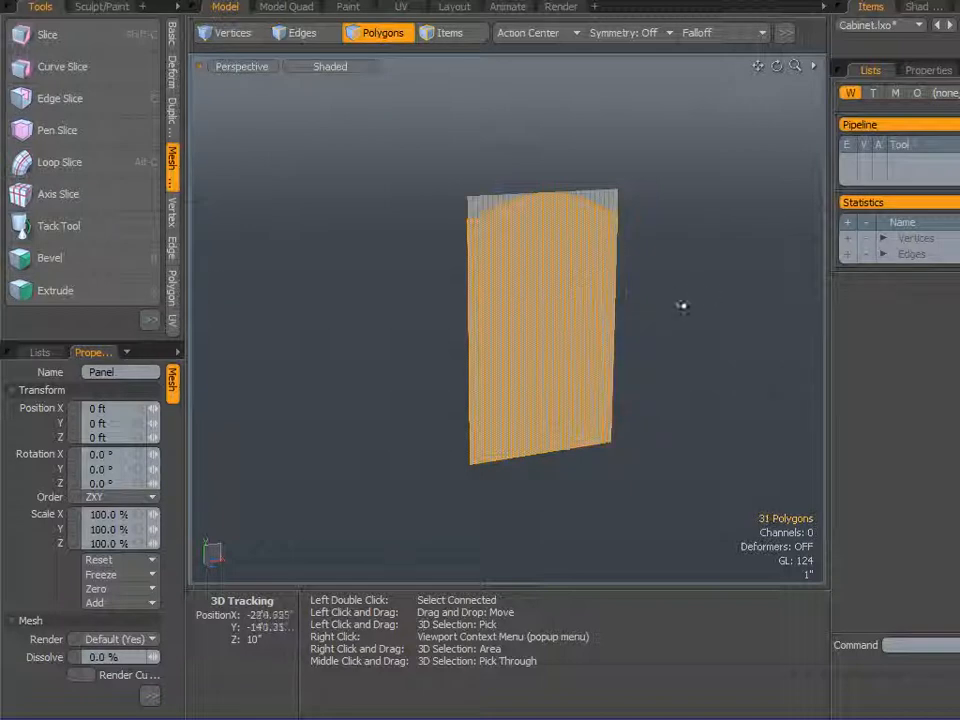
Start a grouped polygon bevel on the selected arched strips and apply a panel profile preset.
key(b)
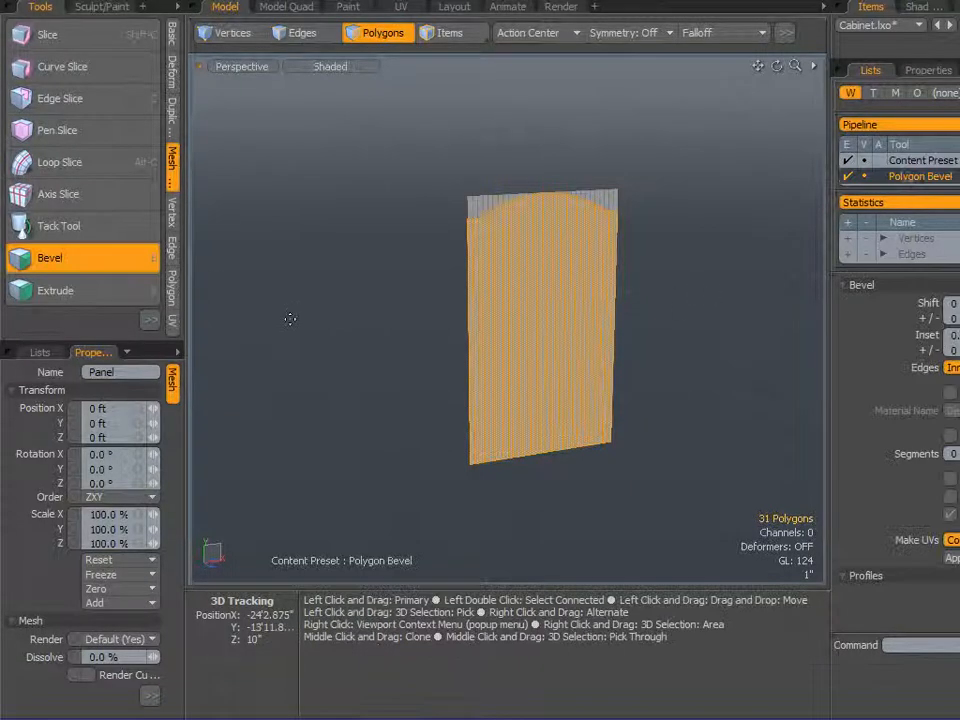
click(308, 321)
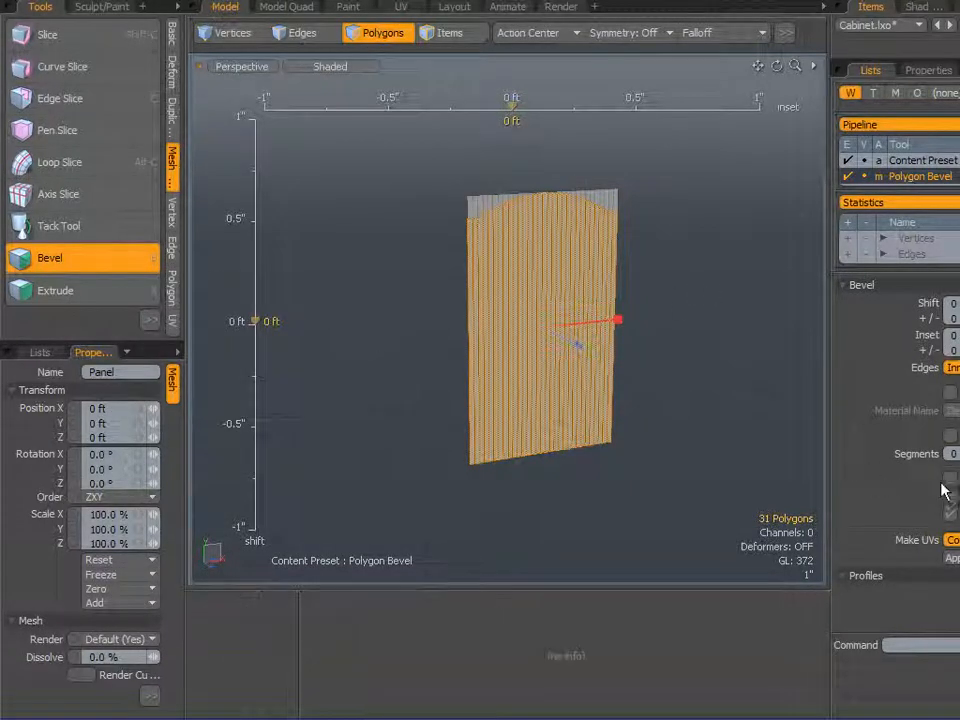
click(951, 436)
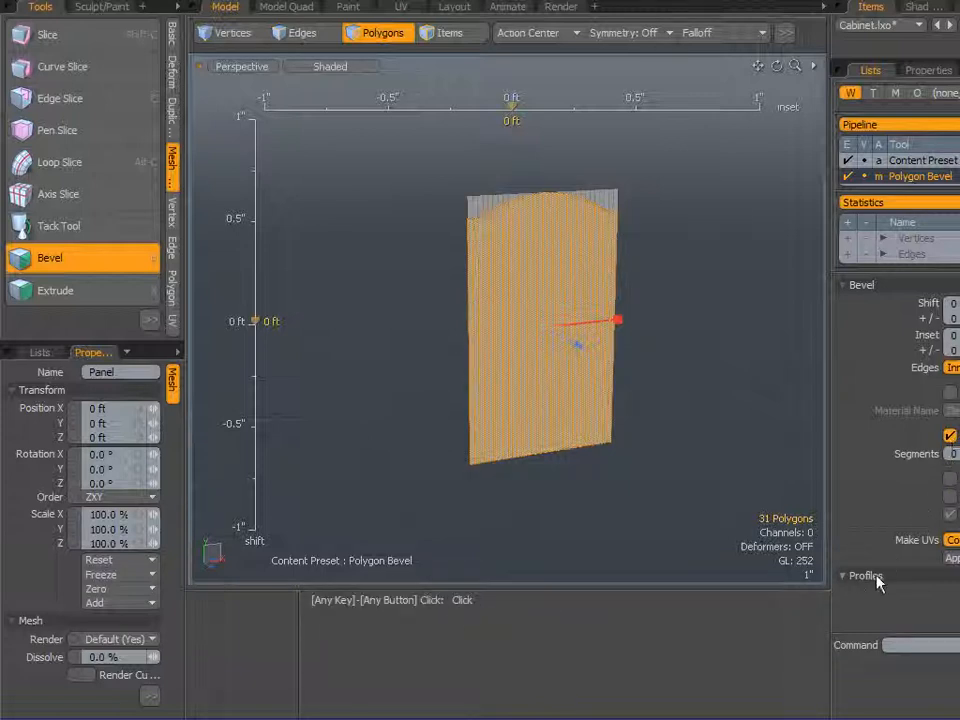
click(955, 603)
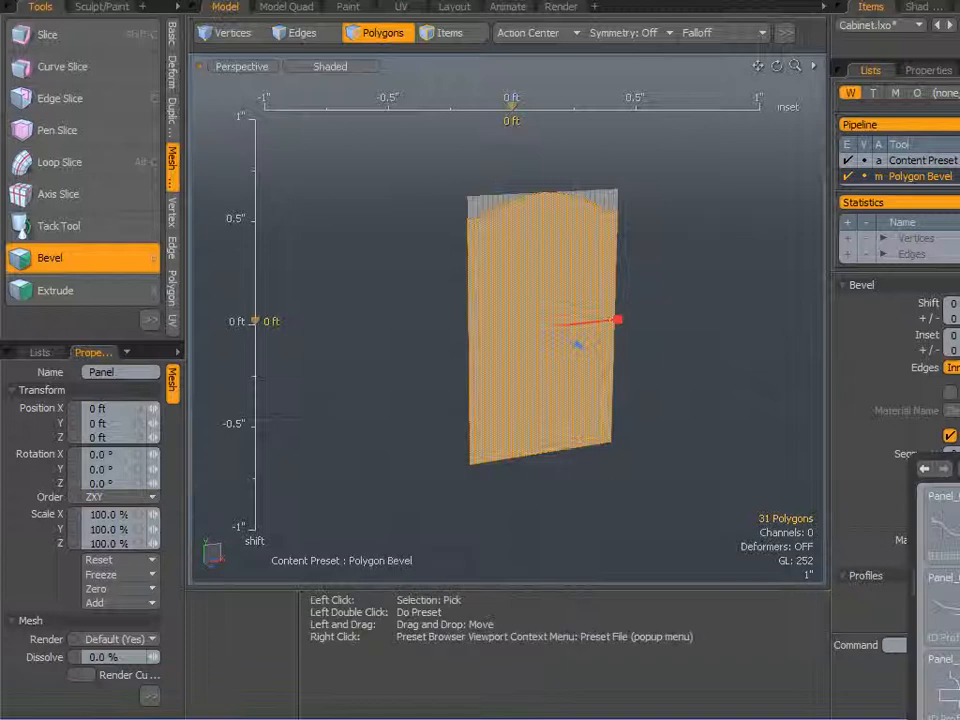
scroll(938, 600, down, 5)
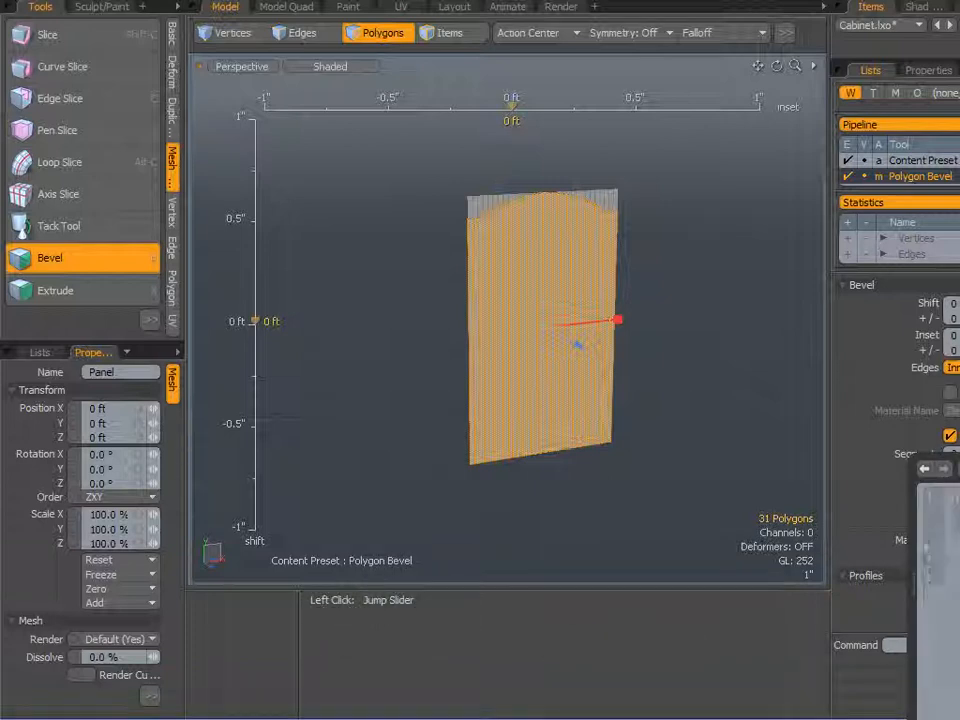
drag(952, 468, 958, 468)
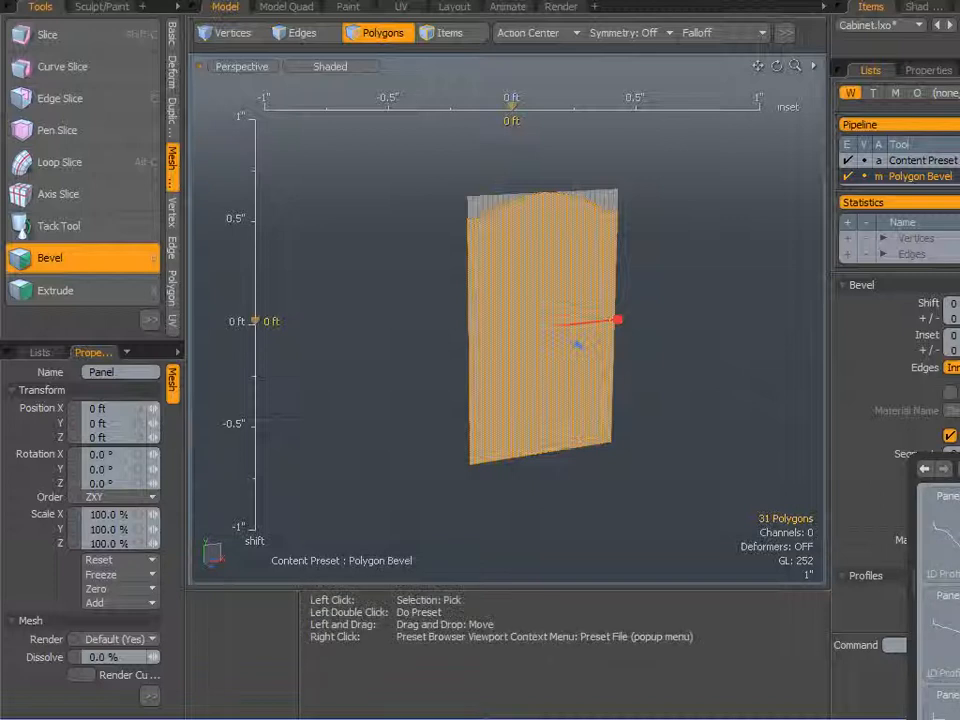
scroll(572, 343, up, 5)
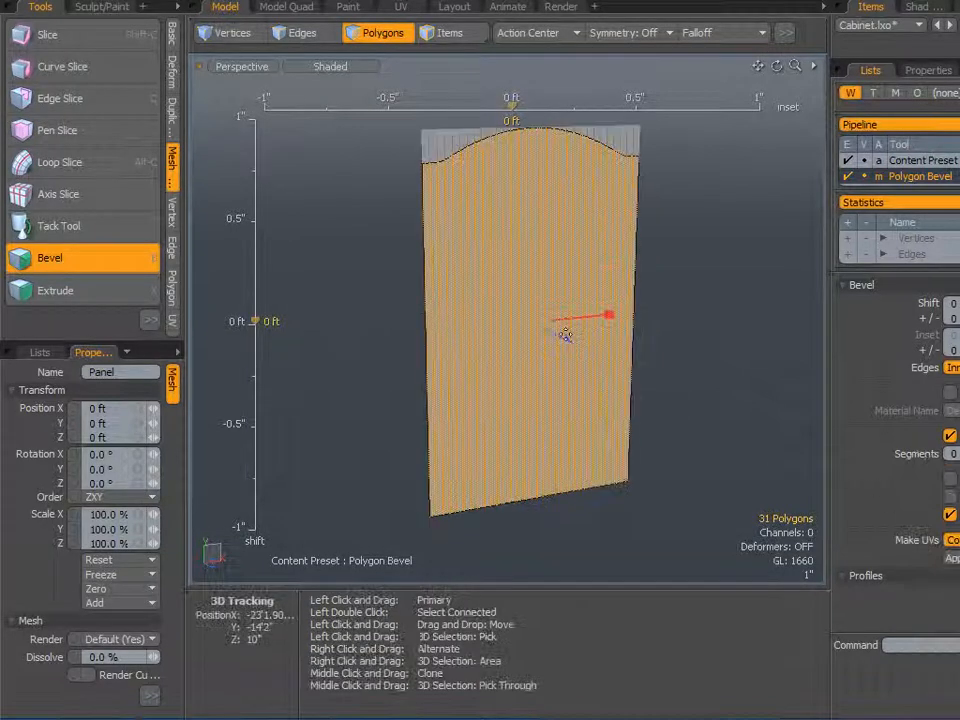
Set the profile bevel's shift to about 0.0838" while checking the panel's corner, drop the tool and deselect the strips.
alt+drag(464, 319, 593, 446)
scroll(580, 442, up, 10)
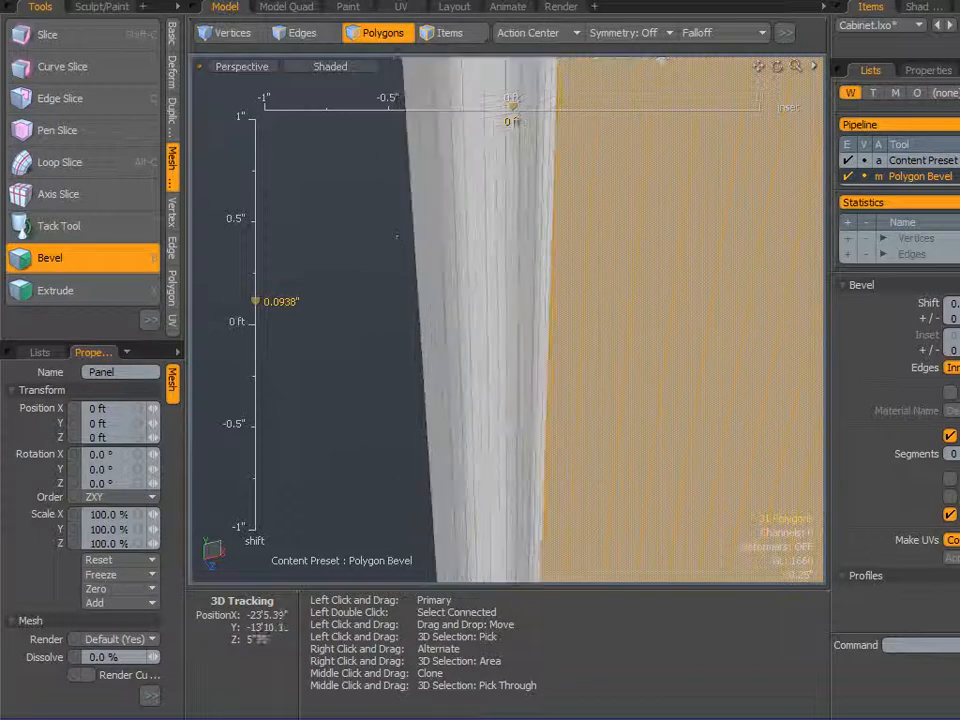
alt+drag(570, 261, 637, 383)
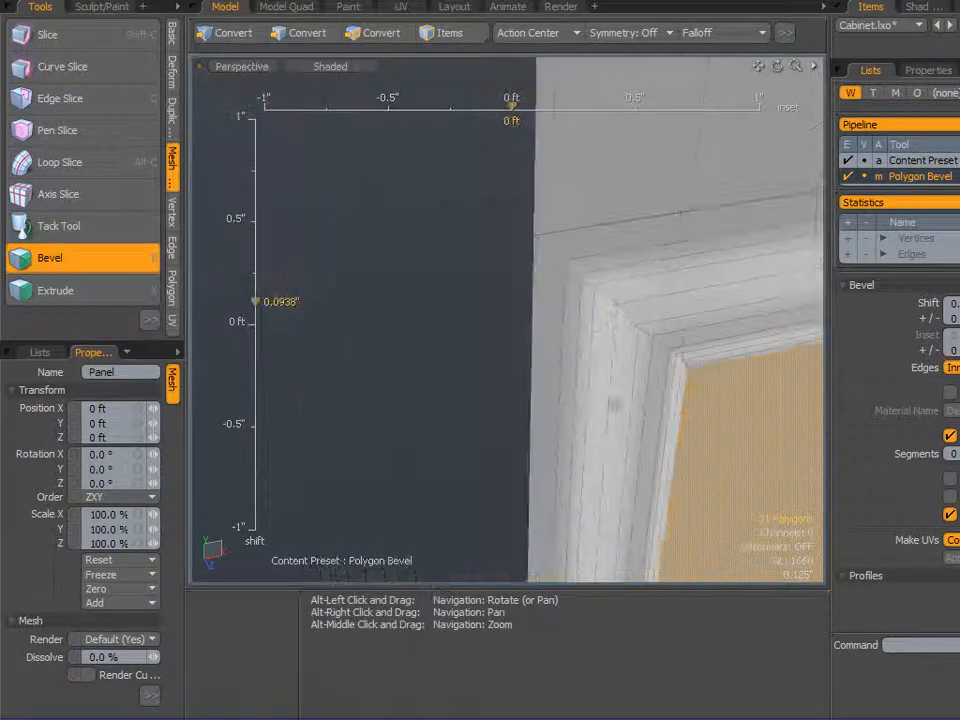
alt+drag(576, 403, 585, 352)
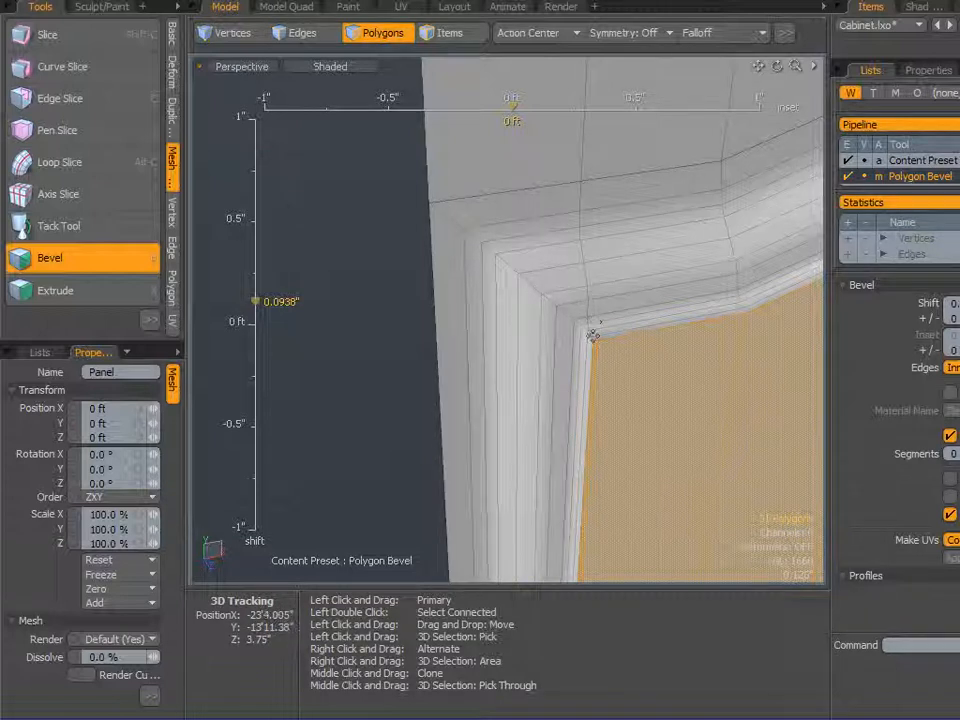
alt+drag(621, 326, 707, 540)
scroll(454, 281, up, 3)
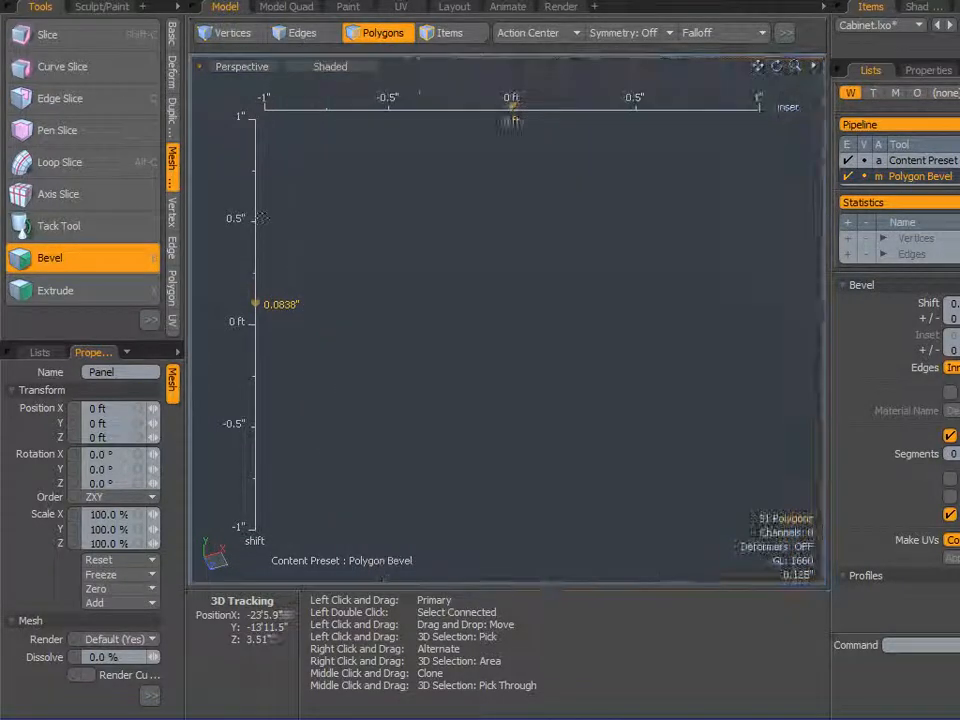
scroll(506, 283, up, 3)
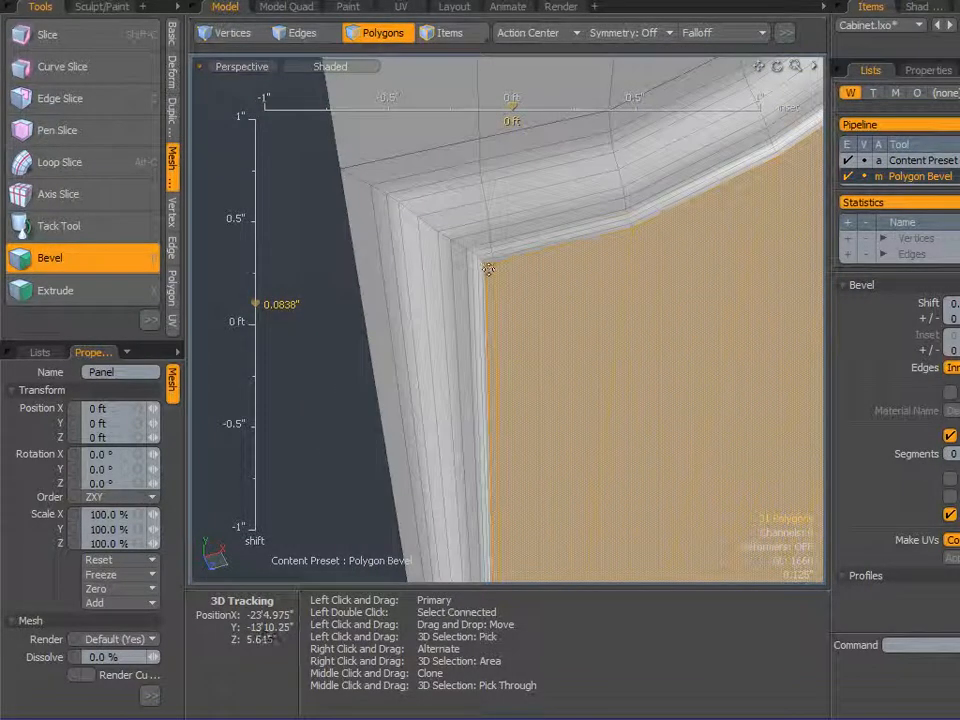
scroll(489, 264, up, 3)
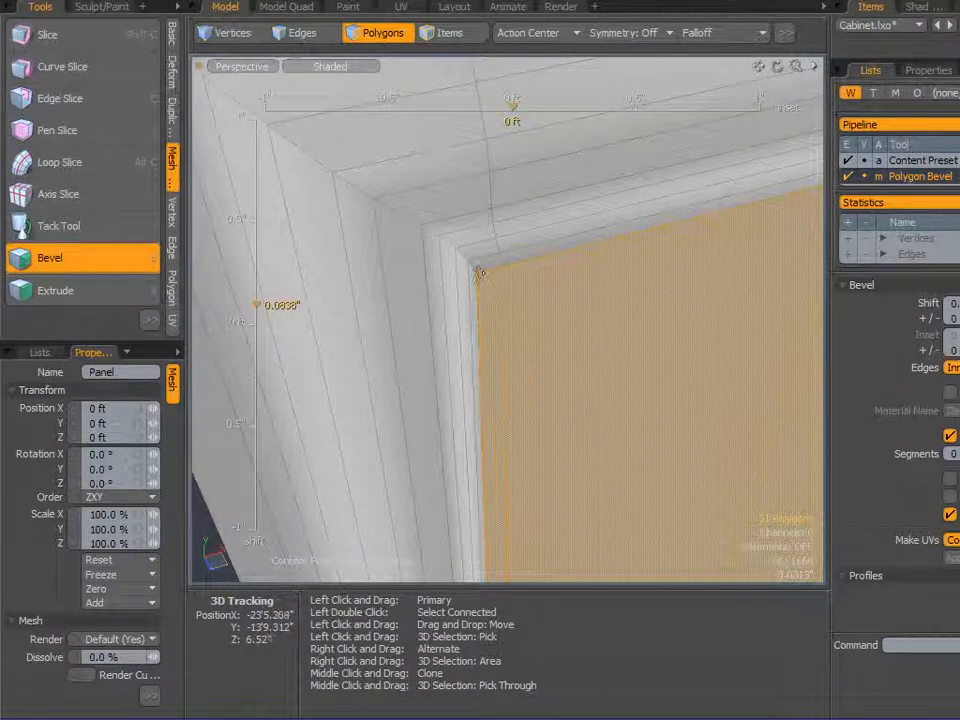
scroll(514, 308, down, 5)
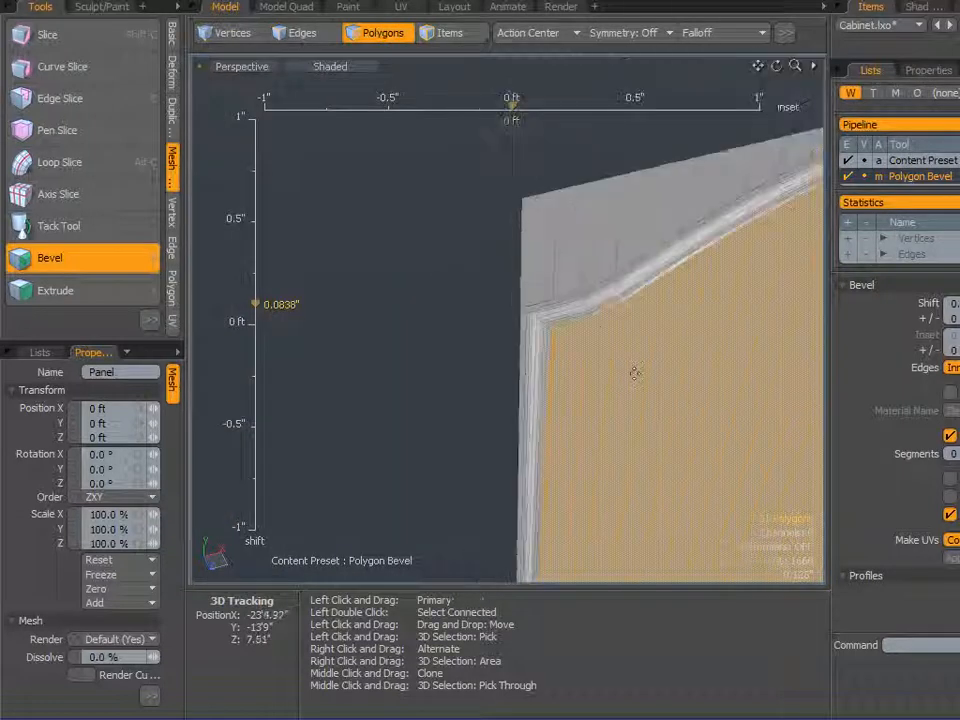
key(space)
click(351, 324)
scroll(499, 396, down, 3)
alt+drag(499, 396, 469, 251)
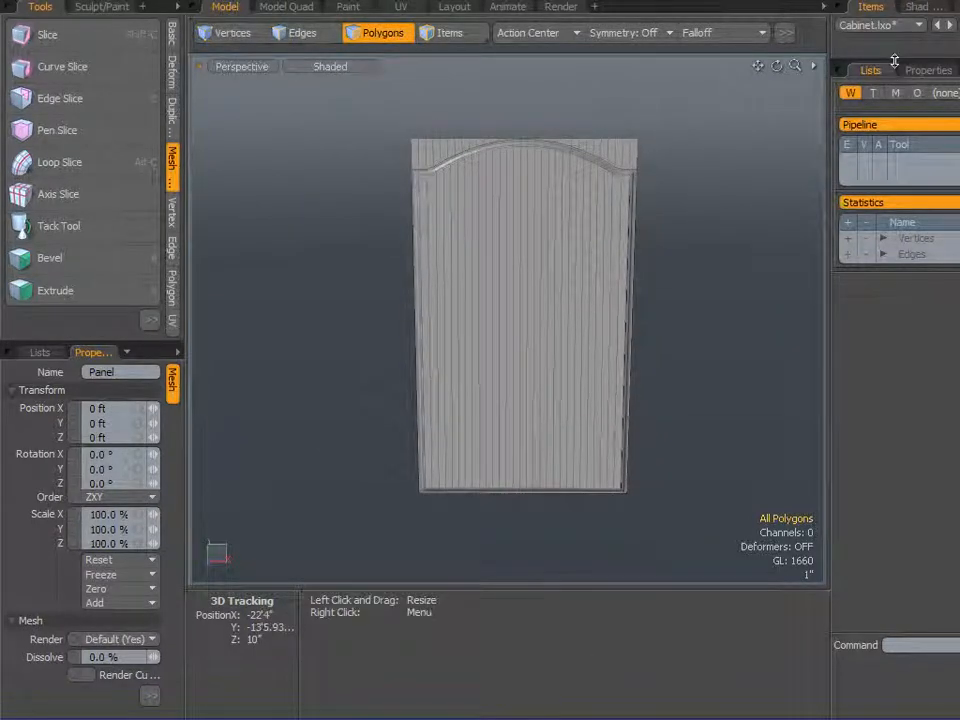
Enlarge the item list and unhide the Door, Shelf and Cab meshes around the panel.
click(898, 60)
click(845, 89)
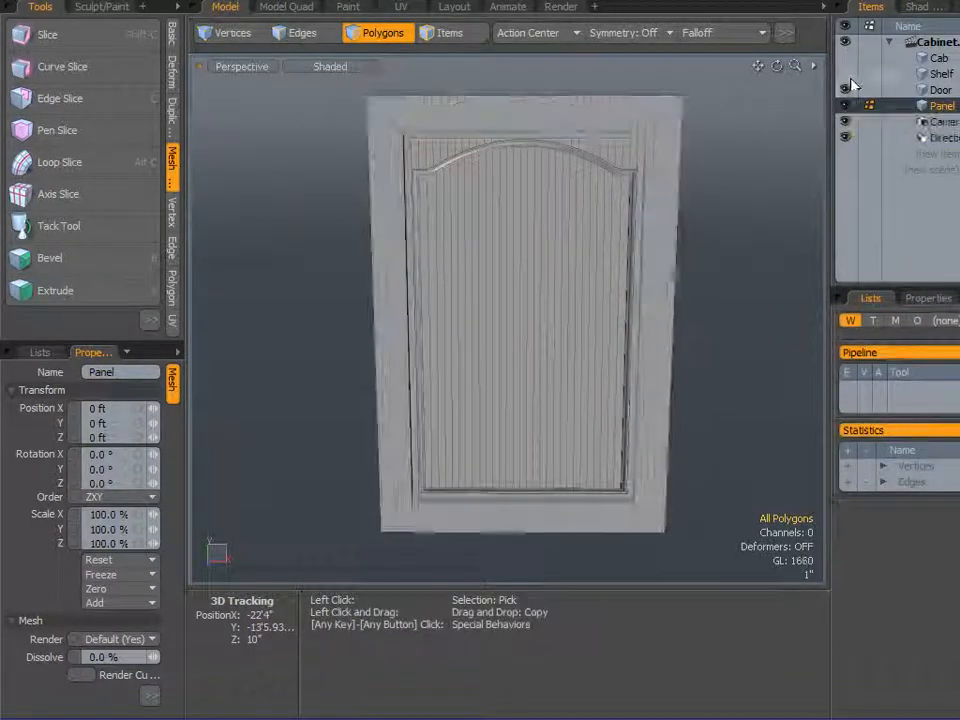
click(845, 73)
click(845, 57)
scroll(422, 261, down, 2)
alt+drag(407, 287, 258, 367)
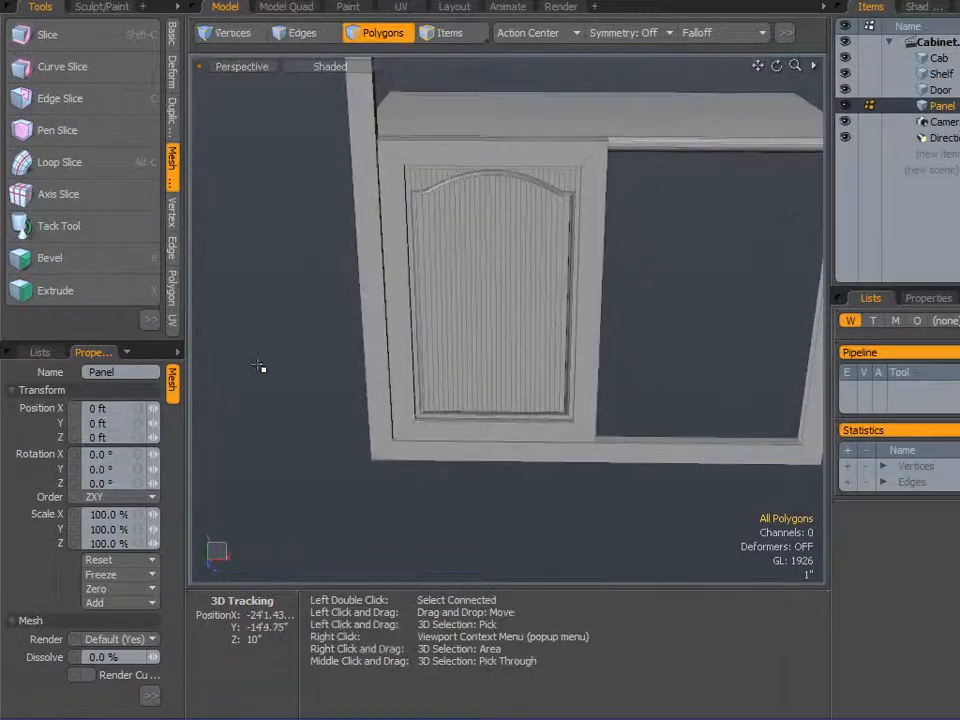
Cut the arched panel's geometry and paste it into the Door mesh.
key(ctrl+x)
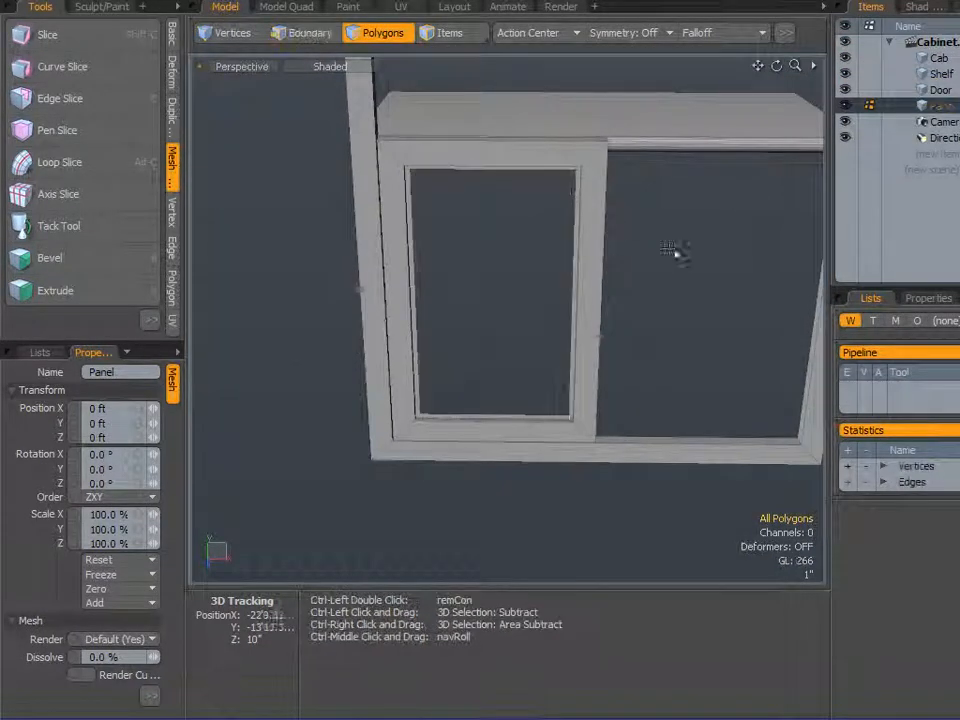
click(897, 93)
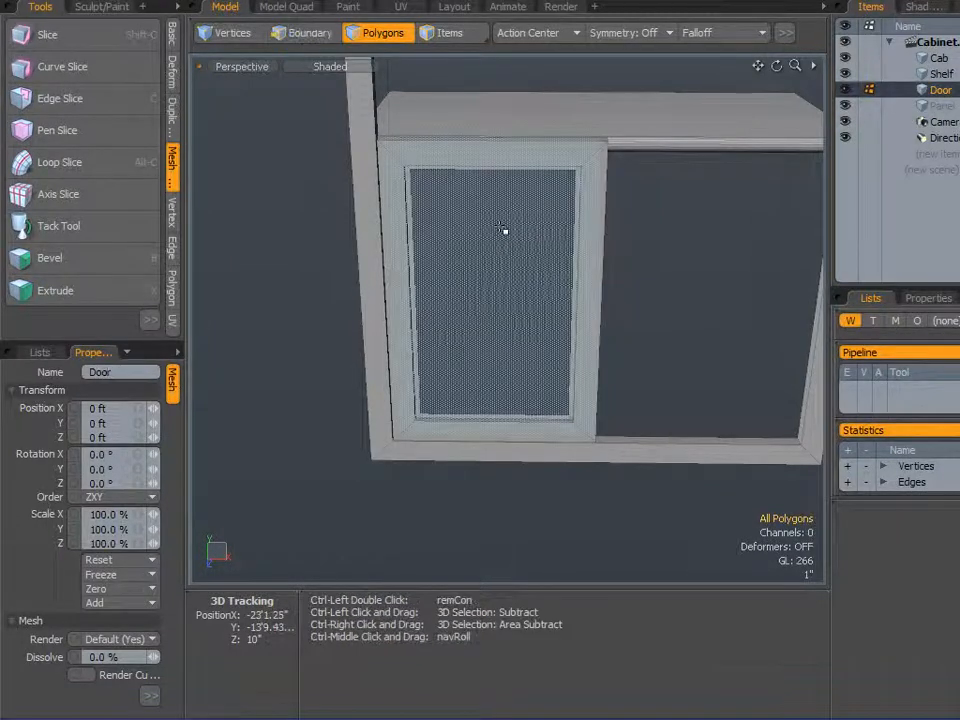
key(ctrl+v)
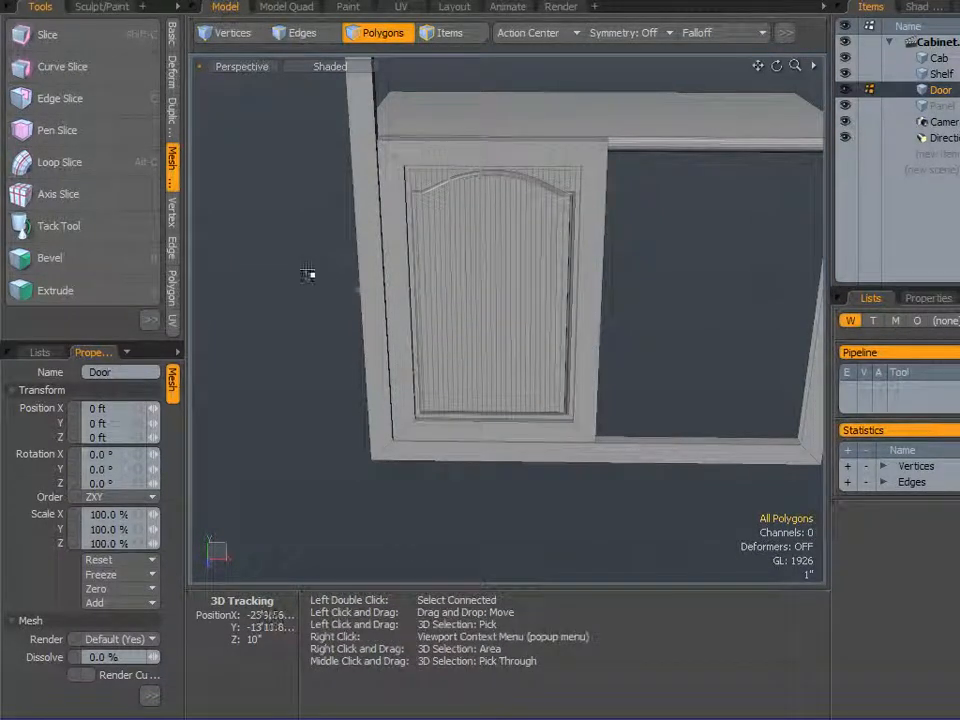
Select the Cab, Shelf and Door meshes together and center them on all axes.
scroll(365, 268, down, 5)
scroll(498, 277, down, 2)
alt+shift+drag(572, 304, 582, 399)
alt+right_drag(582, 399, 591, 403)
alt+drag(591, 403, 652, 335)
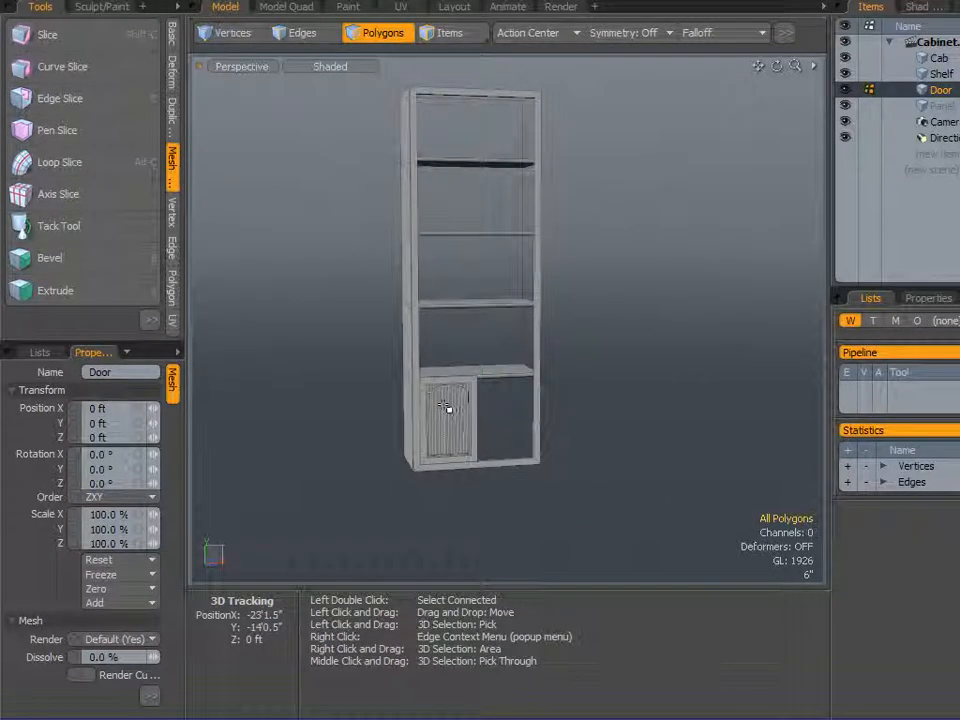
scroll(446, 413, up, 4)
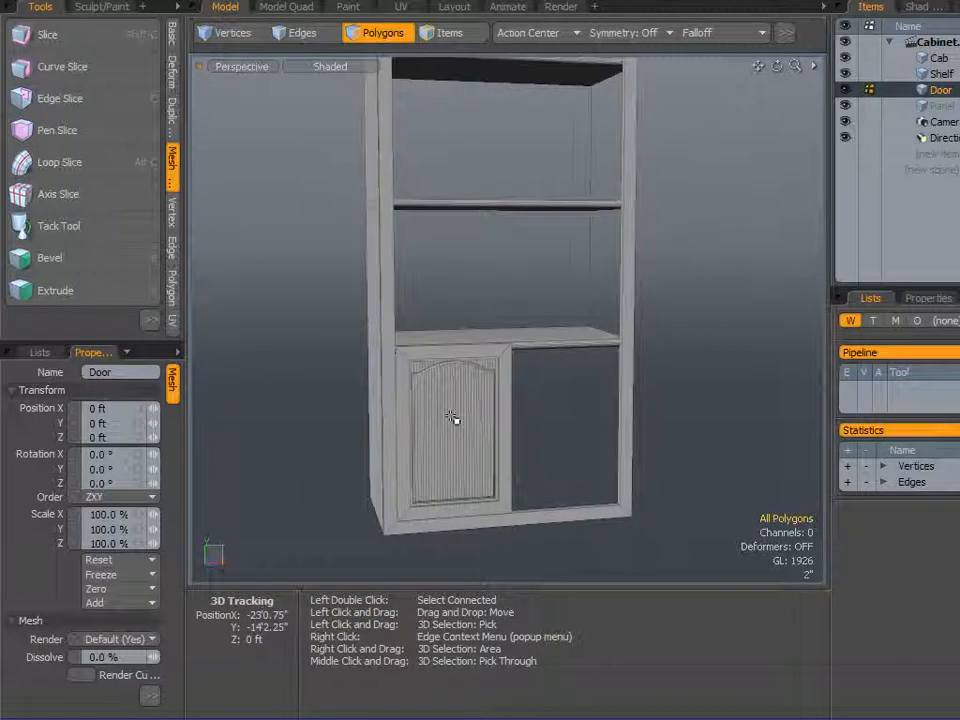
scroll(608, 400, down, 2)
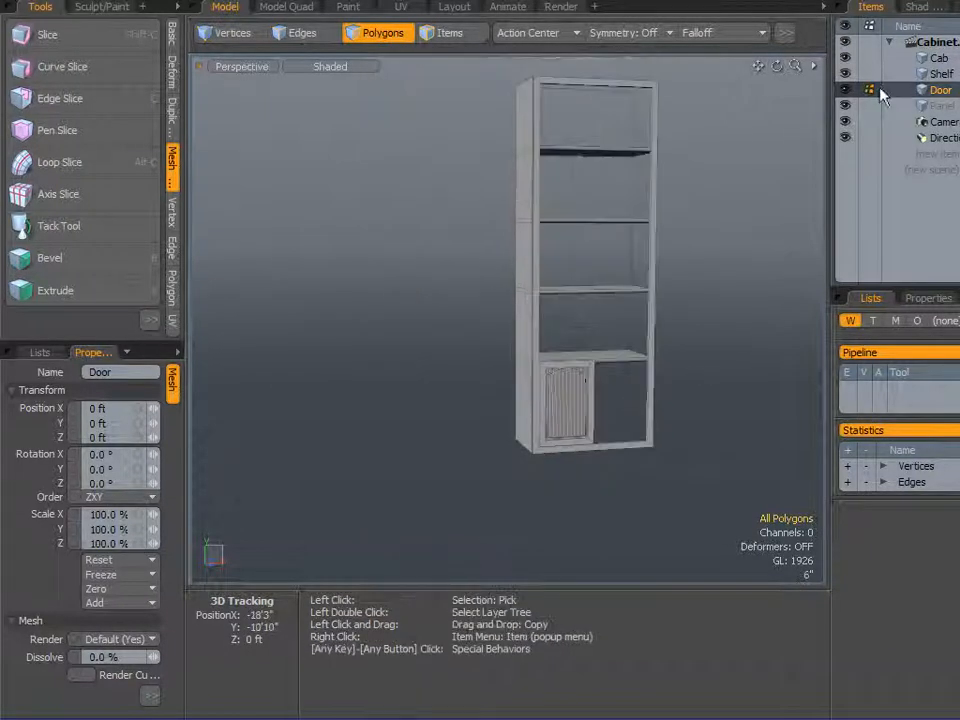
shift+click(936, 58)
click(172, 36)
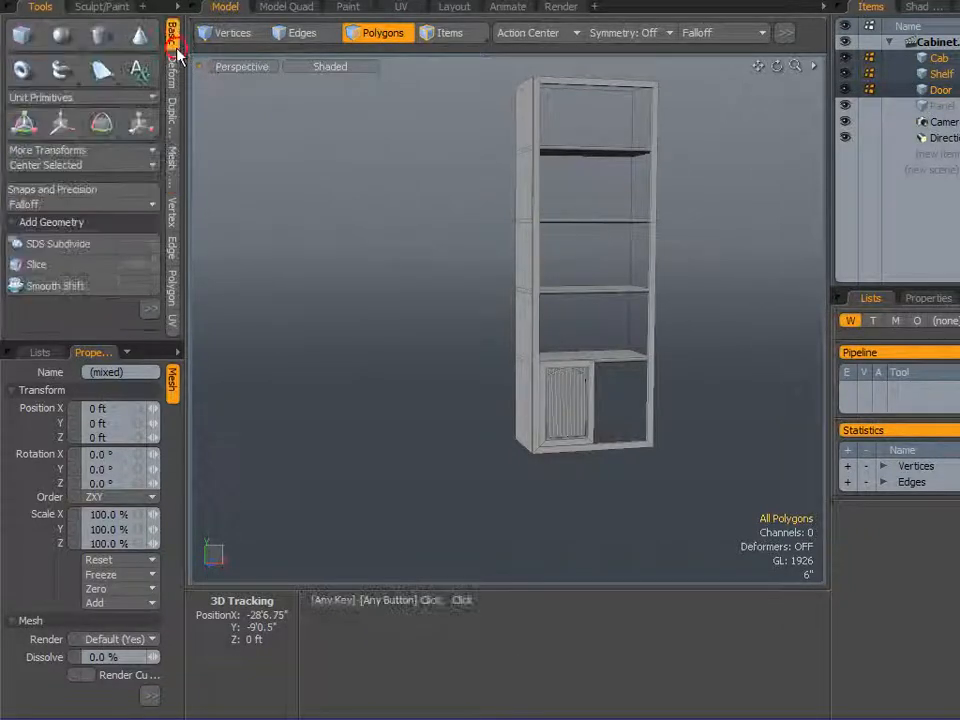
click(48, 167)
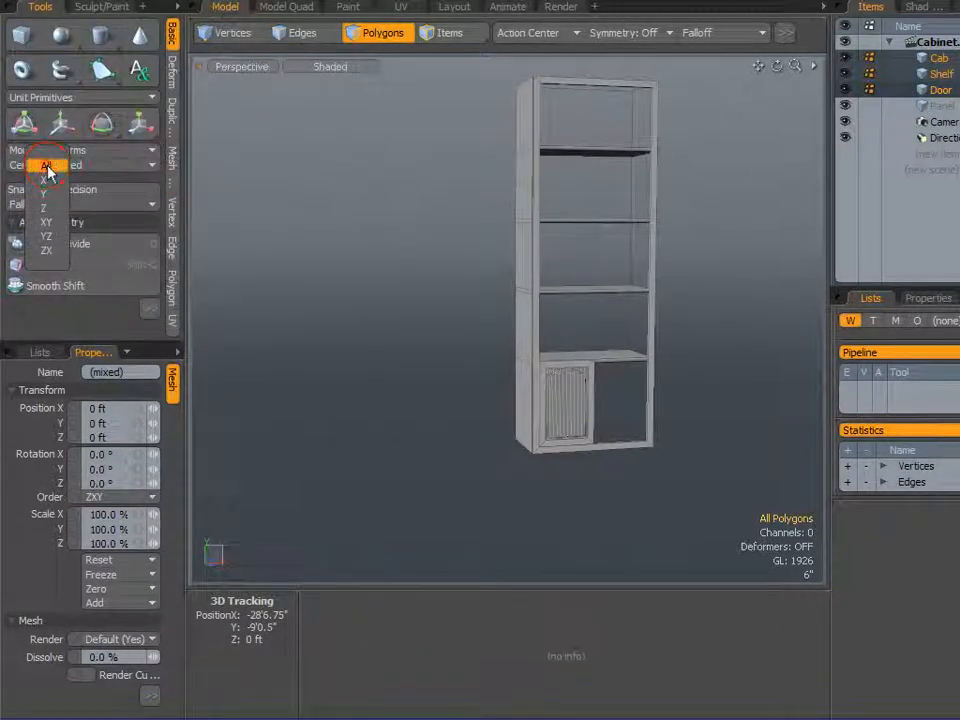
click(47, 166)
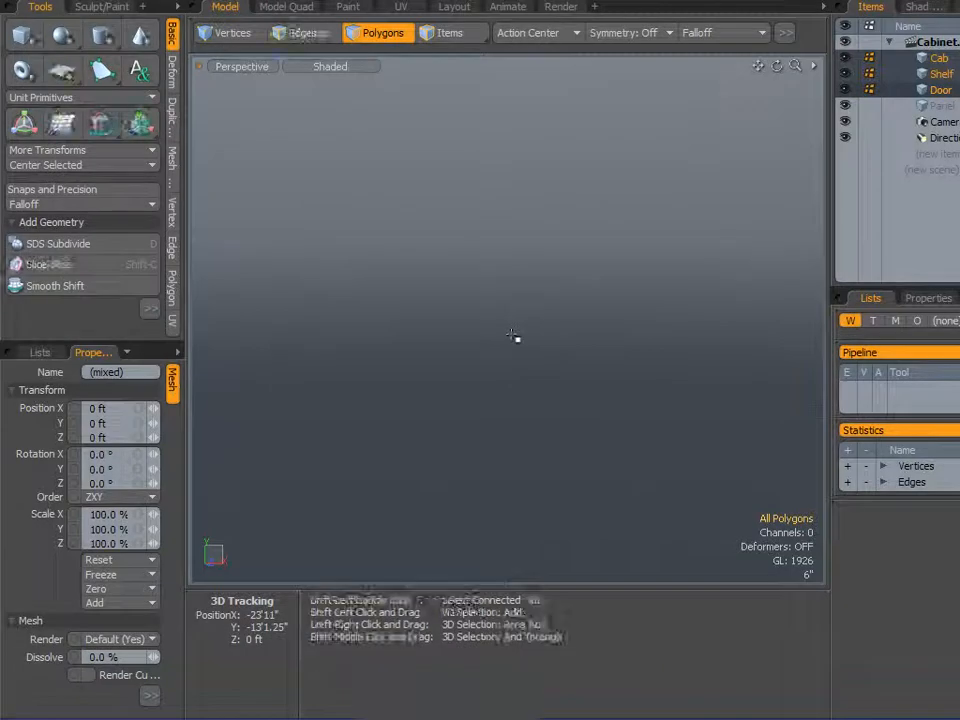
Mirror the Door mesh across the X axis to fill the other lower opening, and drop the tool.
key(a)
scroll(615, 366, up, 3)
scroll(628, 374, up, 3)
alt+right_drag(643, 371, 755, 224)
click(918, 90)
alt+drag(760, 210, 178, 197)
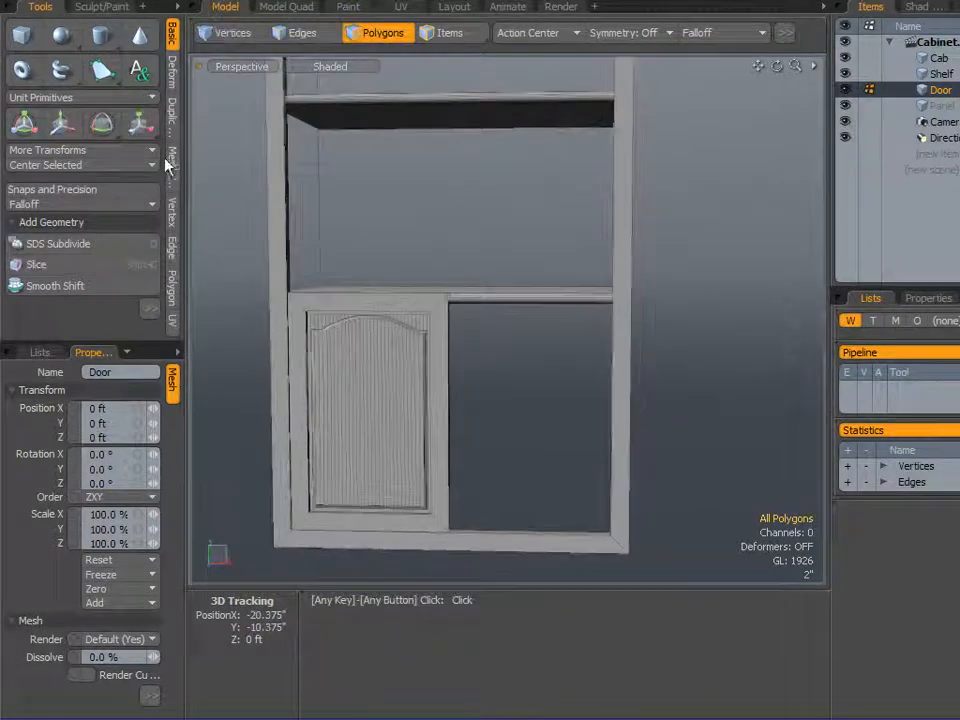
click(168, 120)
click(54, 71)
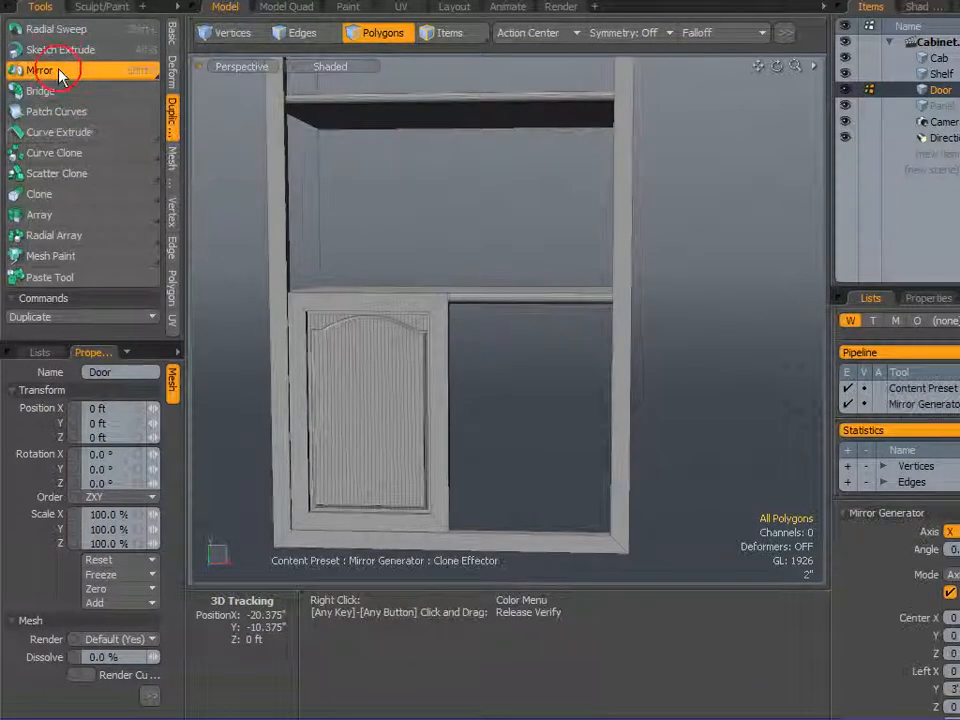
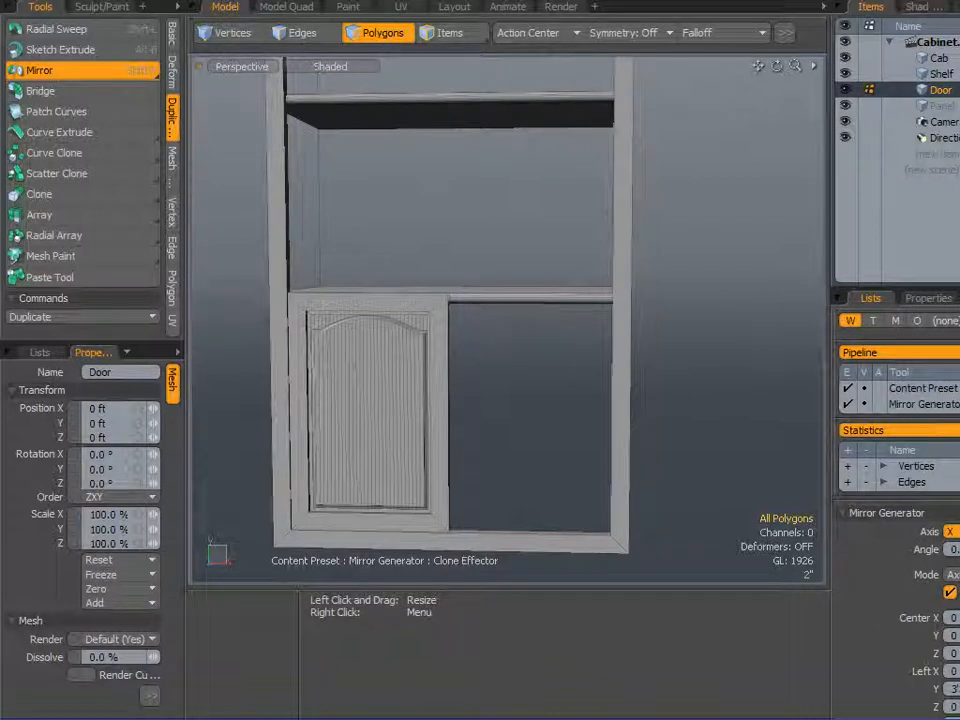
drag(897, 287, 897, 101)
click(951, 600)
alt+drag(655, 374, 765, 376)
key(q)
Bevel the outer front edges of both doors by about 0.058" with round level 2, and deselect them.
scroll(446, 349, up, 5)
alt+drag(446, 349, 538, 321)
scroll(497, 352, up, 6)
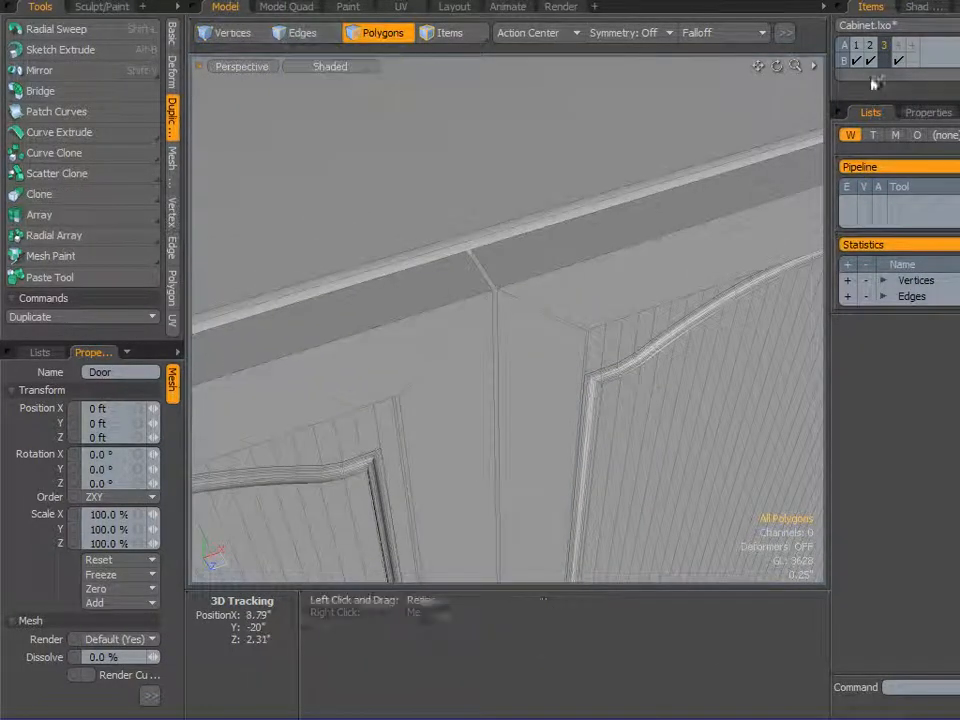
drag(895, 102, 895, 224)
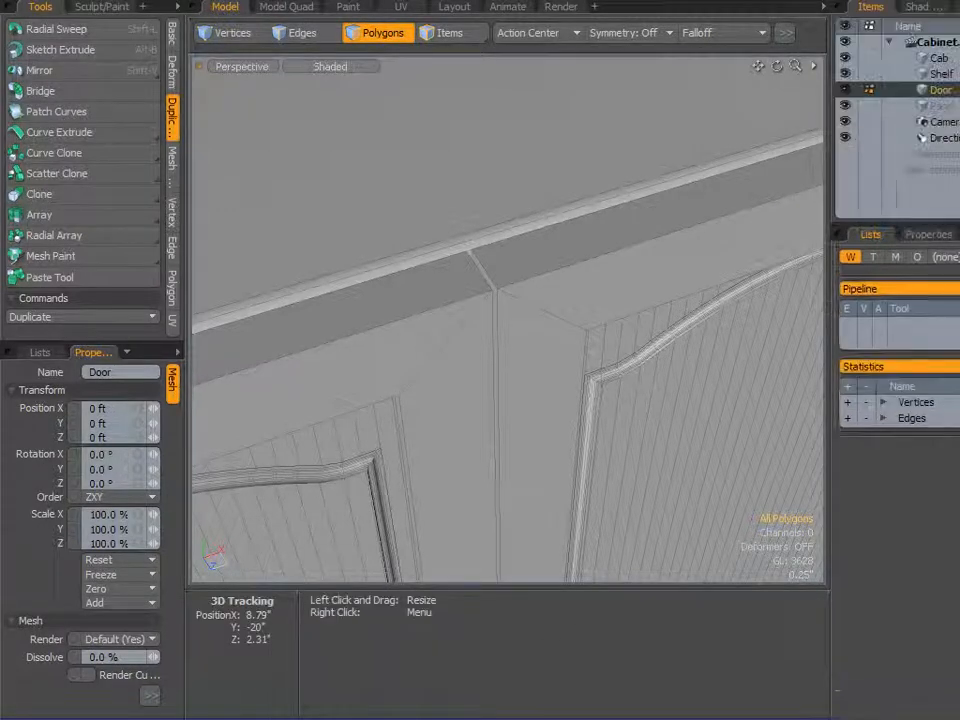
click(300, 33)
click(417, 312)
shift+click(553, 273)
key(b)
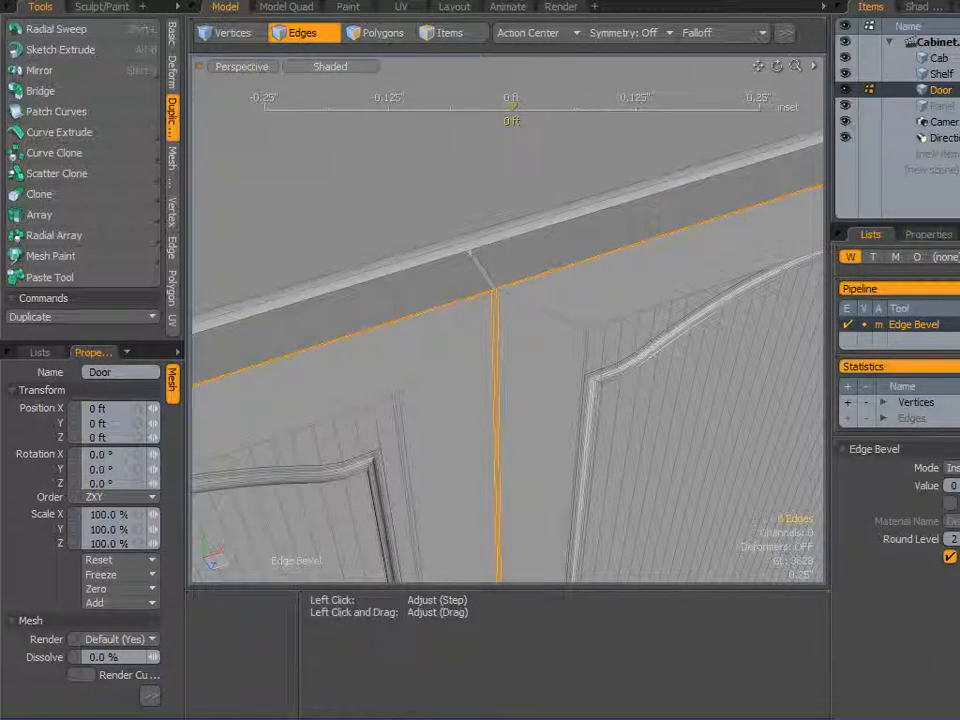
drag(339, 191, 402, 191)
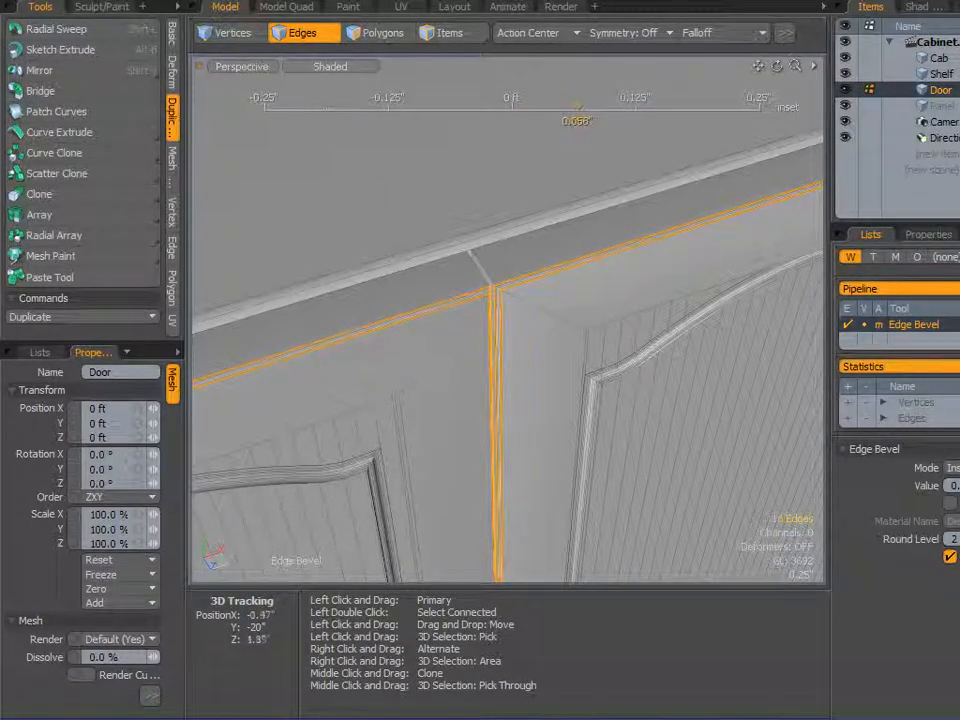
click(381, 241)
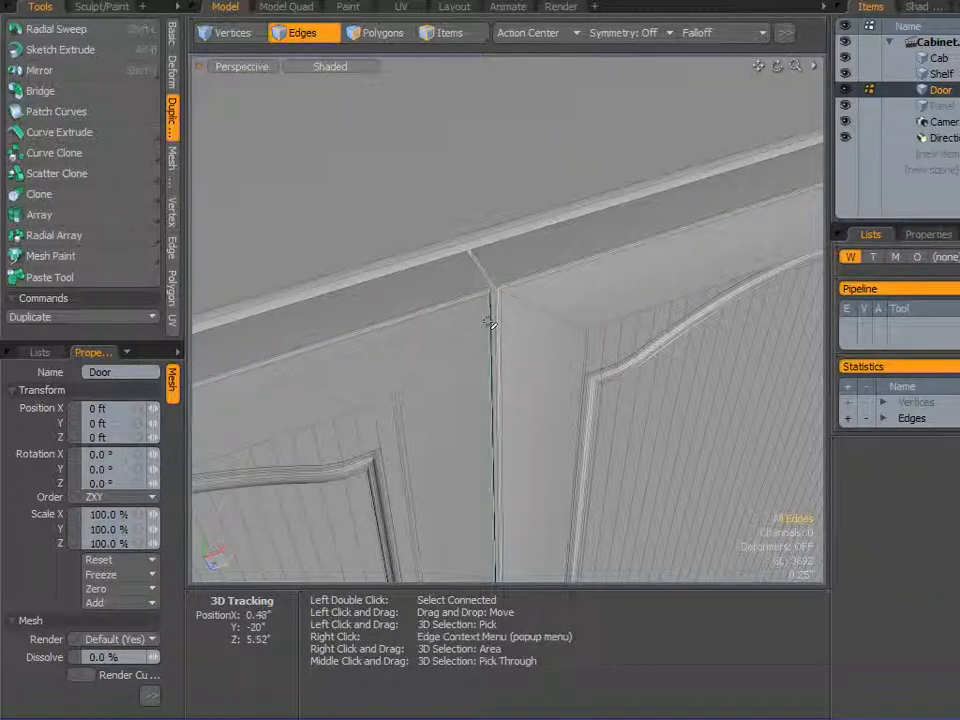
Examine the bevelled gap between the two doors up close and the whole cabinet from a distance.
alt+drag(509, 350, 516, 289)
scroll(518, 295, down, 6)
alt+drag(535, 344, 525, 370)
scroll(442, 323, up, 5)
scroll(450, 322, down, 8)
mouse_move(601, 322)
alt+mouse_down()
mouse_move(561, 328)
mouse_move(583, 354)
mouse_move(602, 350)
mouse_move(606, 306)
alt+mouse_up()
scroll(498, 346, up, 5)
scroll(505, 354, down, 4)
scroll(620, 291, down, 5)
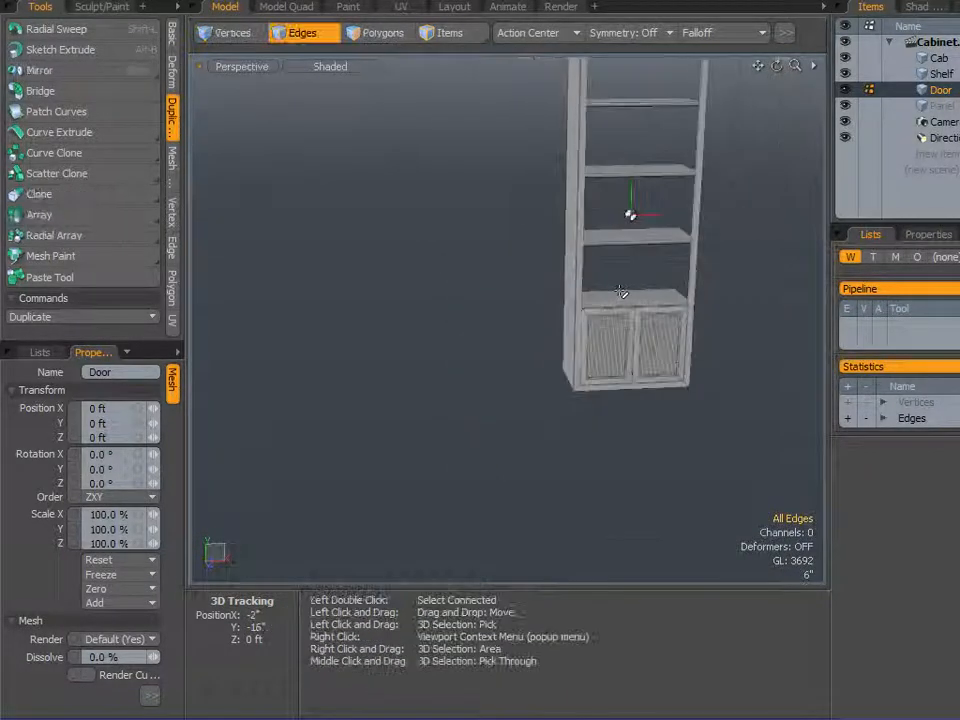
Show the work plane in the perspective viewport, looking down at the cabinet from above.
scroll(621, 293, up, 3)
alt+drag(591, 199, 609, 388)
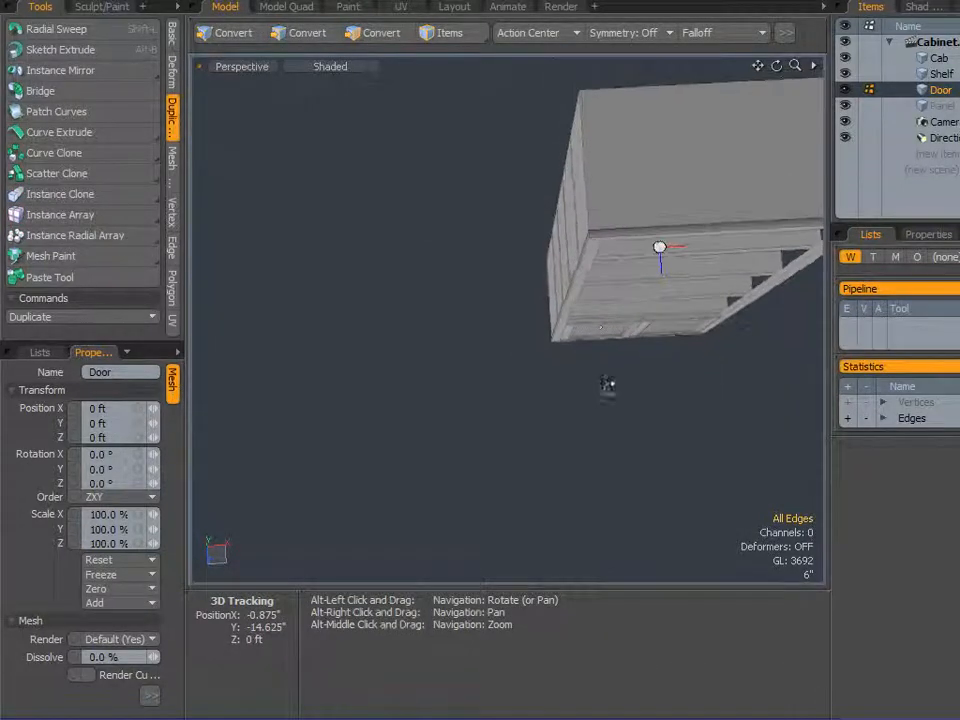
click(787, 36)
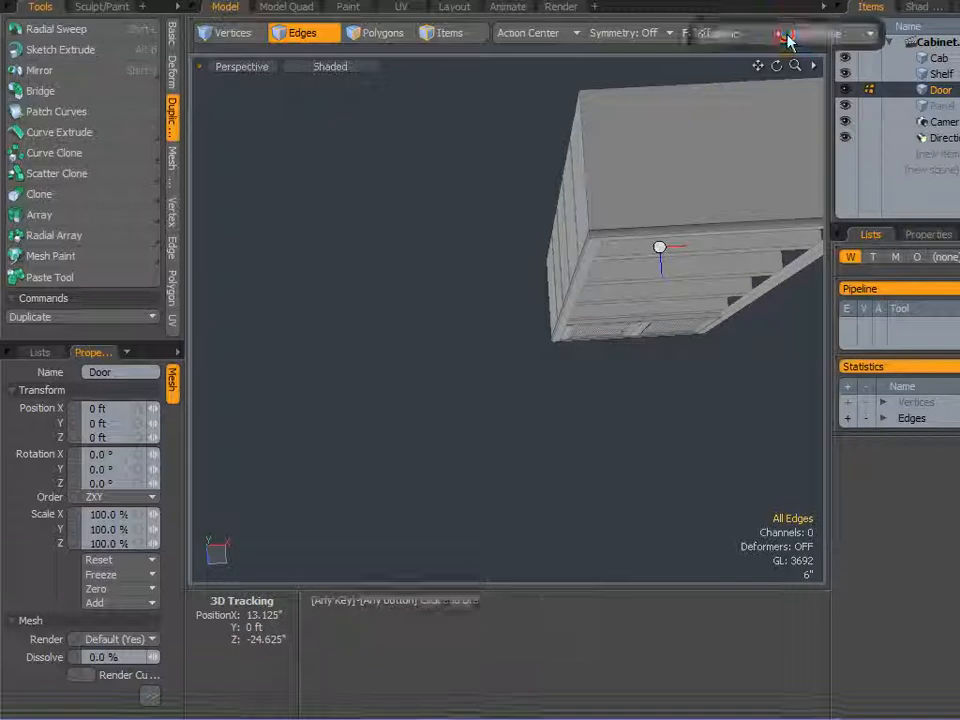
key(o)
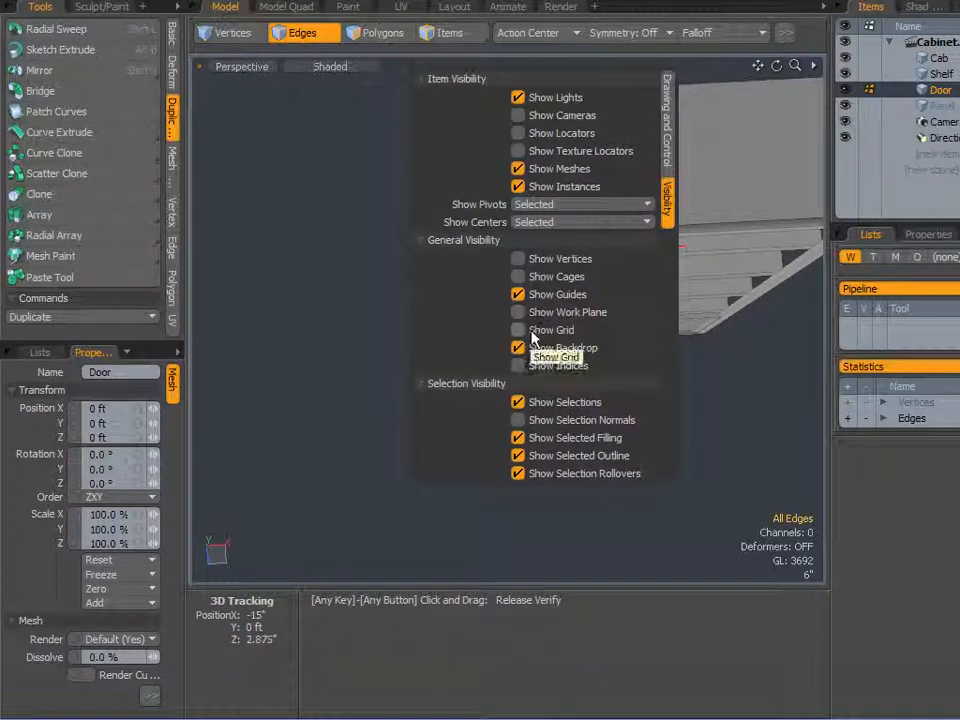
click(518, 312)
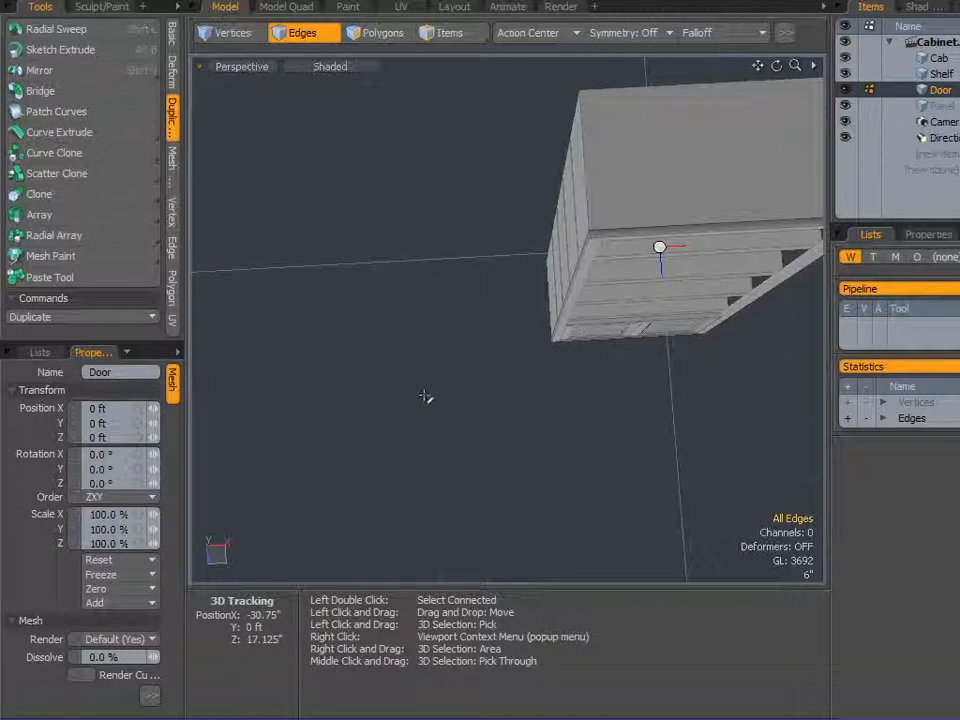
alt+drag(433, 439, 469, 441)
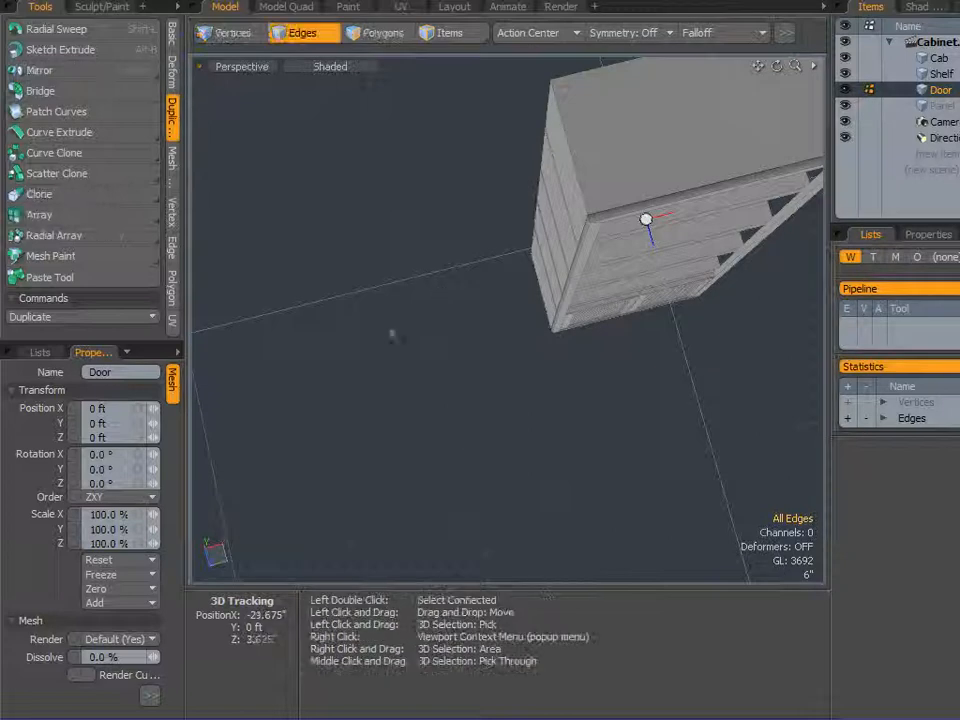
Draw a uniformly sized cylinder primitive roughly 4" in radius beside the cabinet's left side, and drop the tool.
click(172, 38)
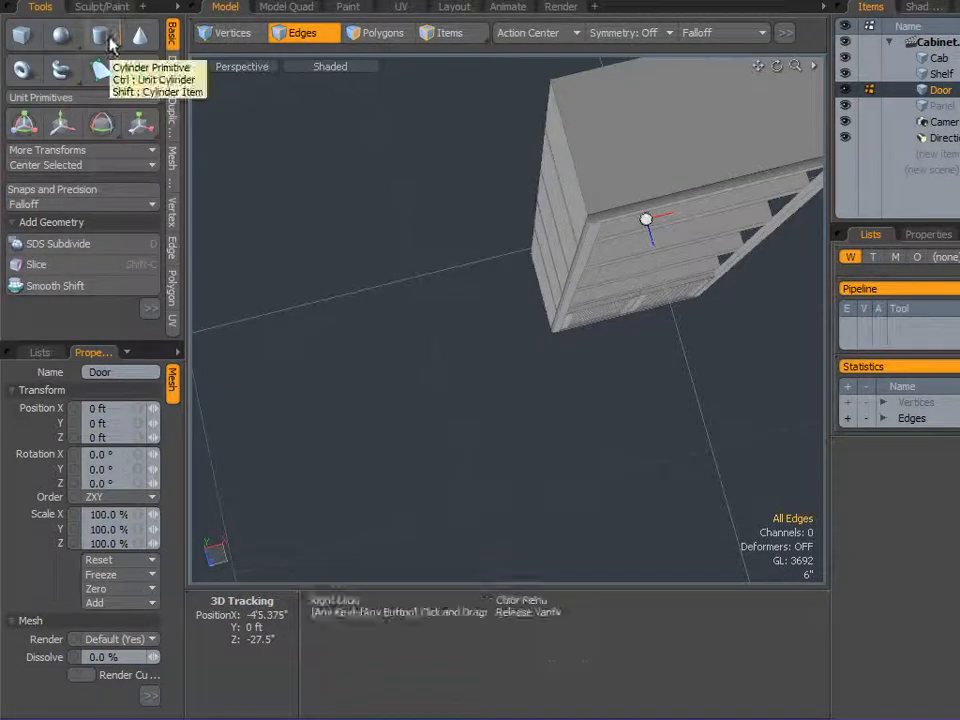
click(101, 35)
key(ctrl)
ctrl+drag(418, 279, 452, 279)
alt+drag(298, 441, 426, 337)
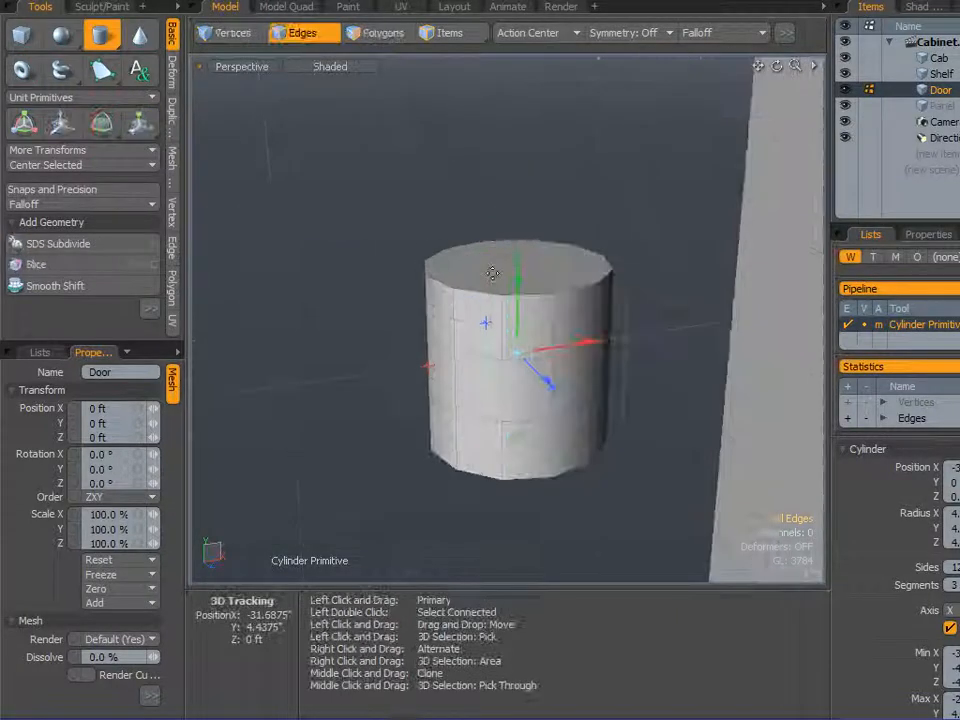
scroll(492, 273, down, 2)
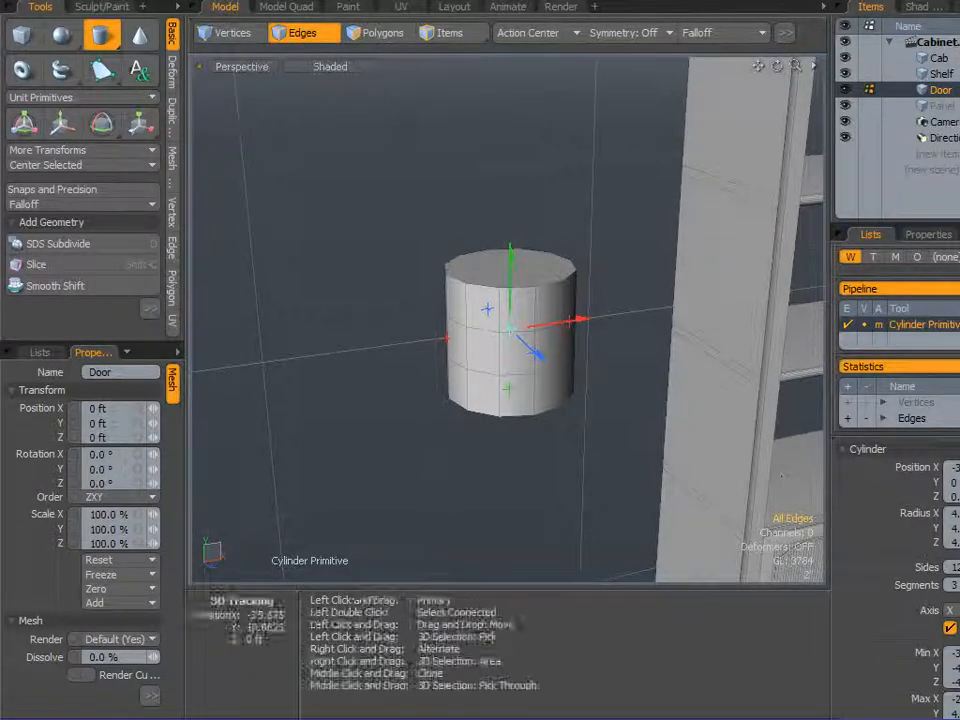
key(q)
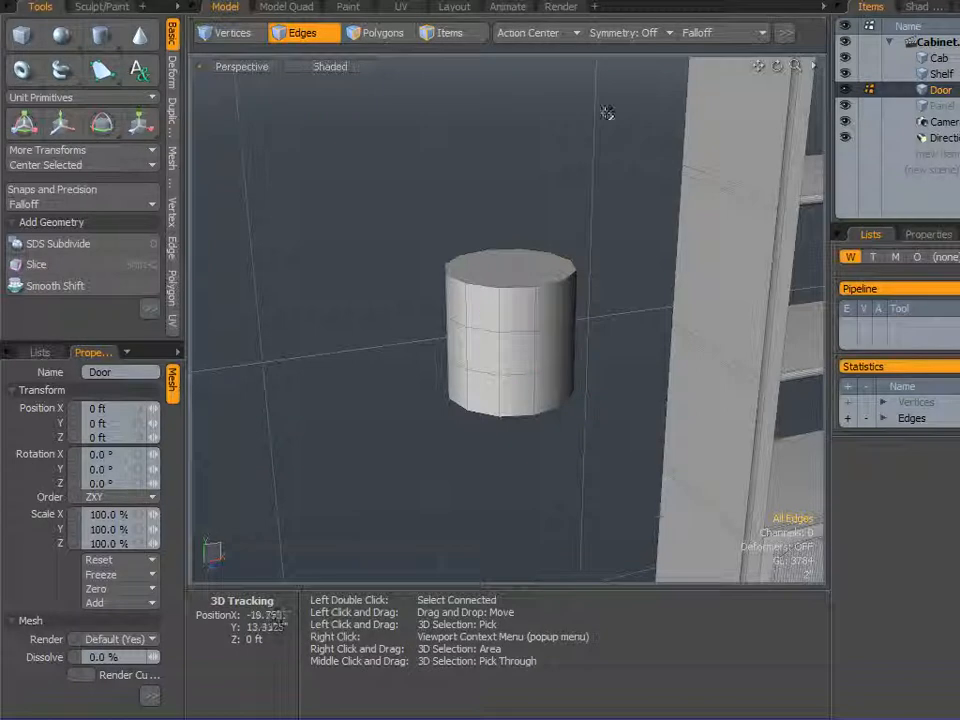
Hide the work plane in the viewport and switch to polygon selection.
key(o)
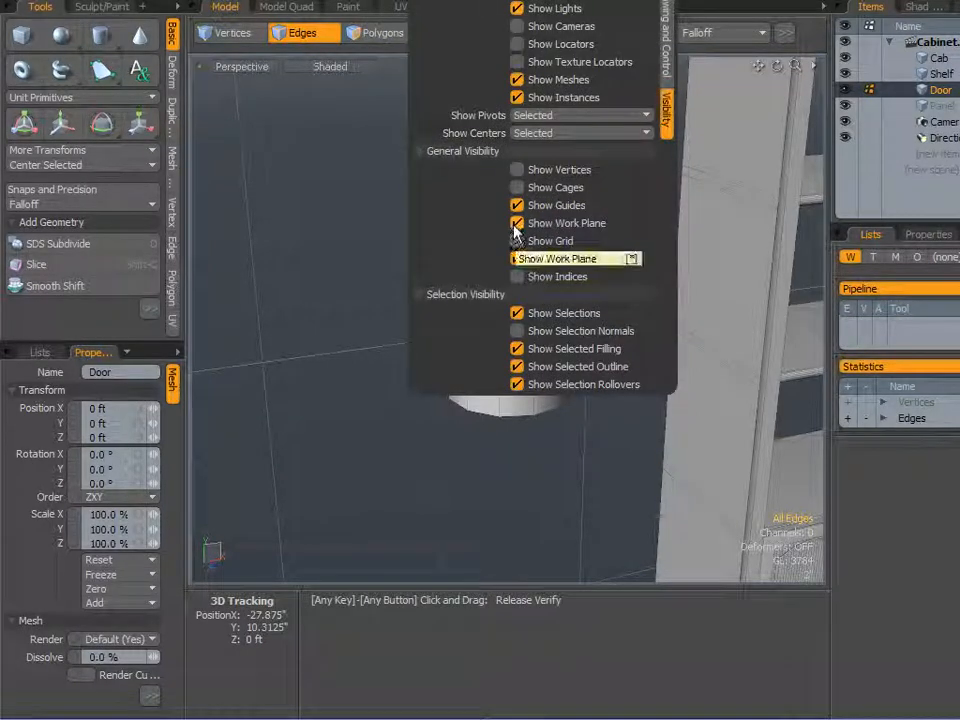
click(516, 224)
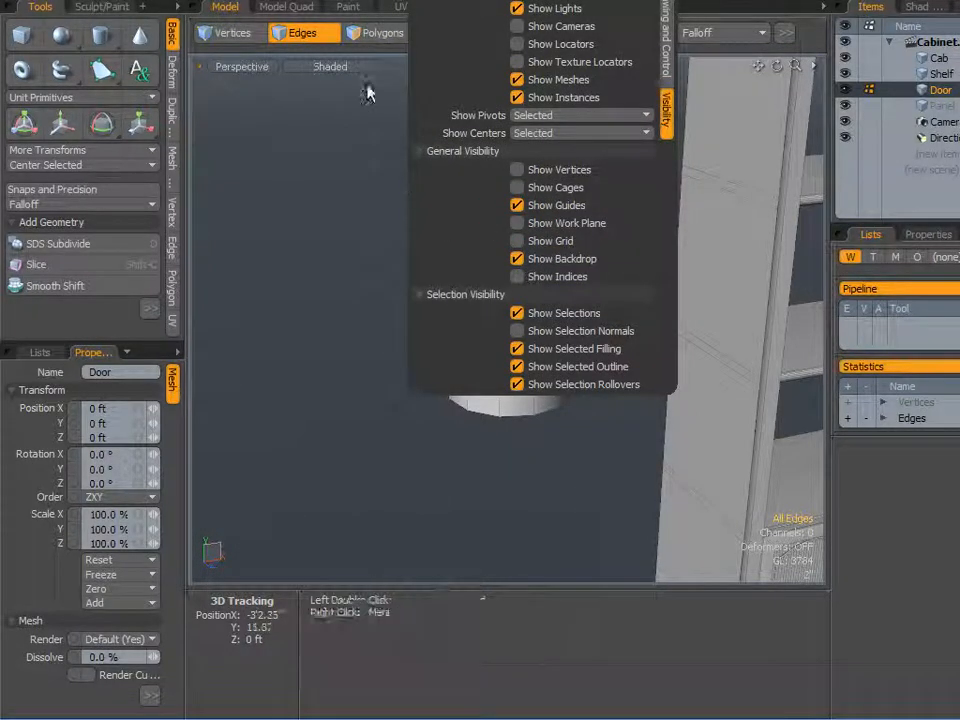
scroll(414, 224, down, 3)
alt+drag(398, 248, 332, 476)
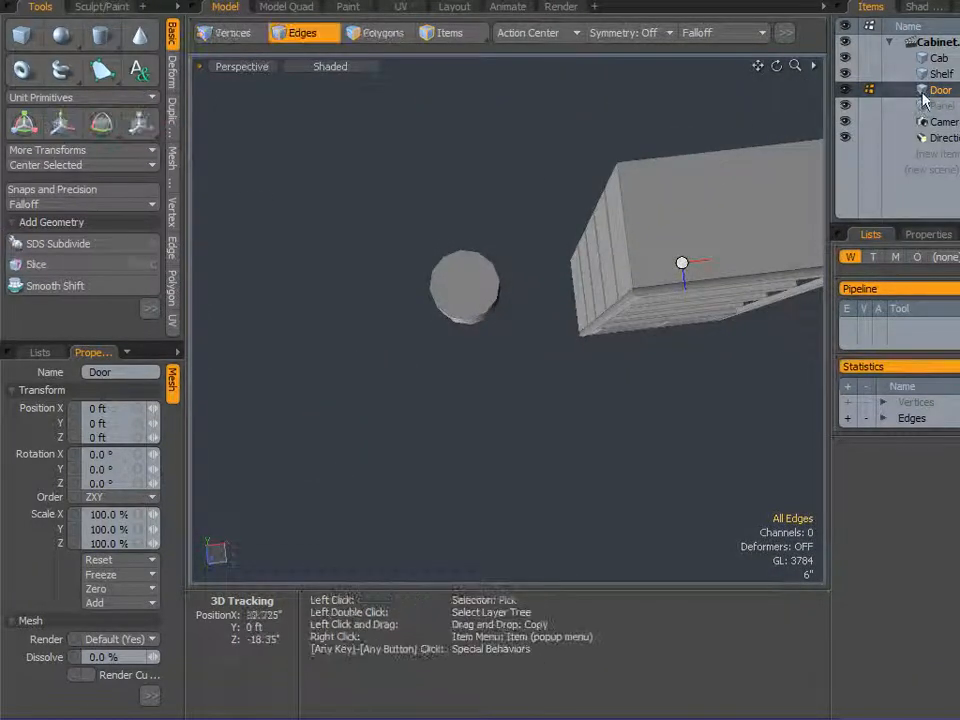
click(377, 33)
double_click(464, 286)
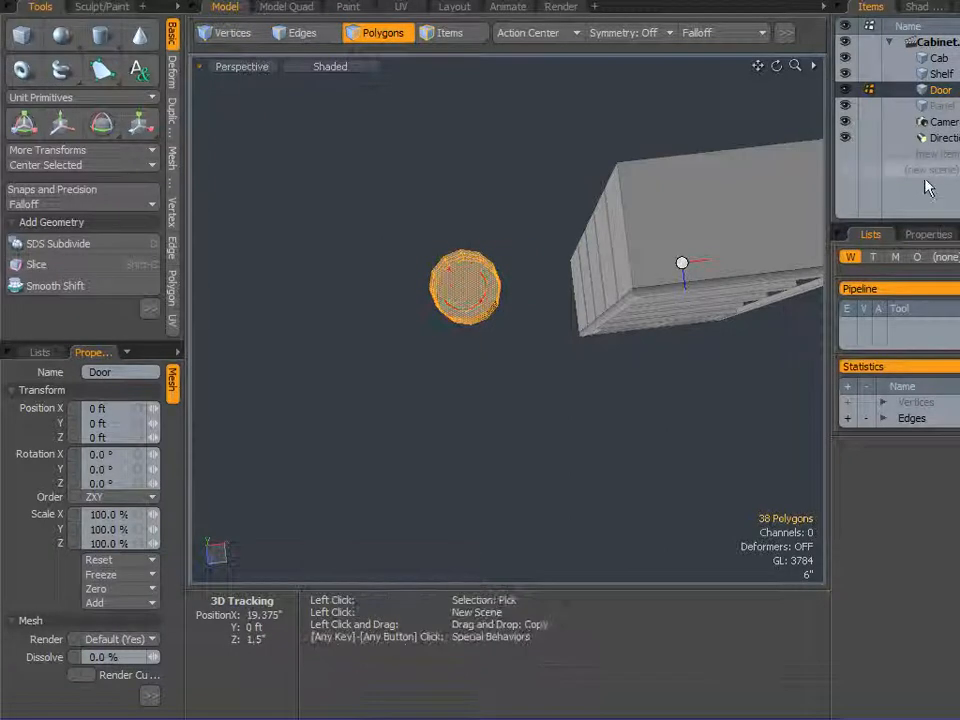
click(876, 104)
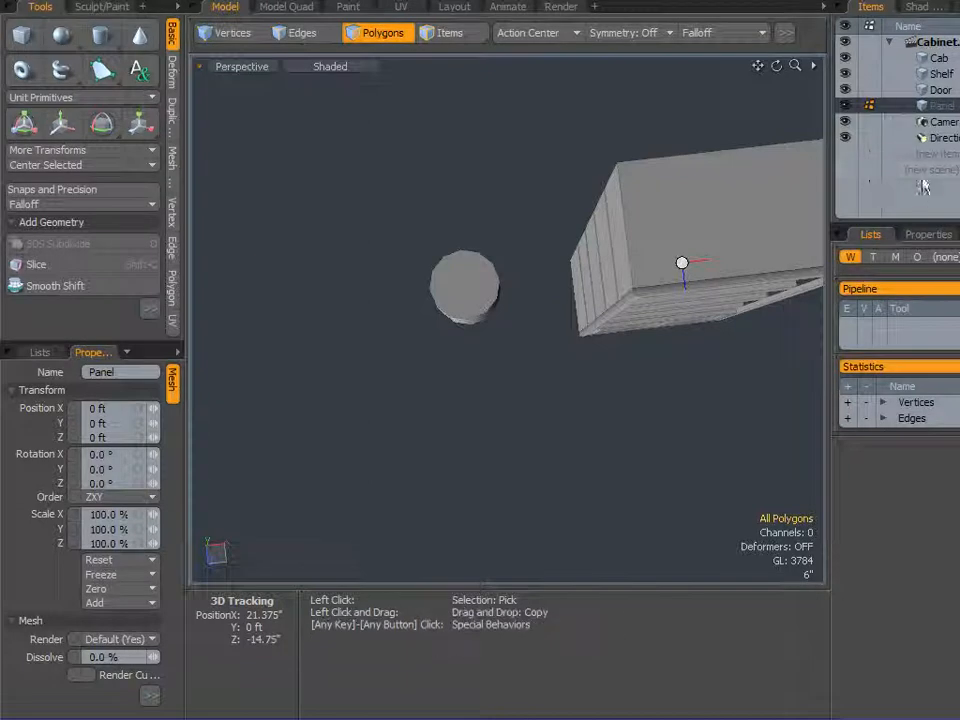
click(937, 91)
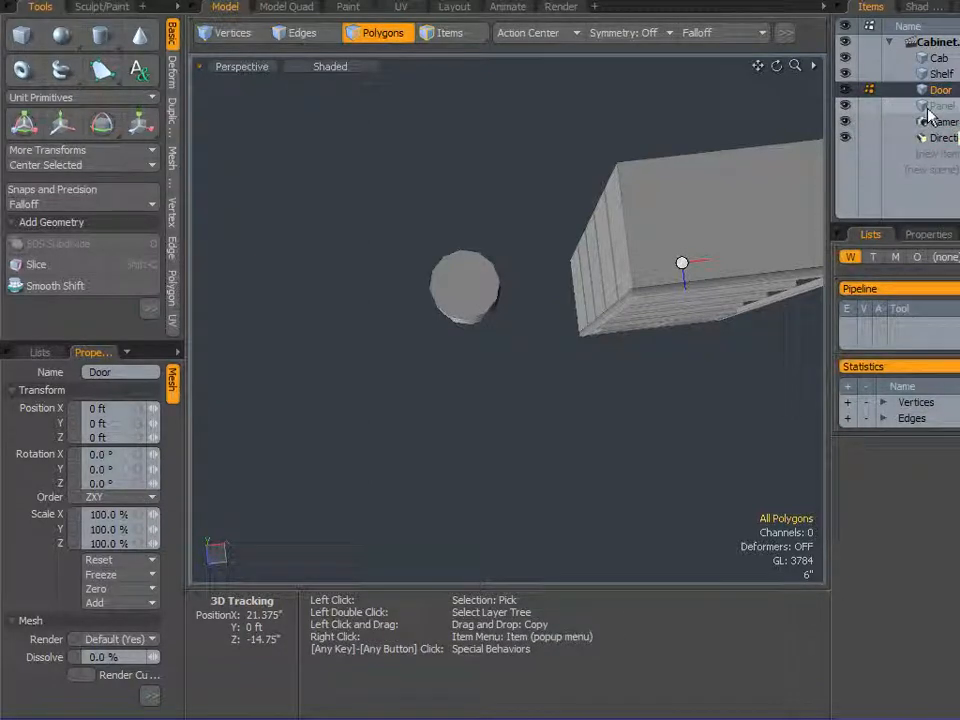
click(929, 106)
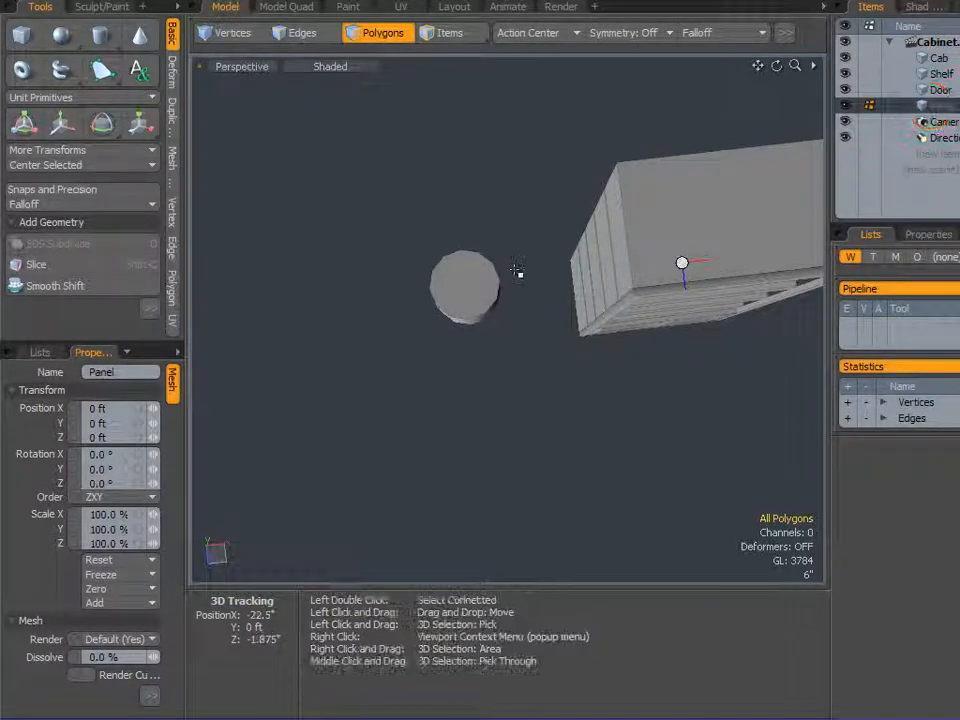
click(930, 91)
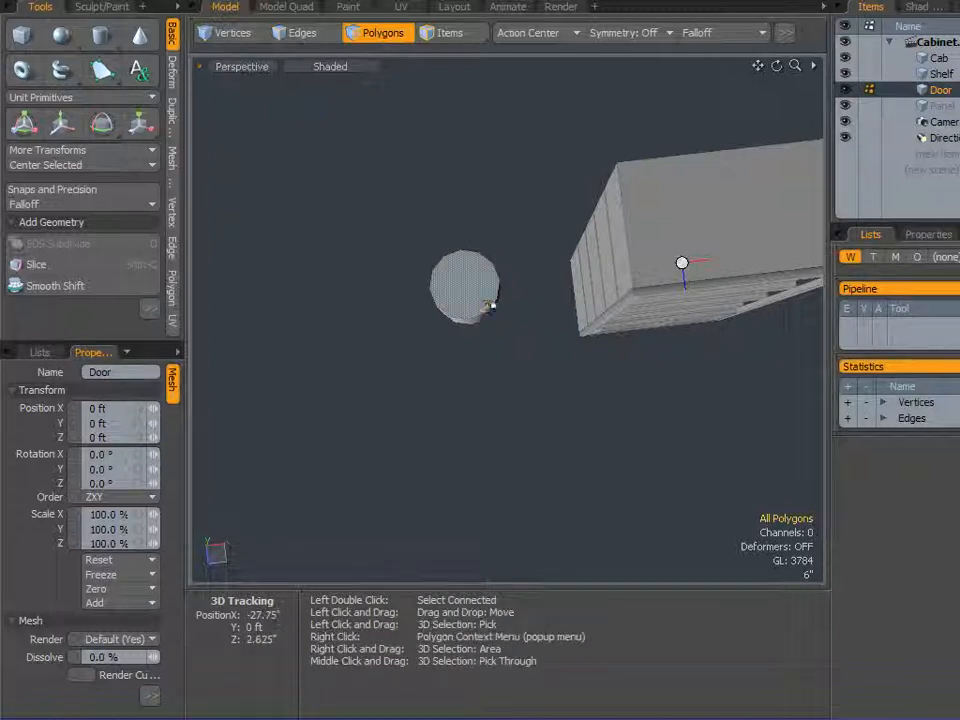
double_click(490, 288)
click(934, 108)
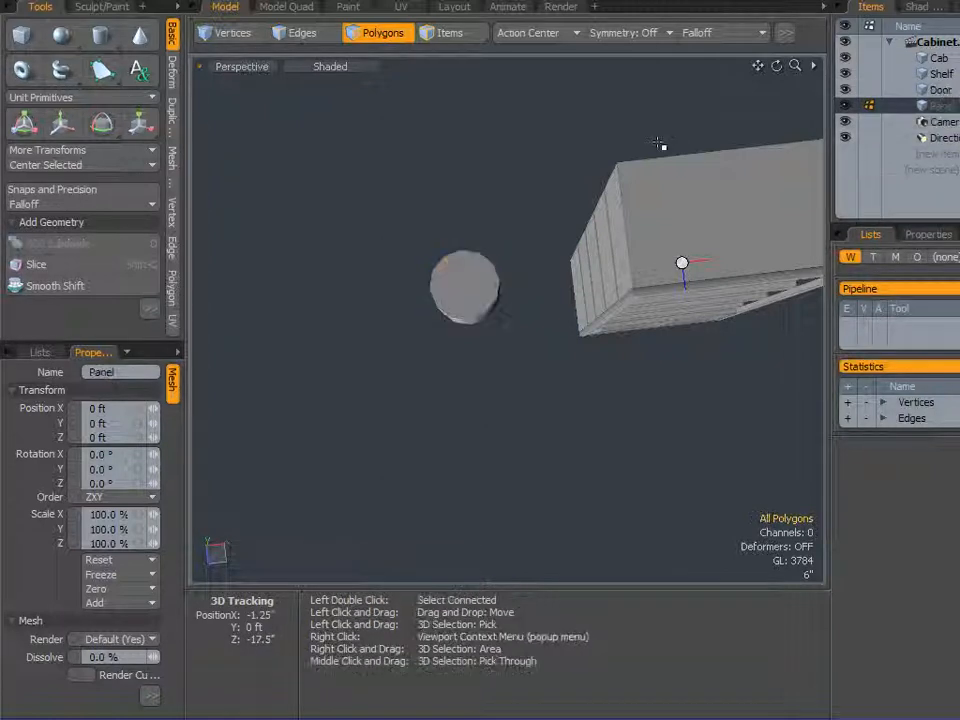
Cut all of the cylinder's polygons from the Door mesh and paste them into the empty Panel mesh.
click(940, 90)
double_click(487, 250)
key(ctrl+x)
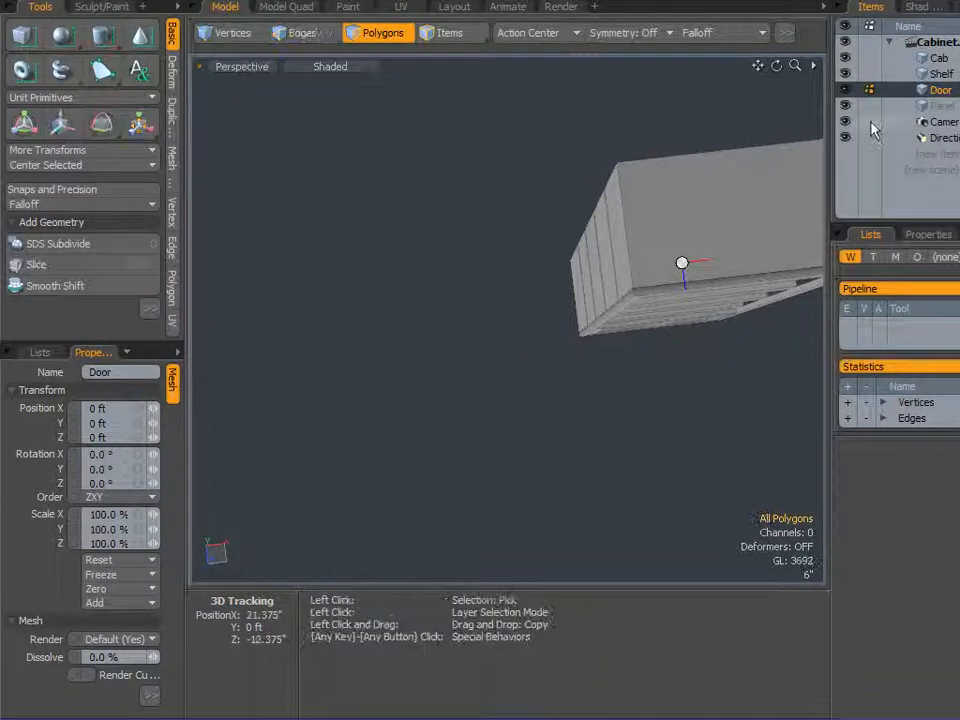
click(928, 106)
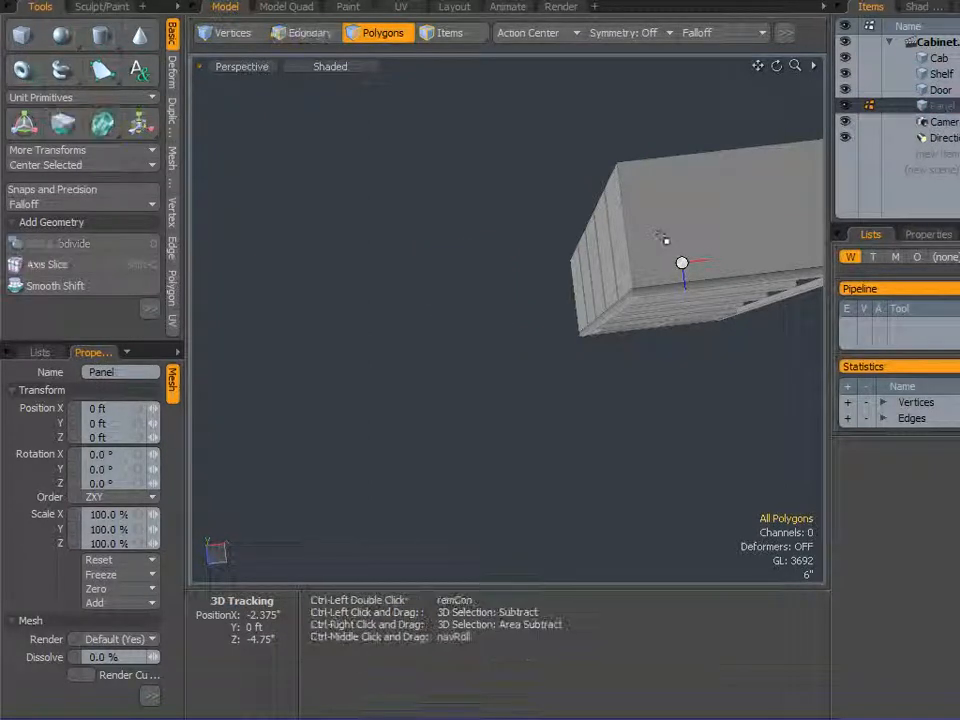
key(ctrl+v)
Rename the Panel mesh as Hinges.
click(936, 109)
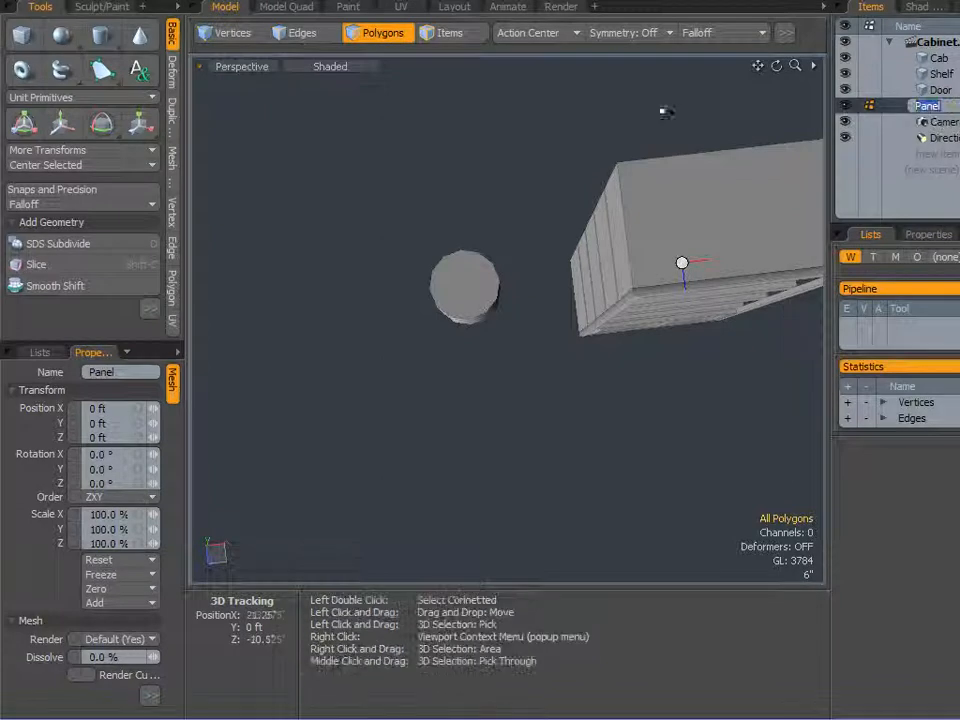
text(Hinges)
key(Return)
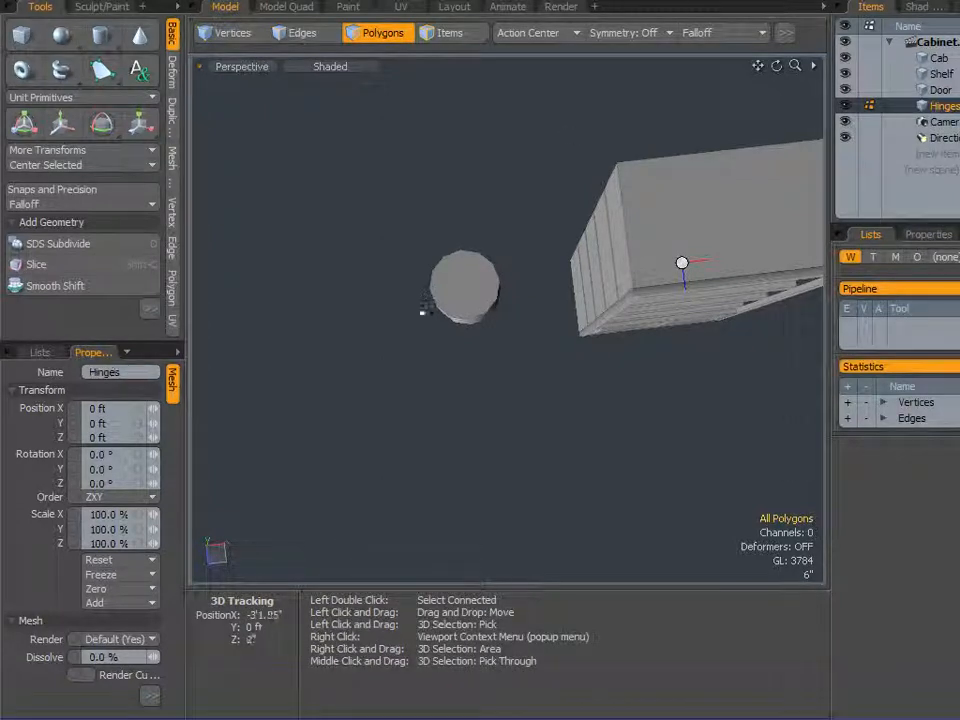
Set the action center to Local for scaling the Hinges cylinder about its own center.
alt+drag(469, 429, 450, 219)
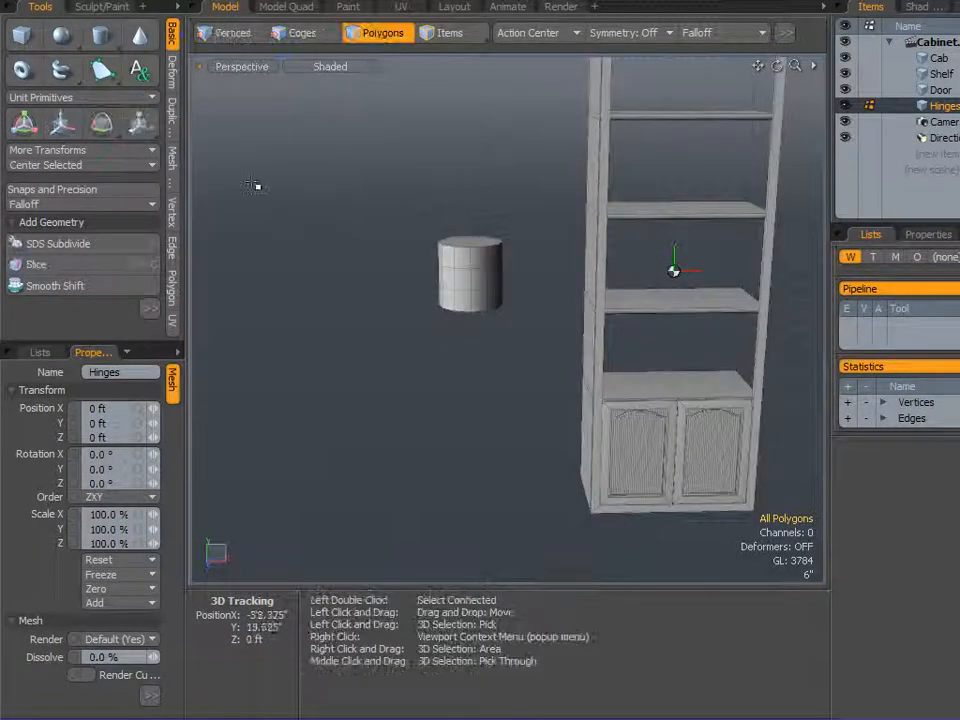
click(527, 30)
click(524, 35)
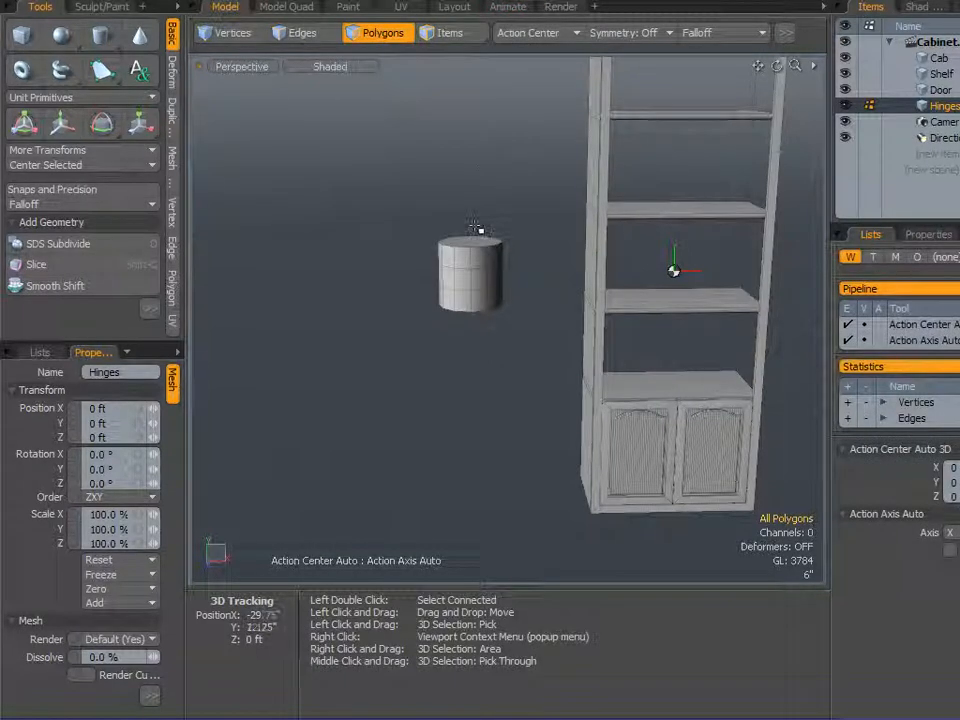
key(r)
scroll(458, 277, up, 5)
alt+drag(437, 315, 381, 298)
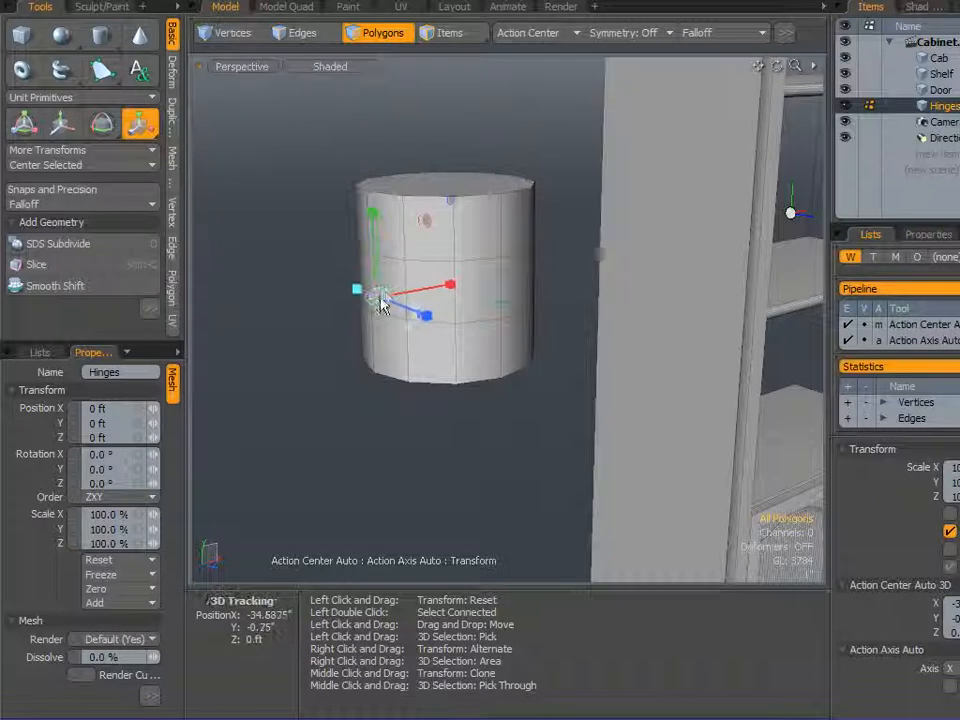
key(ctrl+z)
click(533, 33)
click(505, 148)
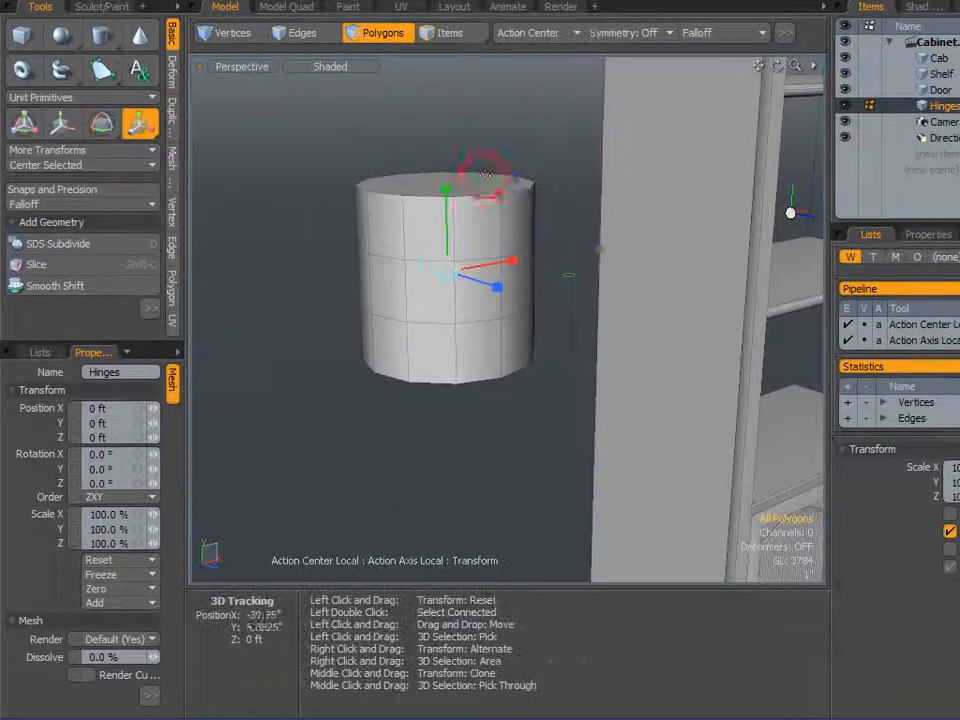
Scale the cylinder down evenly to a small fraction of its size, and stretch it vertically into a long, thin rod.
drag(446, 279, 380, 274)
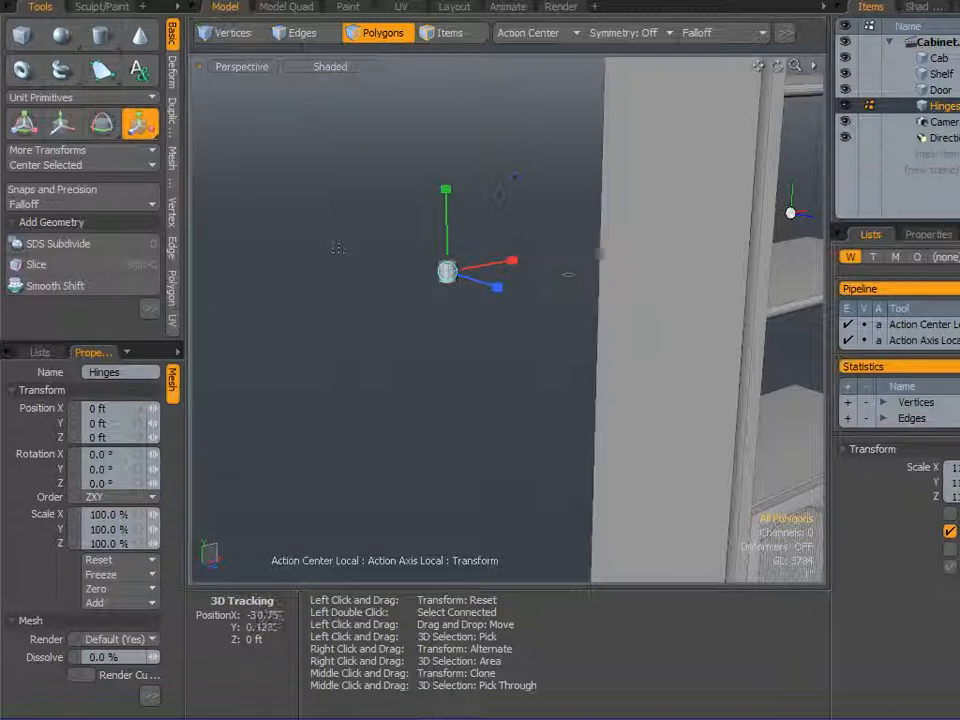
drag(446, 185, 444, 62)
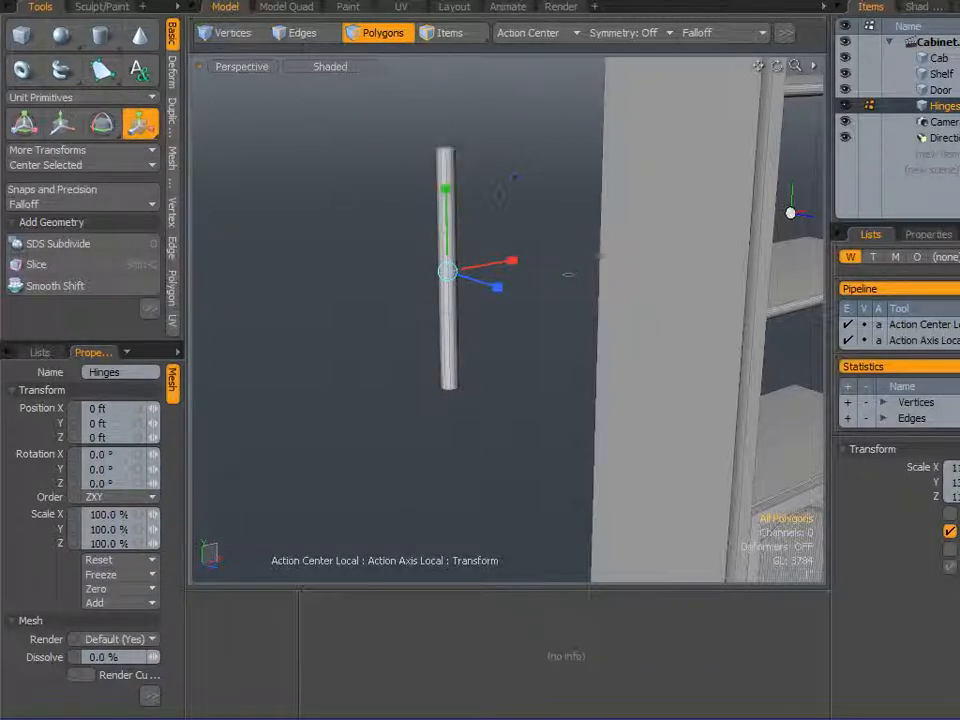
click(18, 0)
click(43, 303)
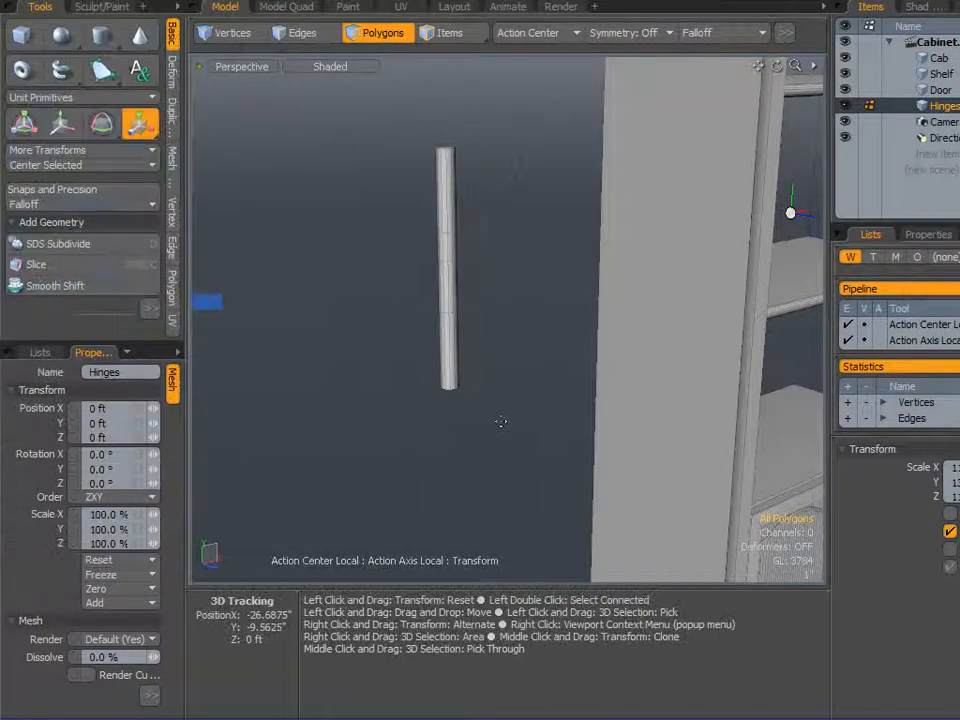
scroll(502, 421, down, 3)
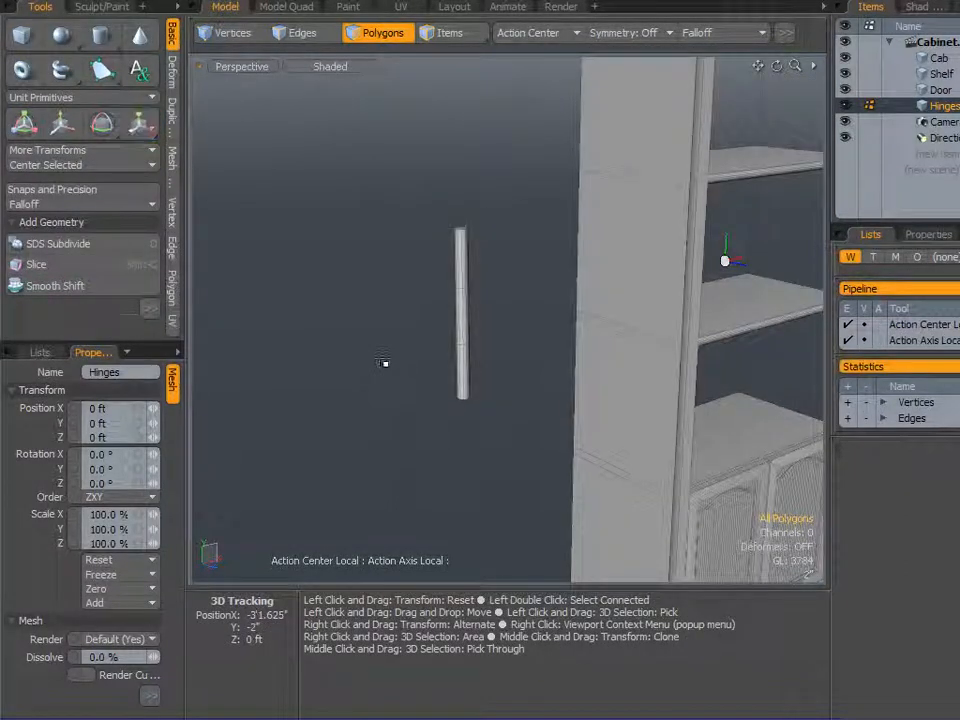
Move the rod sideways along the X axis up to the cabinet's left side panel.
key(w)
alt+drag(428, 412, 285, 594)
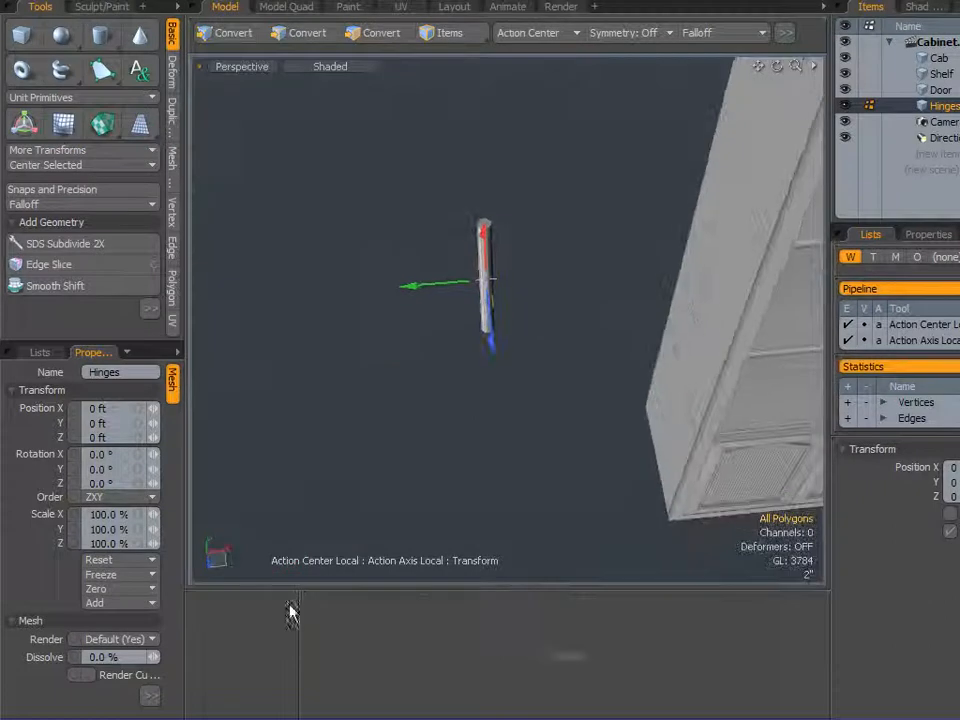
drag(409, 292, 485, 279)
In a top wireframe view, move the rod from the side panel to the cabinet front, beside the door's outer corner.
key(ctrl+space)
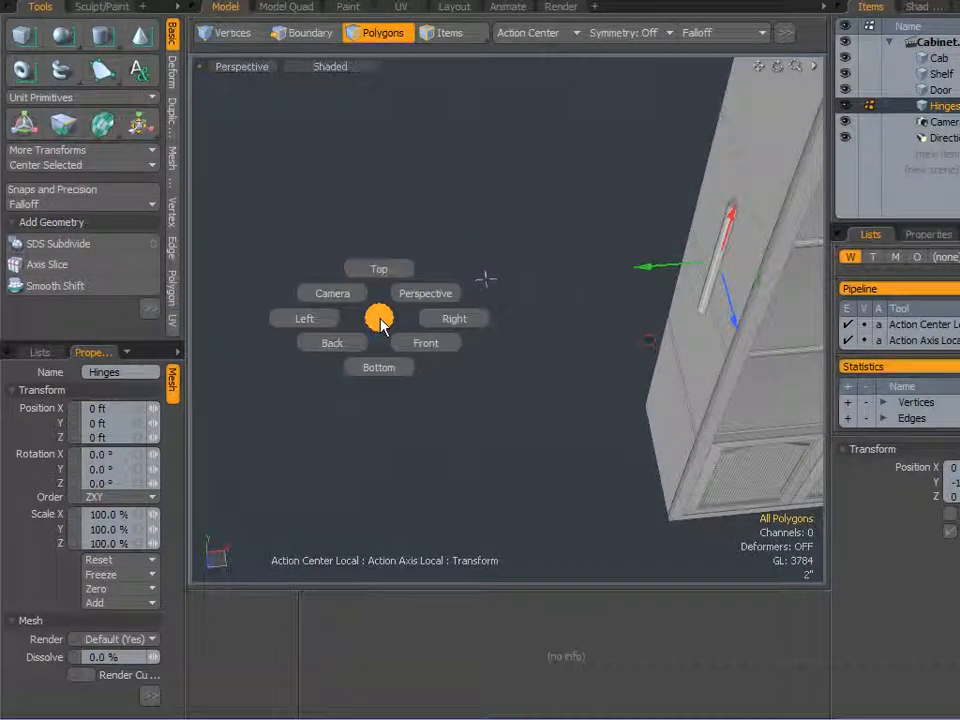
click(381, 270)
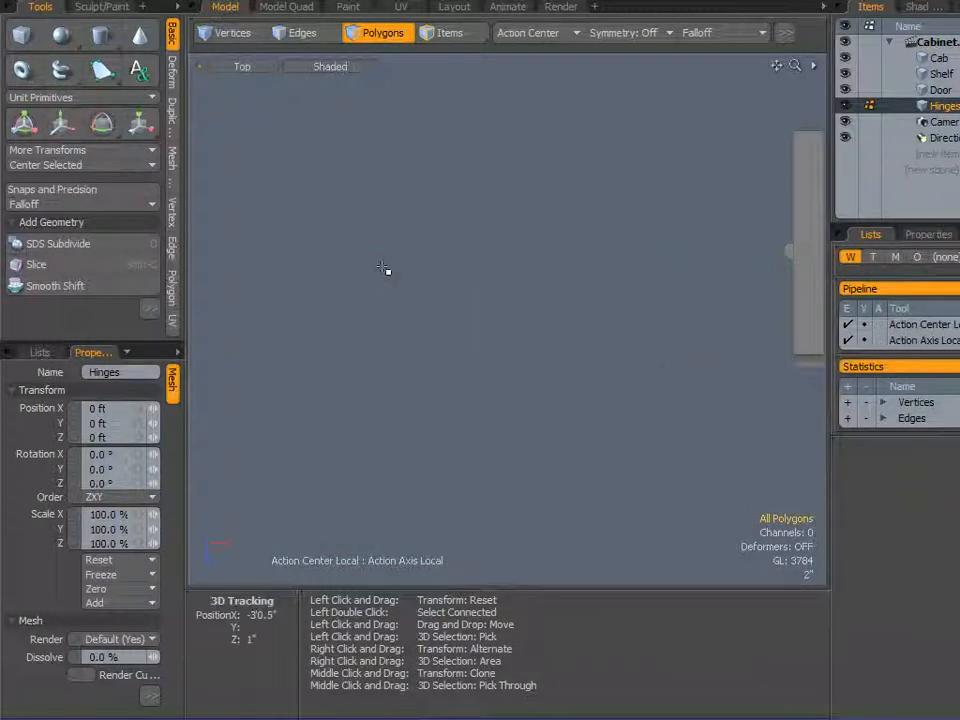
key(alt+space)
click(394, 236)
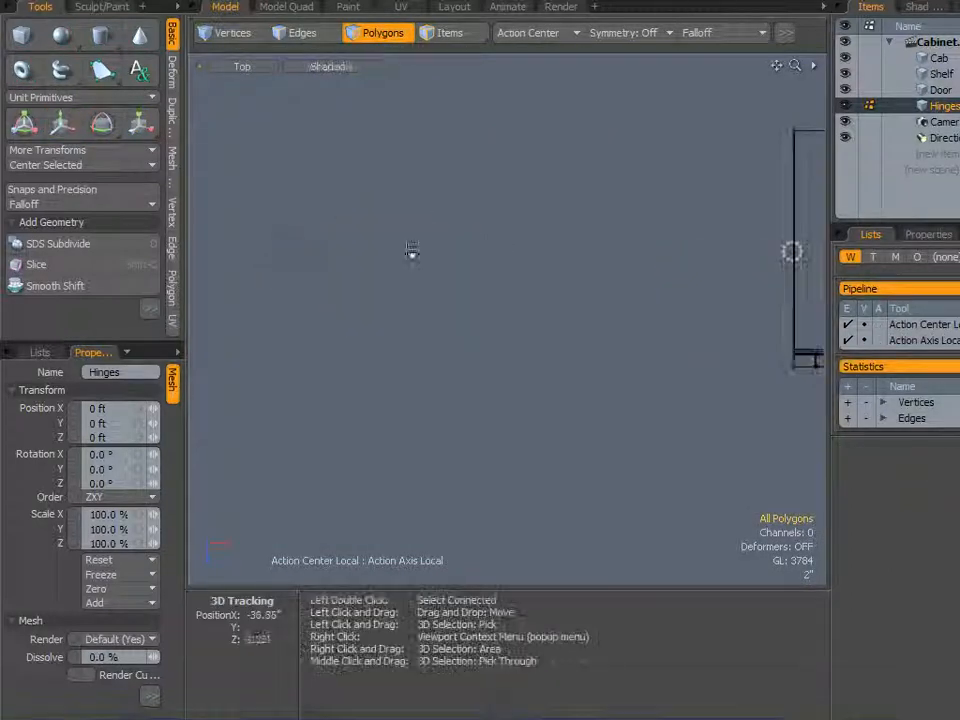
alt+drag(531, 308, 321, 320)
scroll(498, 252, up, 2)
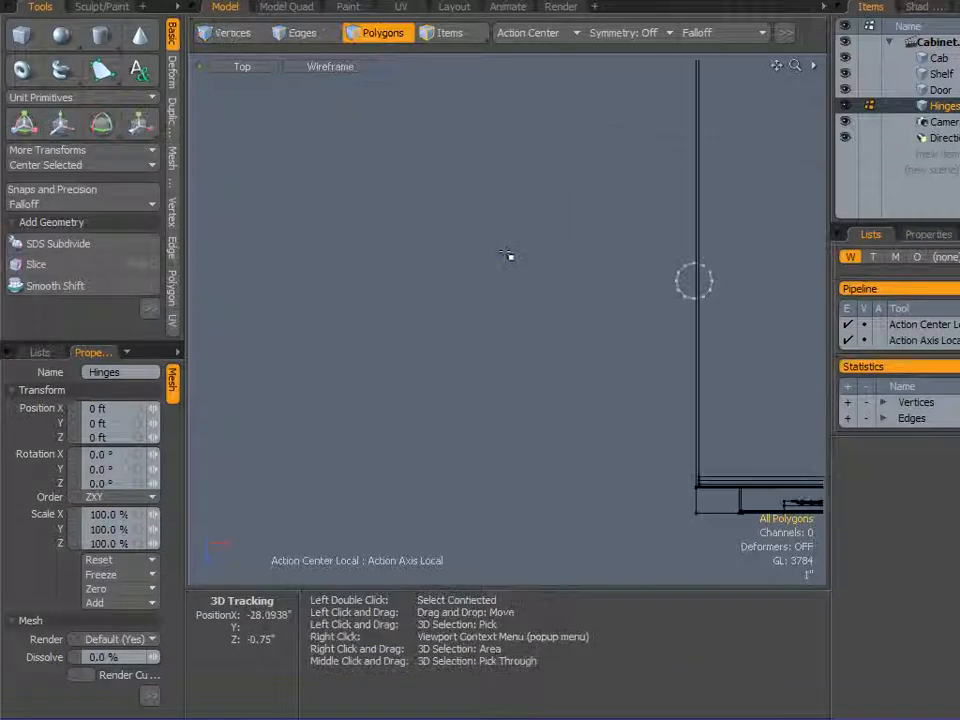
scroll(508, 253, down, 1)
key(y)
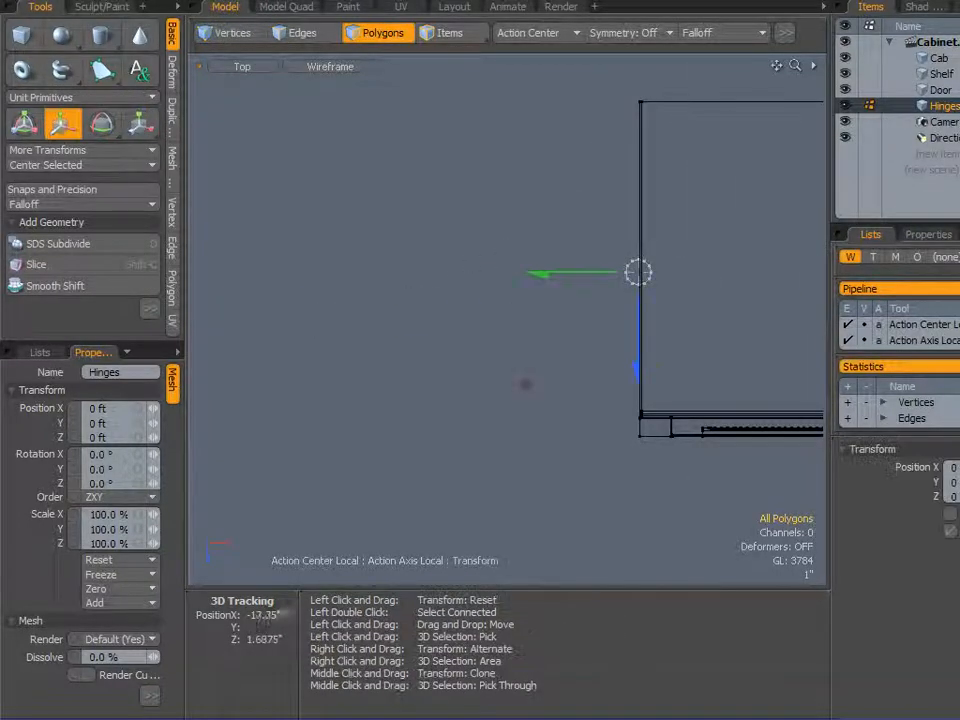
drag(525, 384, 563, 554)
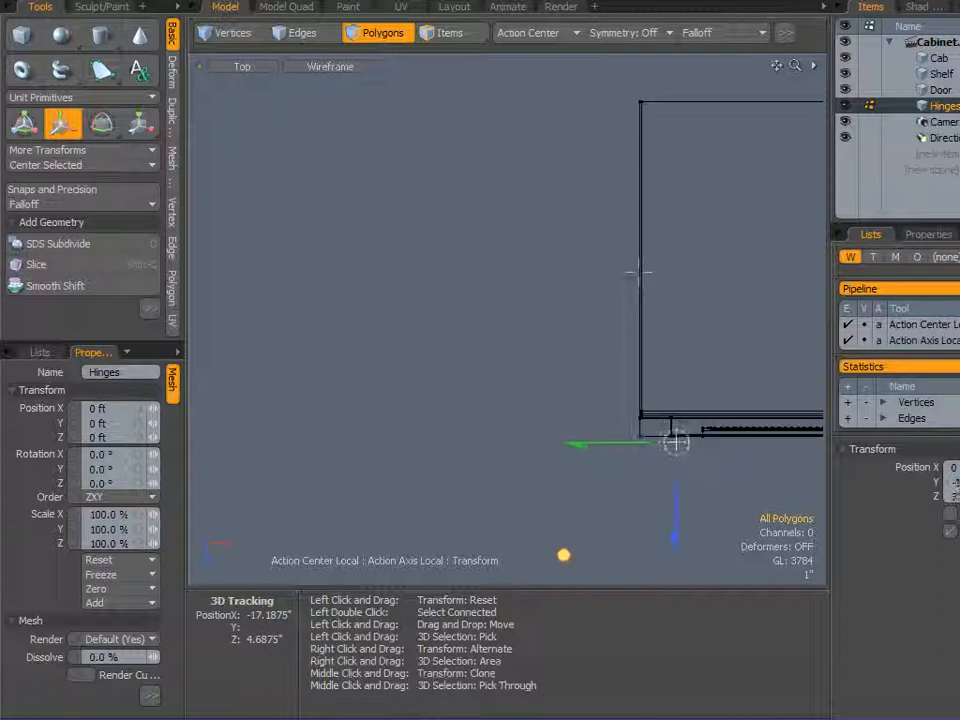
Fine-tune the rod's position so its center sits on the seam between the frame and the door's front corner.
alt+drag(380, 515, 281, 486)
scroll(510, 436, up, 5)
alt+drag(712, 368, 478, 405)
scroll(520, 385, up, 3)
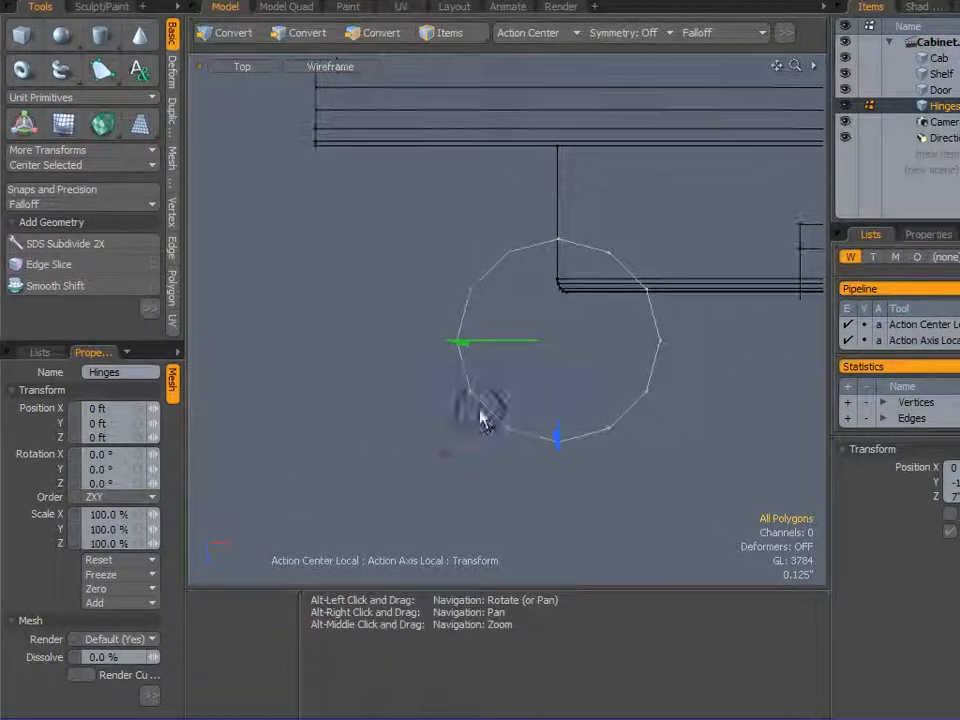
drag(561, 406, 562, 369)
scroll(566, 364, down, 2)
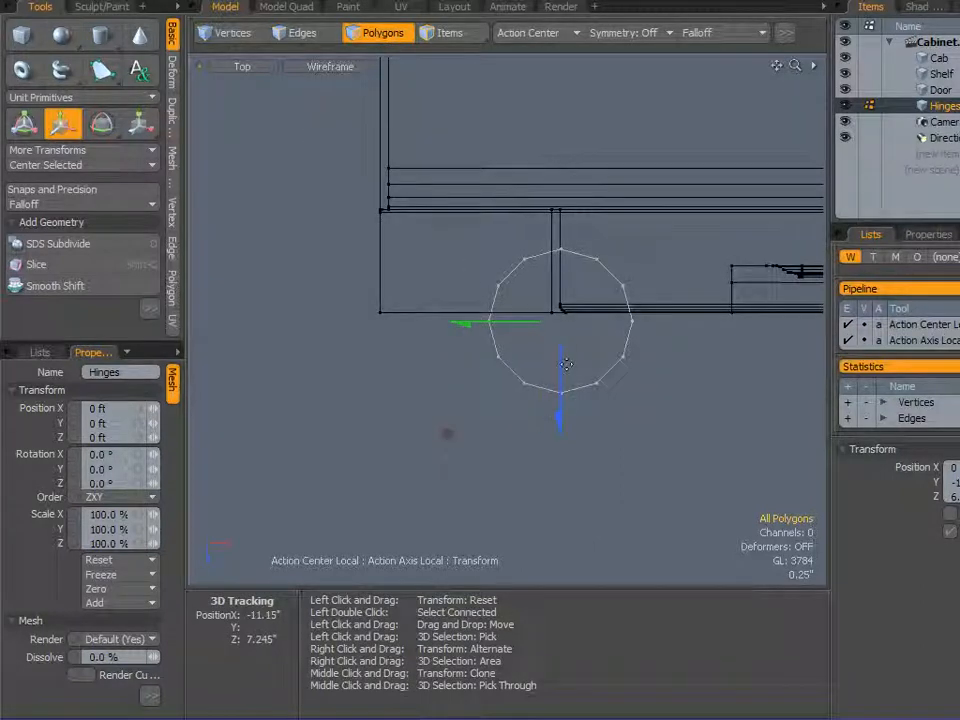
drag(451, 443, 446, 419)
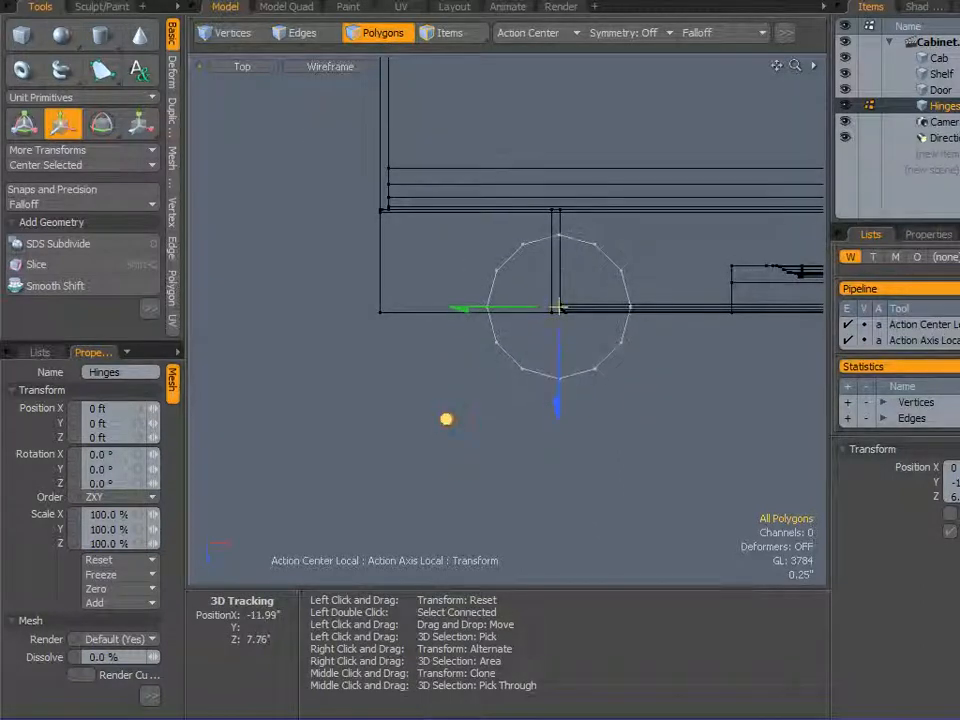
Scale the rod down evenly to a thin pin and shift it forward to just in front of the door's corner.
key(r)
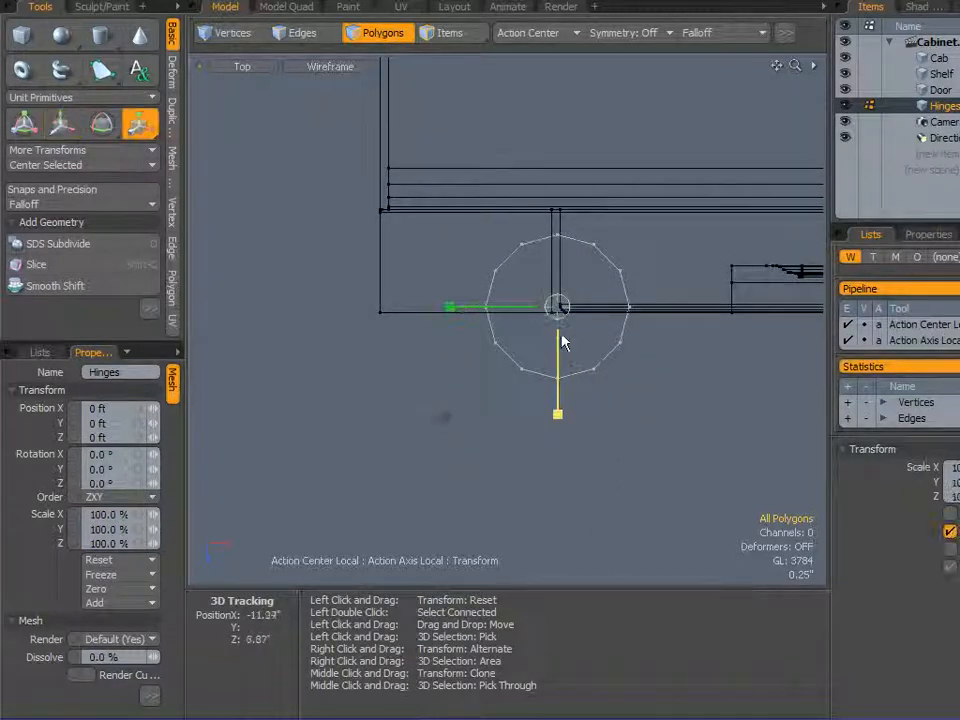
drag(557, 306, 545, 306)
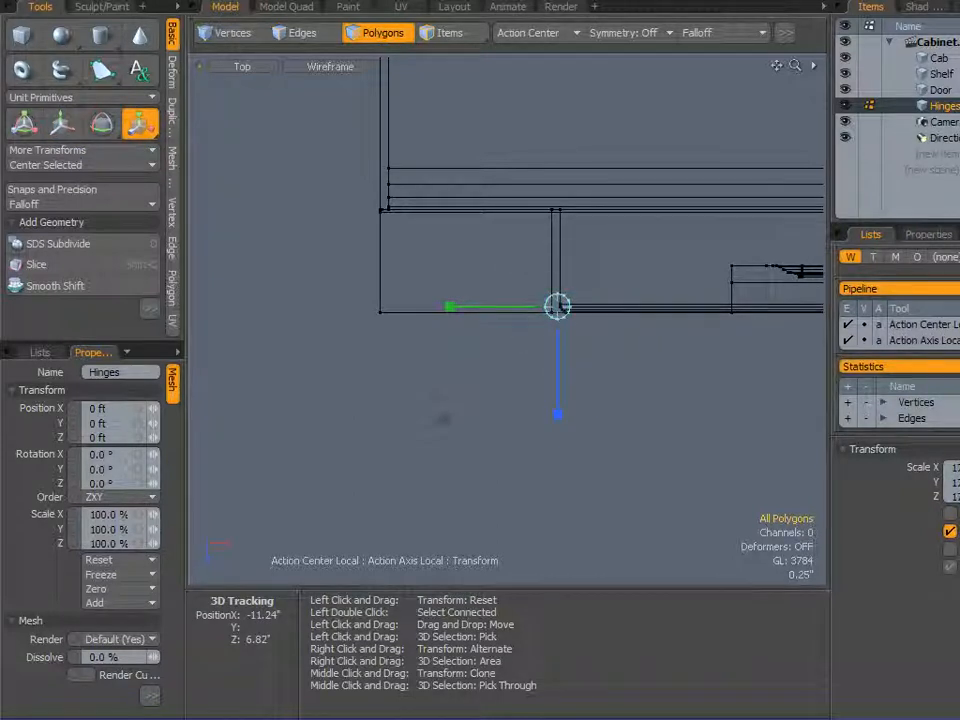
key(w)
scroll(501, 384, up, 2)
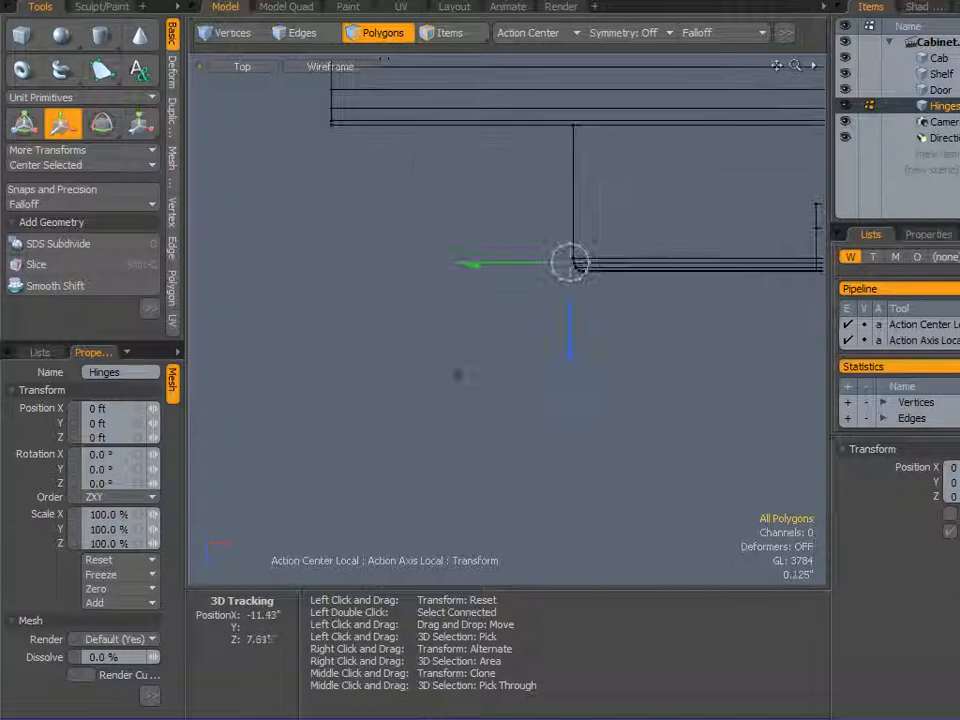
drag(566, 360, 567, 385)
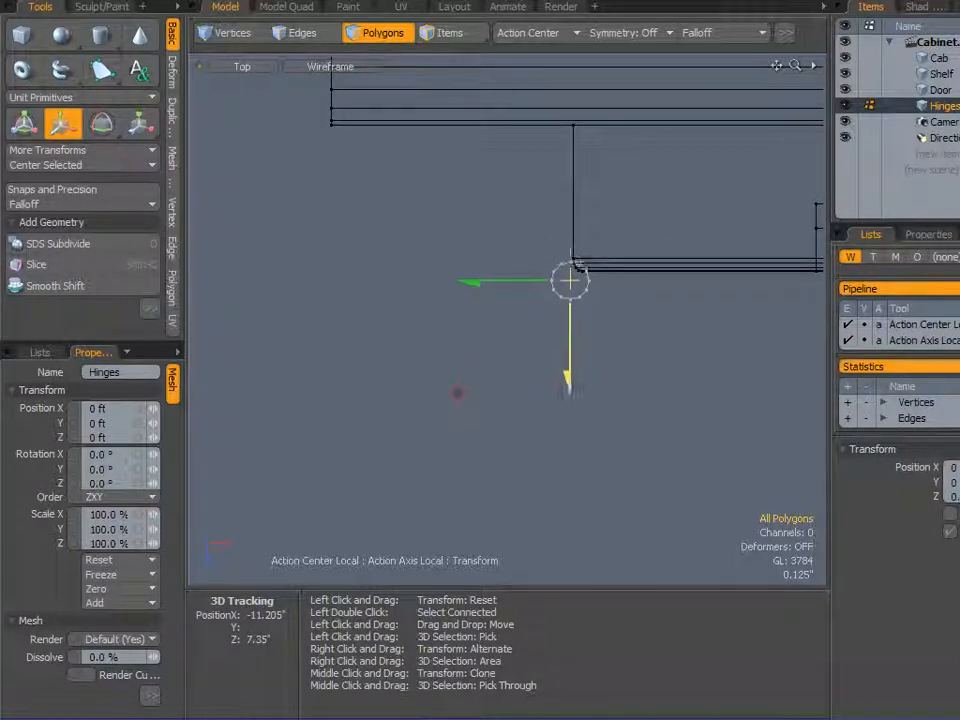
key(space)
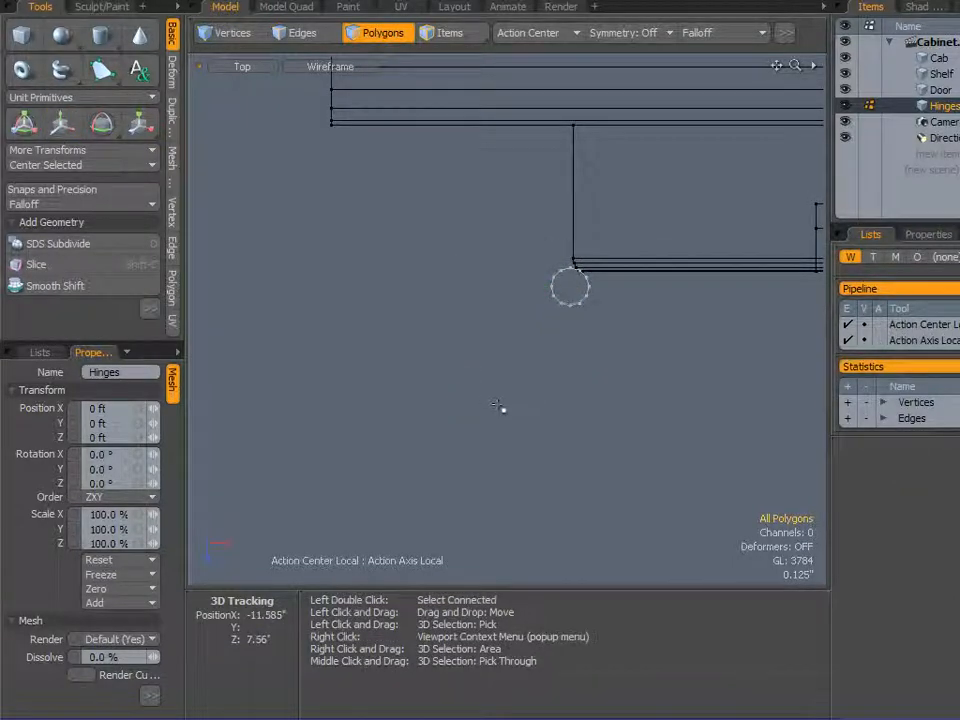
Return the viewport to a shaded Perspective view showing the pin against the frame.
key(ctrl+space)
click(542, 381)
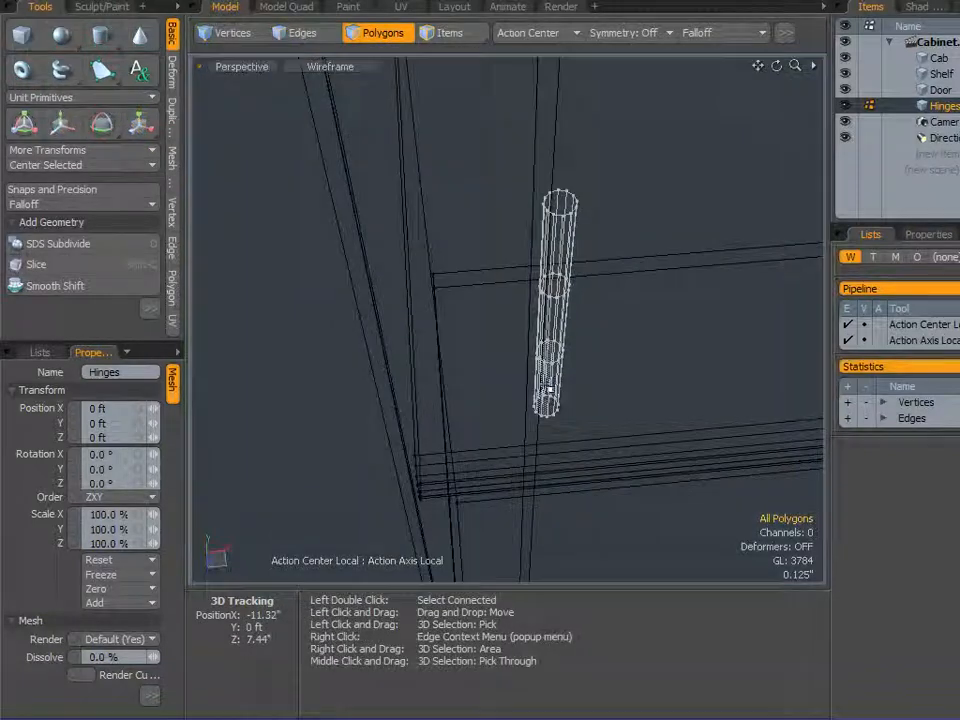
key(ctrl+shift+space)
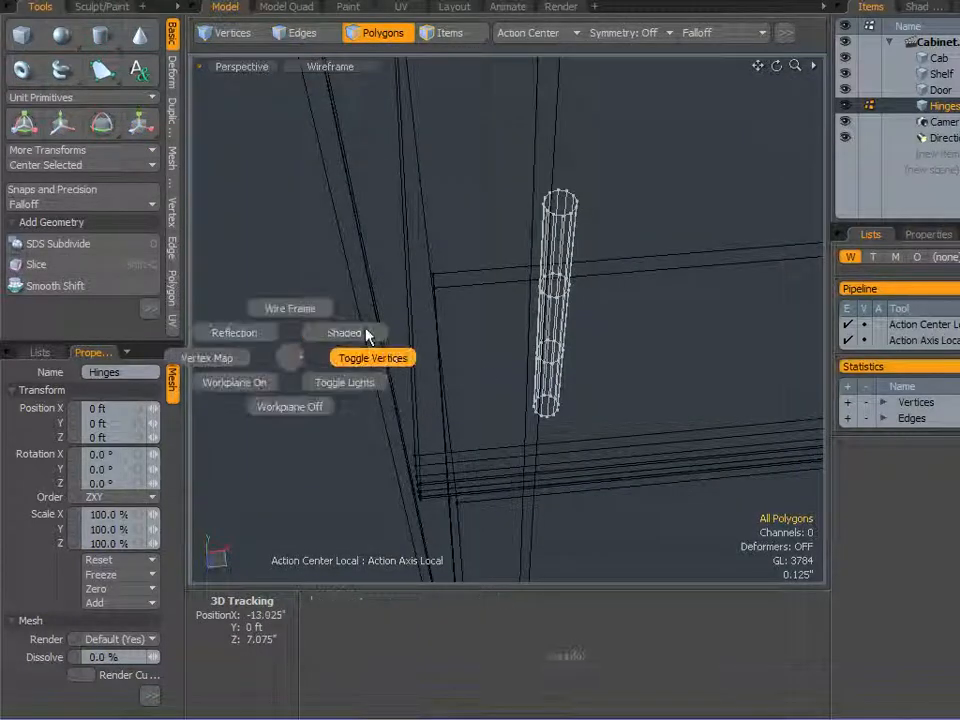
click(355, 330)
scroll(409, 324, down, 4)
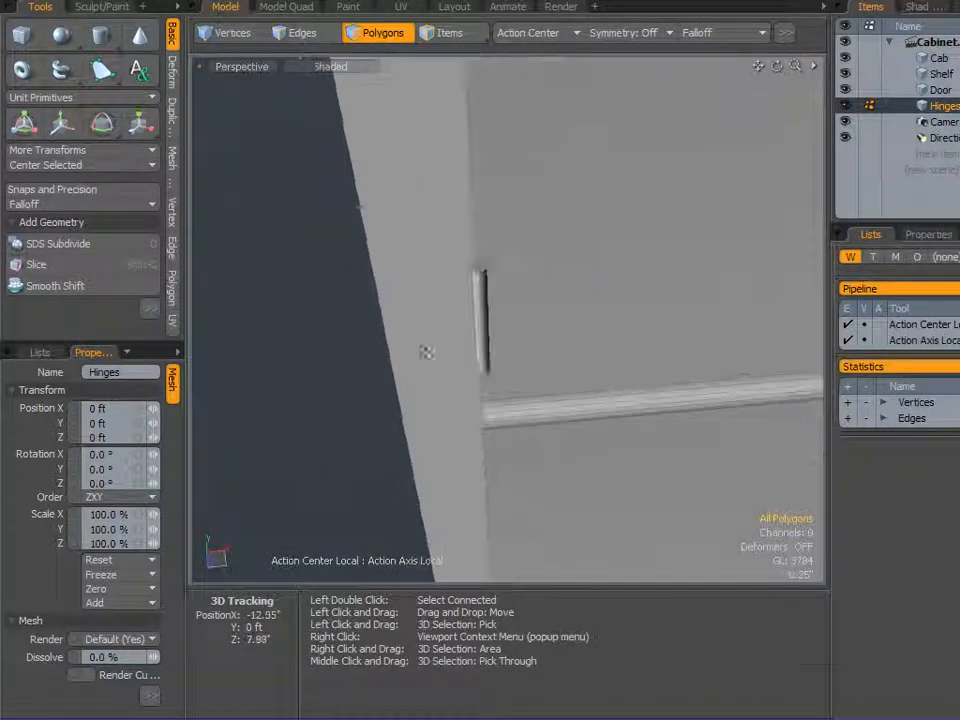
alt+drag(411, 427, 427, 283)
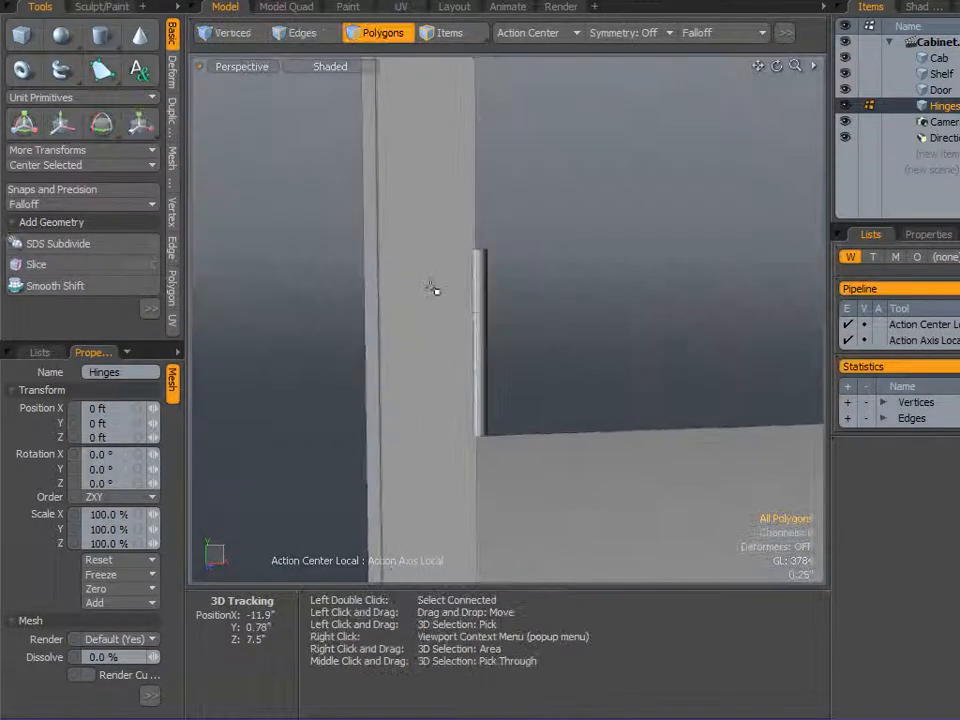
Lower the pin along the frame to the upper part of the left door's outer edge.
key(w)
scroll(443, 303, down, 4)
alt+drag(682, 304, 754, 216)
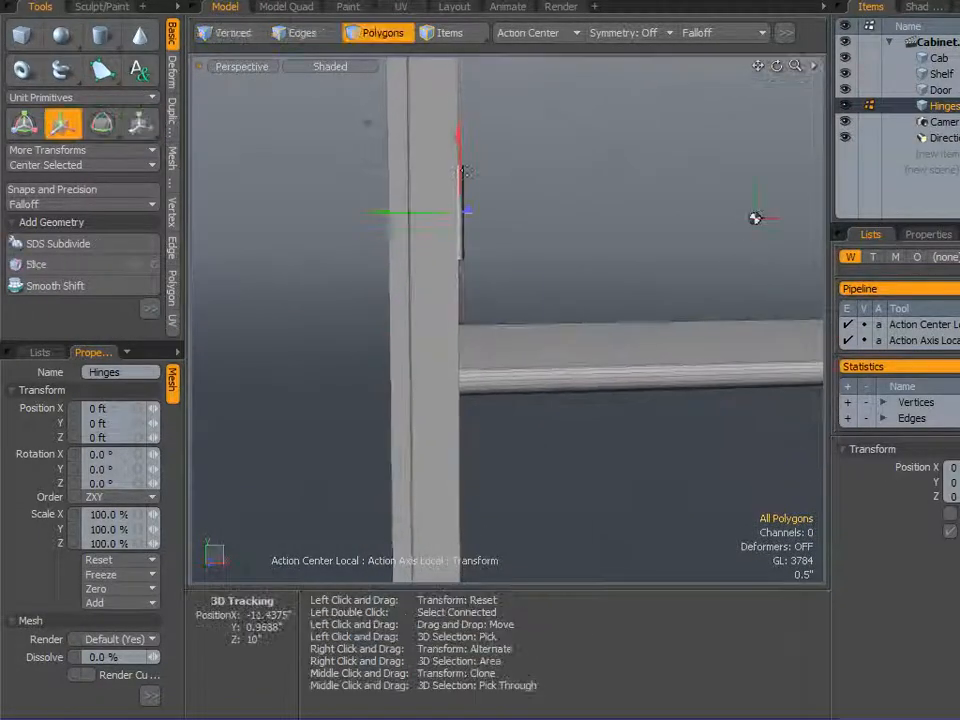
drag(461, 187, 458, 690)
scroll(553, 449, down, 4)
alt+drag(557, 350, 473, 262)
scroll(476, 300, up, 5)
alt+drag(478, 313, 466, 285)
drag(528, 195, 457, 364)
scroll(473, 317, up, 4)
scroll(457, 362, up, 4)
alt+drag(493, 289, 541, 127)
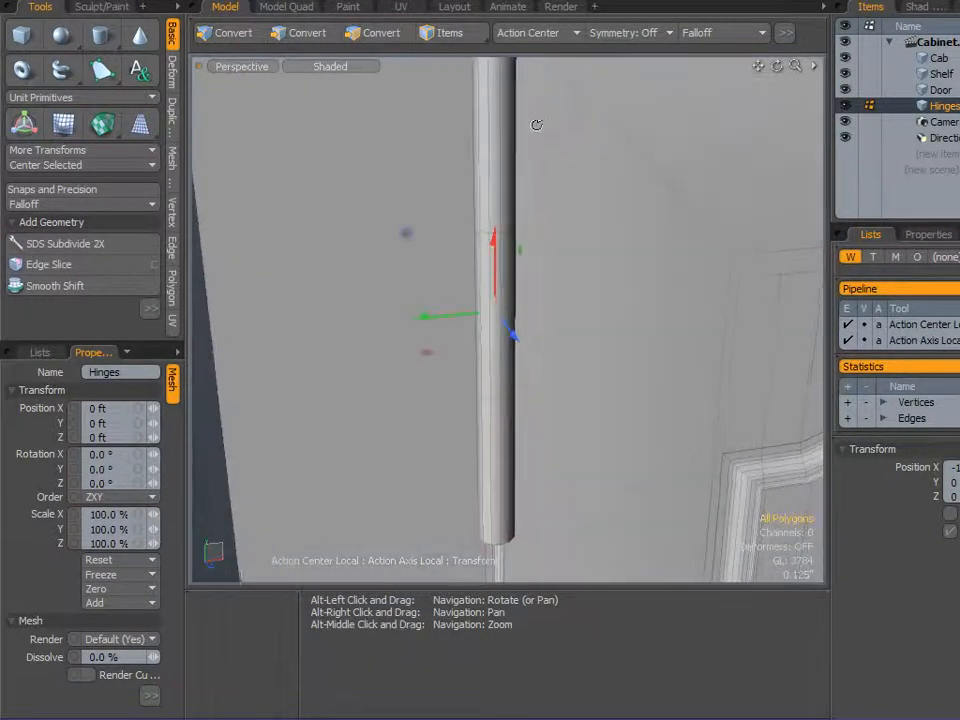
Shorten the hinge pin lengthwise to about 62% of its length.
scroll(570, 216, down, 6)
alt+drag(598, 238, 512, 300)
scroll(511, 130, up, 4)
alt+drag(637, 399, 583, 369)
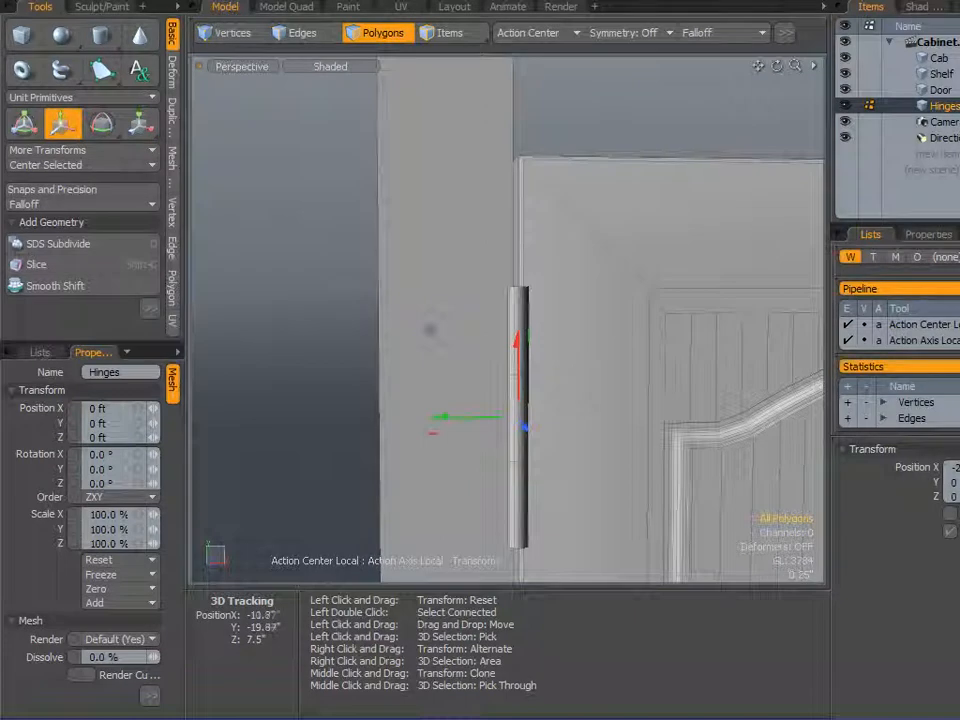
key(y)
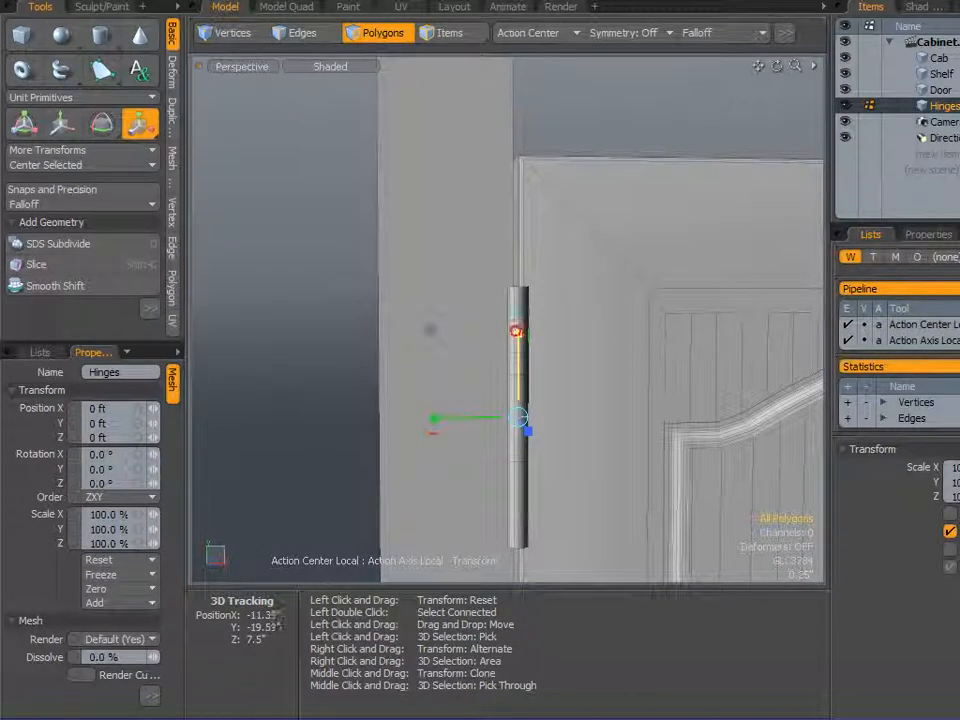
scroll(561, 343, down, 6)
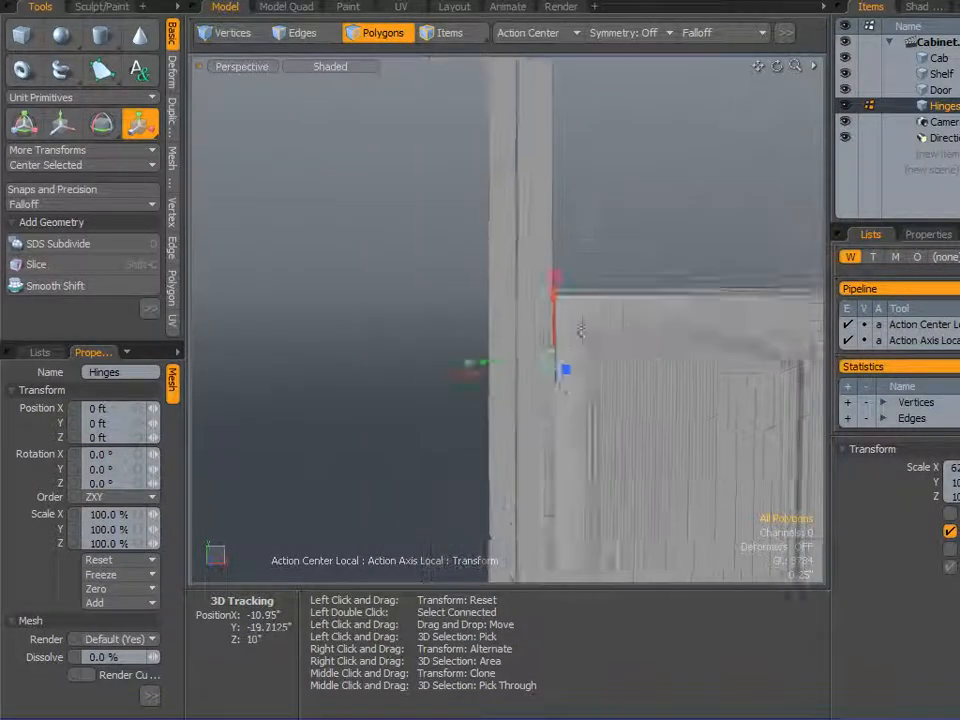
alt+right_drag(663, 444, 551, 363)
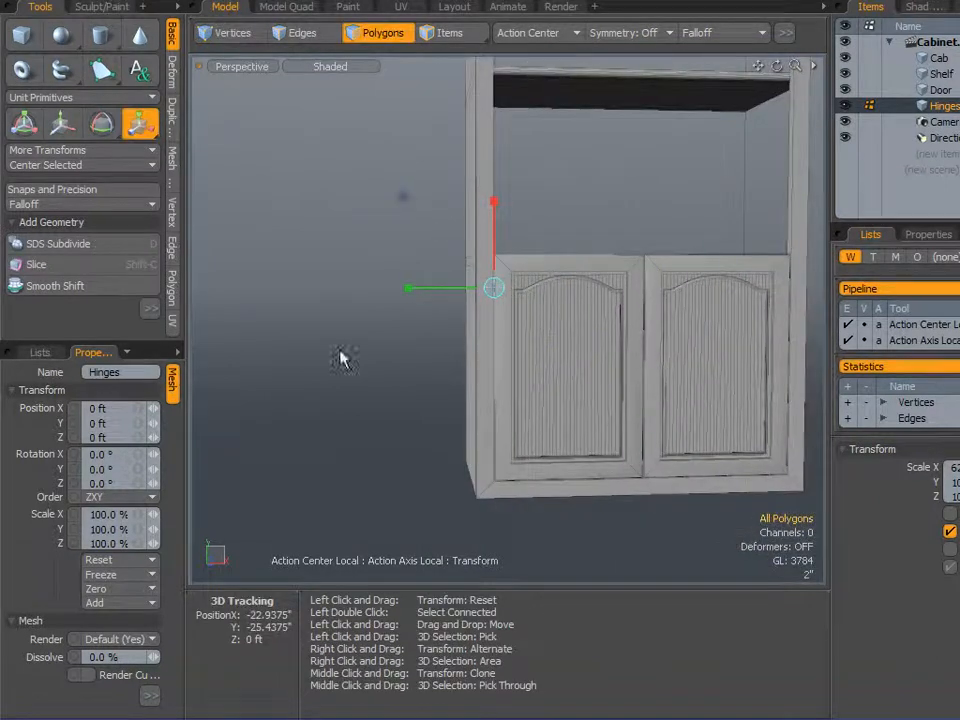
key(space)
Select the two inner horizontal edge loops that divide the hinge pin into three sections.
scroll(482, 320, up, 6)
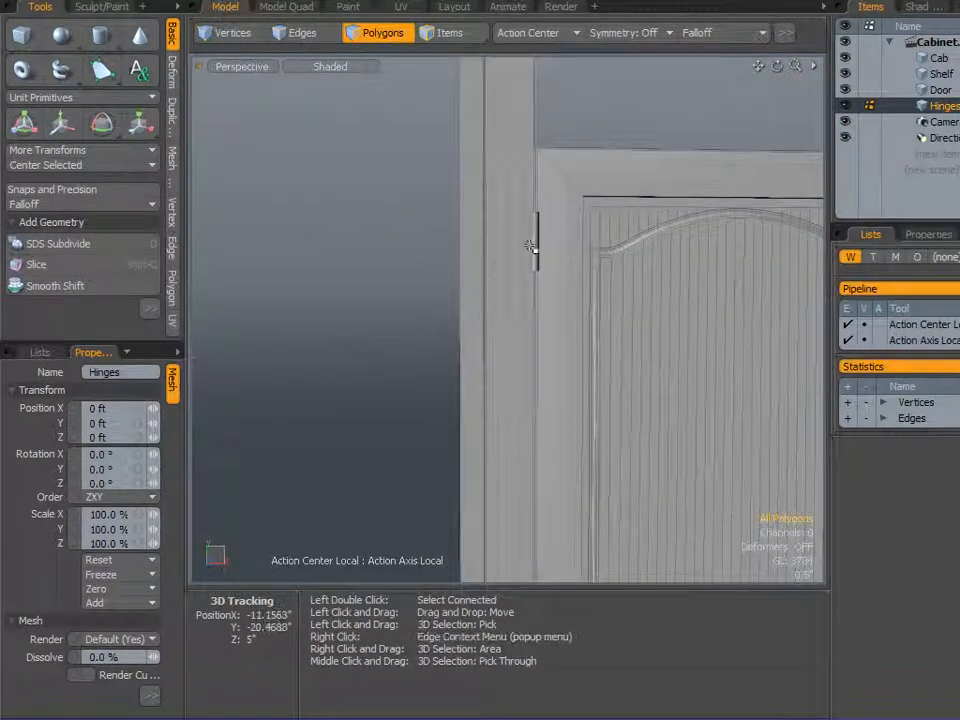
scroll(518, 262, up, 3)
click(305, 35)
scroll(524, 181, up, 3)
scroll(524, 181, up, 2)
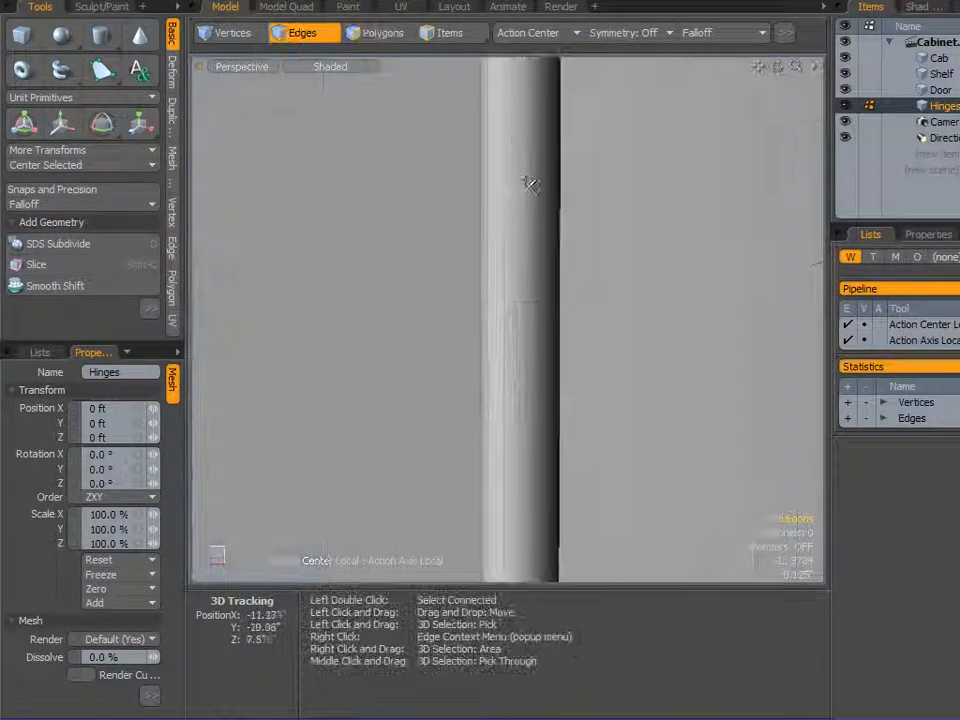
double_click(516, 265)
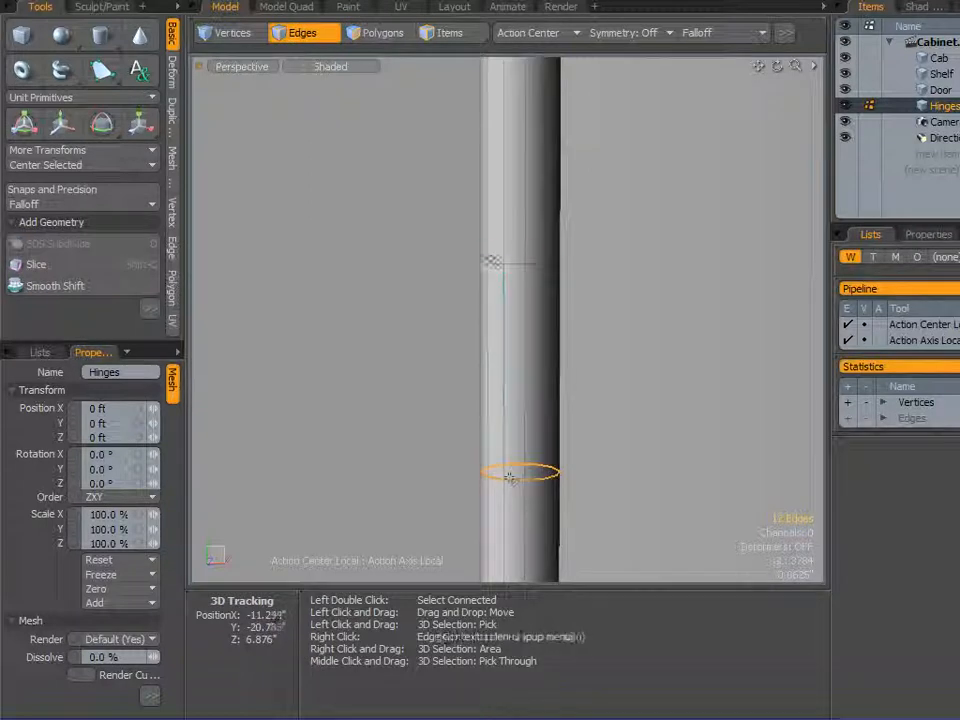
key(shift)
shift+double_click(513, 262)
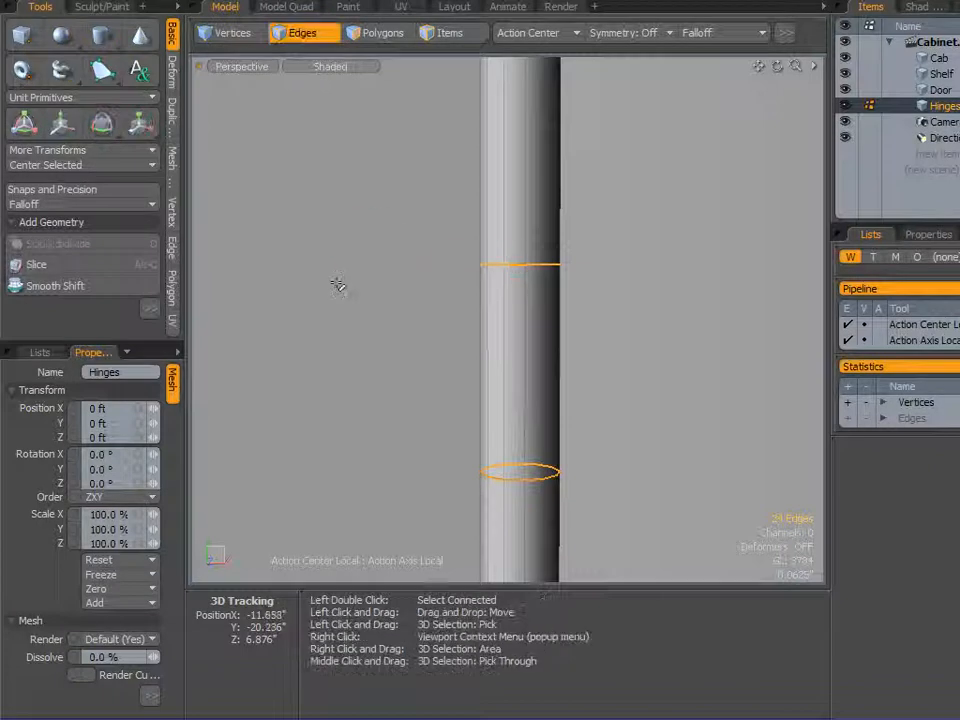
Bevel the two selected edge loops with an inset of 6 mil.
key(b)
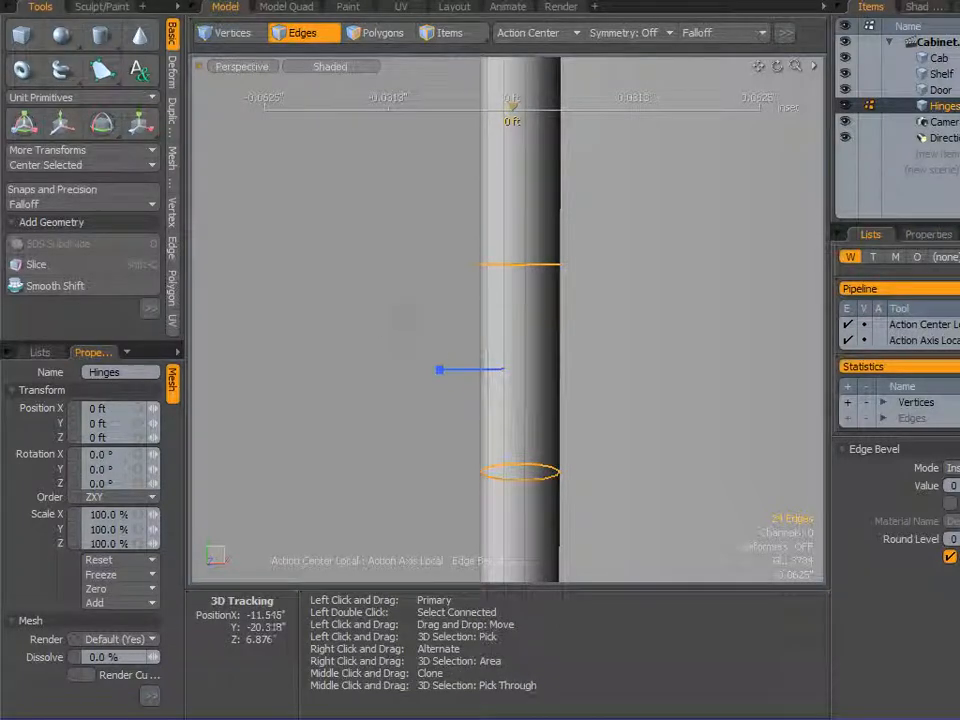
scroll(381, 326, down, 2)
scroll(428, 322, down, 1)
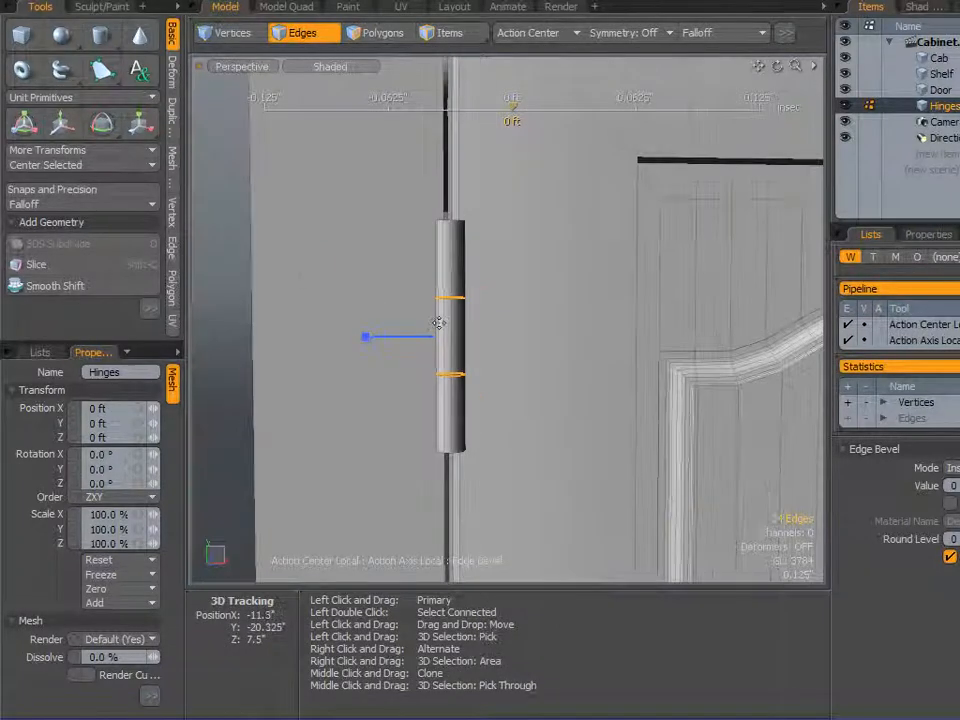
scroll(602, 339, down, 2)
alt+drag(602, 339, 624, 340)
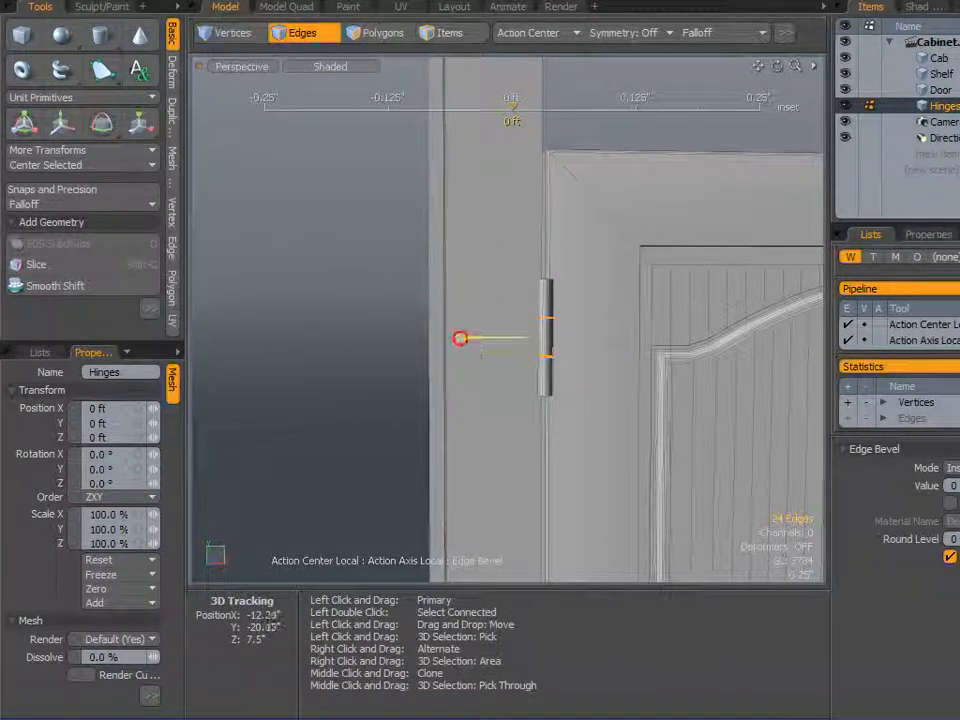
alt+drag(480, 347, 680, 386)
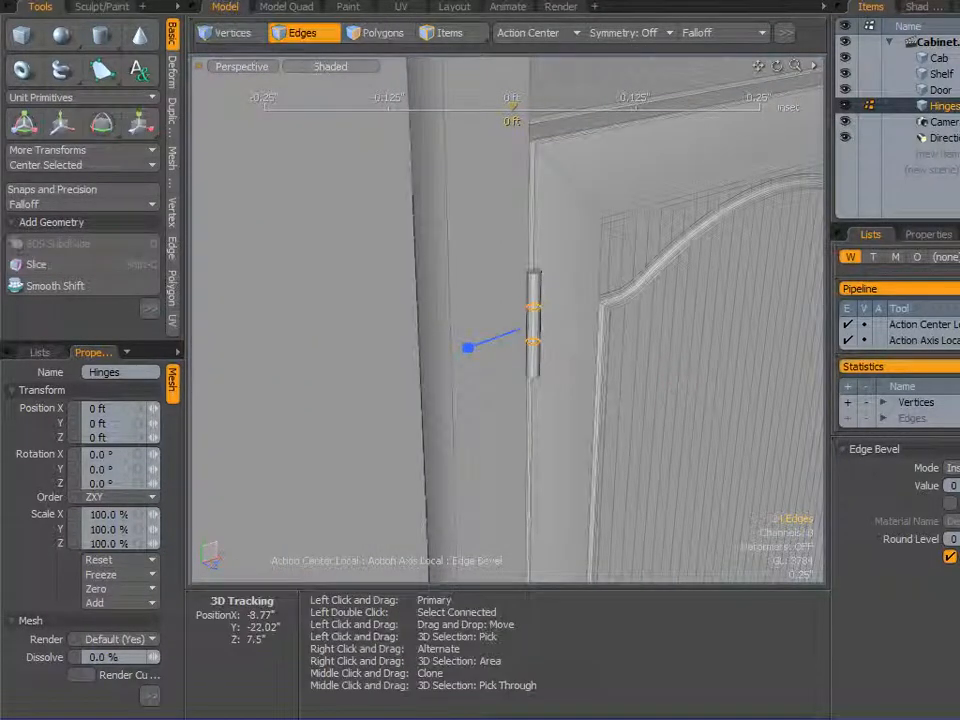
drag(617, 371, 630, 371)
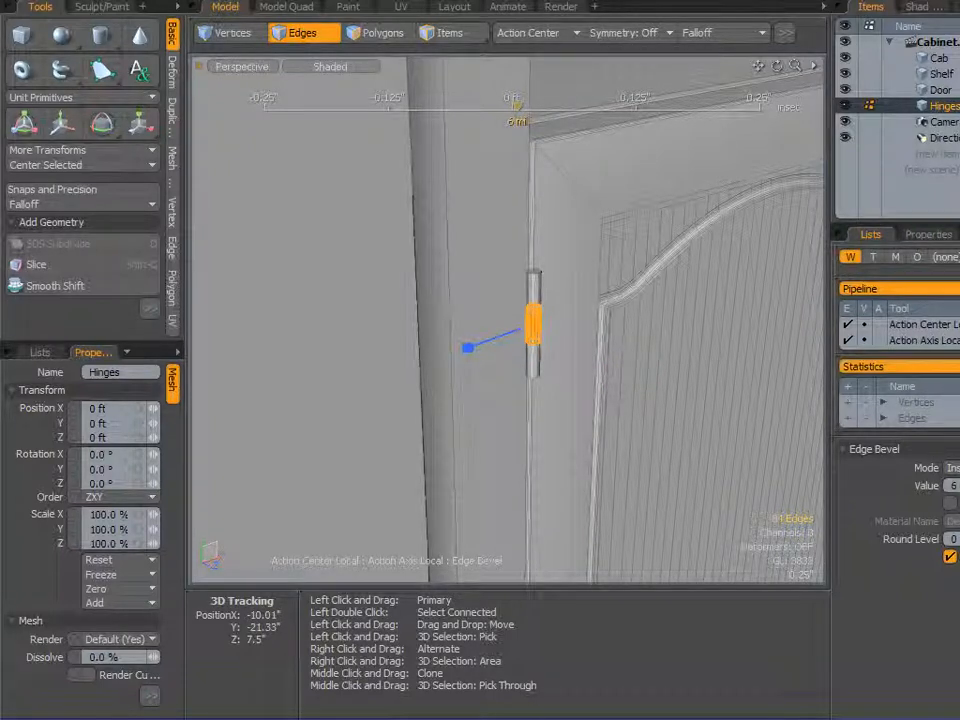
scroll(511, 311, up, 8)
alt+drag(495, 358, 425, 234)
scroll(454, 328, down, 3)
key(q)
Select the hinge pin's middle section, scale it to about 83% thickness, and stretch it lengthwise to meet the outer sections again.
click(381, 32)
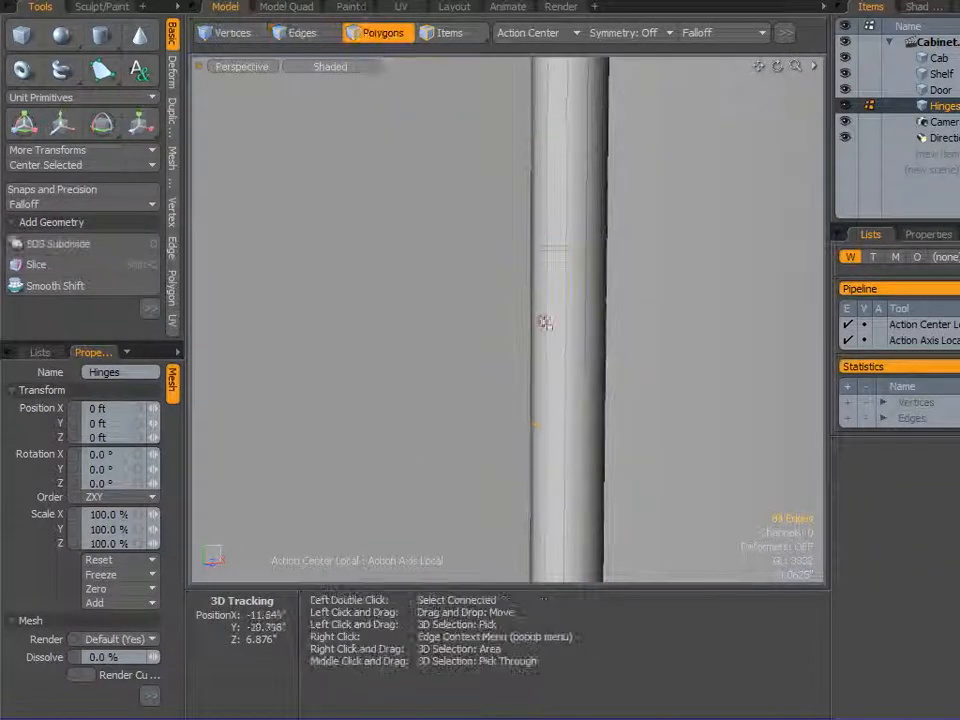
click(611, 320)
key(l)
key(y)
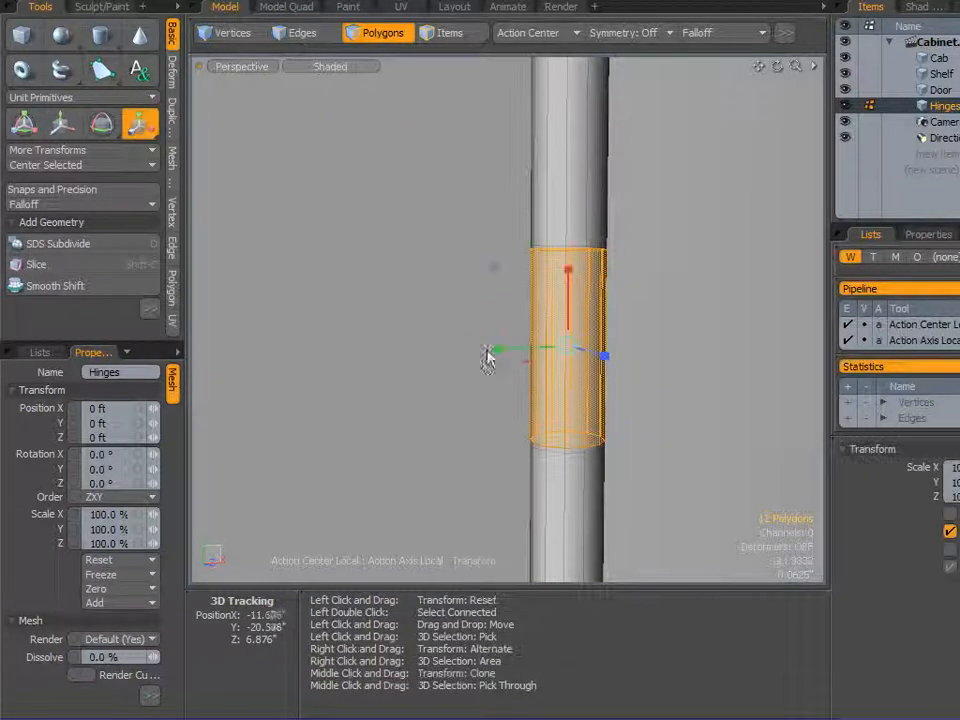
drag(575, 358, 535, 355)
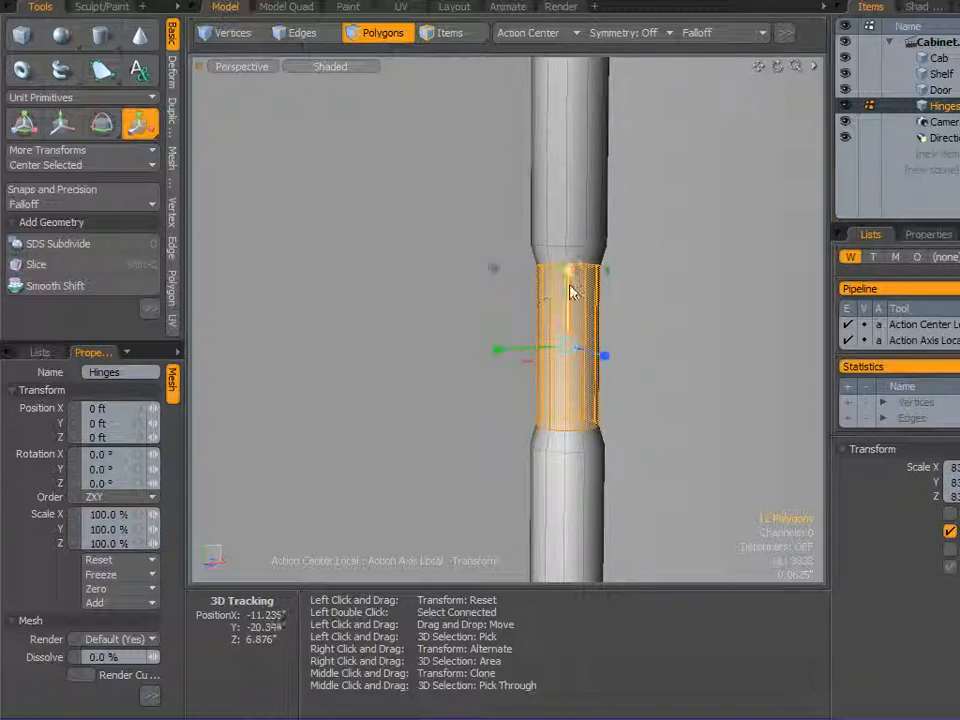
drag(568, 274, 609, 276)
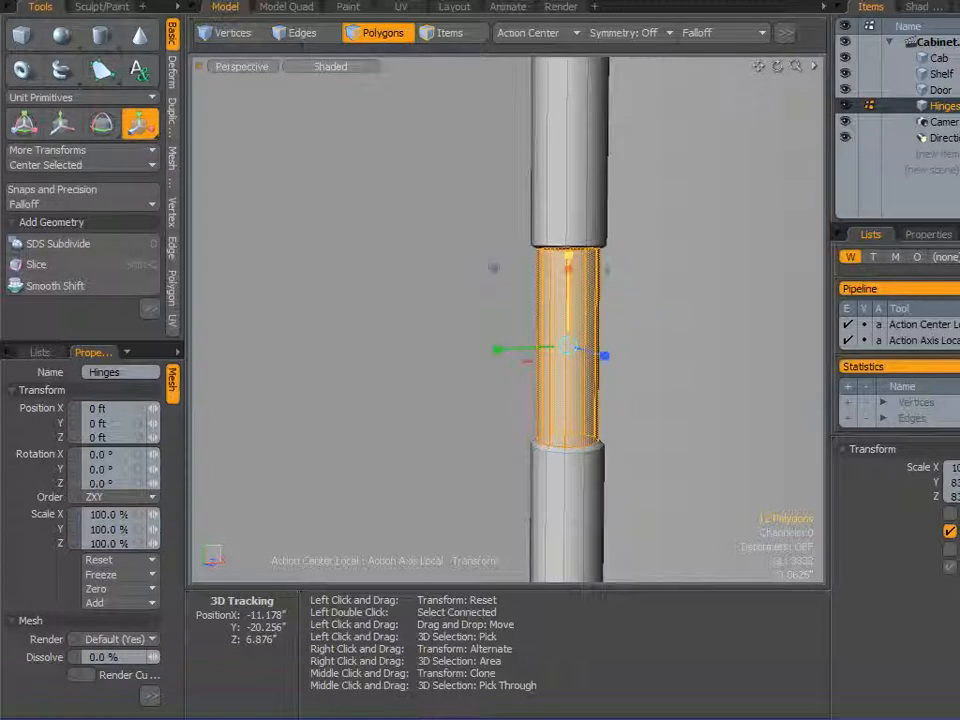
key(space)
click(362, 317)
Duplicate the Hinges mesh item.
scroll(409, 320, down, 4)
scroll(414, 321, down, 3)
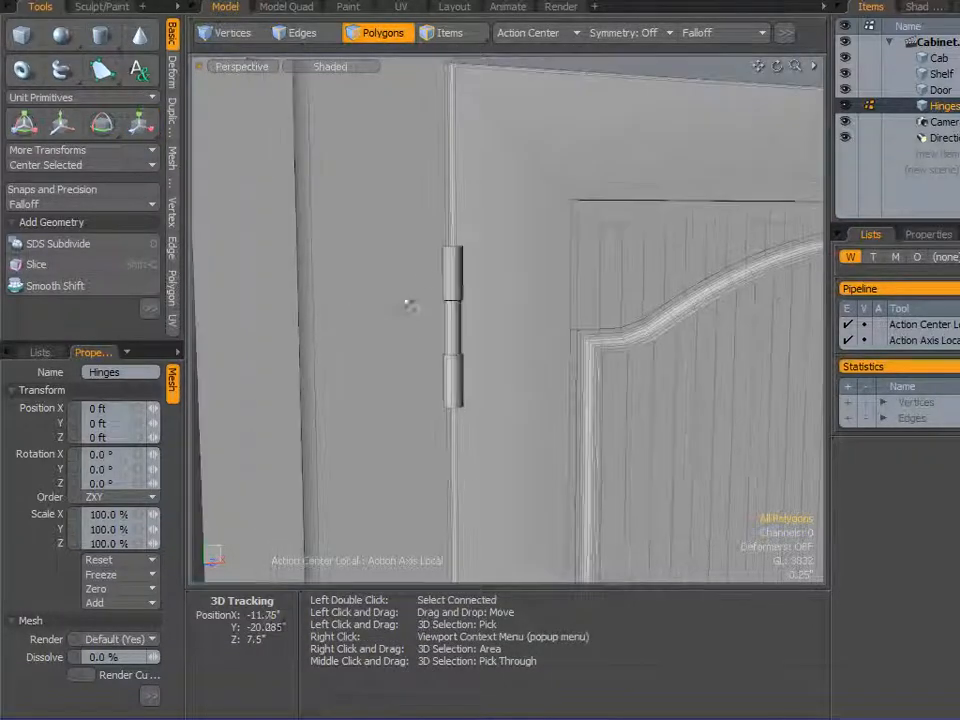
scroll(493, 153, down, 3)
right_click(909, 105)
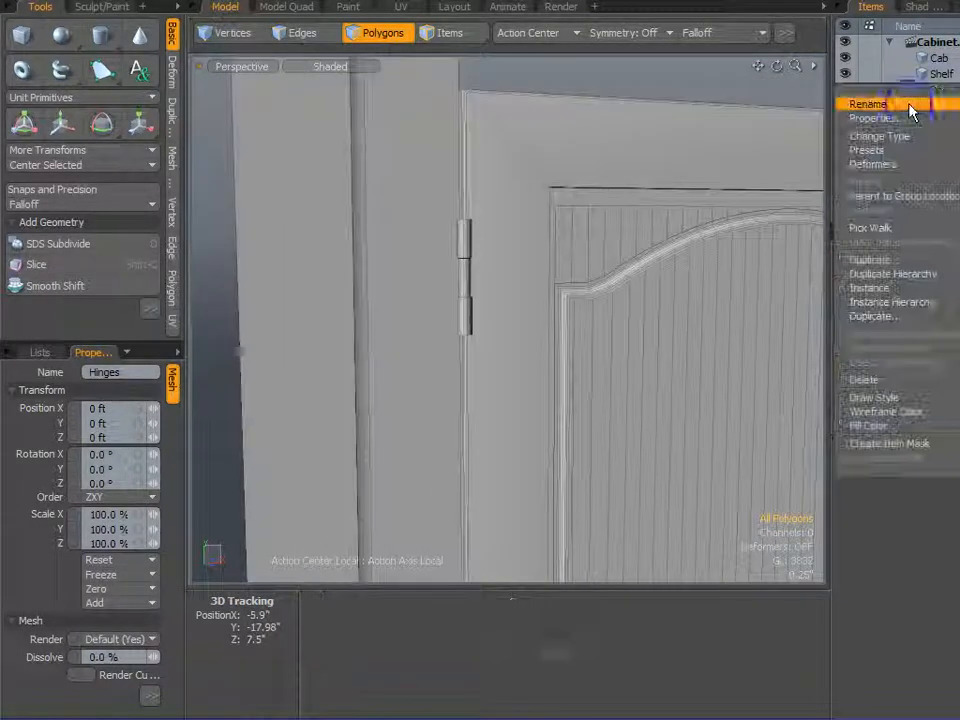
click(891, 262)
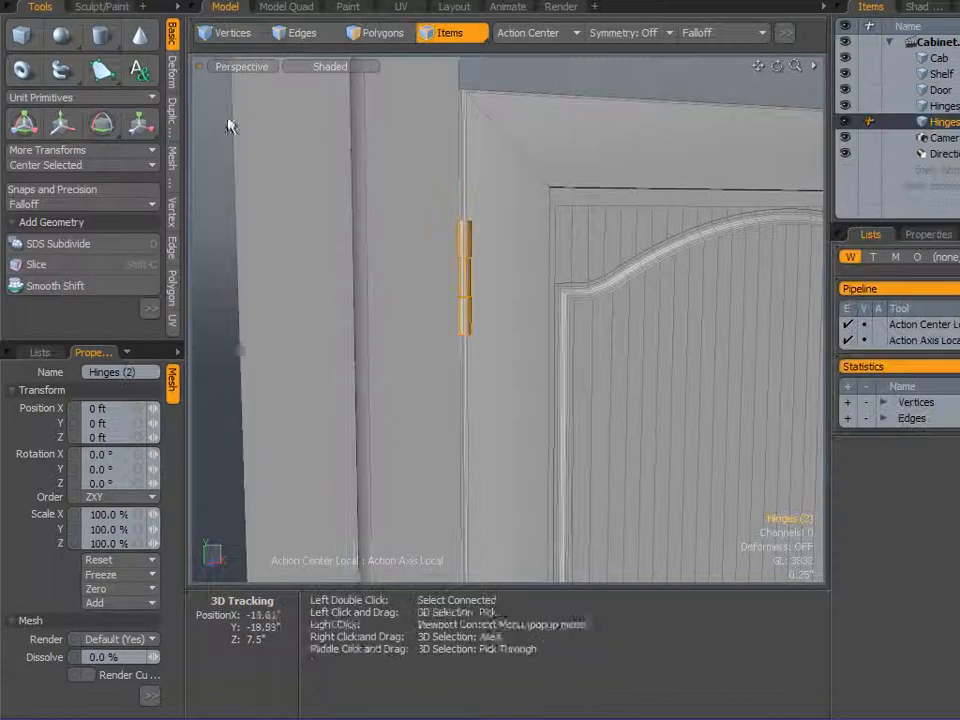
Move the duplicated hinge's polygons straight down along the left door's outer edge, below the original hinge.
click(396, 34)
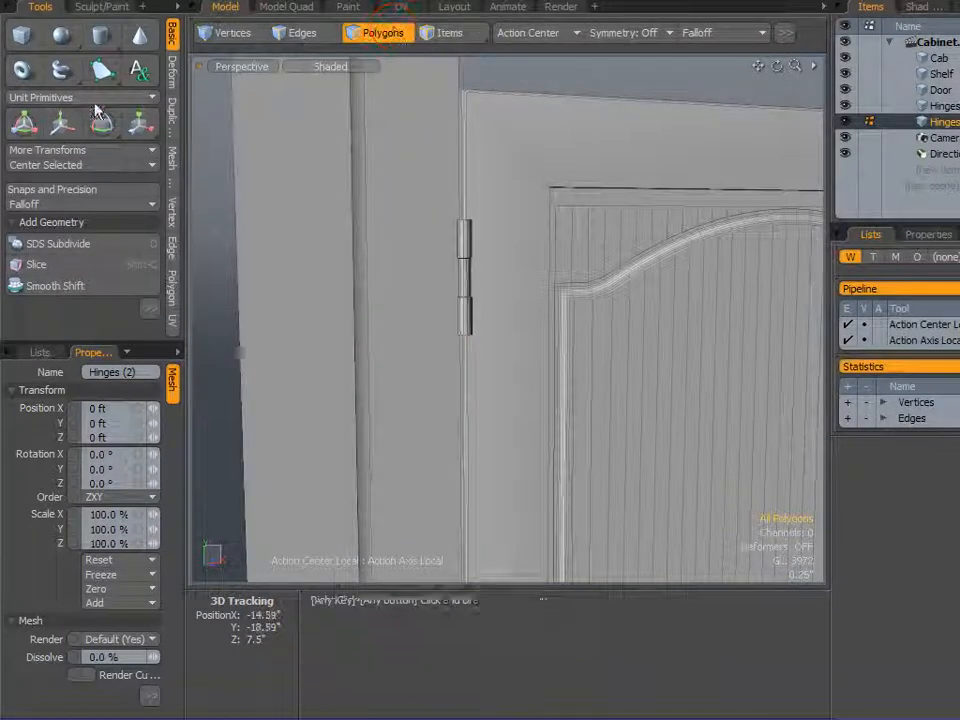
click(63, 122)
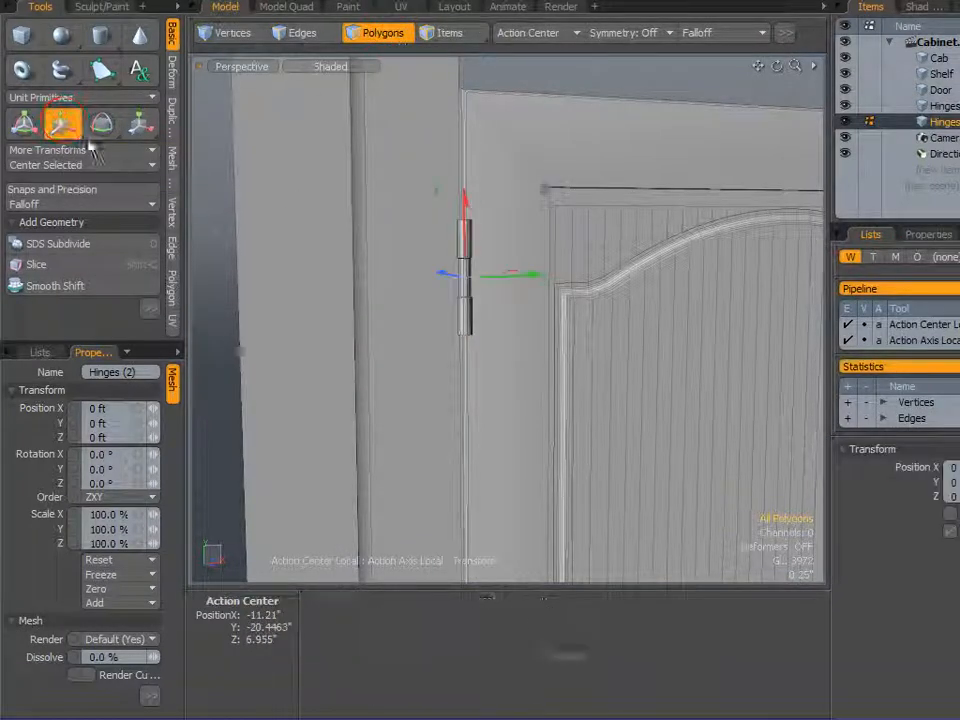
click(457, 38)
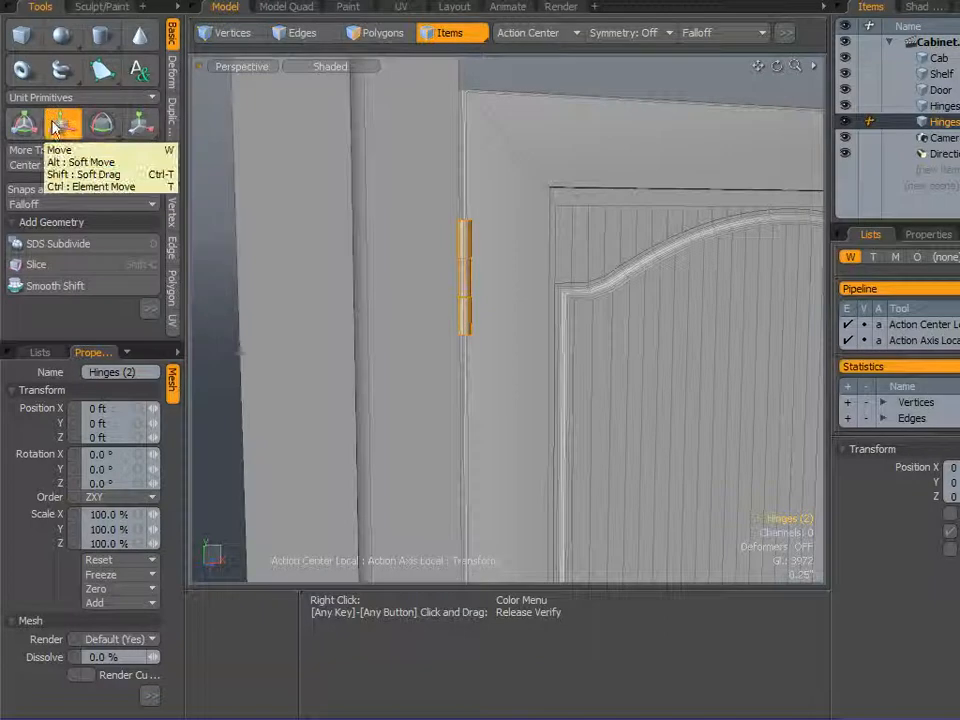
click(370, 34)
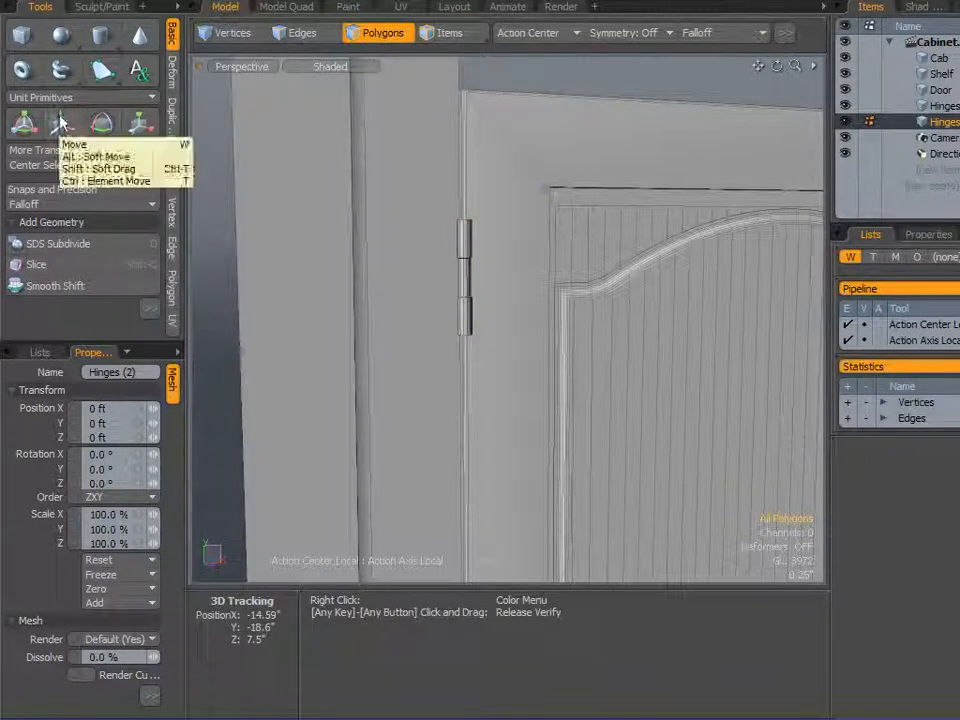
drag(470, 214, 470, 455)
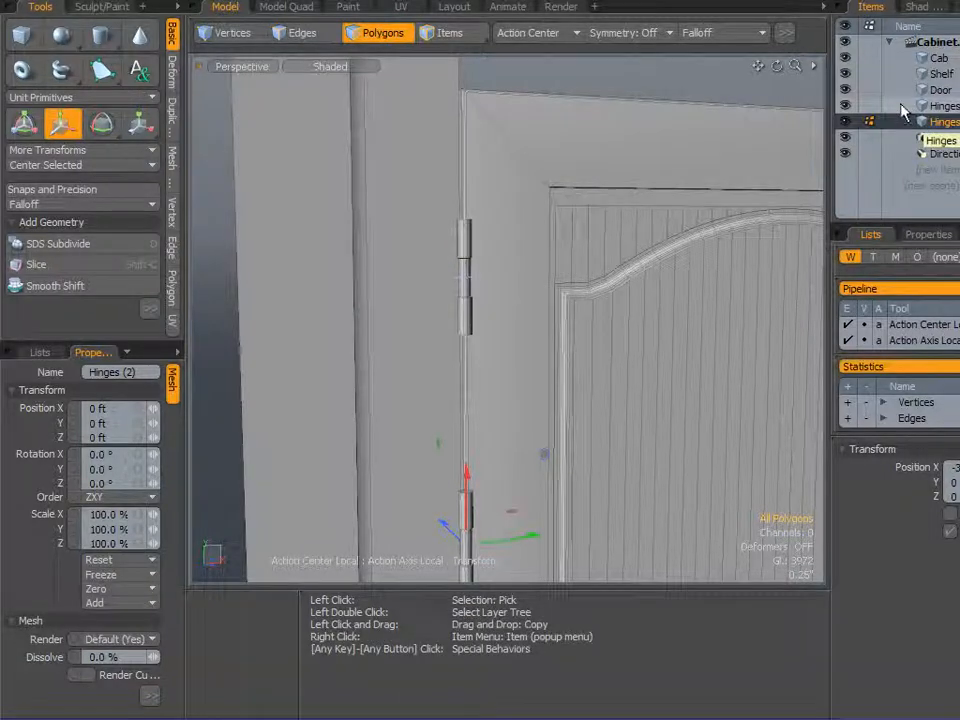
Set the action center to Automatic and raise the original hinge slightly toward the left door's upper corner.
click(940, 105)
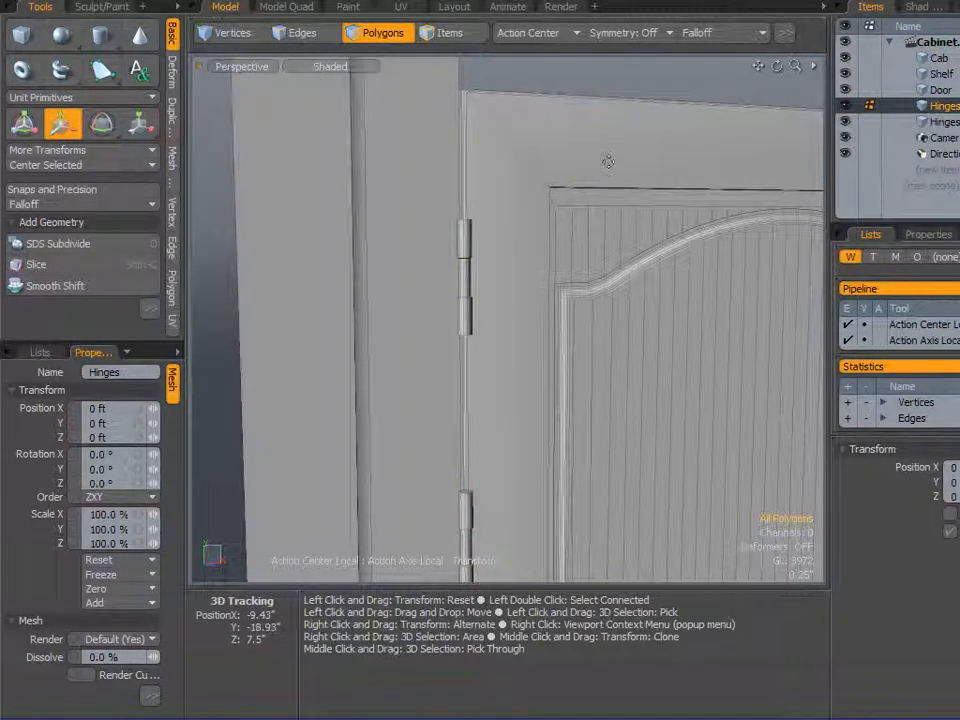
click(528, 33)
click(520, 37)
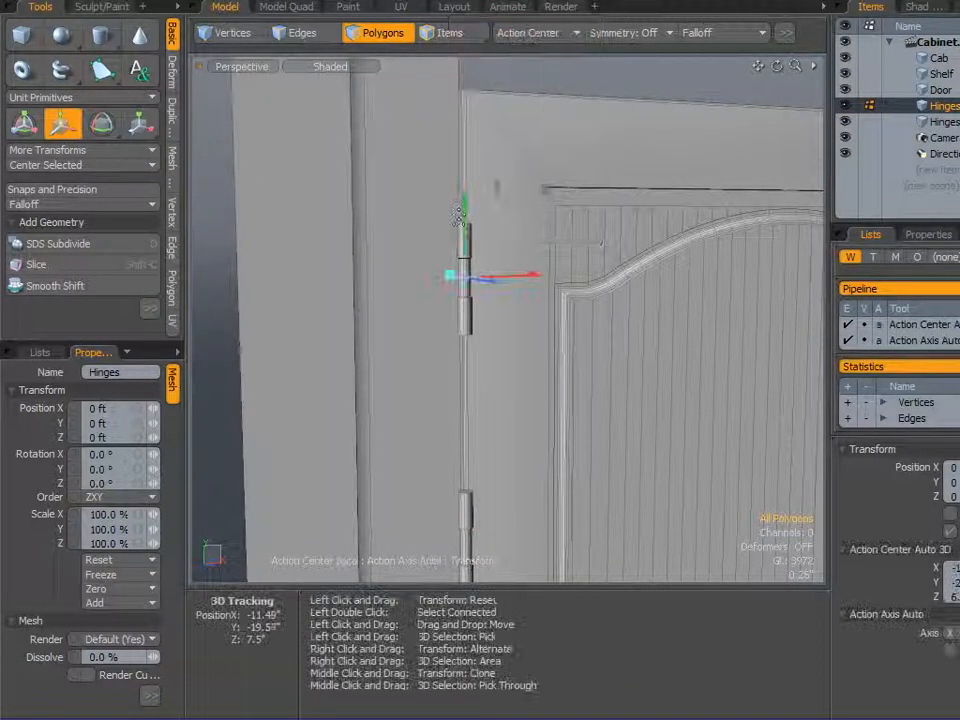
drag(466, 207, 464, 176)
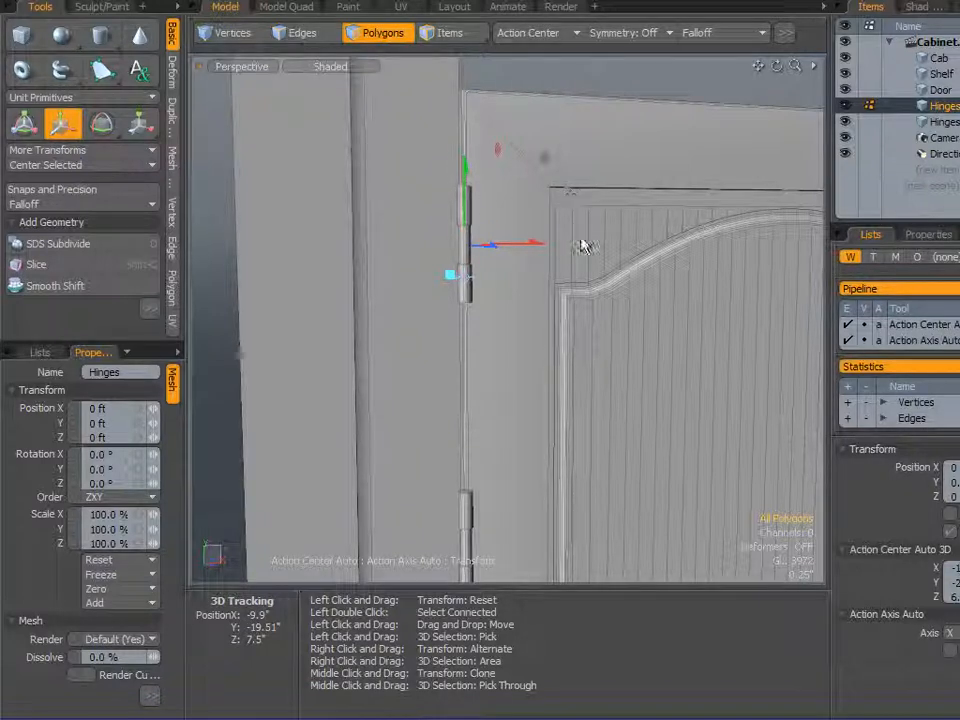
Lower the duplicated hinge to the bottom part of the left door's outer edge and inspect its placement up close.
scroll(579, 250, down, 4)
click(900, 122)
alt+shift+drag(610, 440, 600, 323)
drag(528, 175, 528, 375)
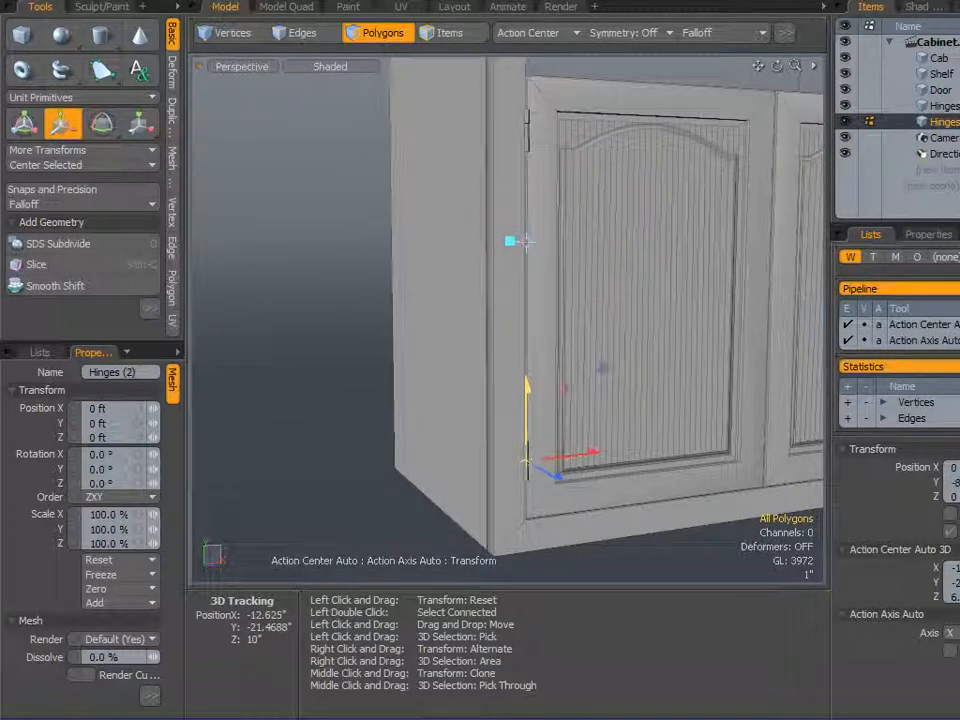
alt+drag(525, 240, 440, 341)
scroll(440, 341, up, 5)
alt+right_drag(446, 350, 371, 285)
alt+drag(374, 288, 419, 314)
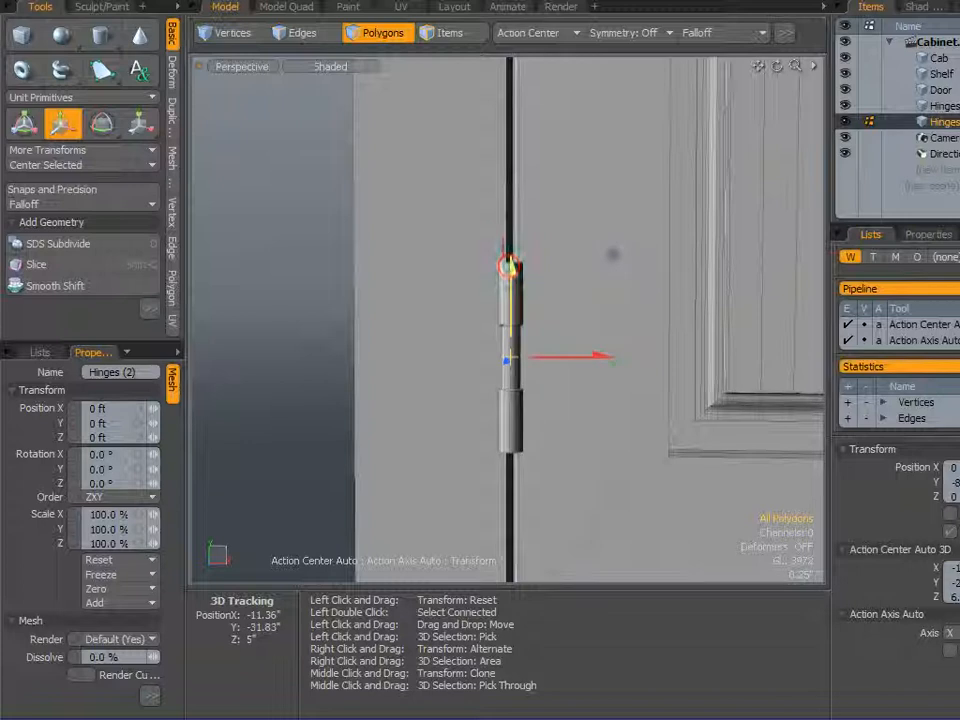
Cut the duplicated hinge's geometry from its own item and paste it into the original Hinges item.
scroll(595, 290, down, 8)
alt+right_drag(671, 231, 459, 328)
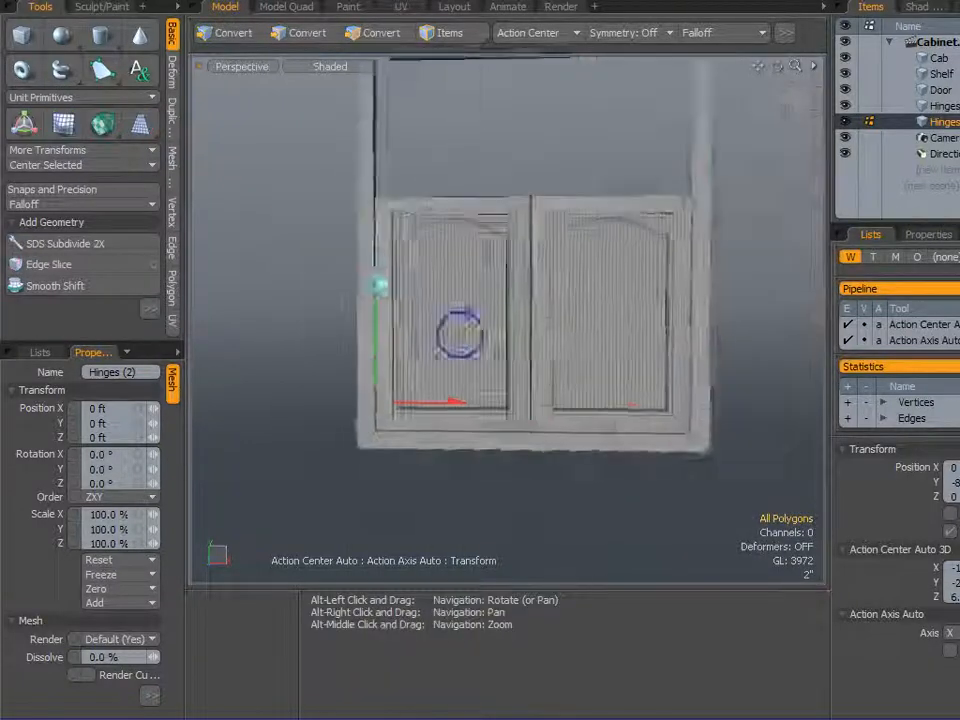
alt+drag(459, 328, 474, 316)
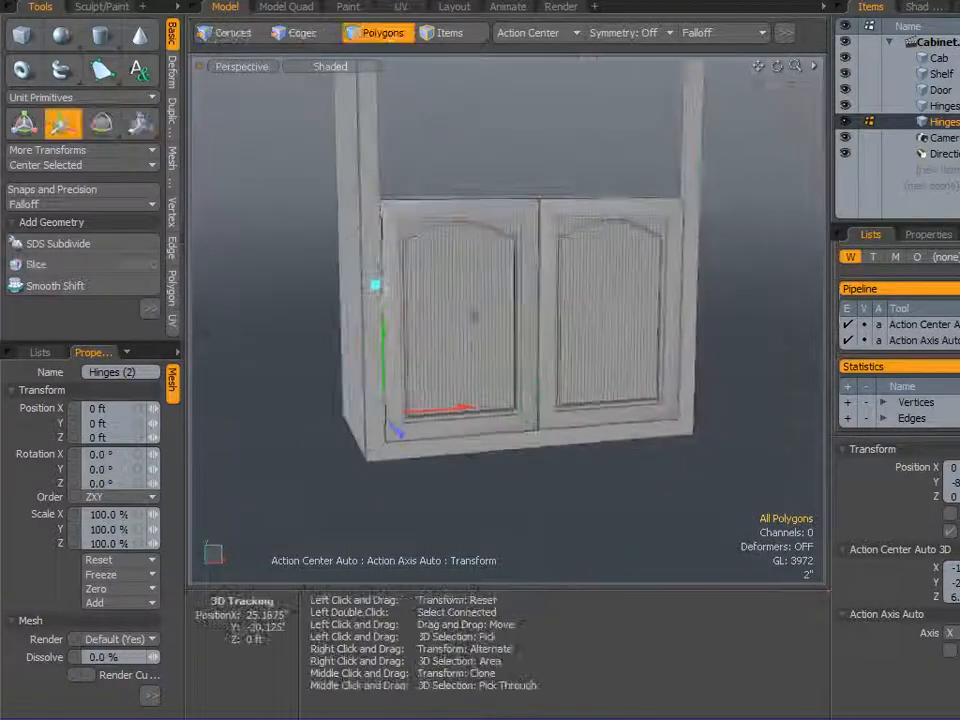
double_click(900, 121)
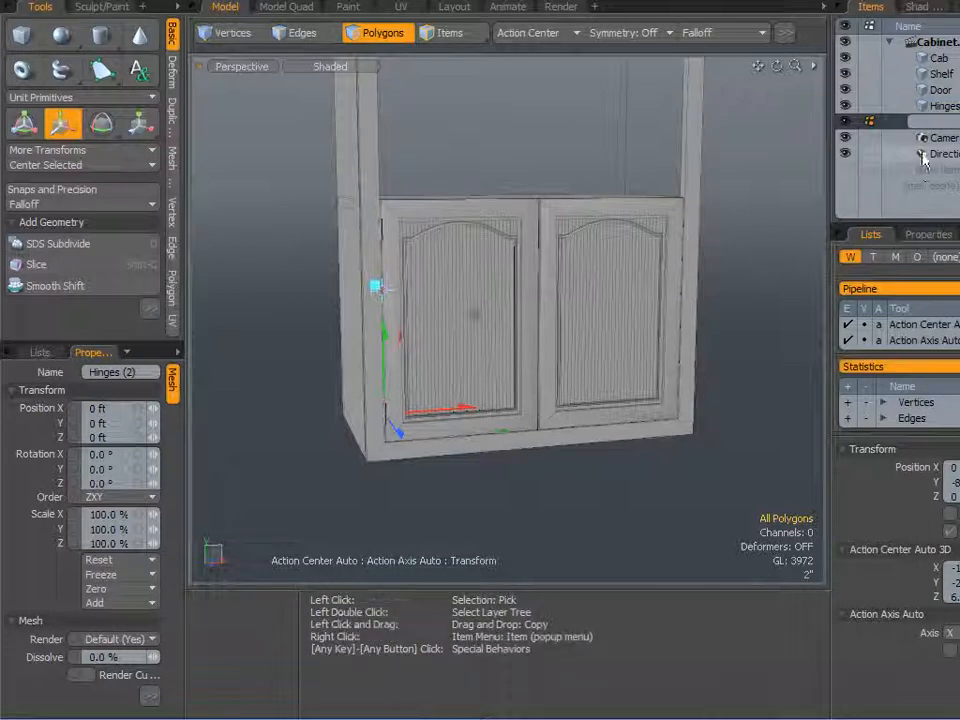
click(904, 211)
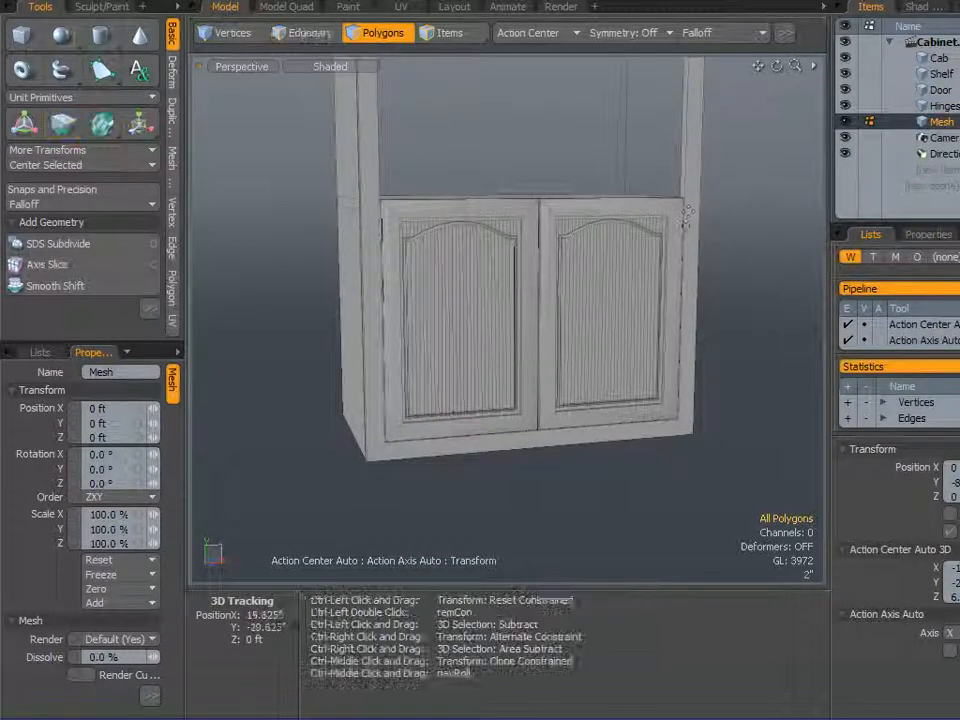
key(ctrl+x)
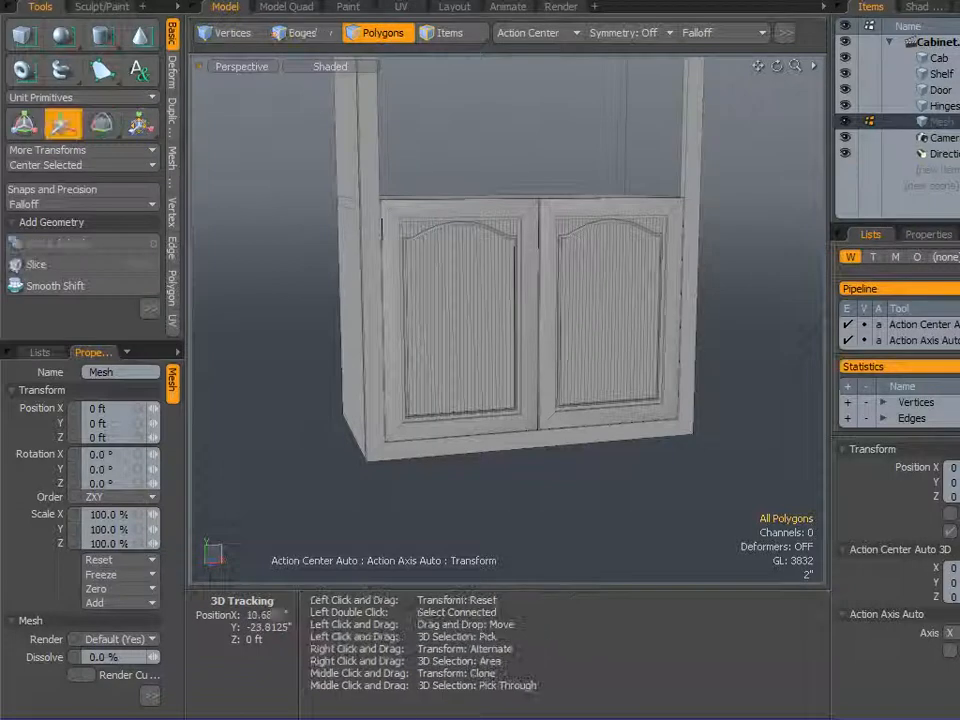
click(893, 108)
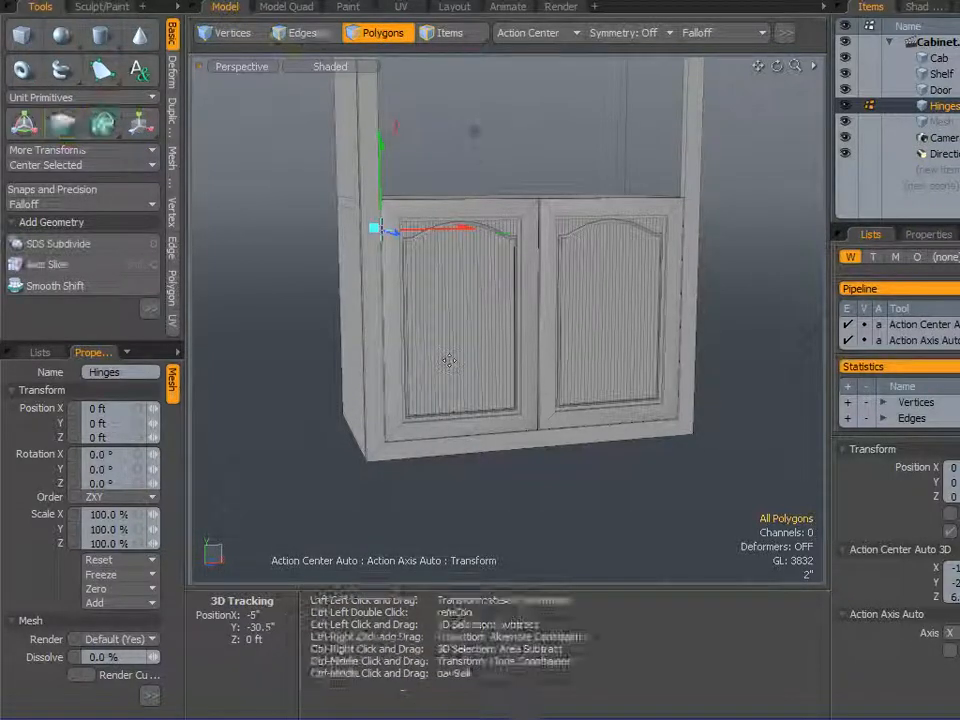
key(ctrl+v)
Select the pasted hinge's polygons and move them down the left door's outer edge.
scroll(329, 348, up, 3)
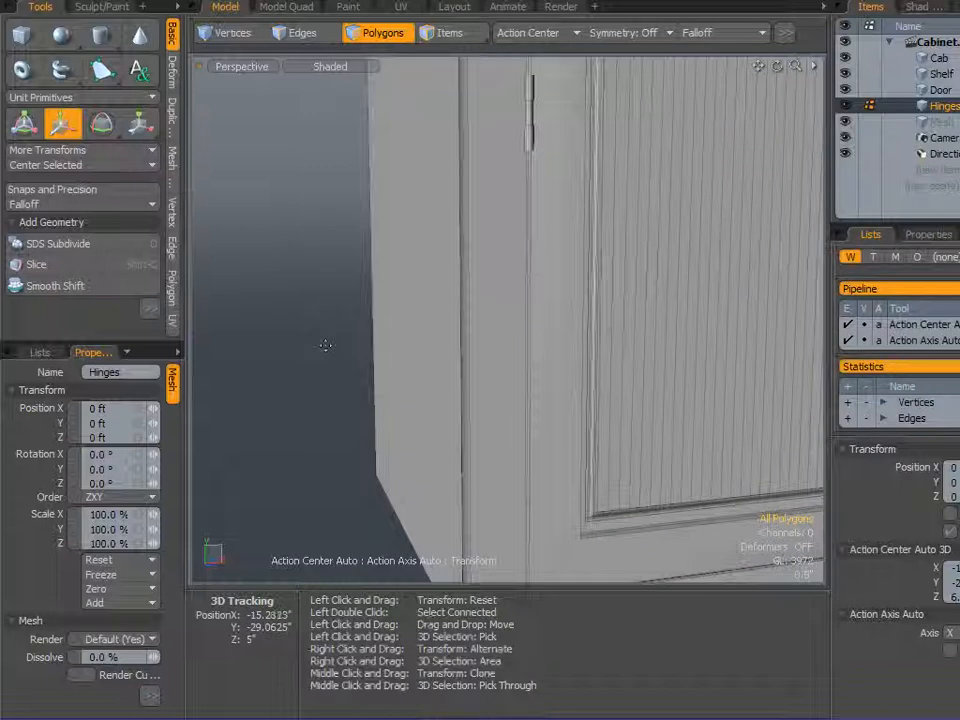
scroll(329, 348, down, 1)
mouse_move(345, 325)
alt+mouse_down()
mouse_move(336, 343)
mouse_move(351, 322)
alt+mouse_up()
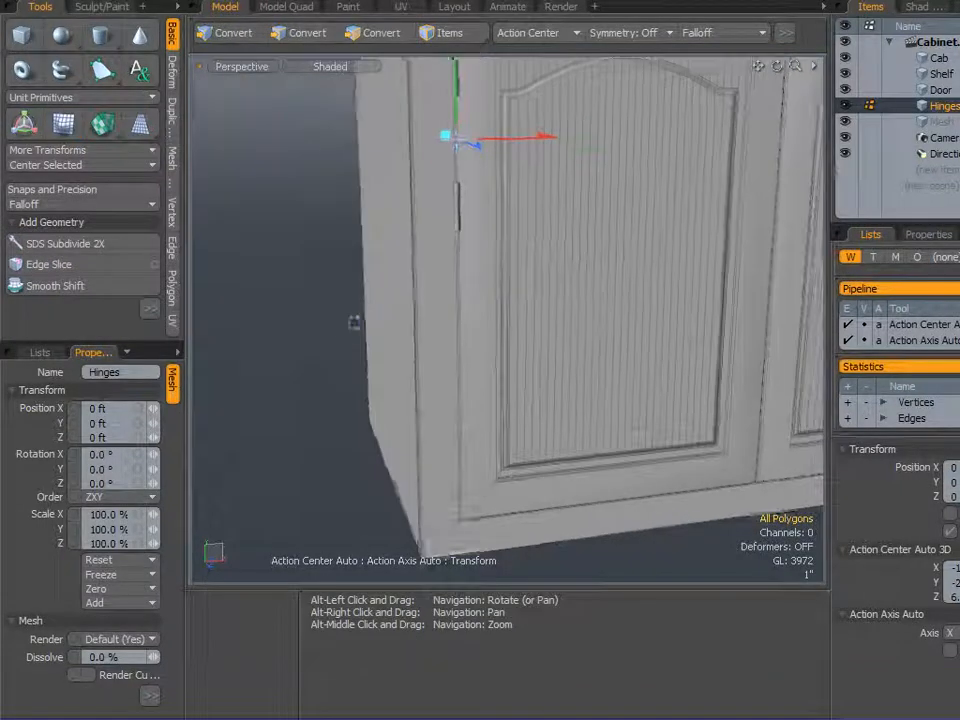
alt+right_drag(351, 322, 352, 364)
scroll(372, 285, up, 4)
click(513, 289)
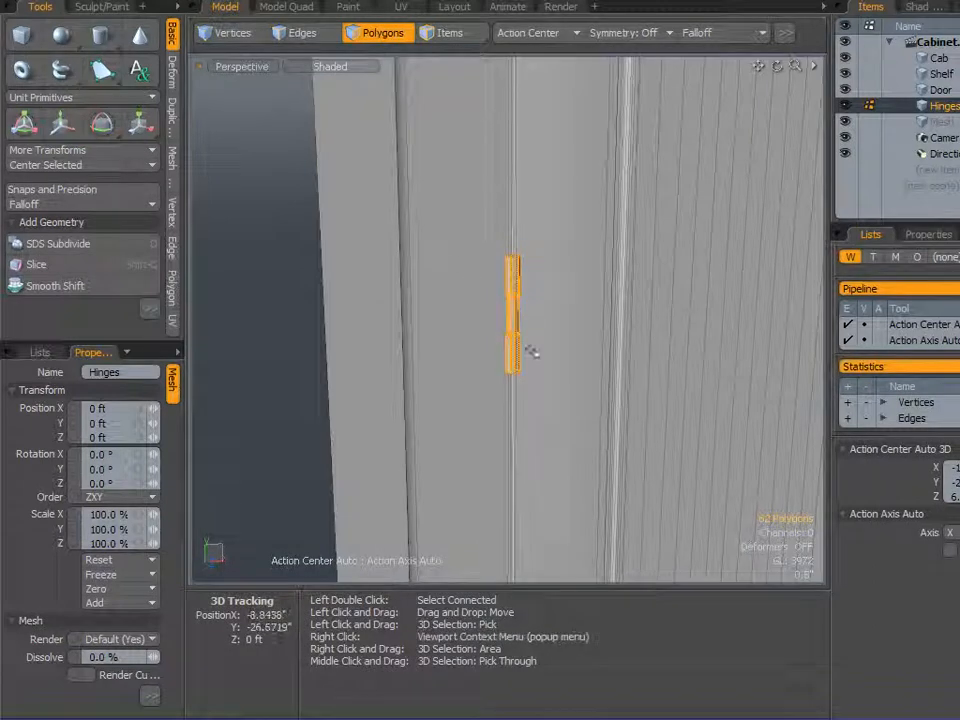
key(w)
drag(517, 212, 517, 479)
Lower the selected hinge further until it sits just above the left door's bottom corner.
scroll(551, 471, down, 4)
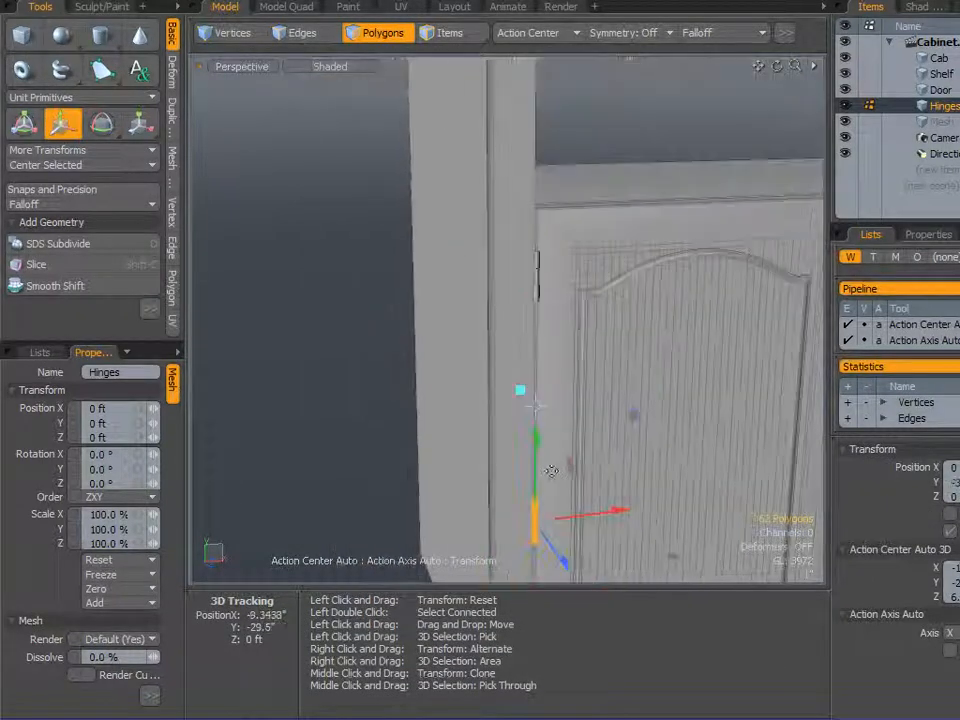
alt+right_drag(619, 497, 613, 343)
scroll(503, 352, up, 4)
alt+right_drag(514, 318, 440, 200)
drag(490, 141, 487, 336)
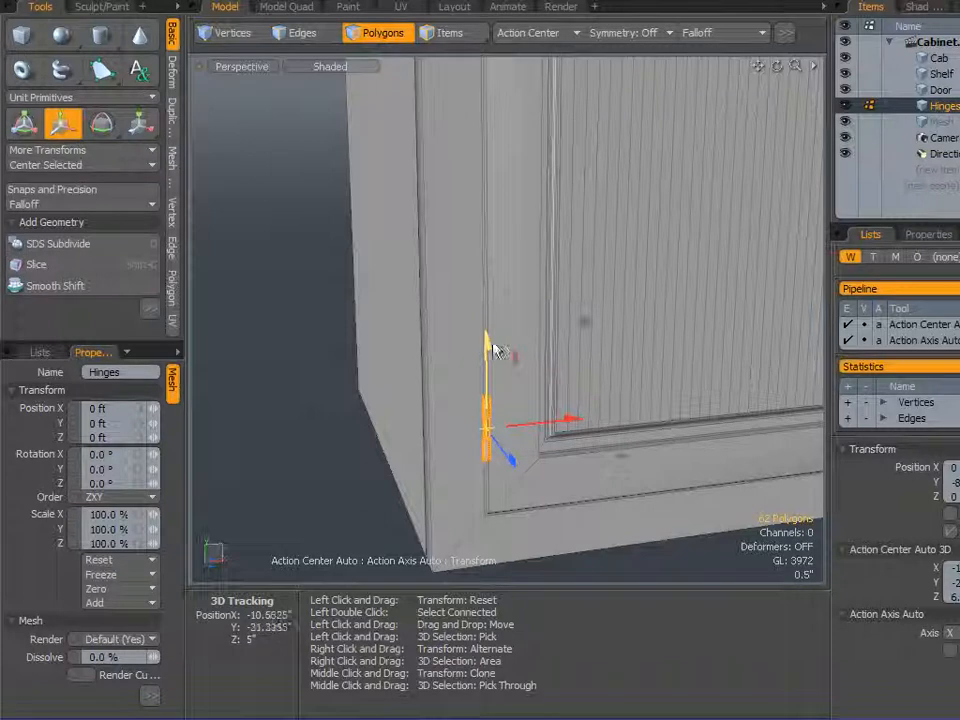
key(space)
Deselect the polygons and mirror both hinges across the X axis onto the right door's outer edge.
scroll(557, 391, down, 4)
alt+drag(560, 392, 396, 449)
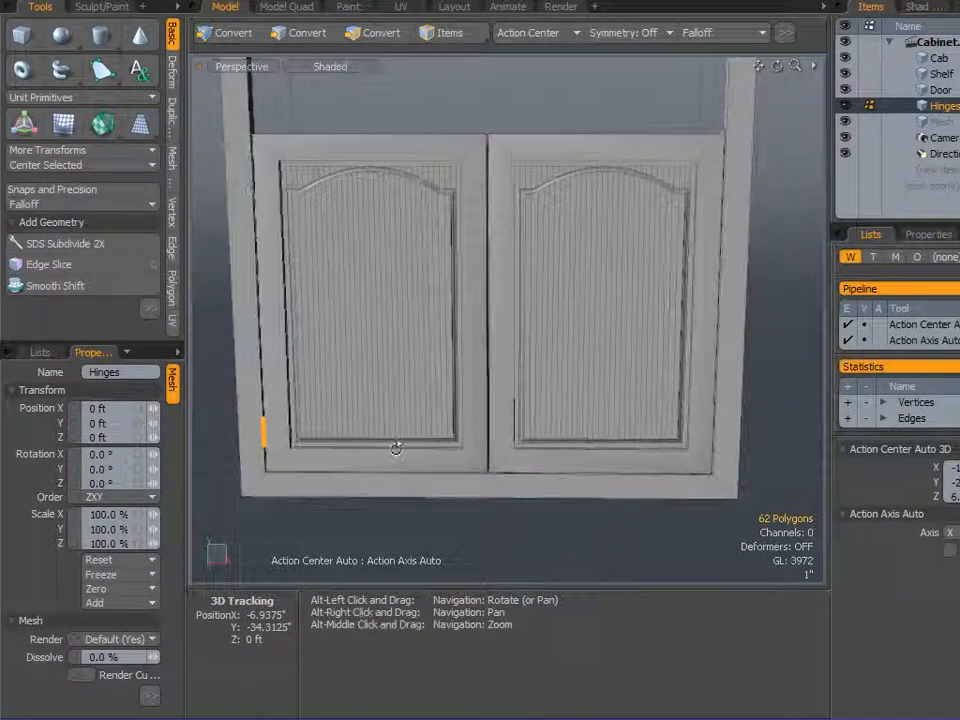
click(289, 529)
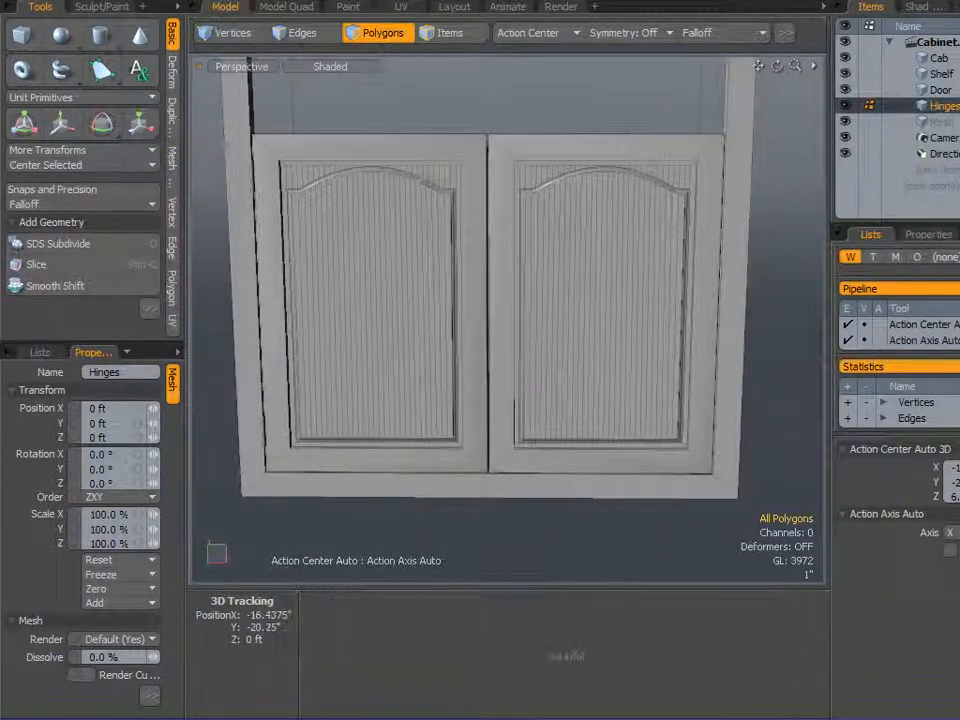
click(174, 126)
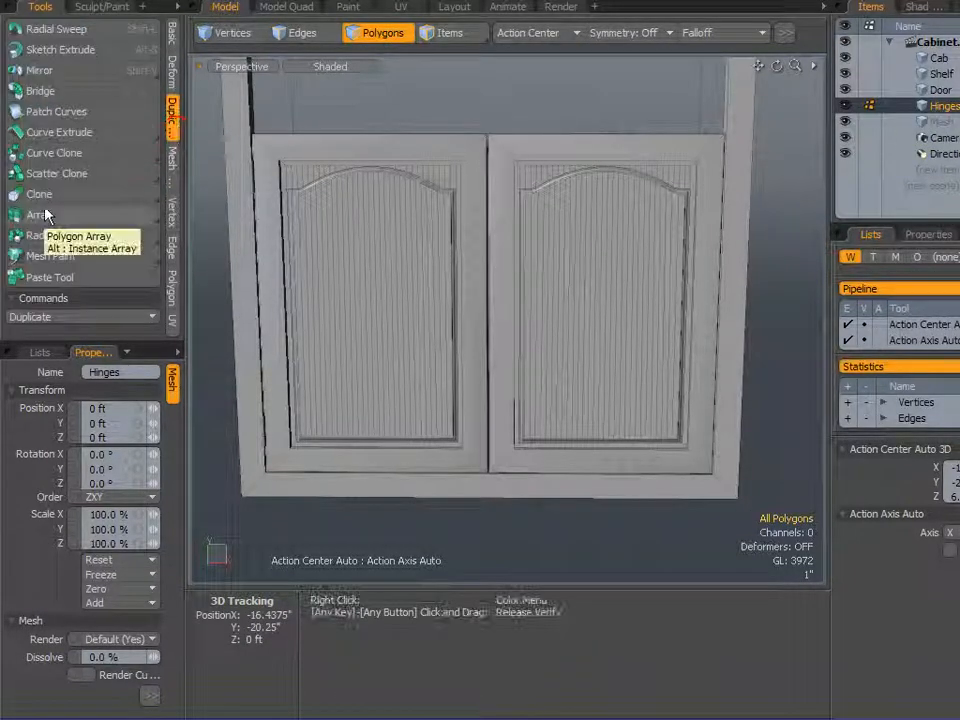
click(57, 75)
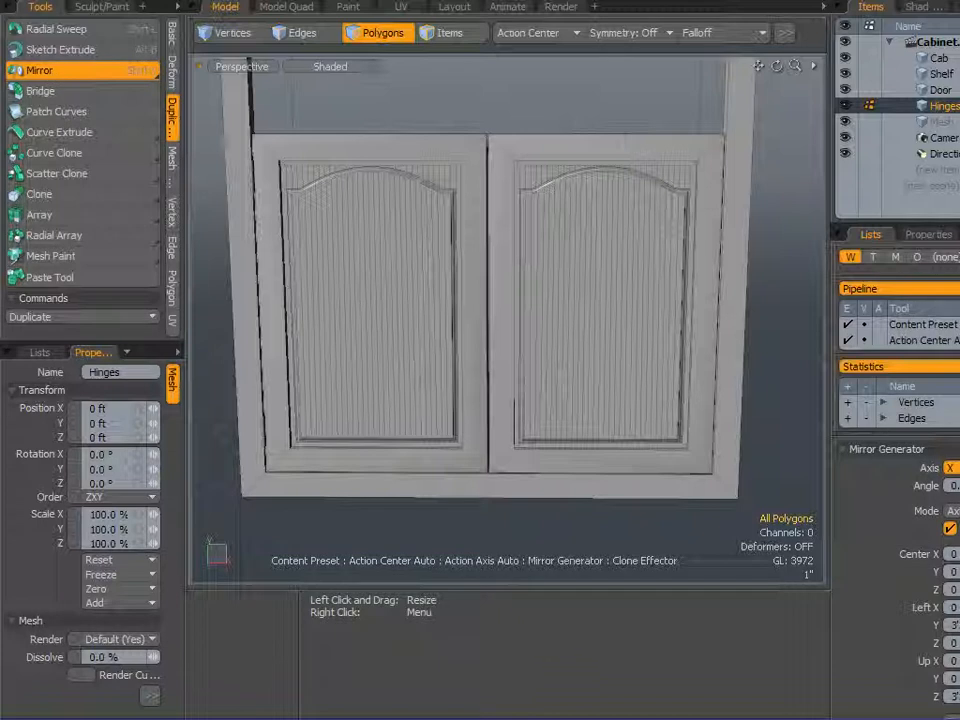
drag(900, 222, 900, 156)
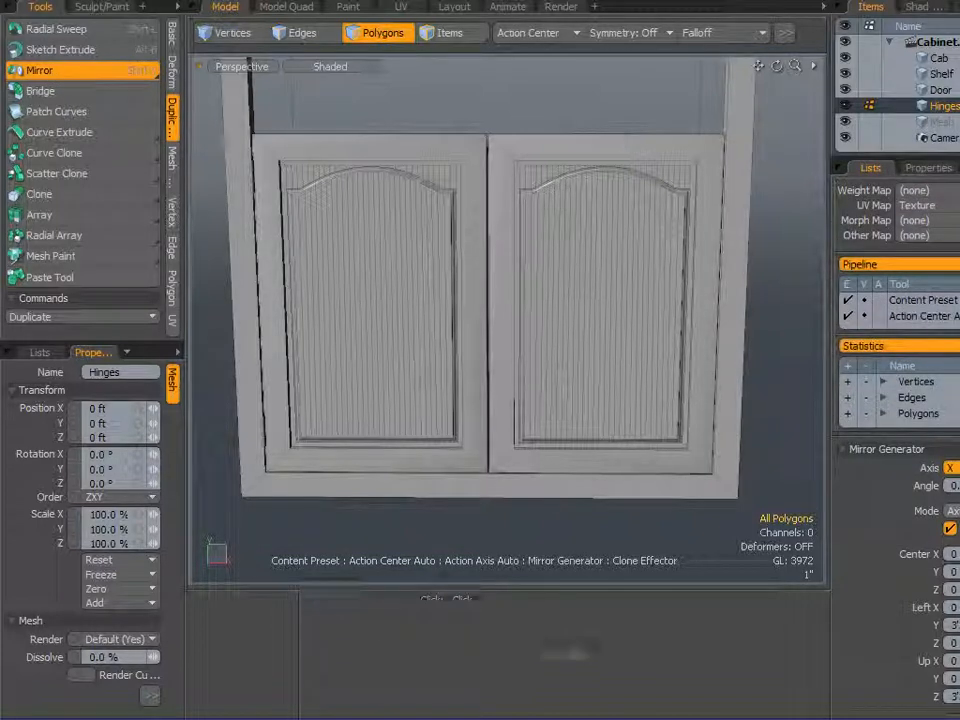
drag(930, 156, 930, 100)
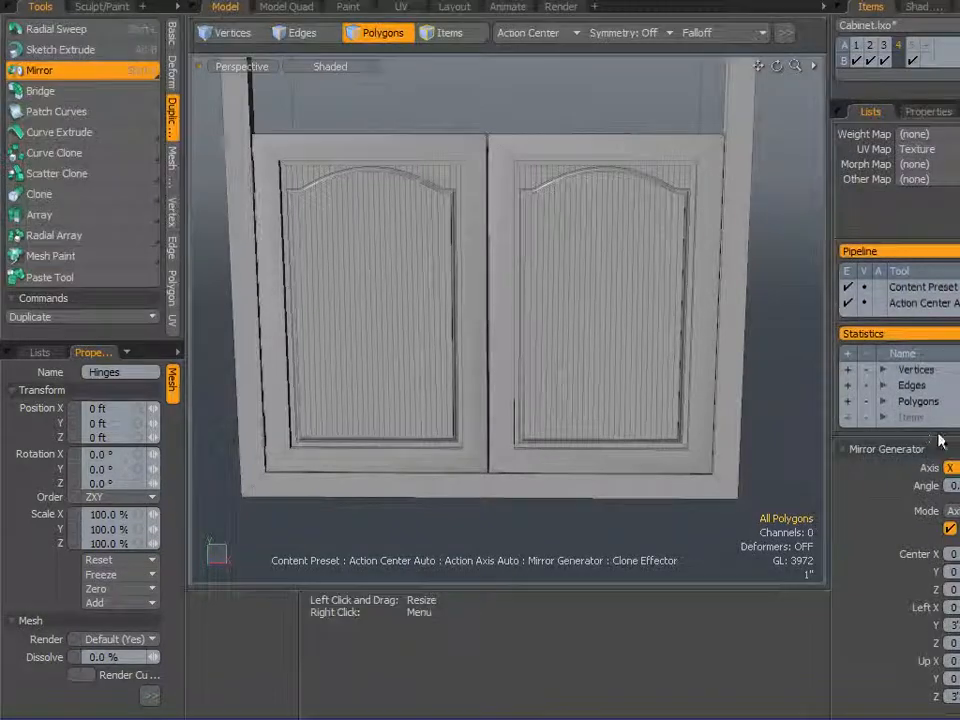
drag(933, 367, 933, 273)
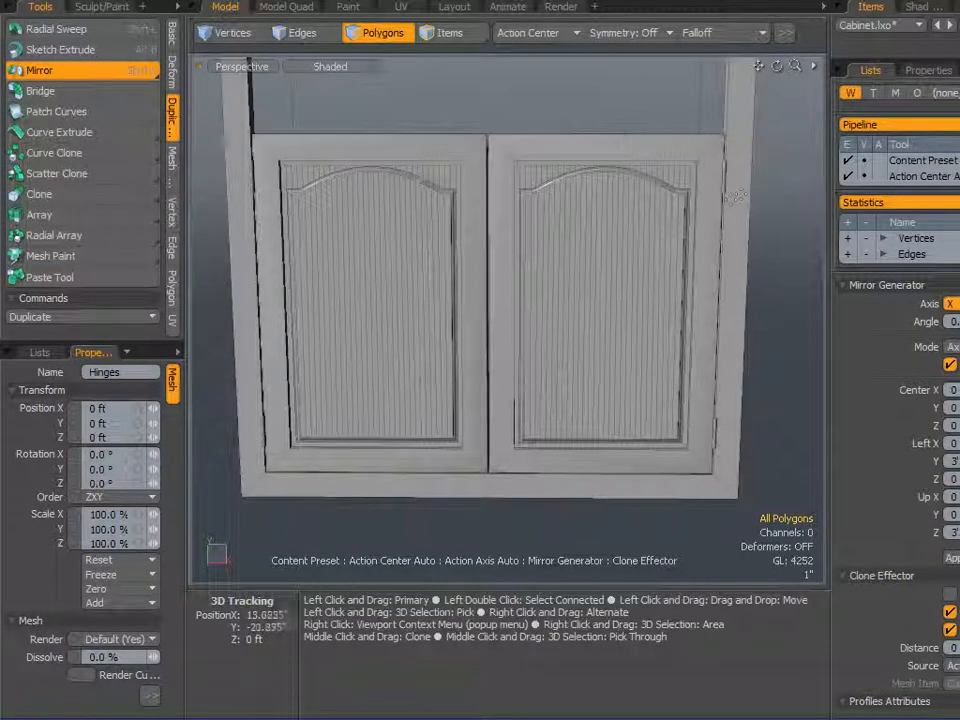
Drop the Mirror tool, switch to the Render layout and frame the camera on the cabinet's lower doors at a slight angle.
key(space)
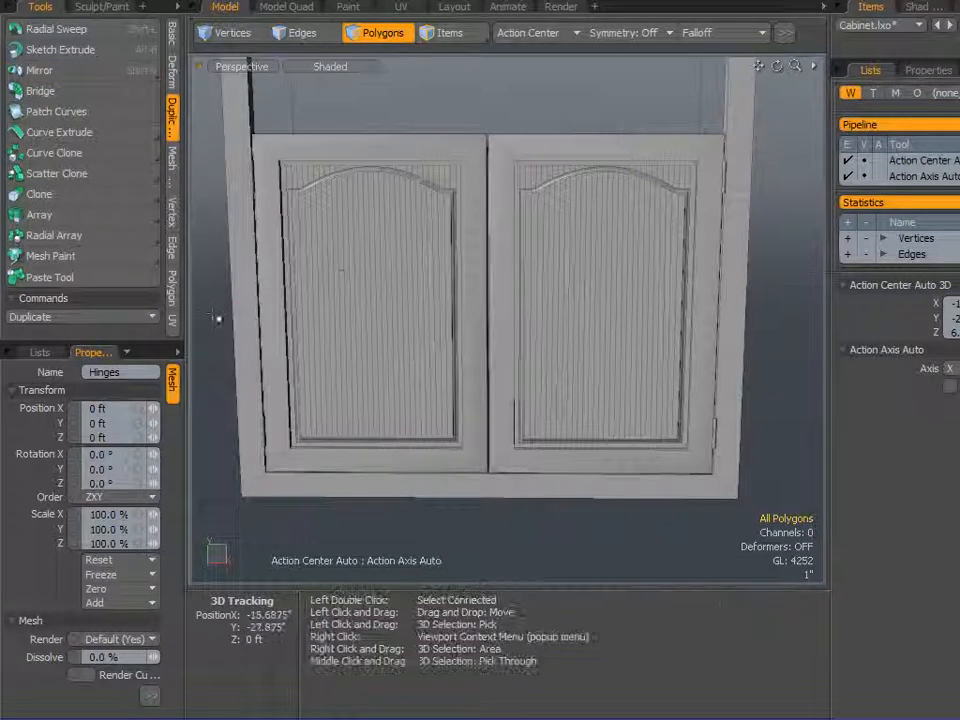
scroll(250, 323, down, 4)
alt+drag(289, 318, 600, 236)
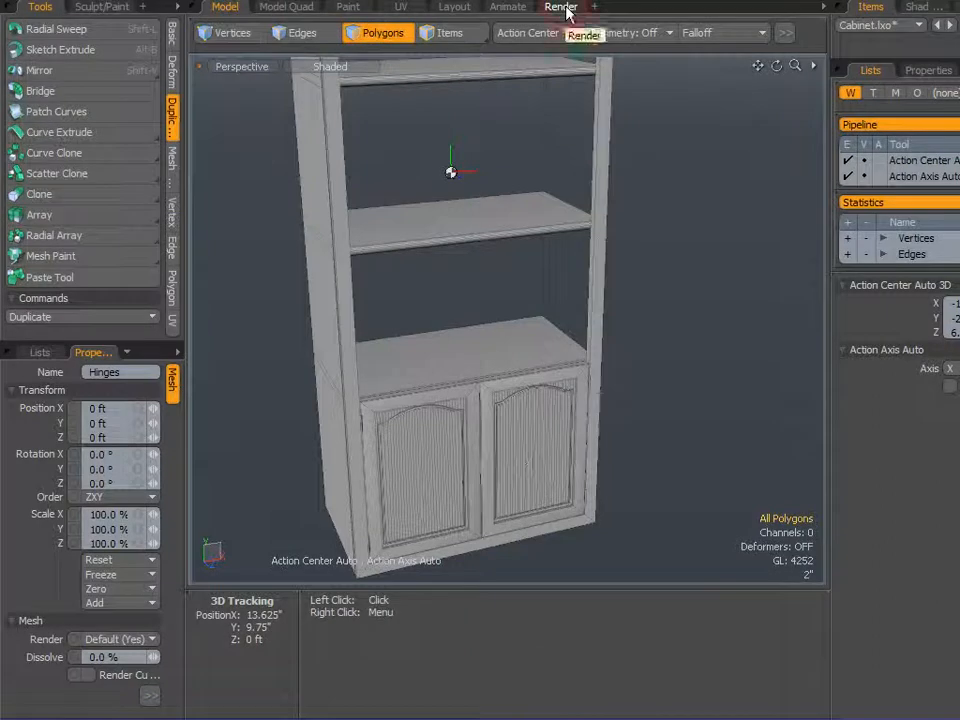
click(563, 7)
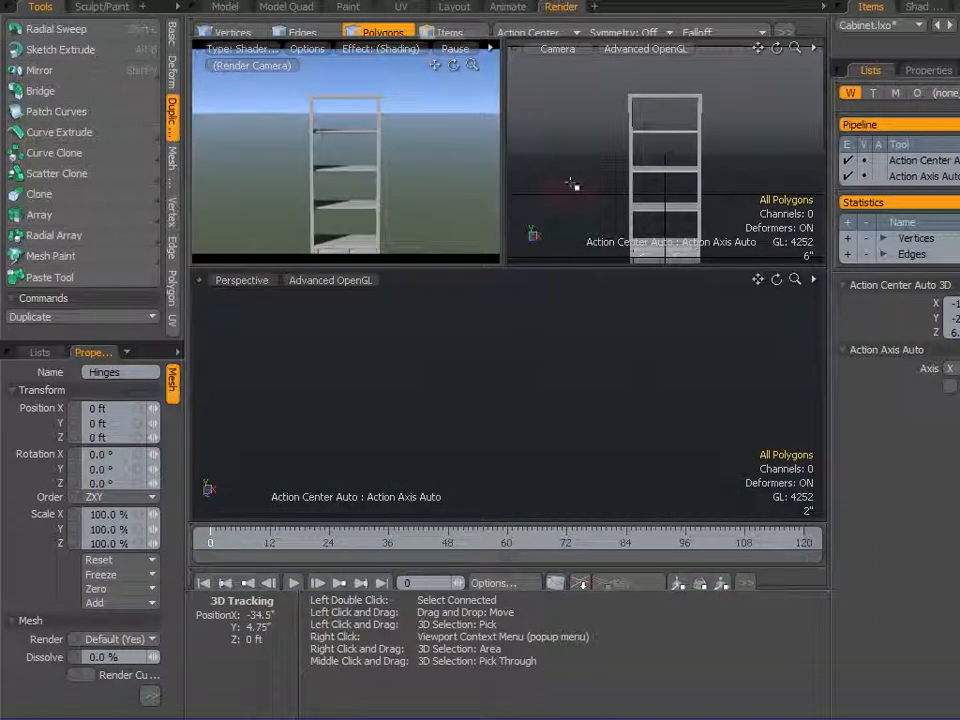
key(shift+a)
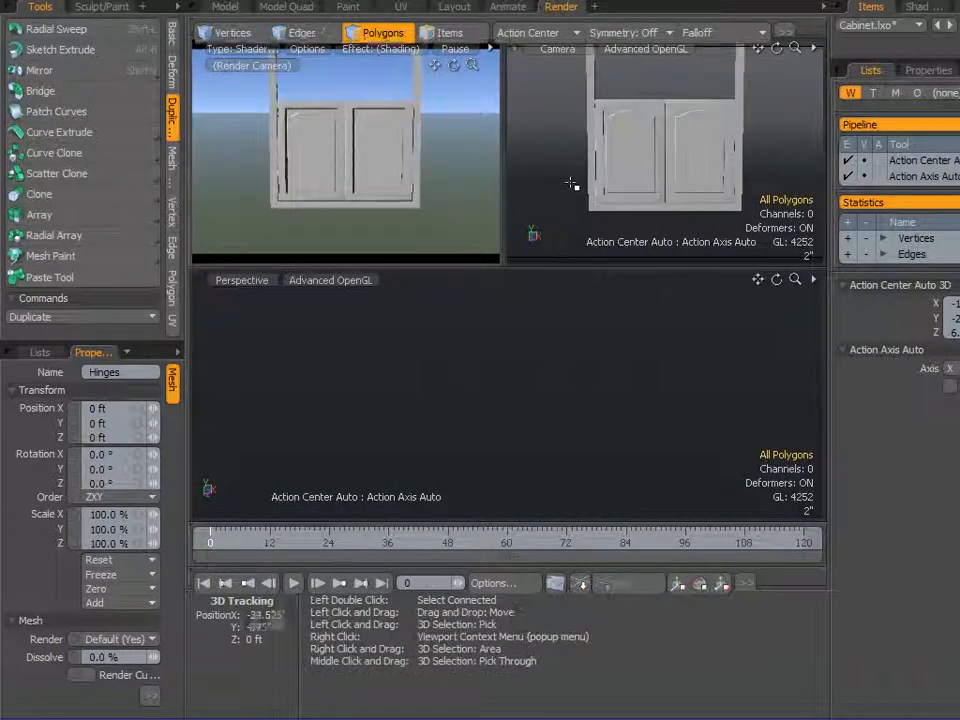
alt+drag(365, 197, 606, 189)
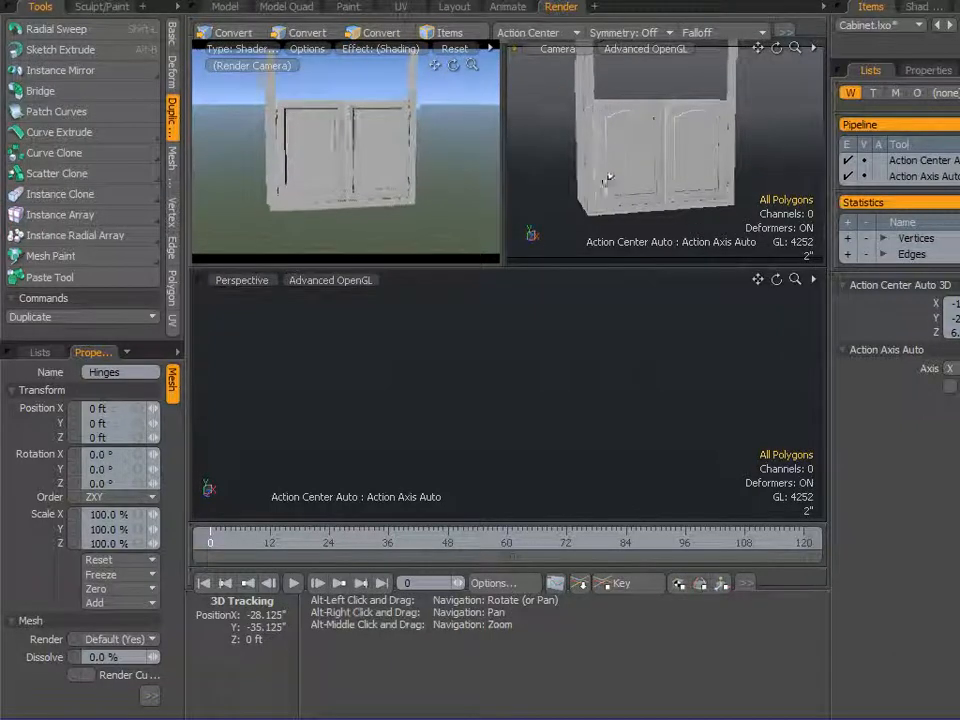
Render a close-up frame of the left door's upper section with its hinge, inspect it and close the render.
scroll(630, 180, up, 2)
scroll(642, 134, up, 2)
alt+drag(645, 137, 678, 129)
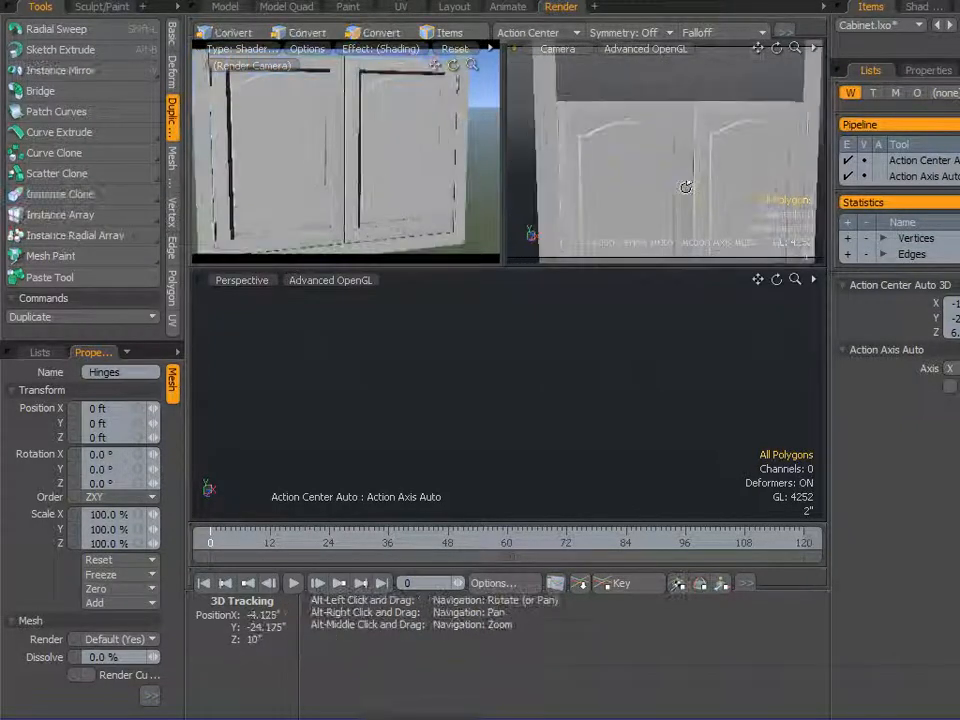
scroll(653, 130, up, 2)
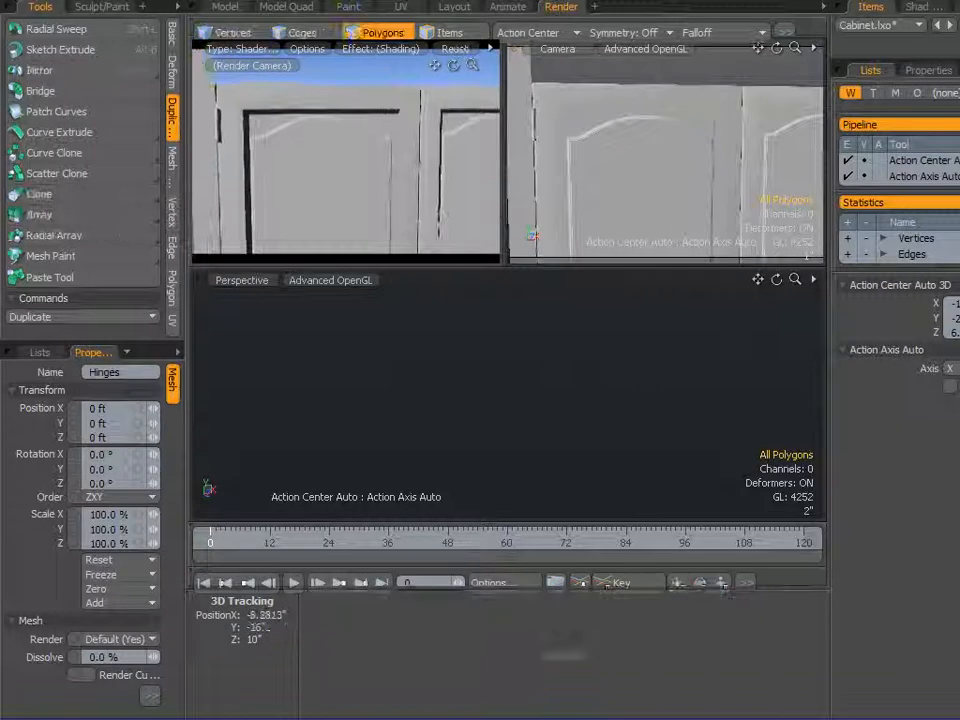
click(392, 0)
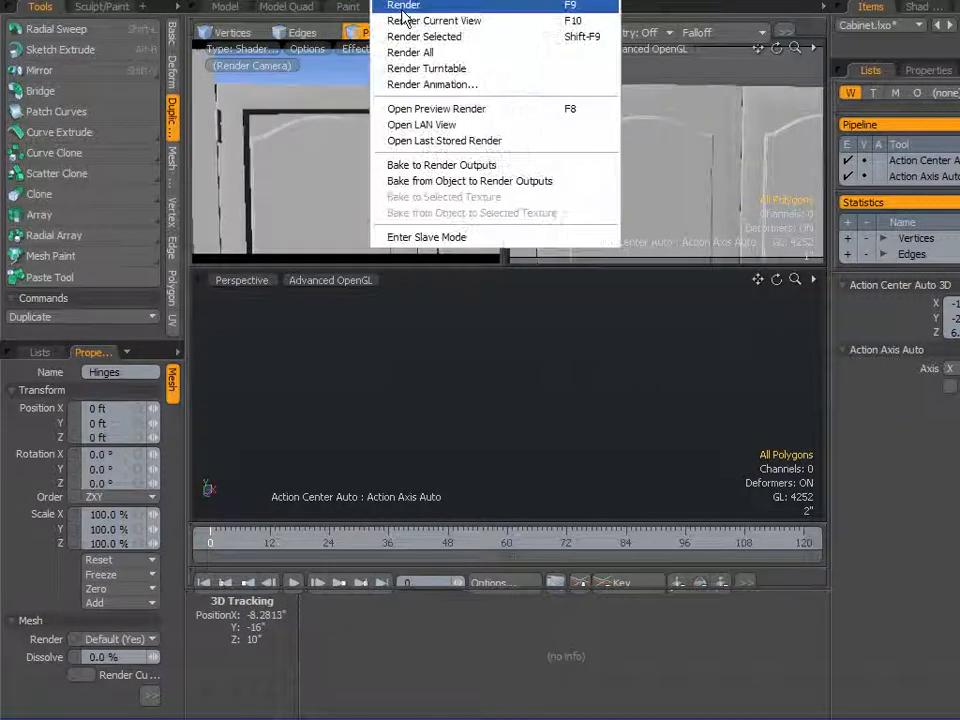
click(400, 5)
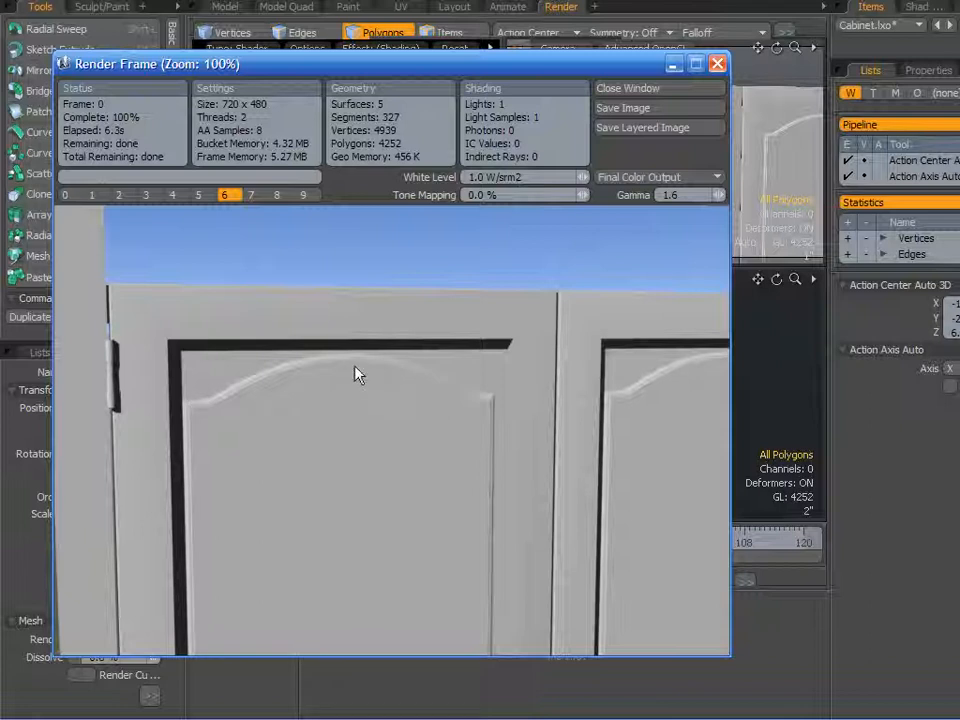
click(717, 63)
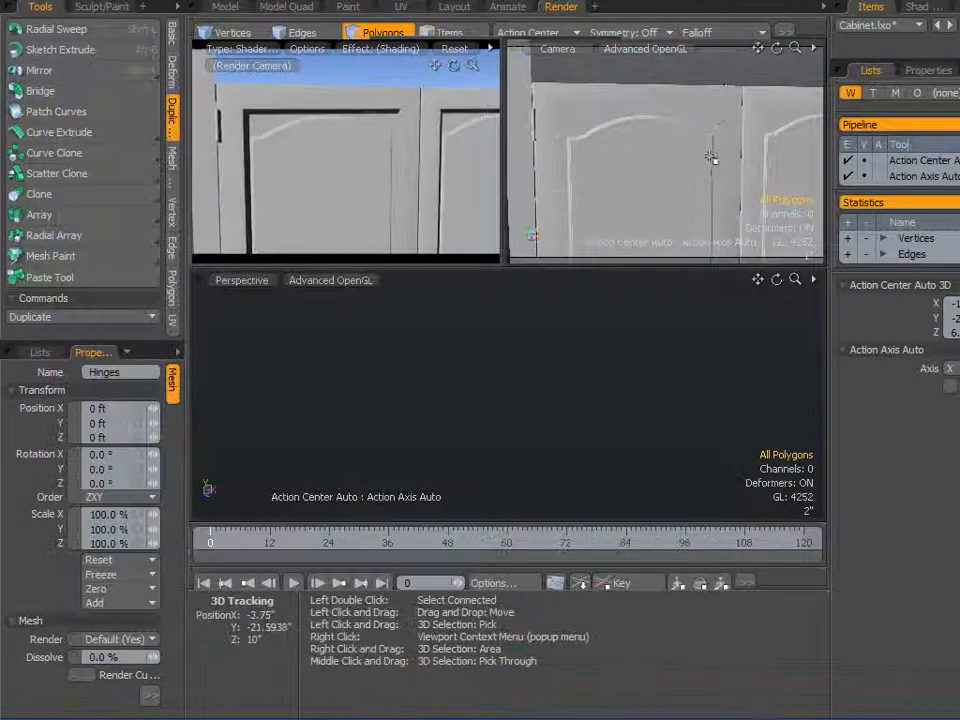
Render a tighter close-up of the left door panel's arched moulding corner, close it and return to the Model layout.
scroll(584, 194, up, 4)
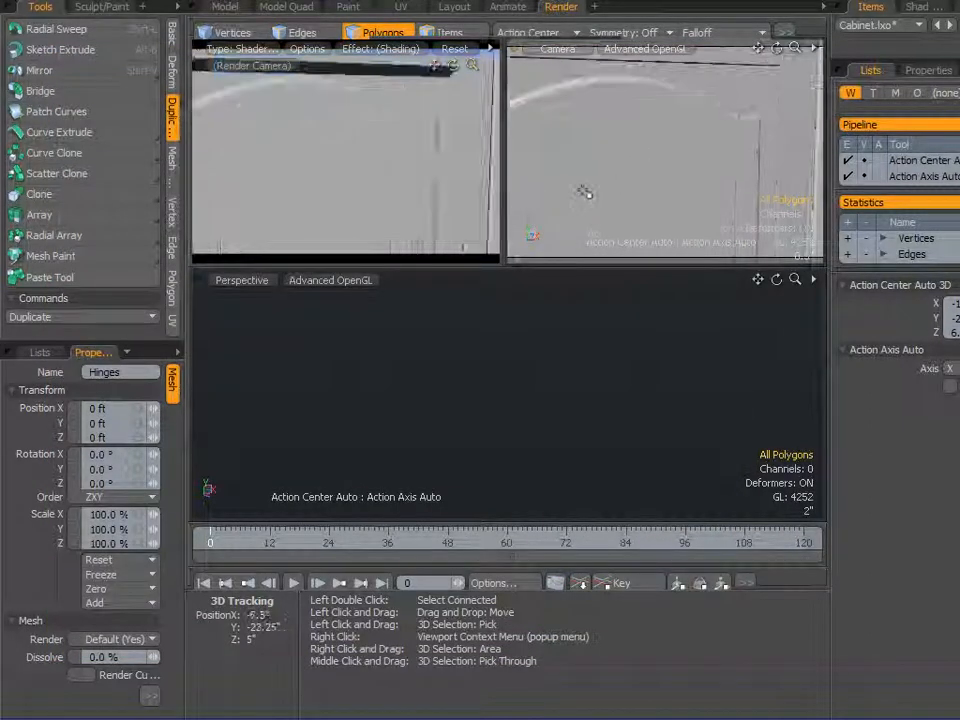
alt+drag(585, 191, 656, 157)
scroll(664, 153, up, 2)
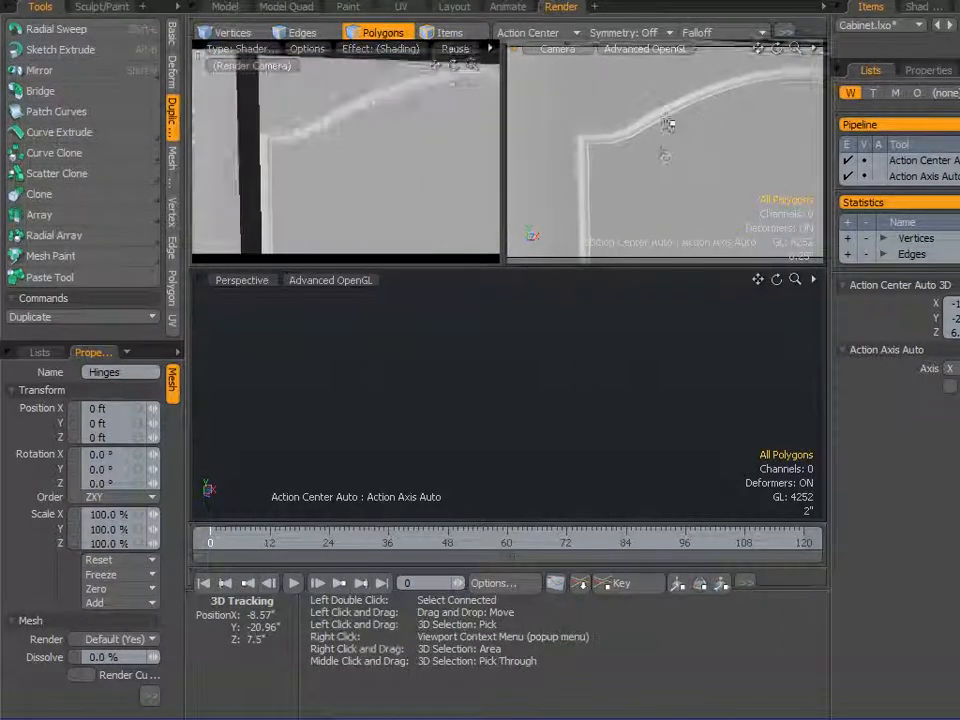
click(398, 0)
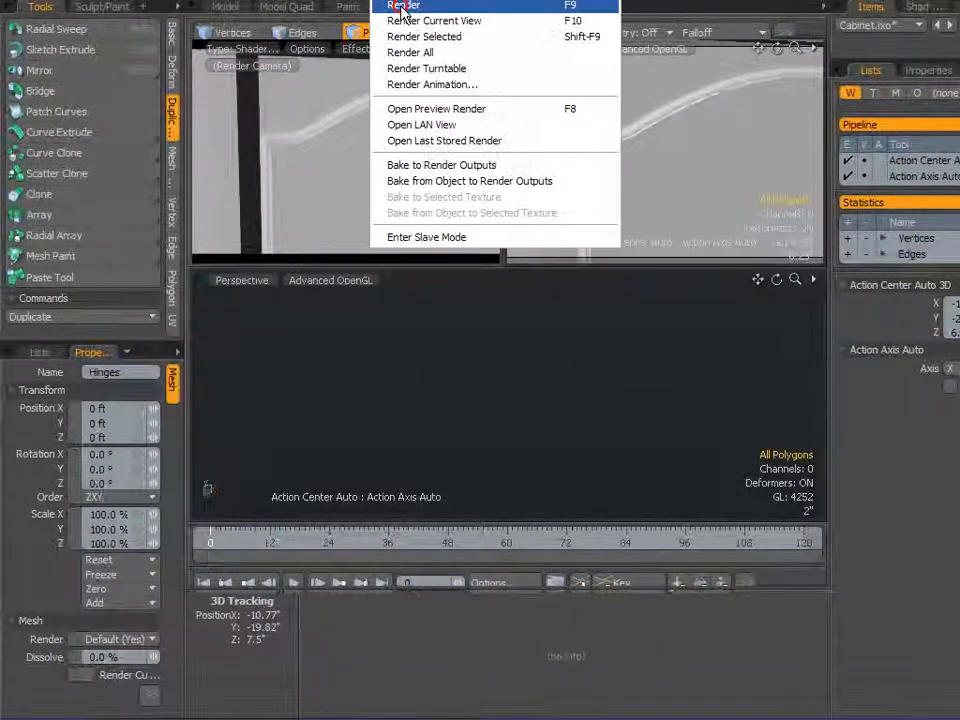
click(401, 6)
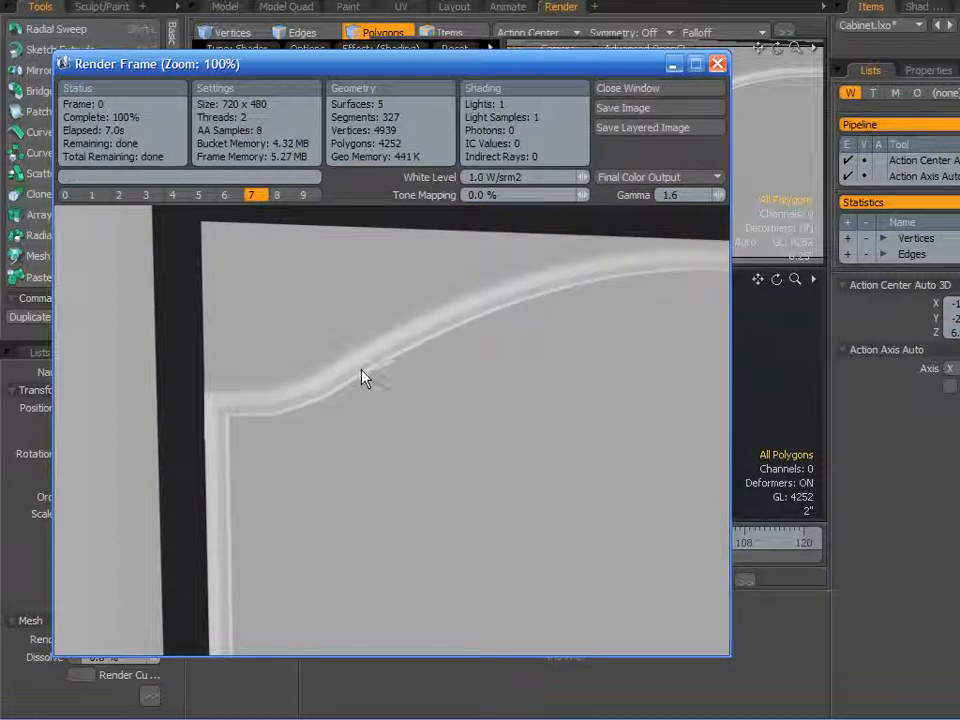
click(719, 64)
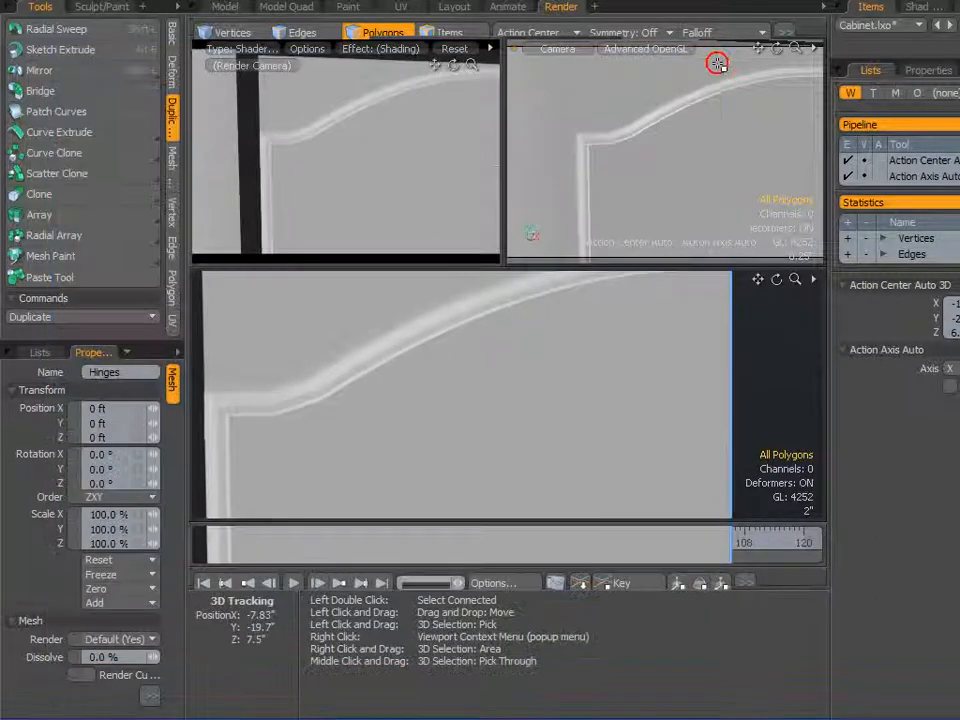
click(213, 10)
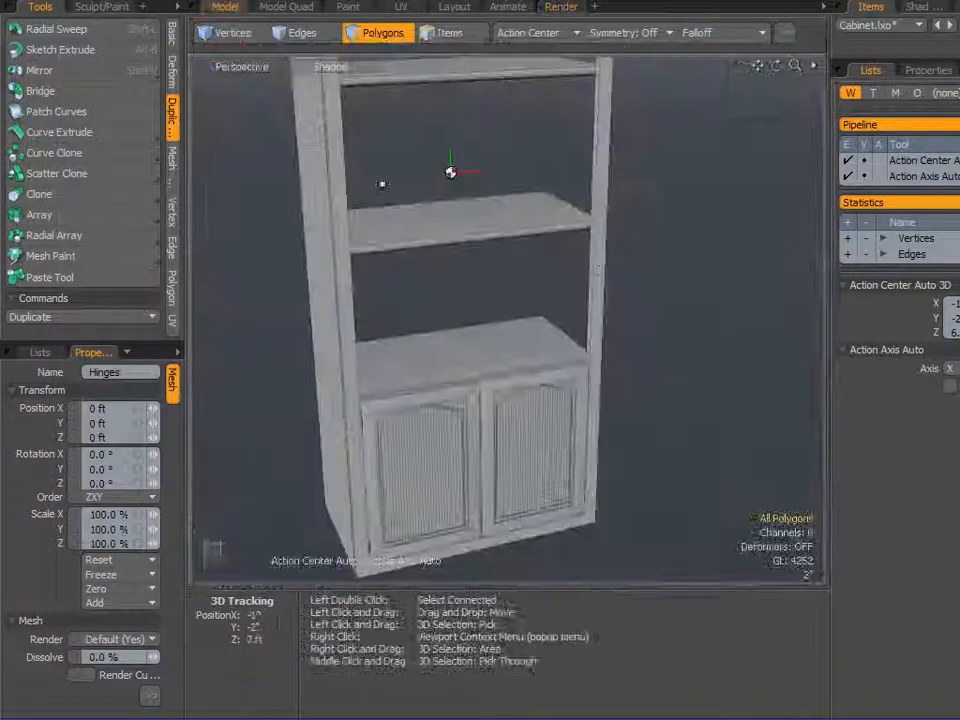